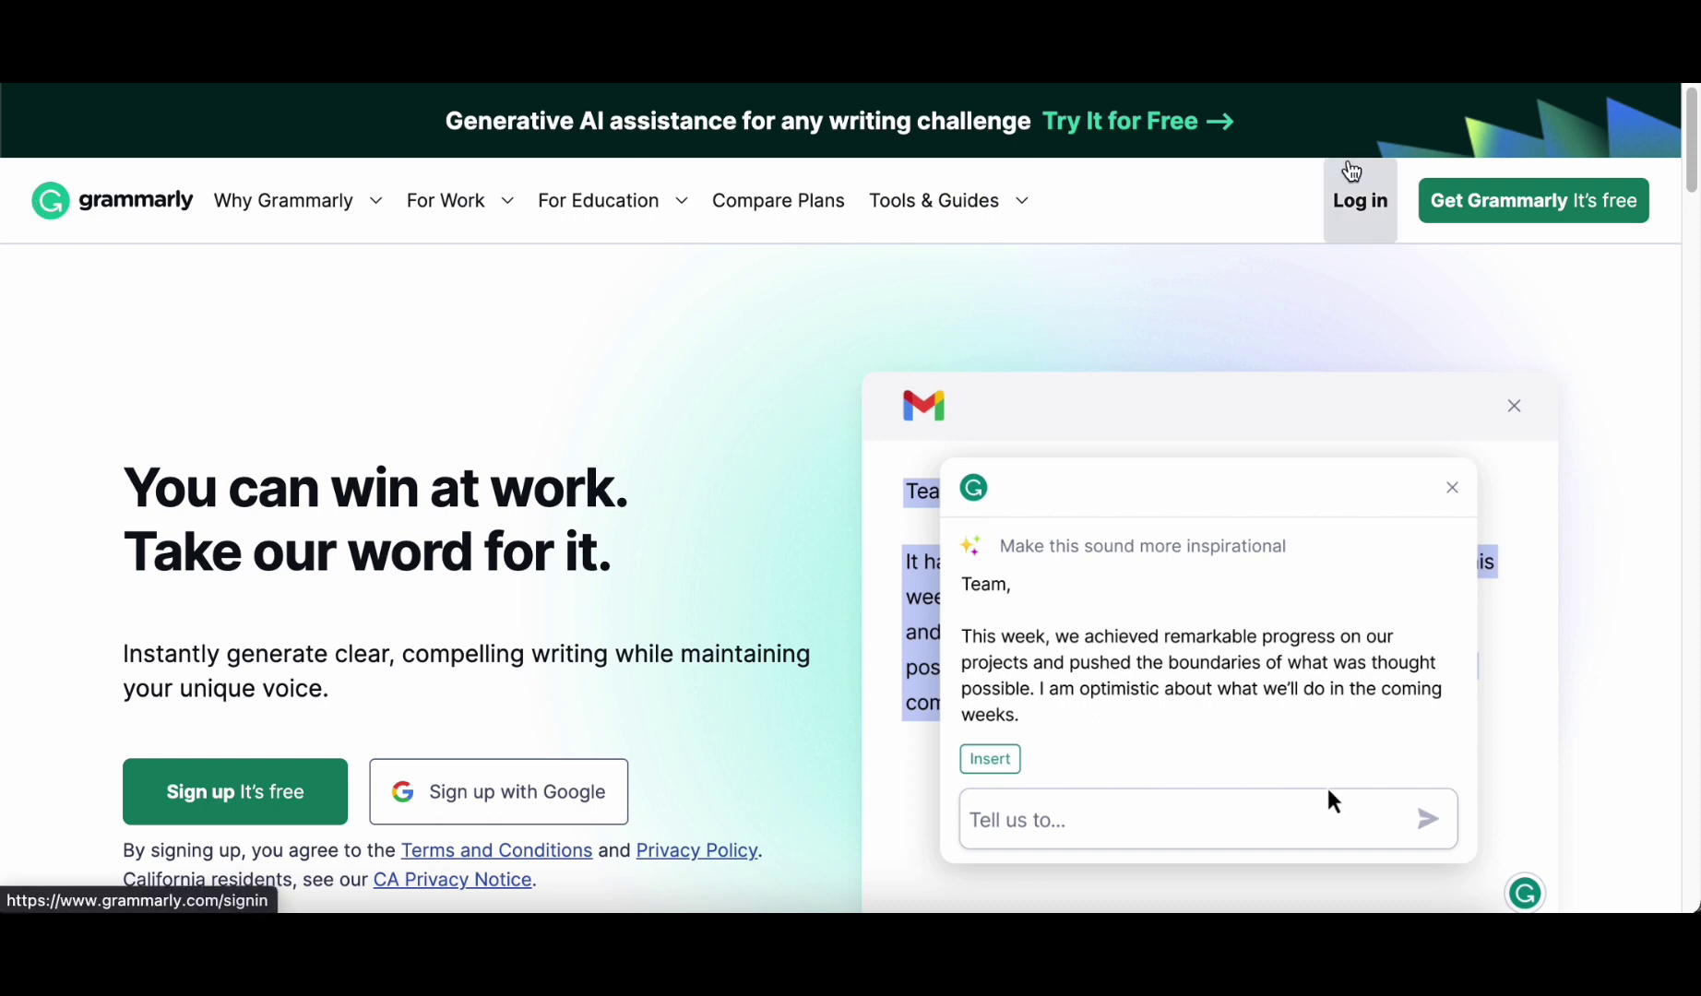
scroll(1654, 361, down, 2)
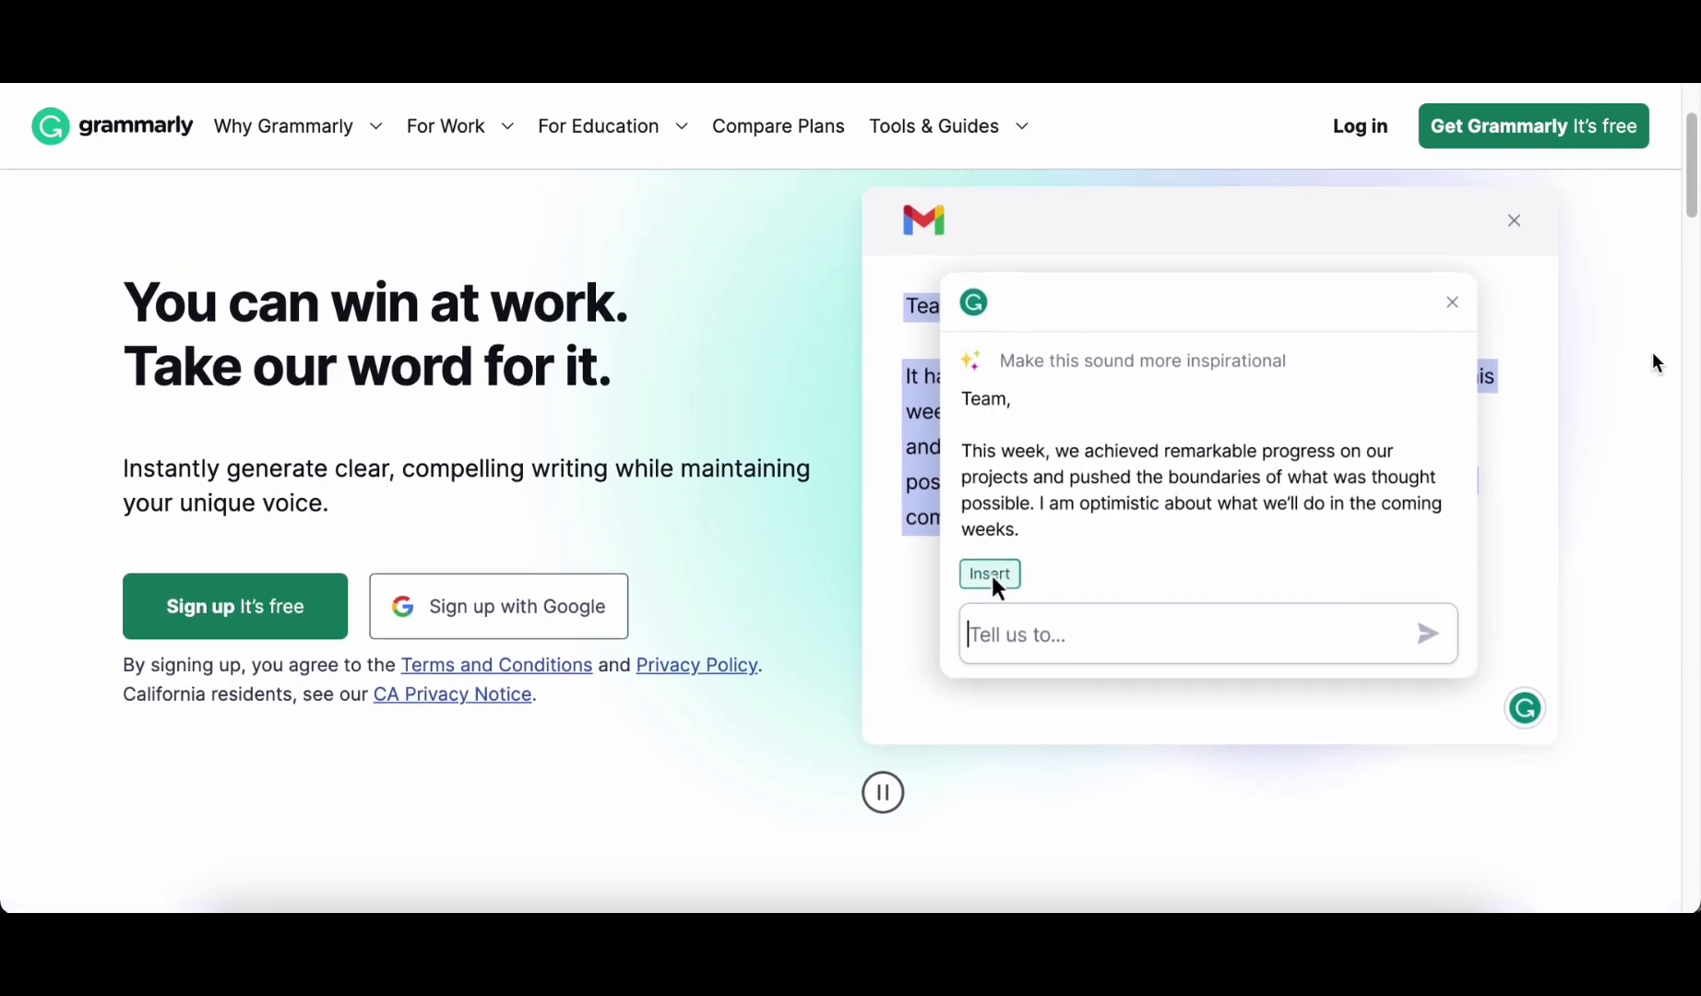
scroll(1652, 350, up, 1)
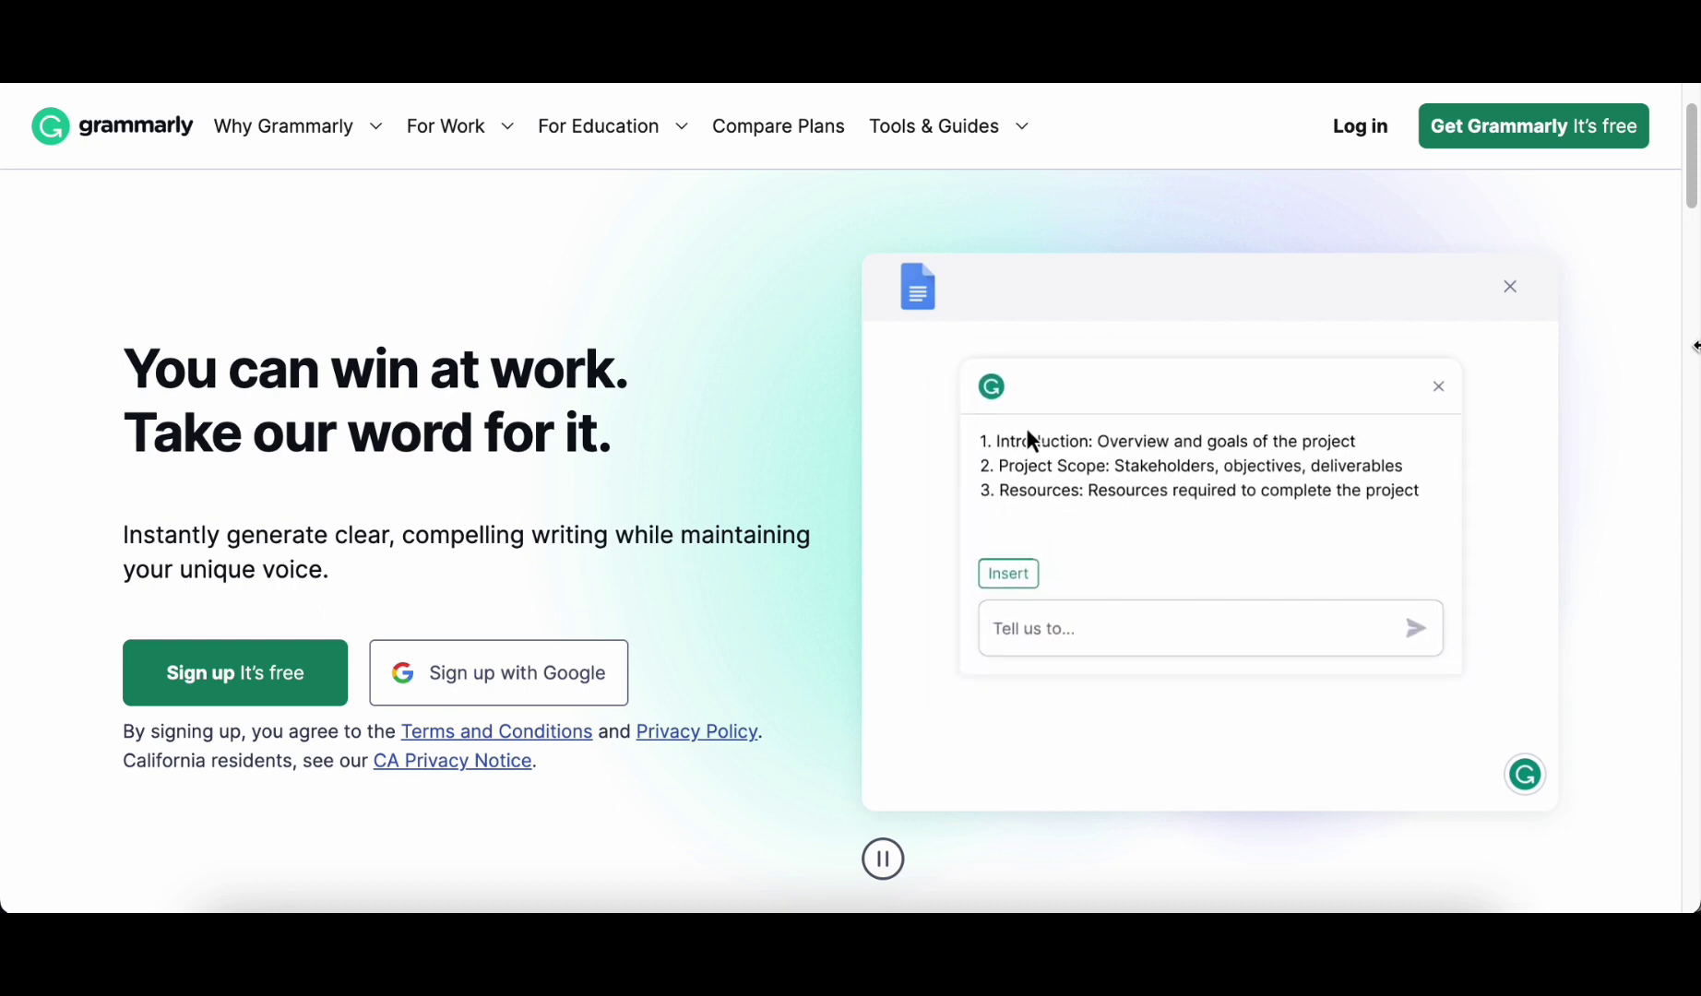
scroll(1696, 346, down, 5)
scroll(1695, 346, down, 3)
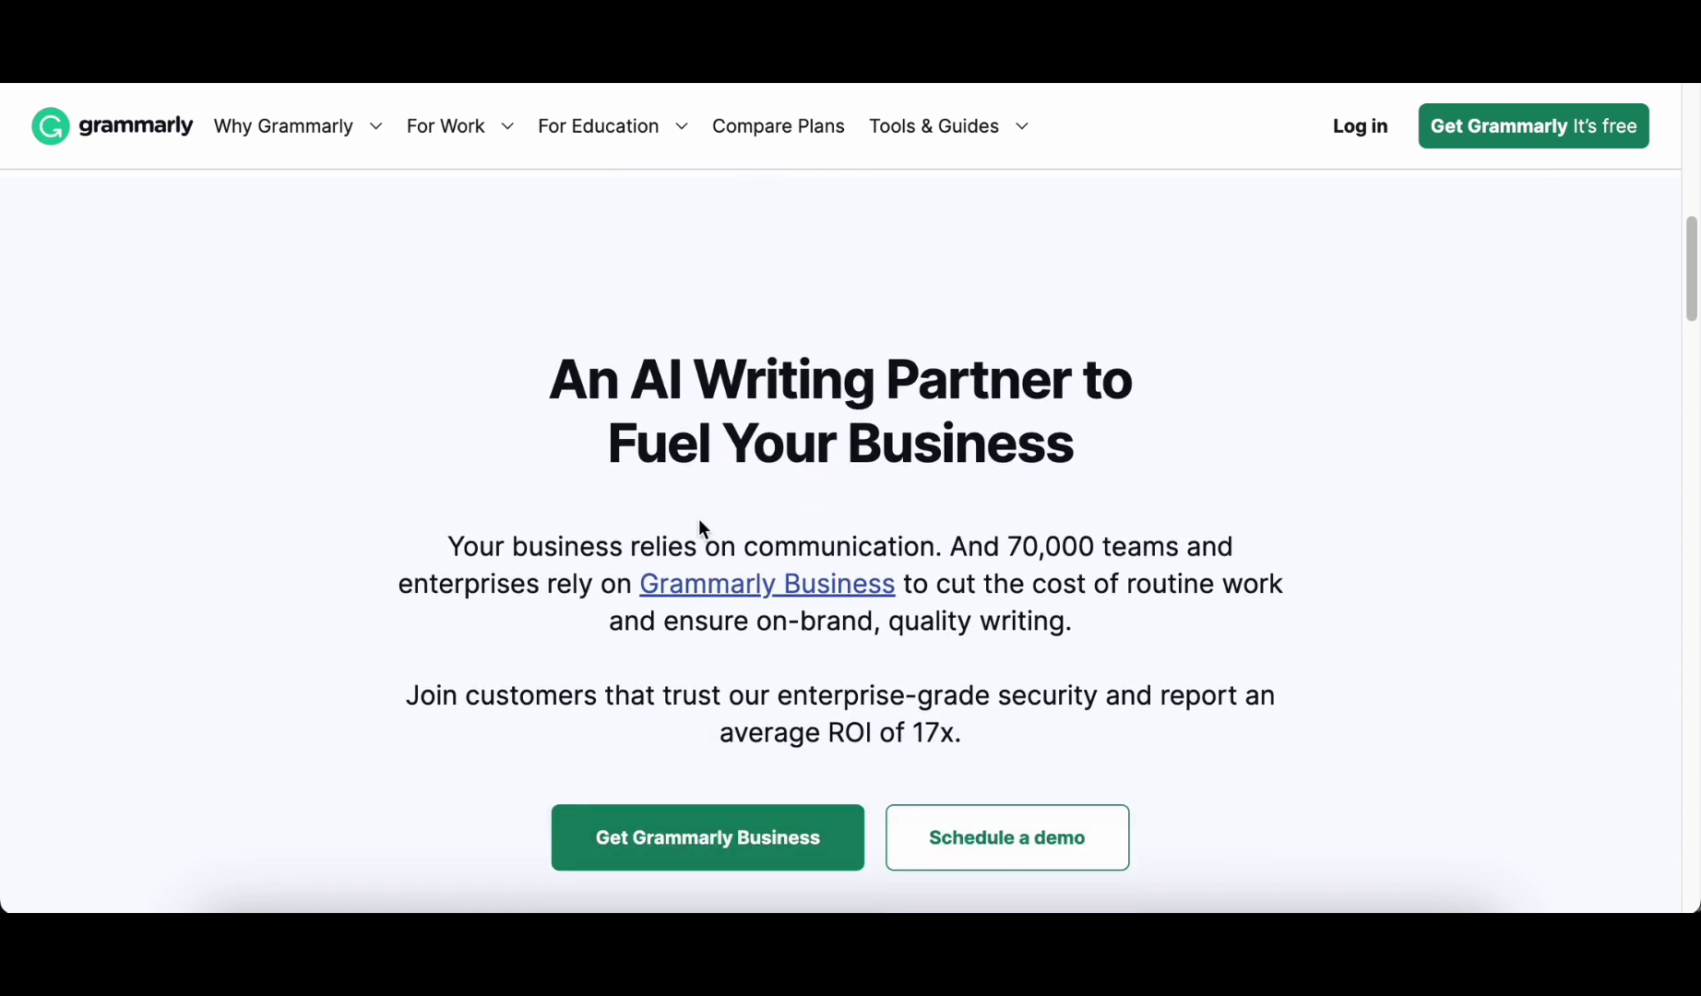
scroll(1609, 529, down, 3)
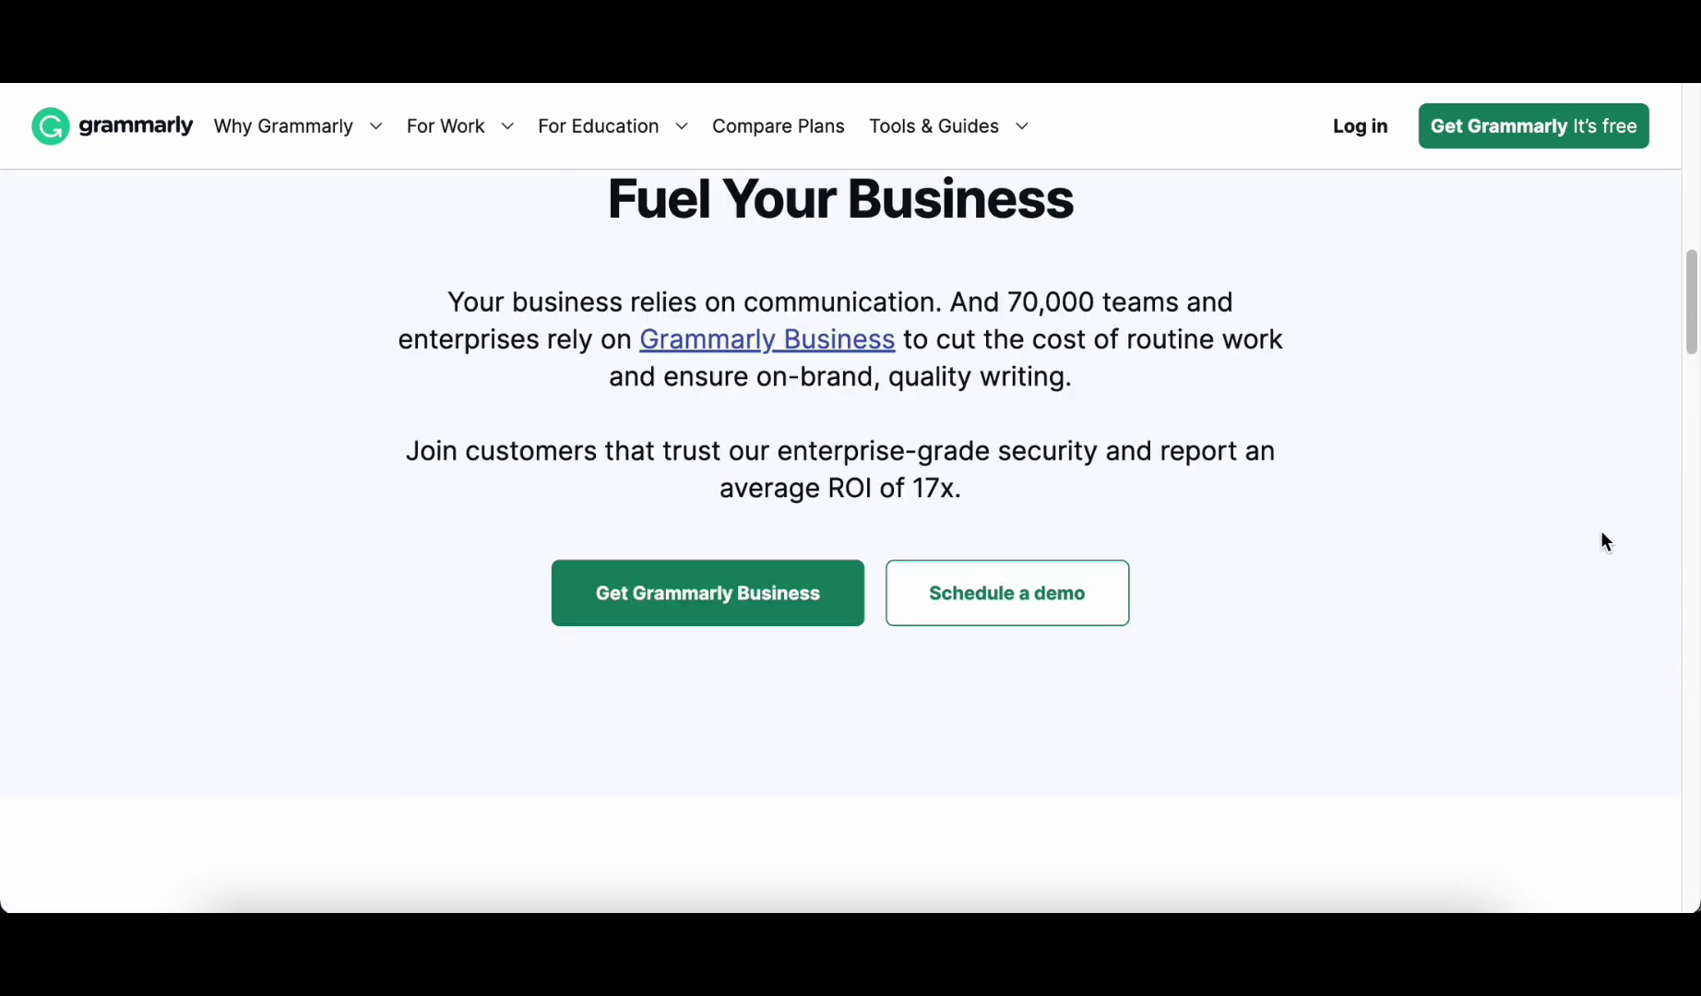
scroll(1605, 532, down, 9)
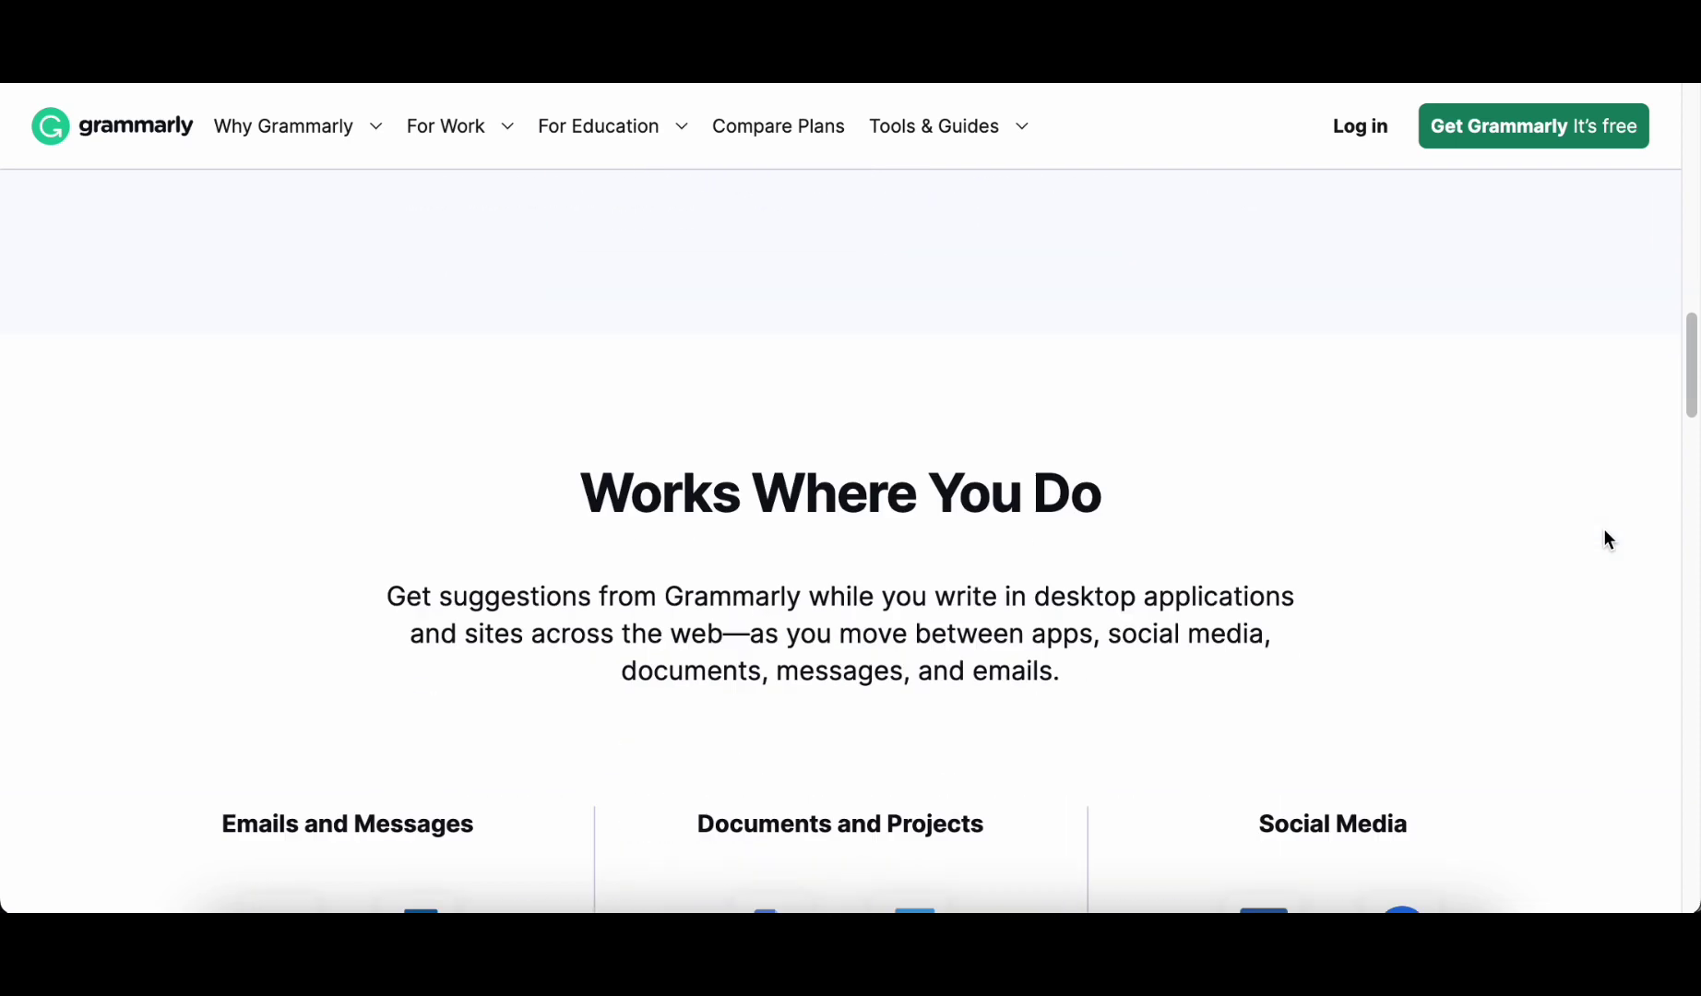
scroll(1606, 538, down, 1)
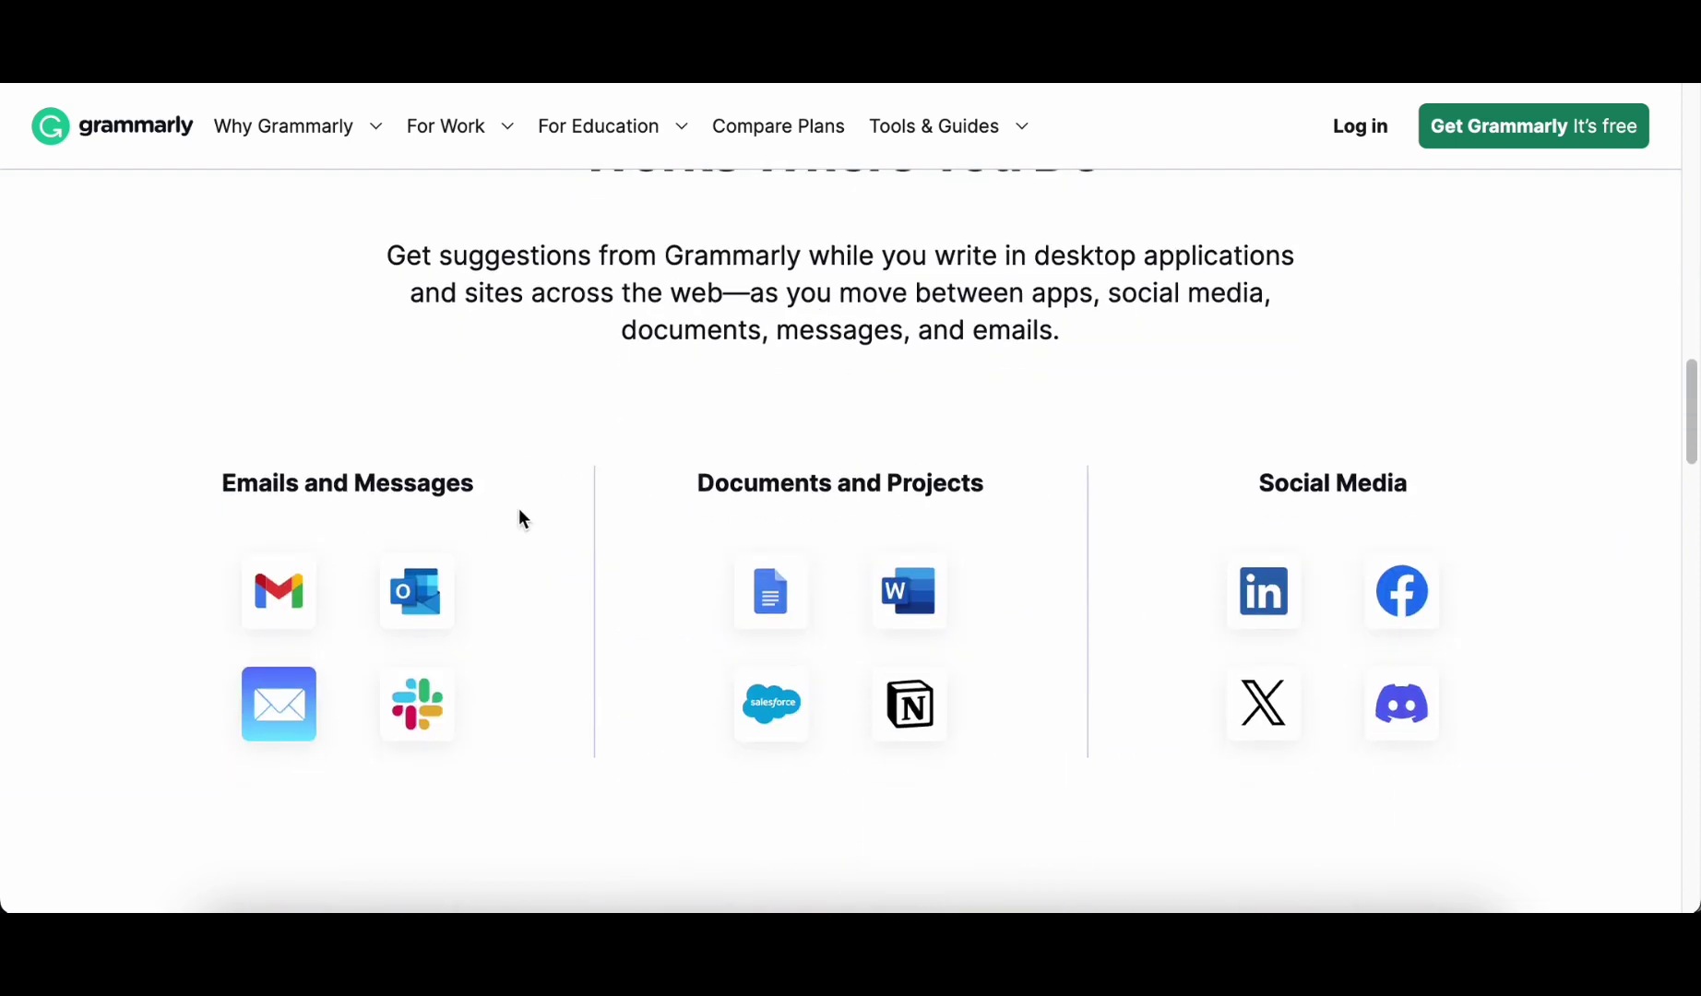
scroll(523, 520, up, 3)
scroll(520, 506, down, 2)
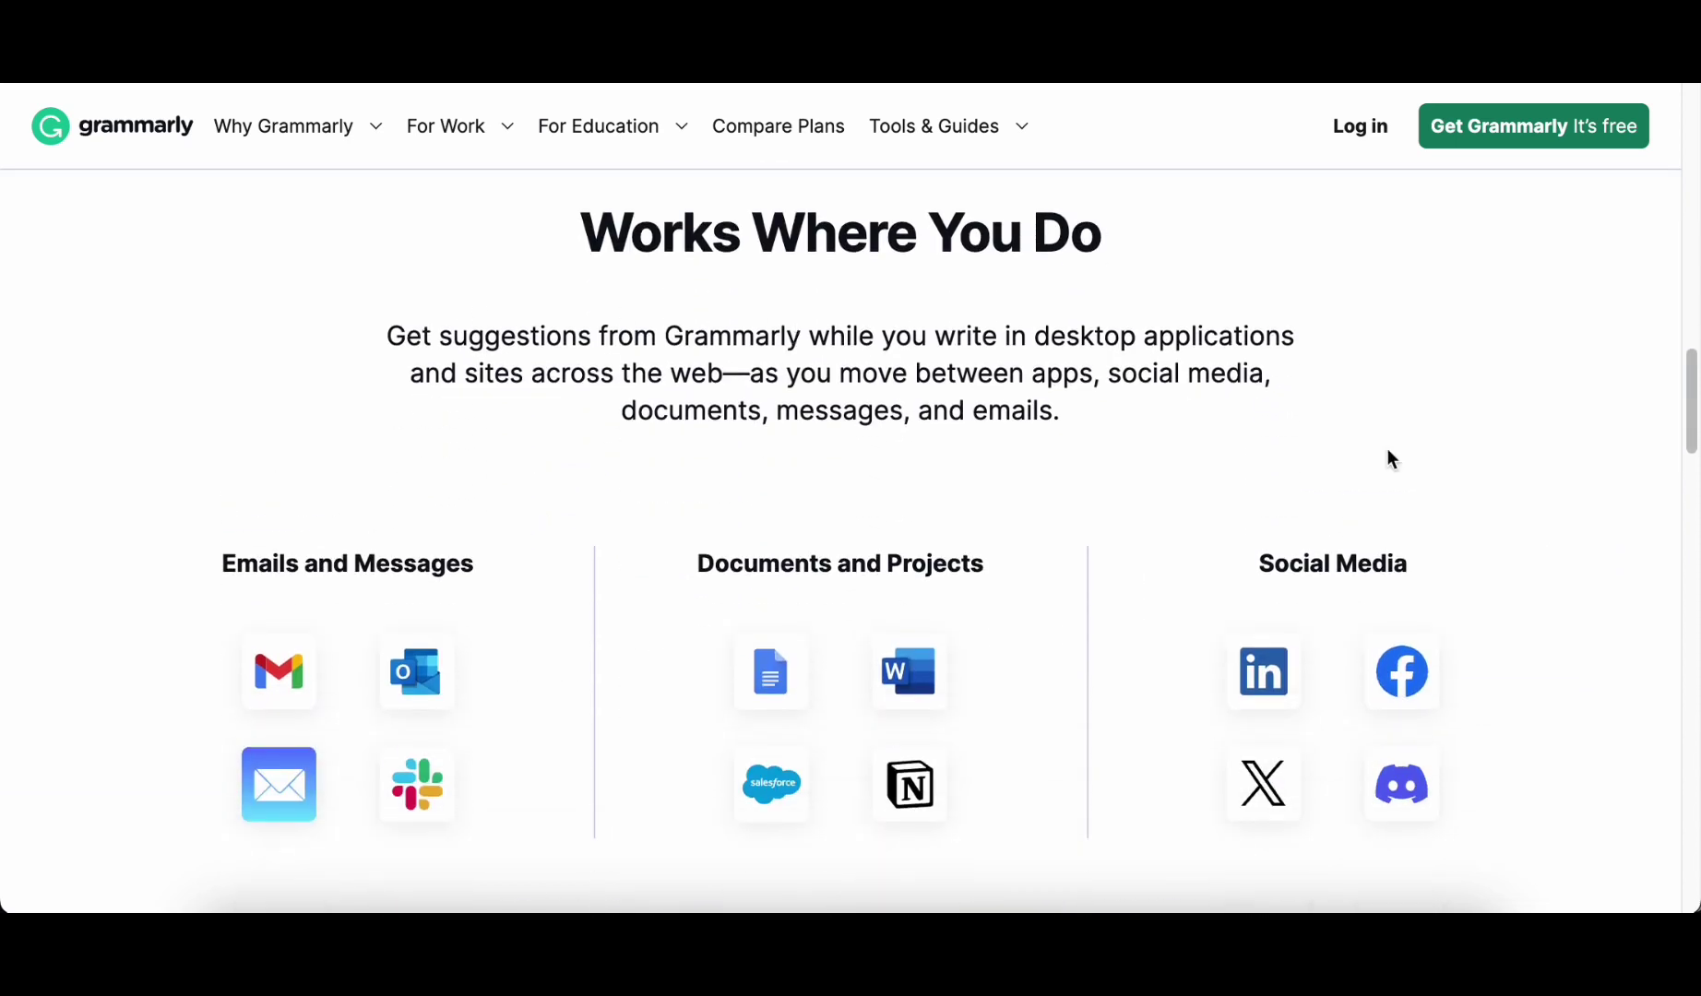
scroll(1479, 479, down, 8)
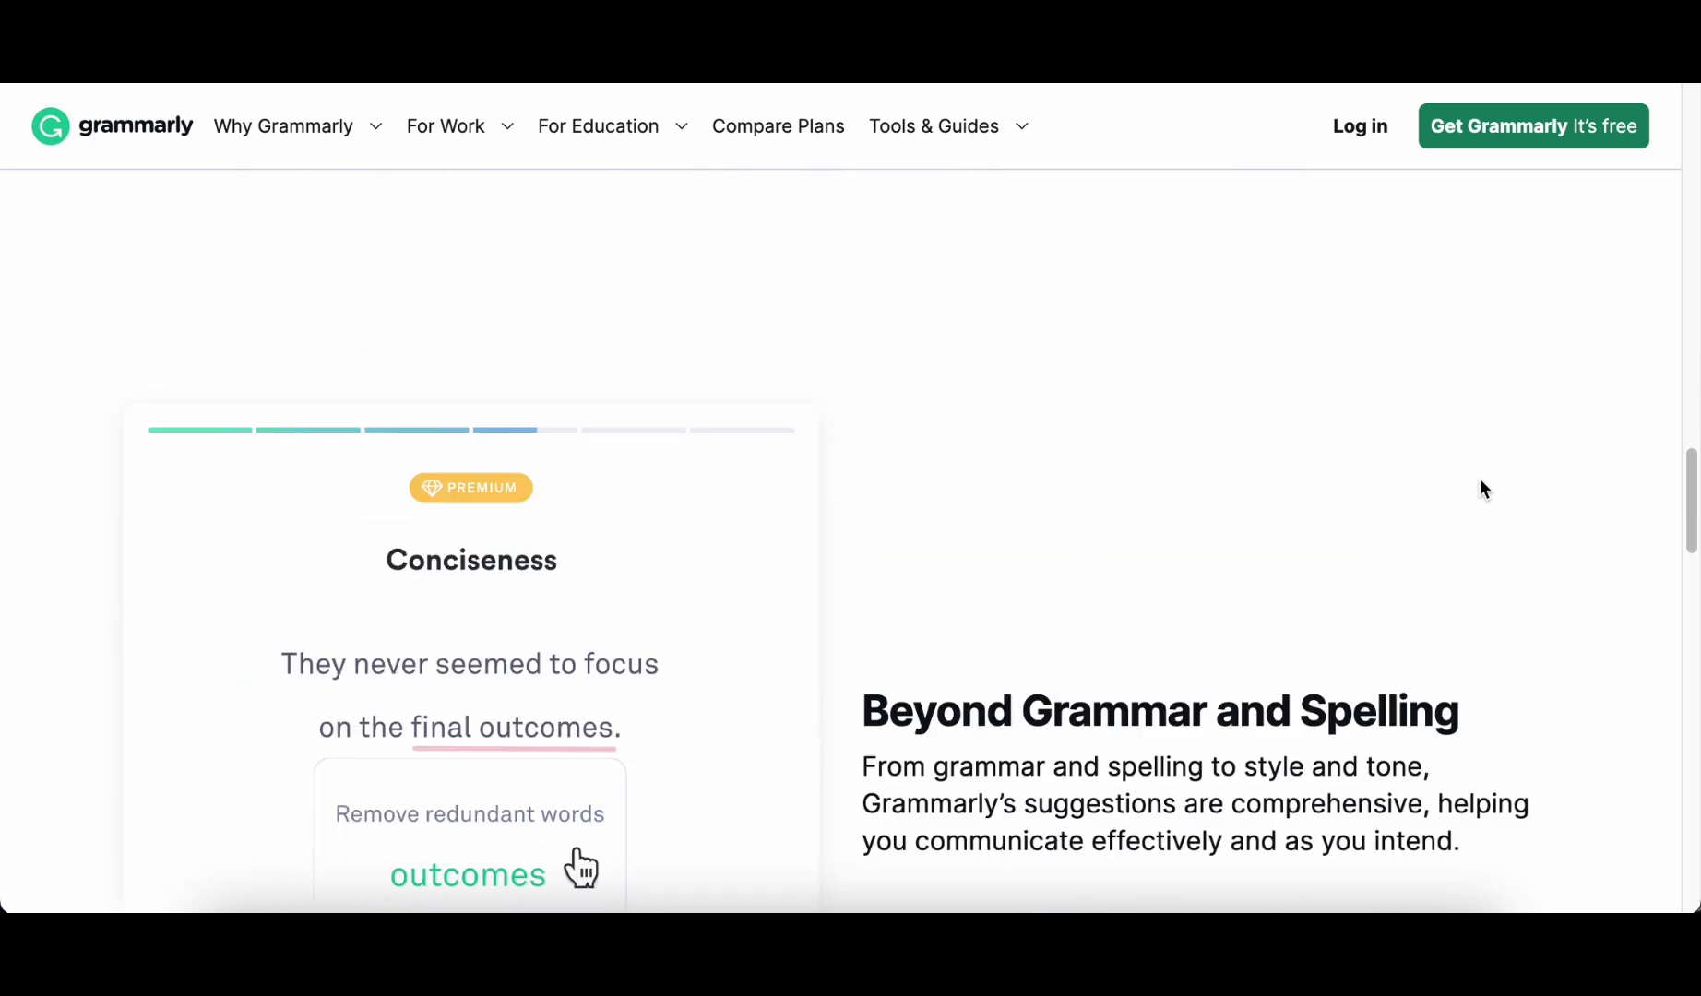
scroll(1480, 482, down, 3)
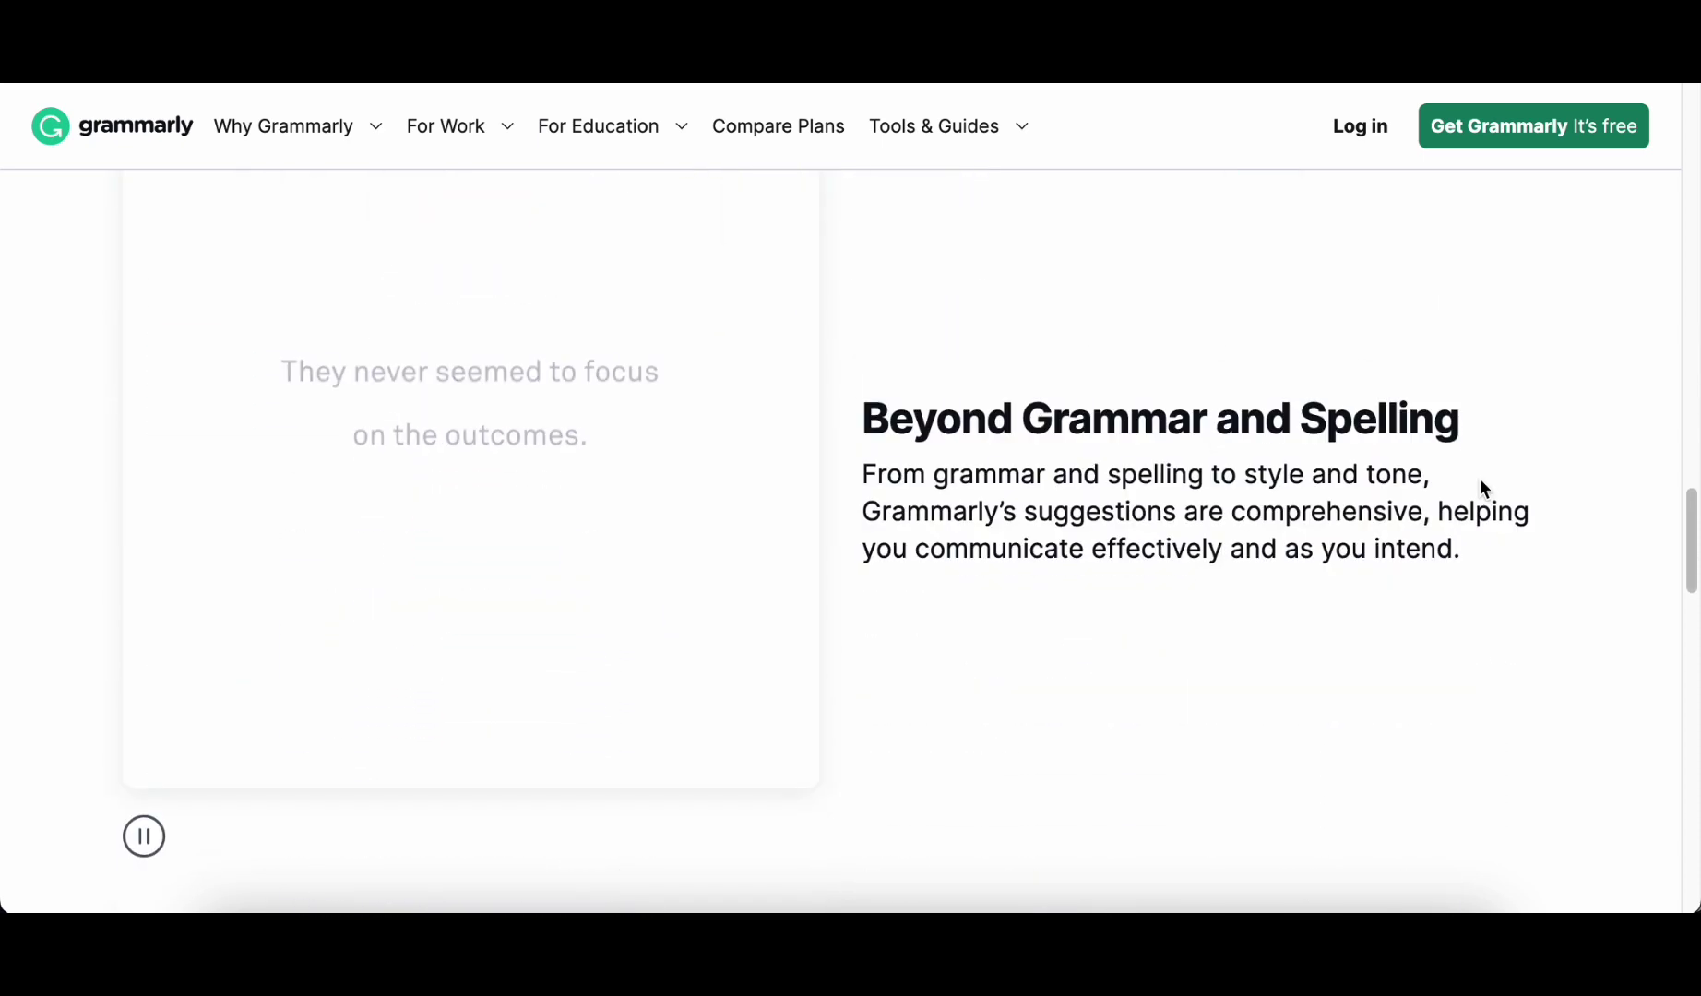
scroll(1480, 482, up, 1)
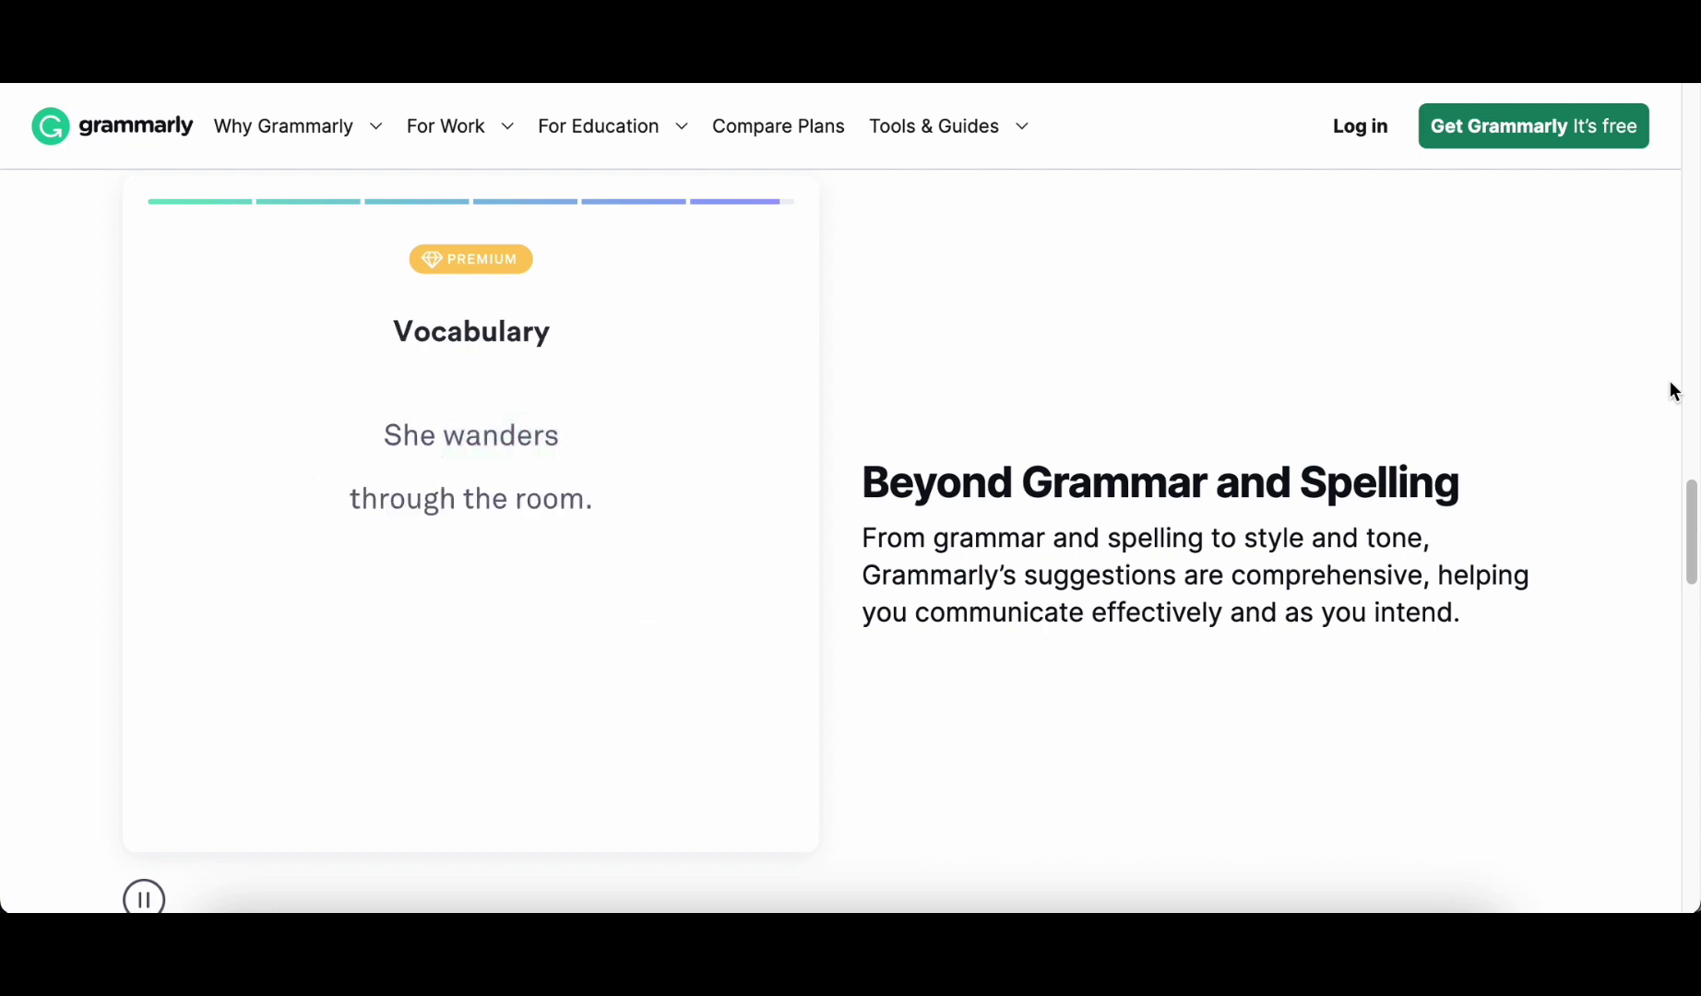
scroll(1669, 380, down, 10)
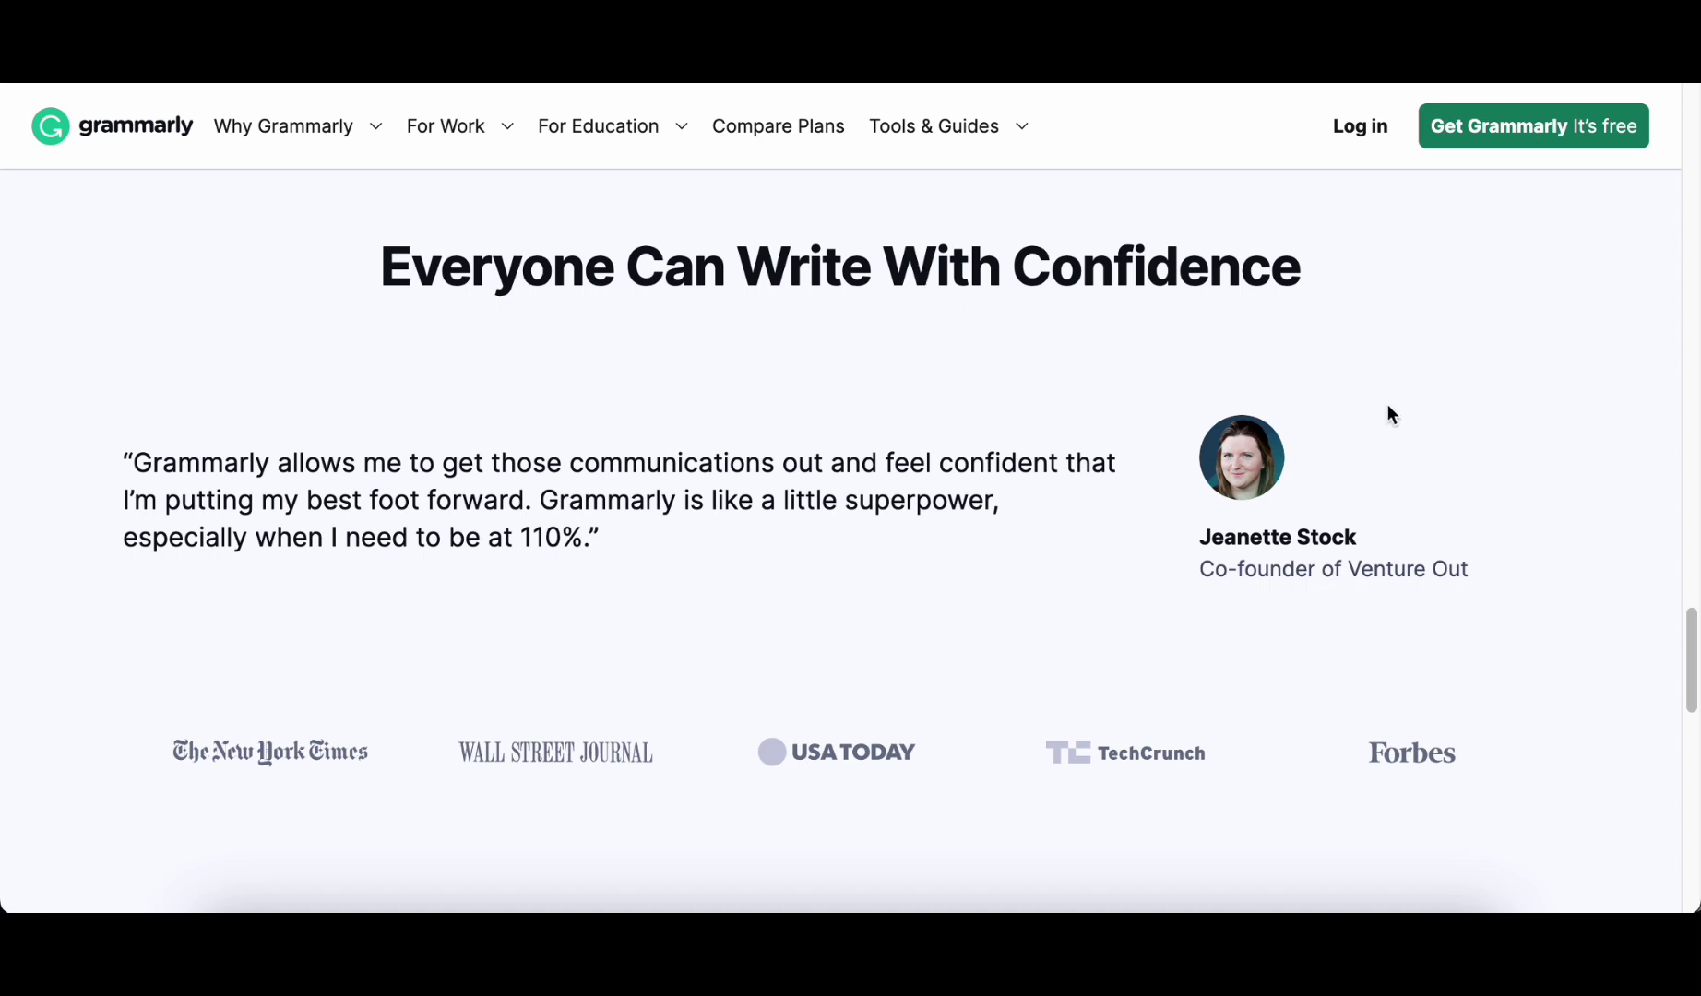
scroll(1488, 441, down, 9)
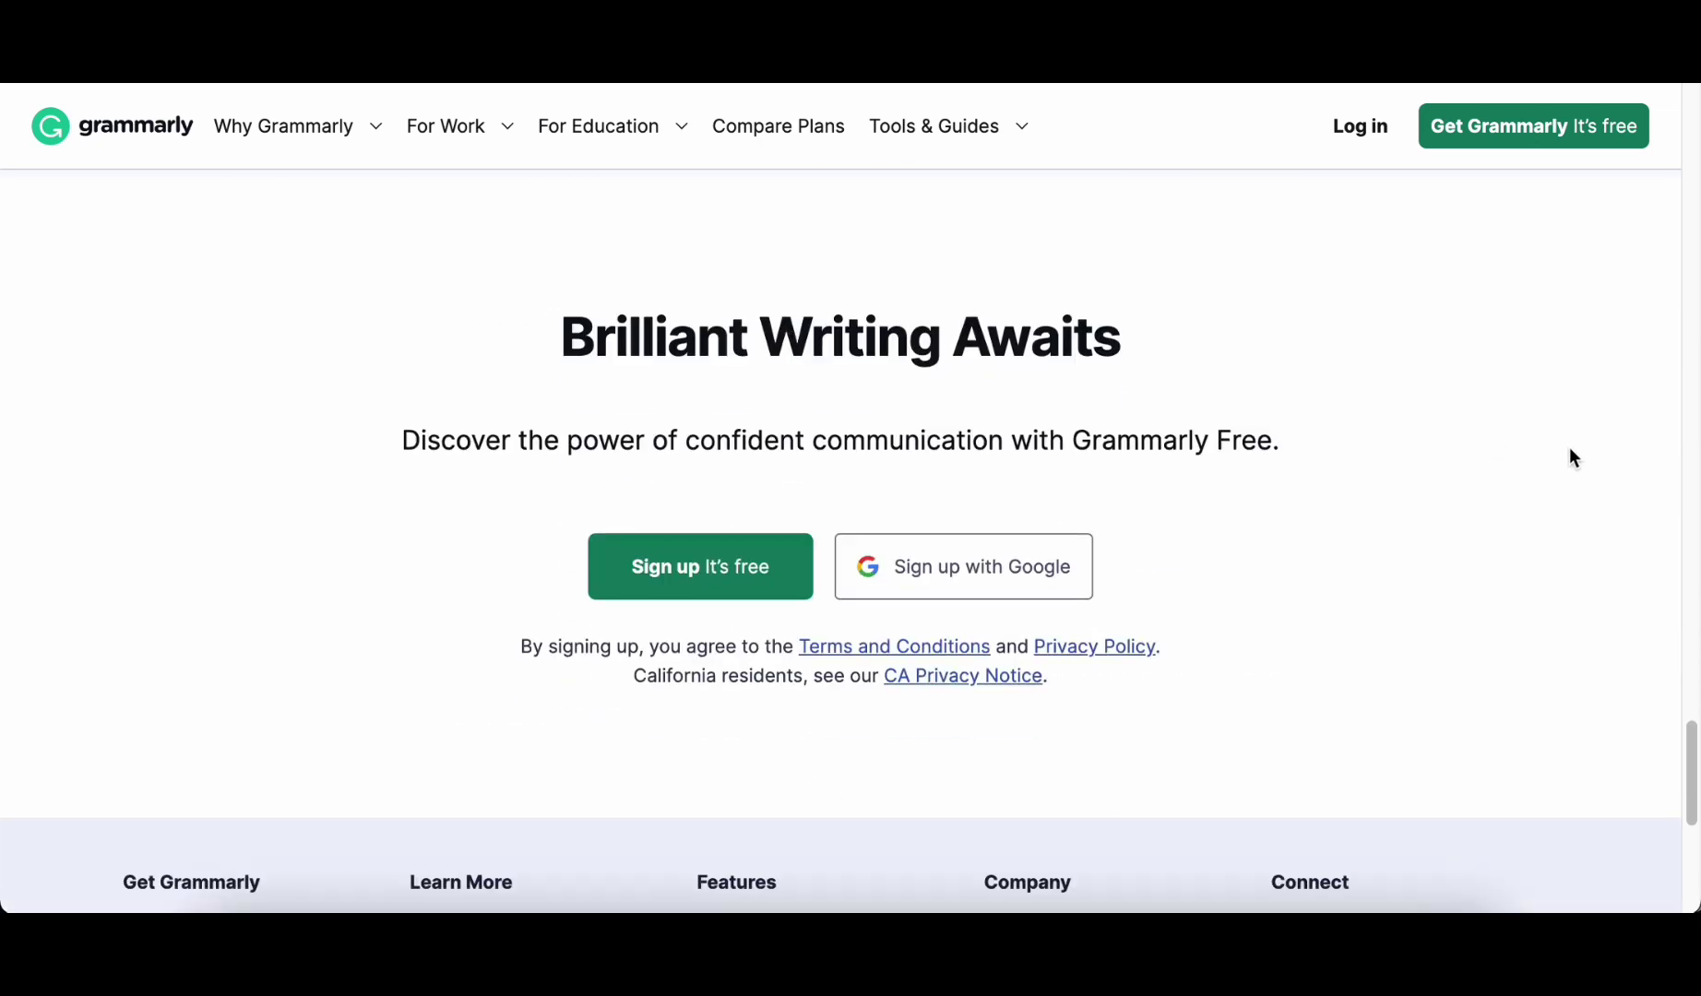
scroll(1569, 448, down, 6)
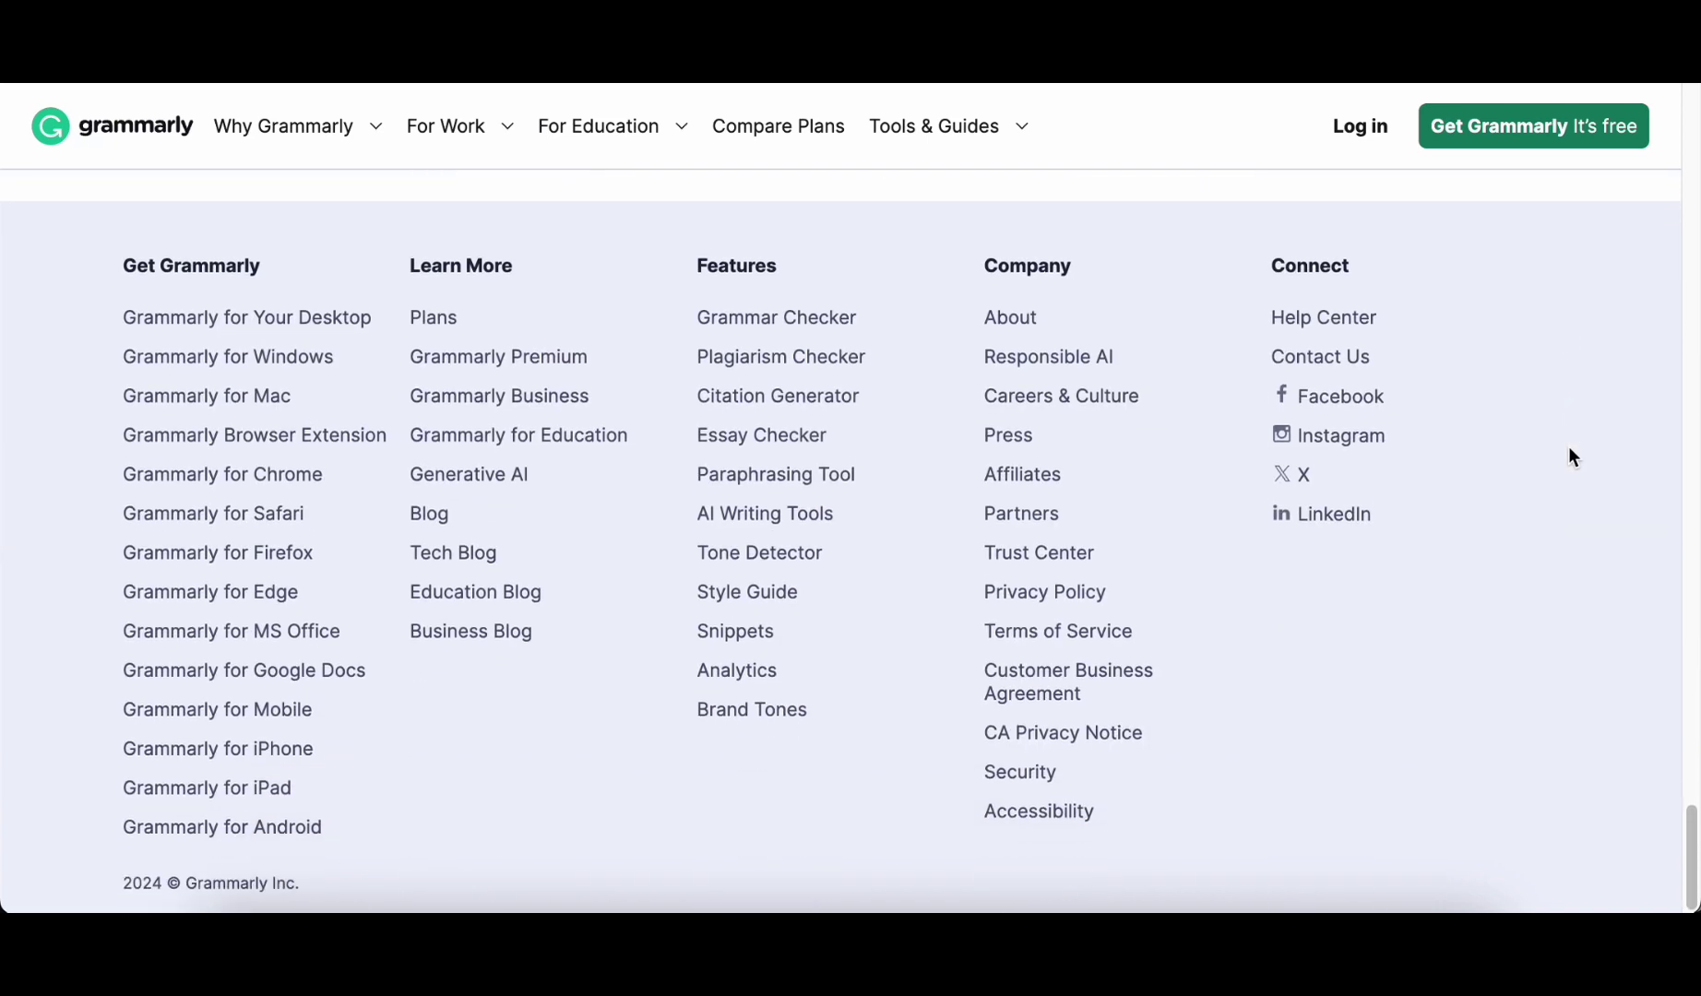
scroll(1568, 450, up, 20)
scroll(1568, 449, up, 20)
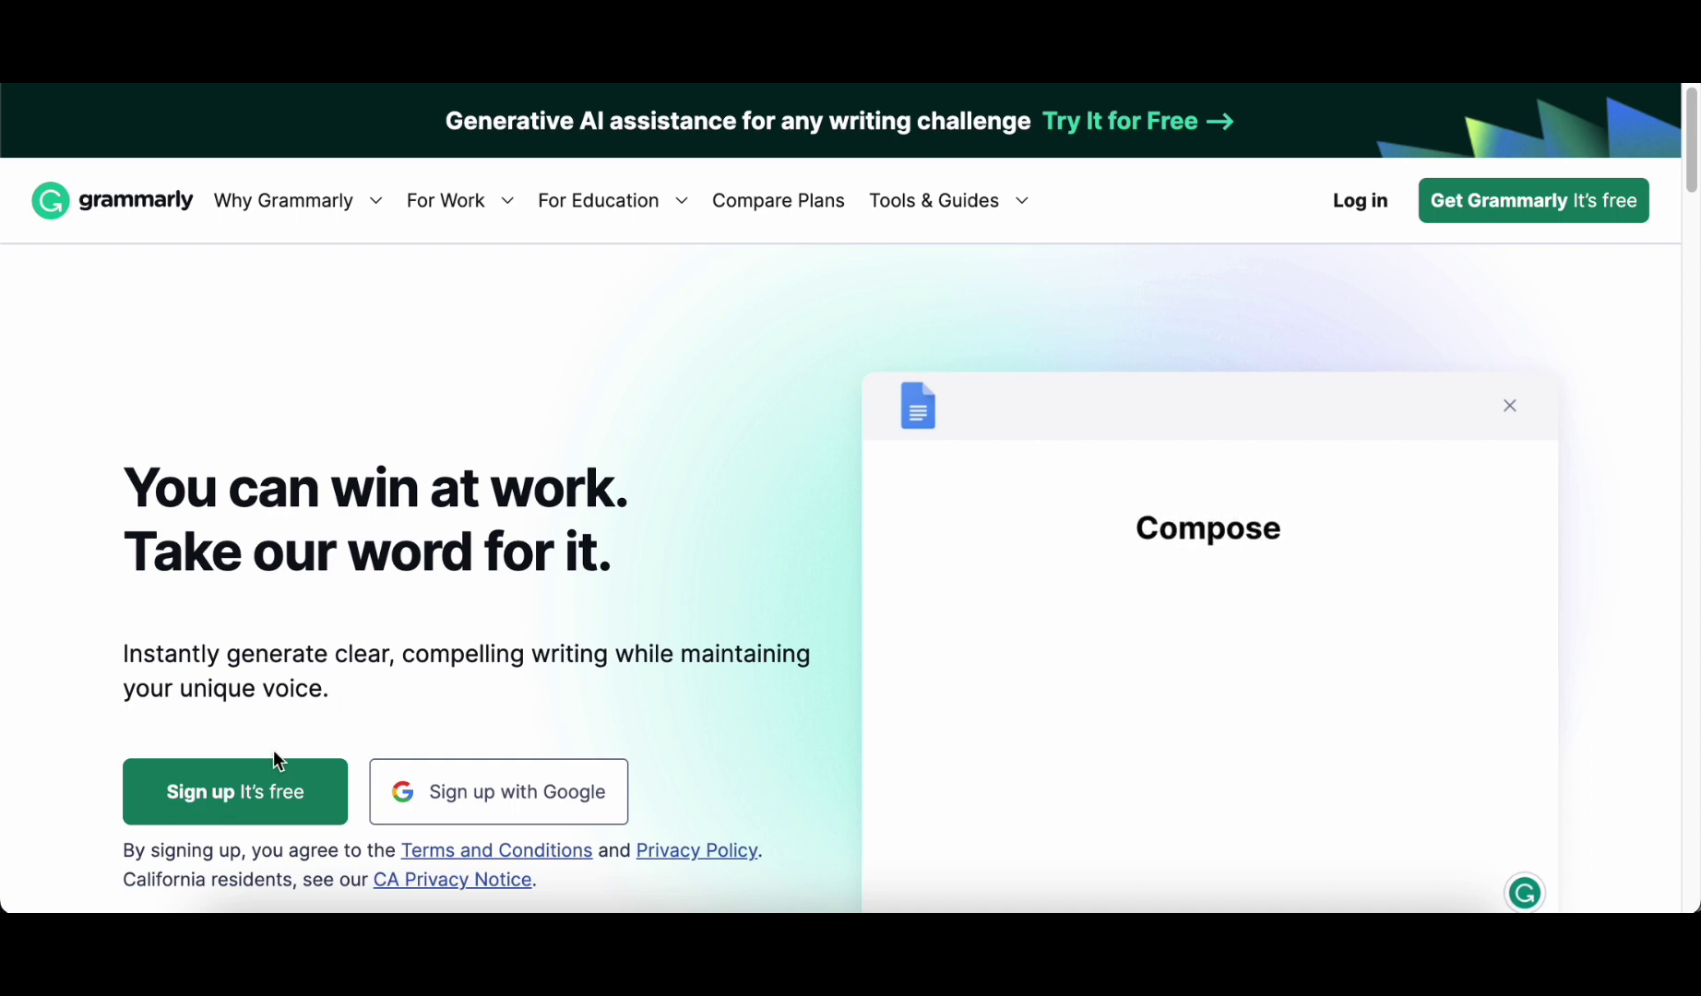
- Sign up for Grammarly with Google, choosing work use, Other function and Just me company size
click(198, 795)
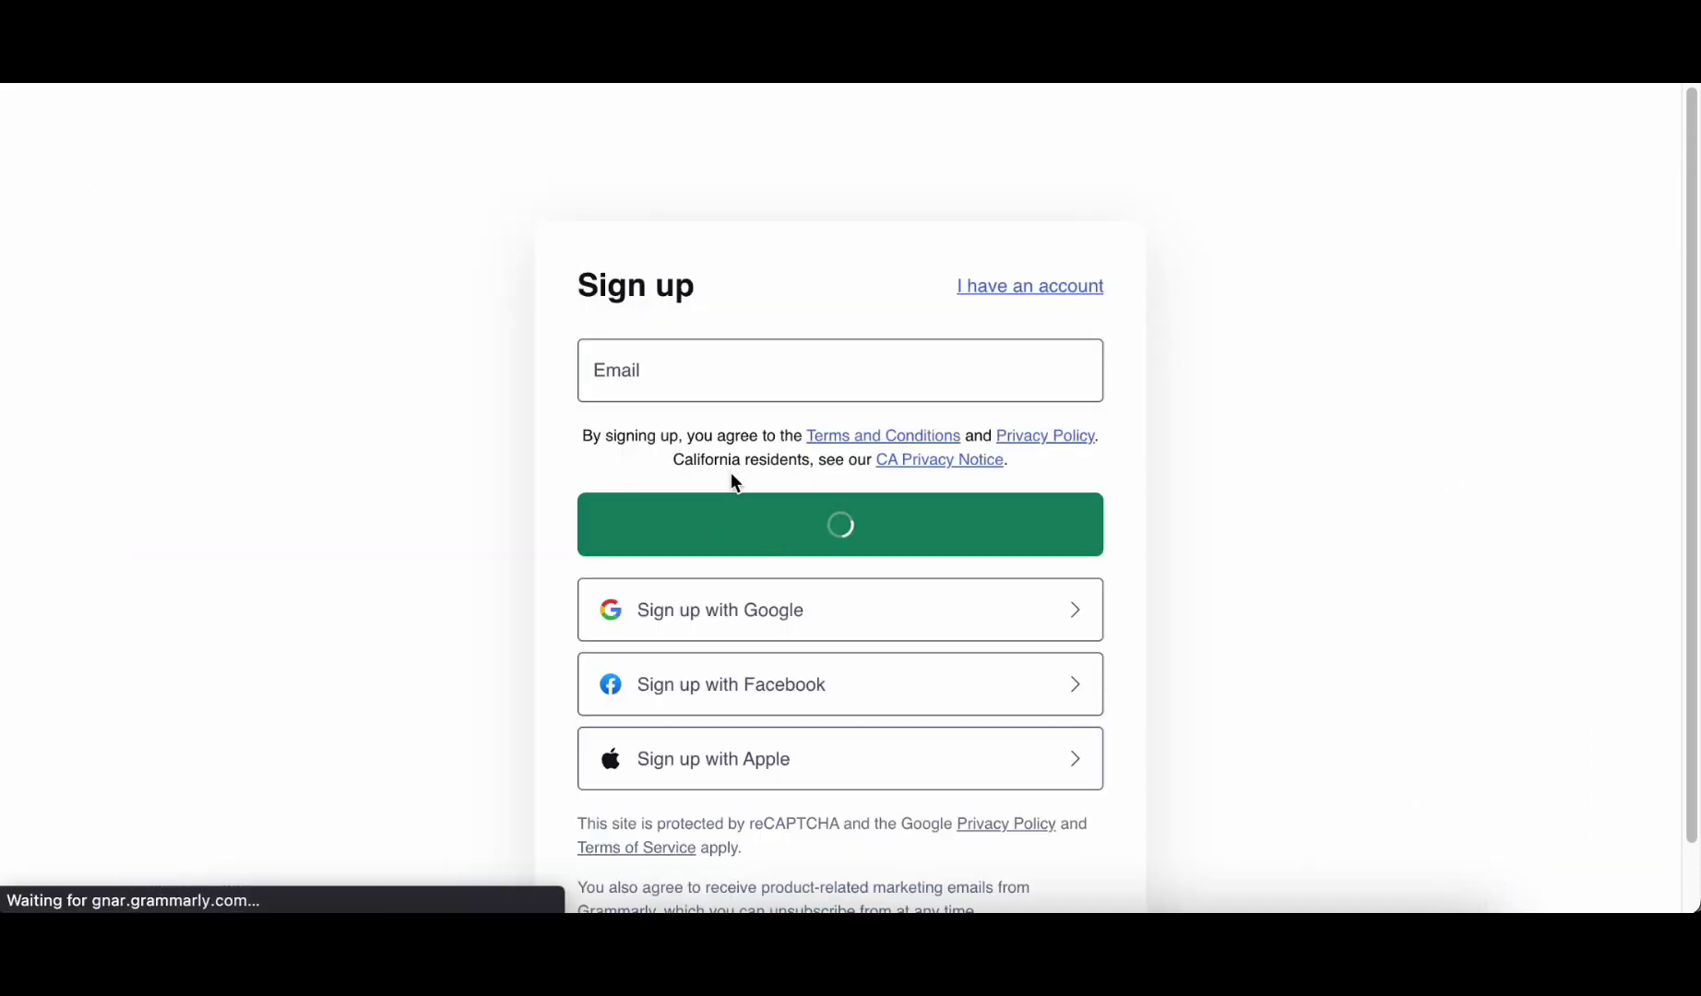
click(694, 610)
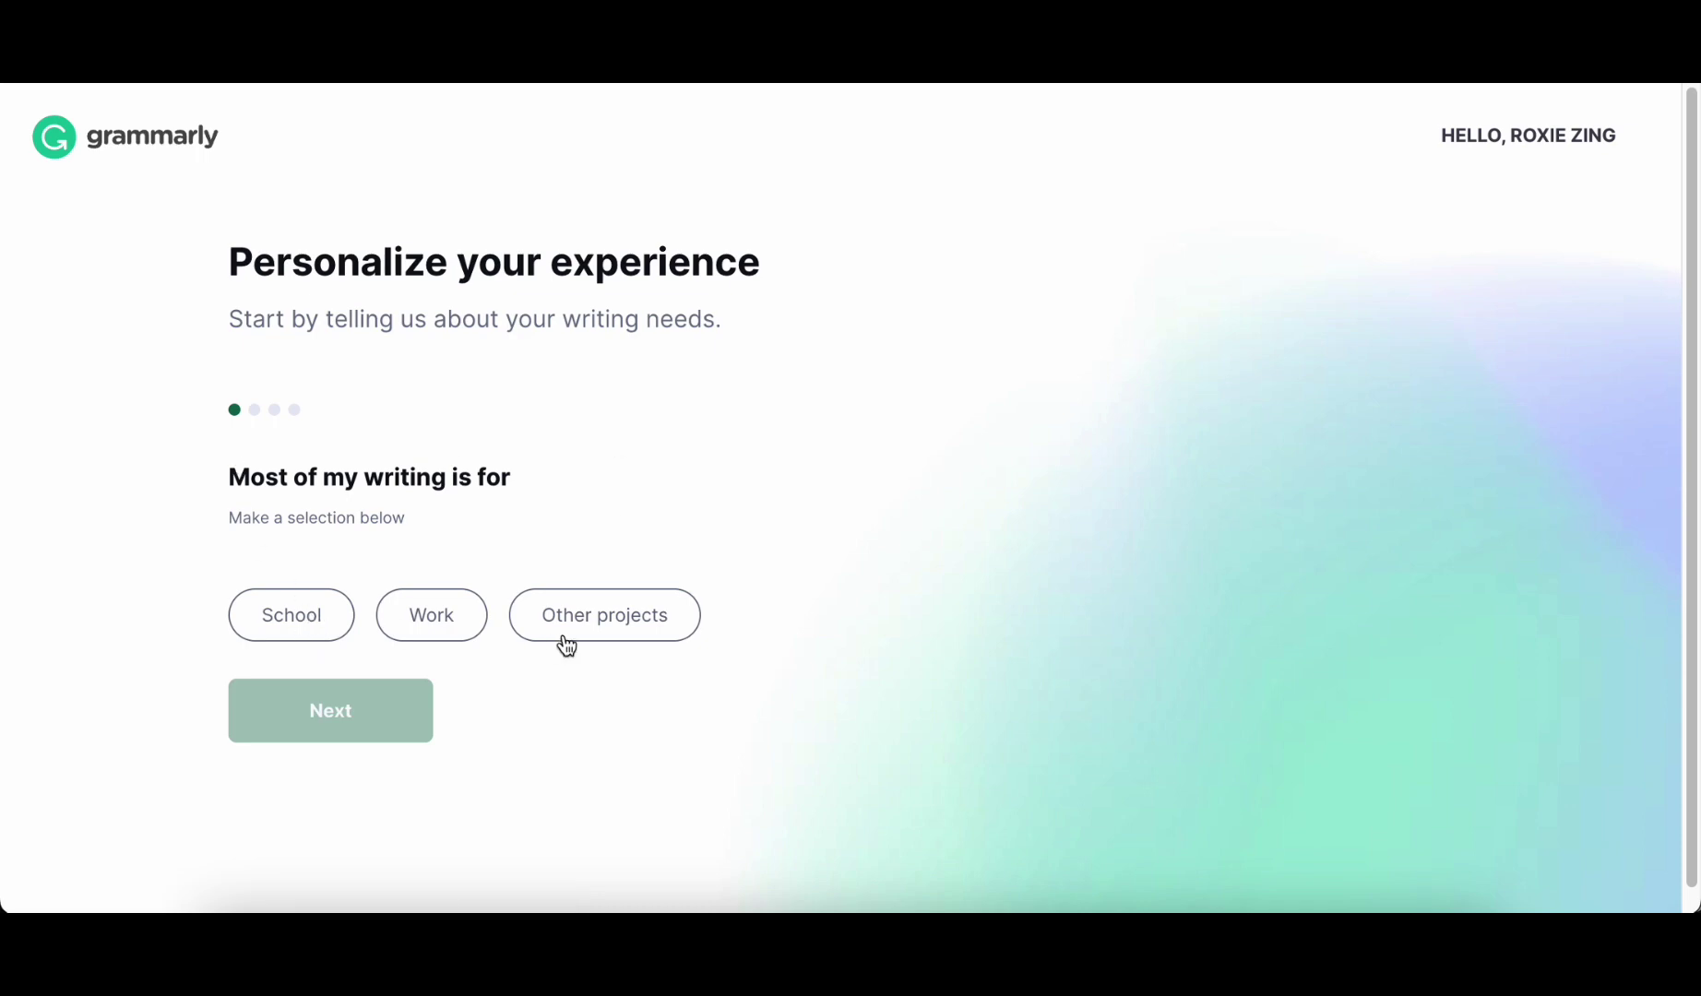
click(436, 619)
click(376, 711)
click(330, 492)
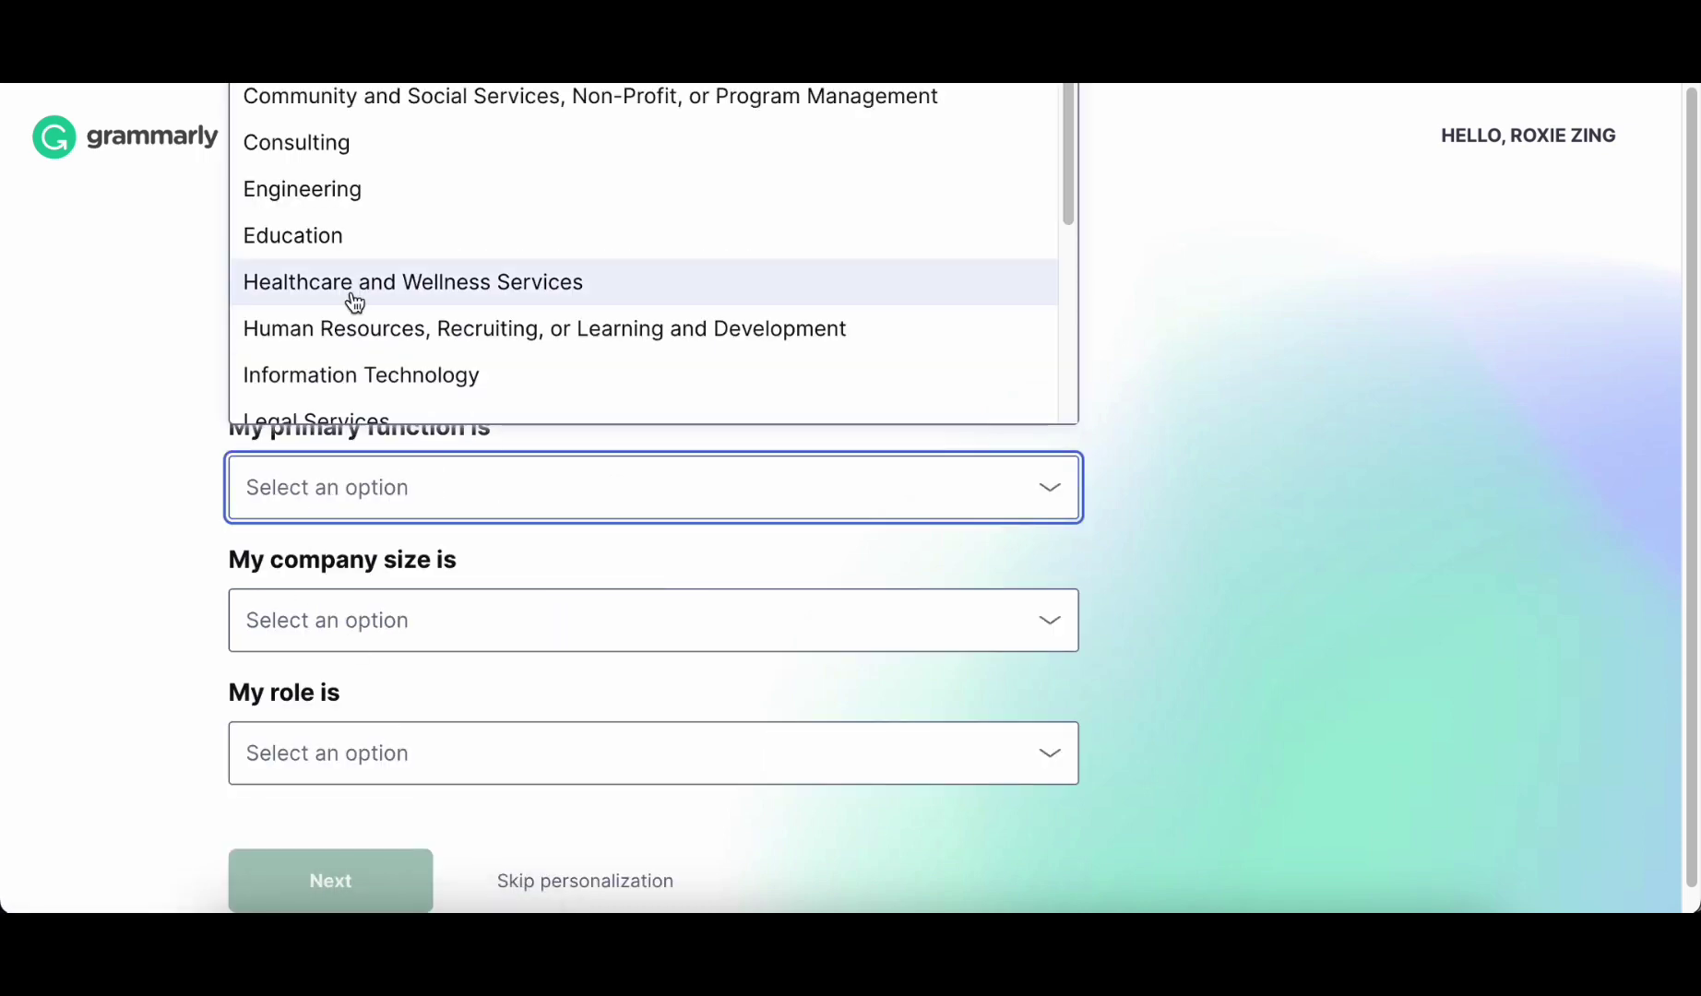
scroll(398, 274, down, 5)
click(295, 400)
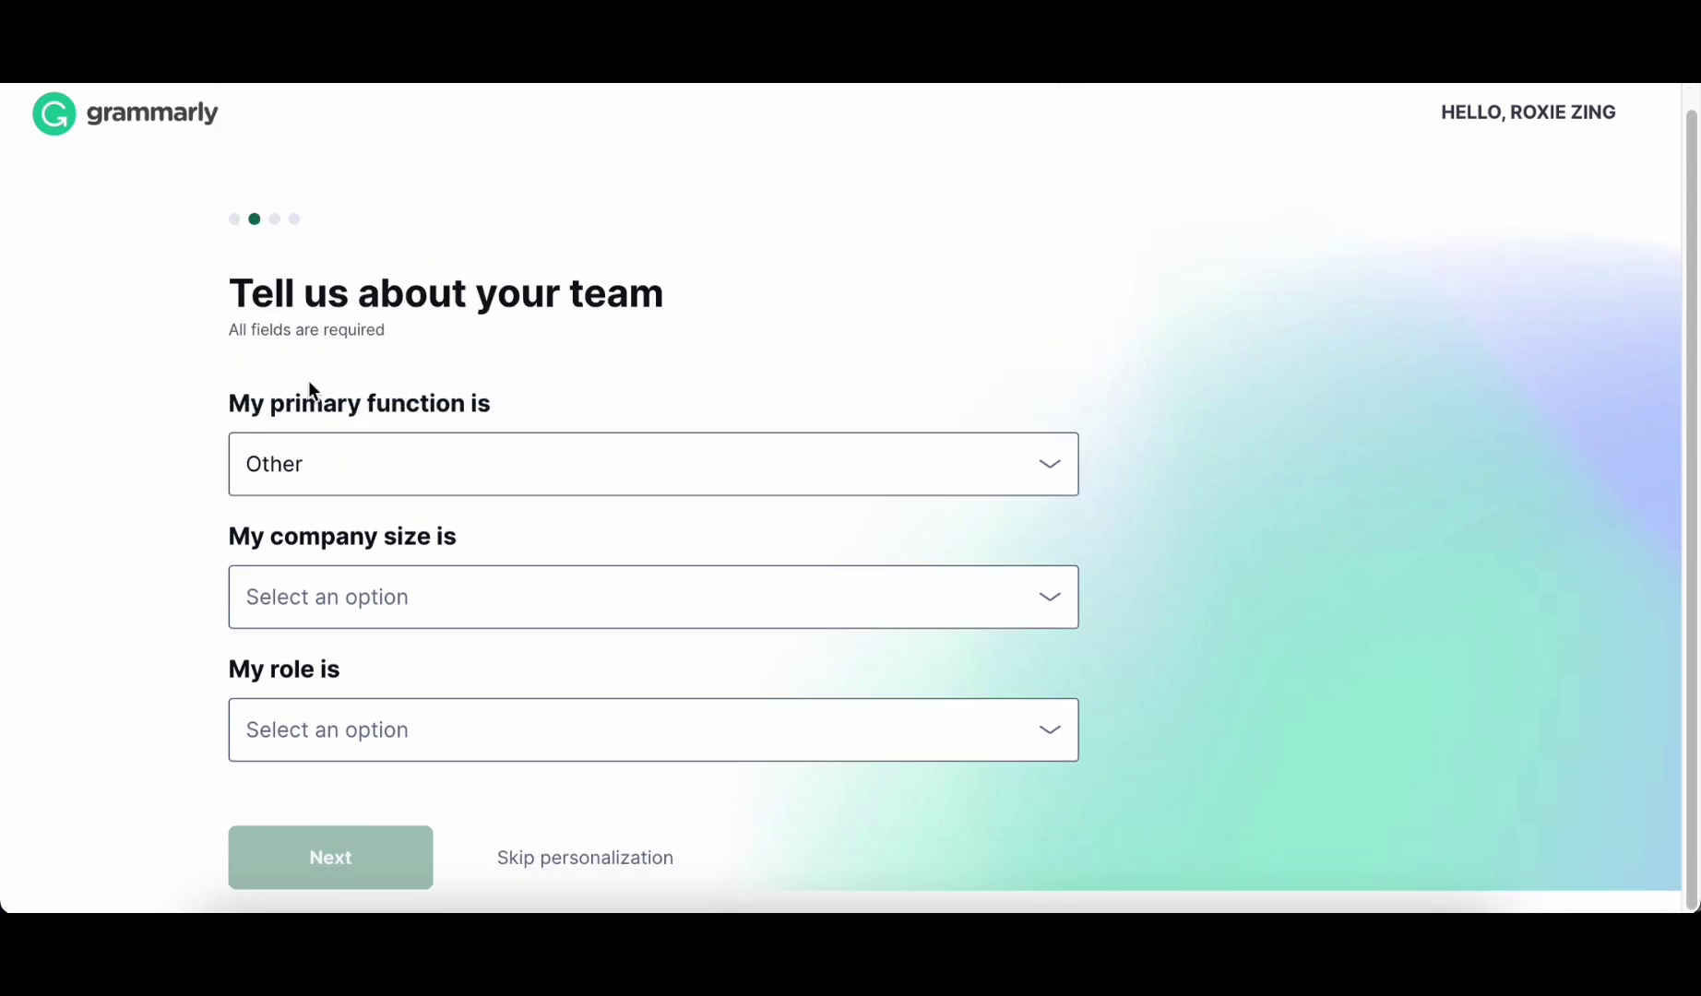
click(361, 618)
click(332, 203)
click(350, 728)
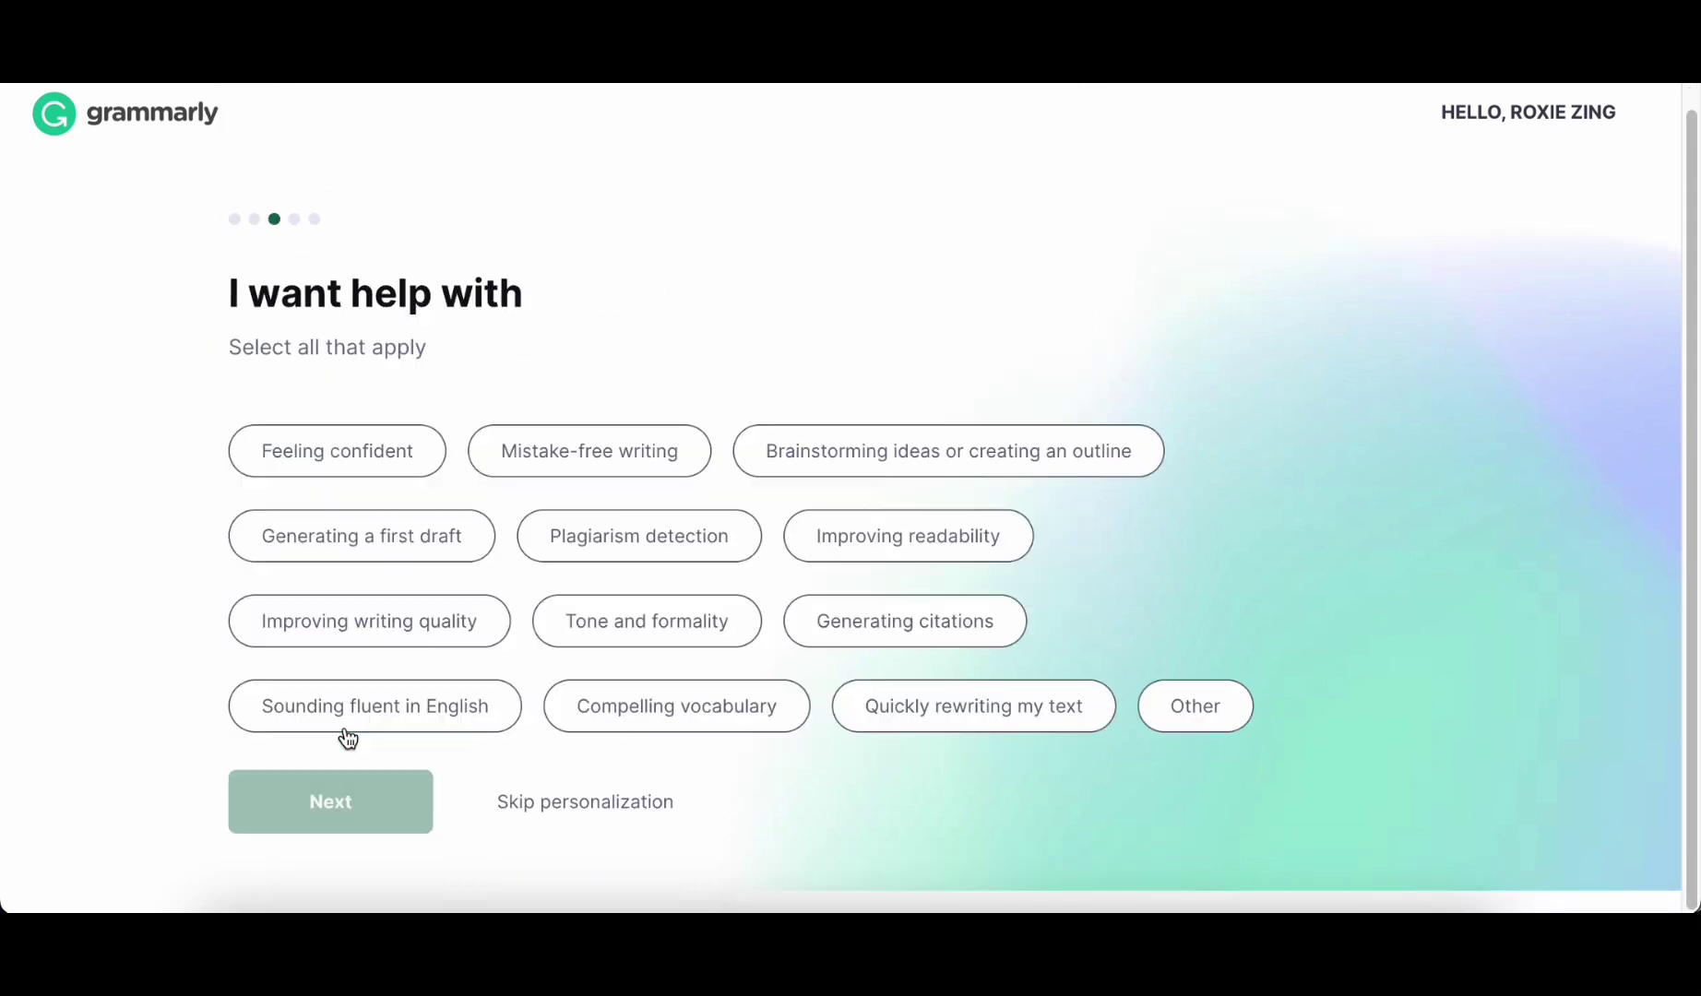
- Pick help areas: Feeling confident, Mistake-free writing, Brainstorming, first draft and Plagiarism detection
click(353, 461)
click(546, 456)
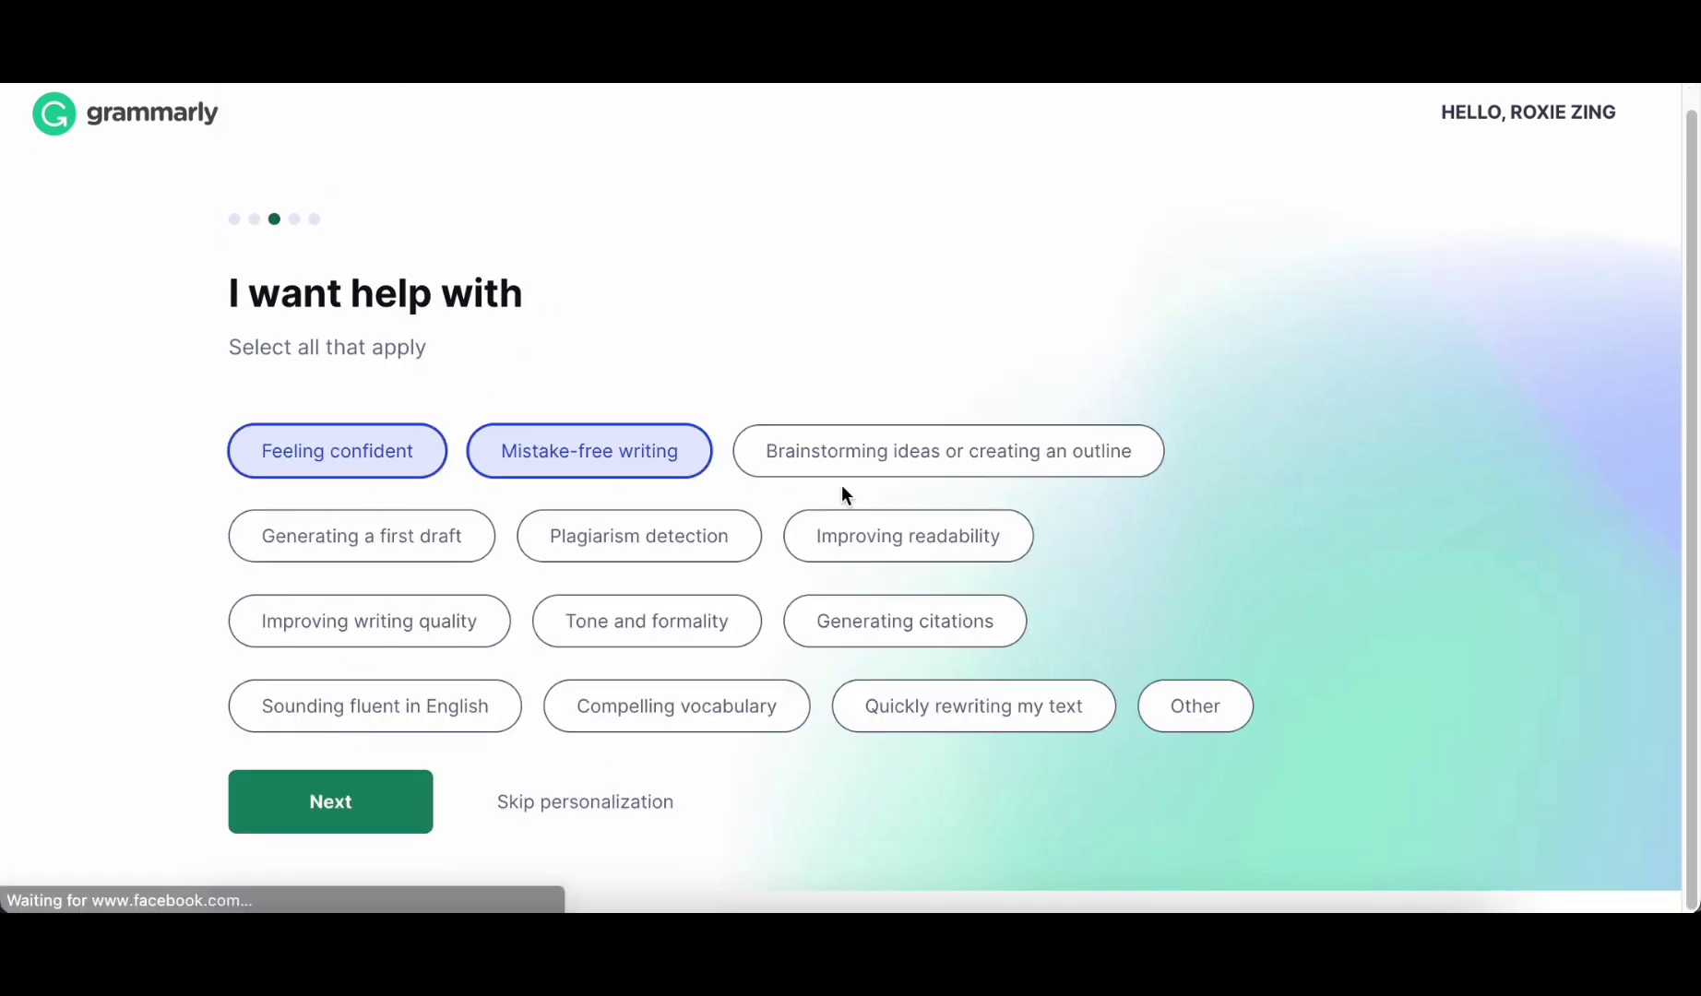
click(841, 471)
click(410, 549)
click(600, 561)
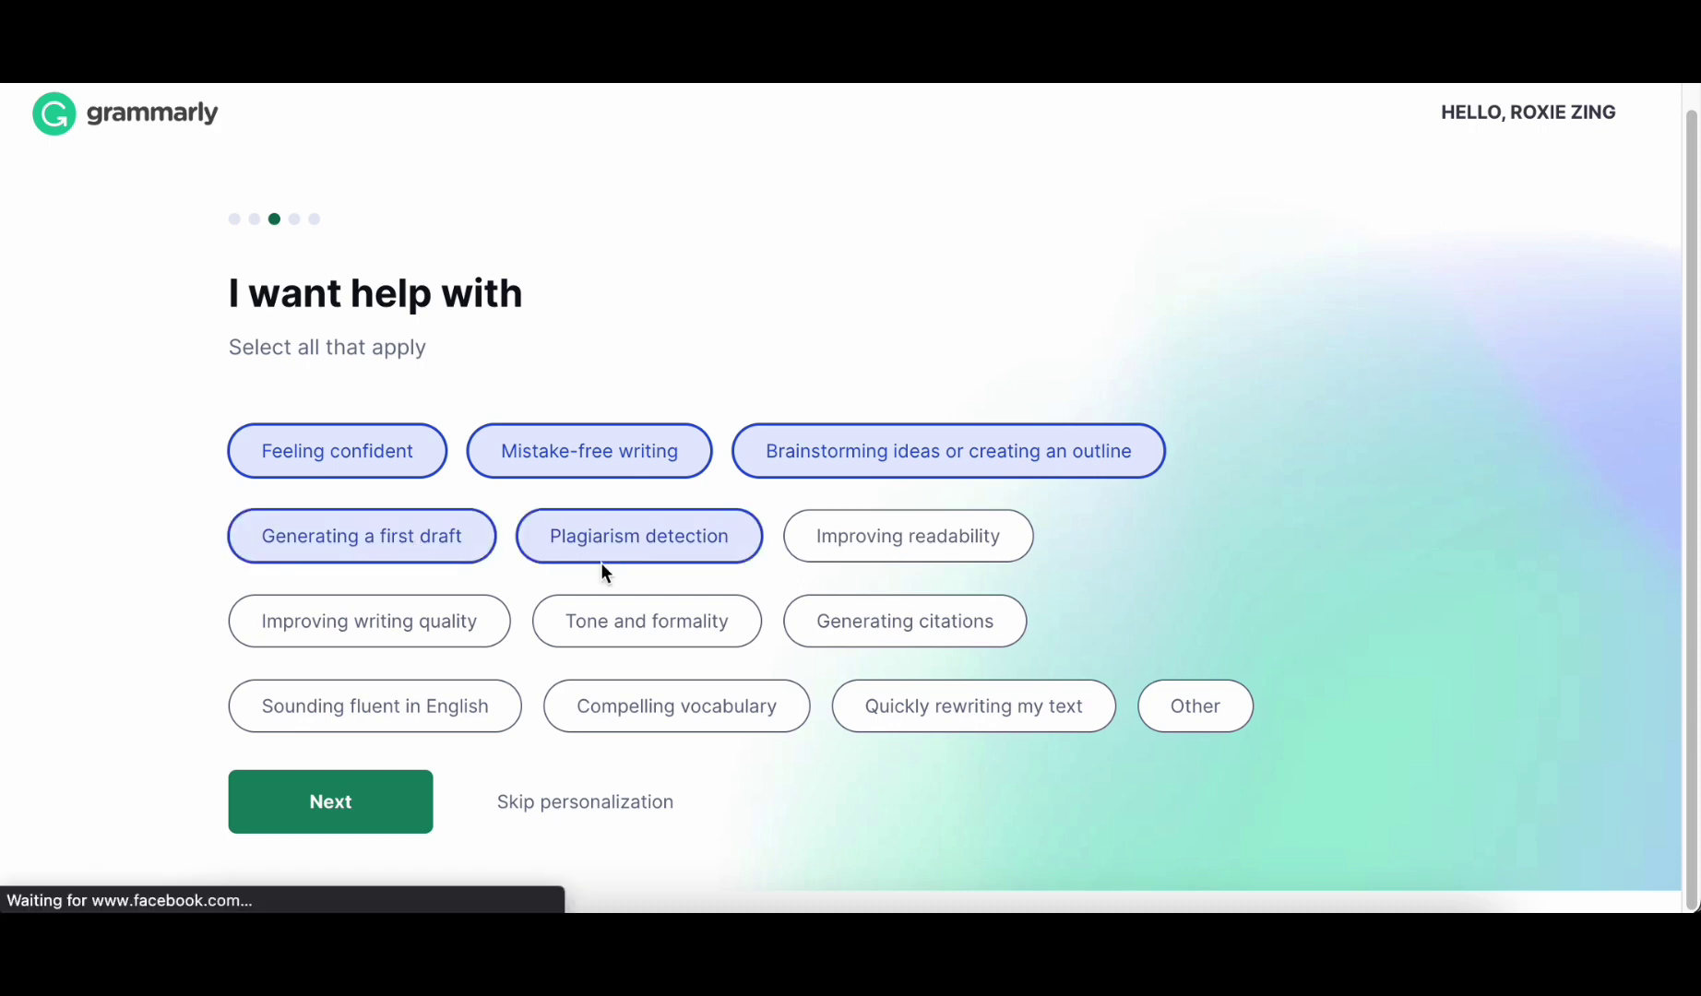
click(385, 794)
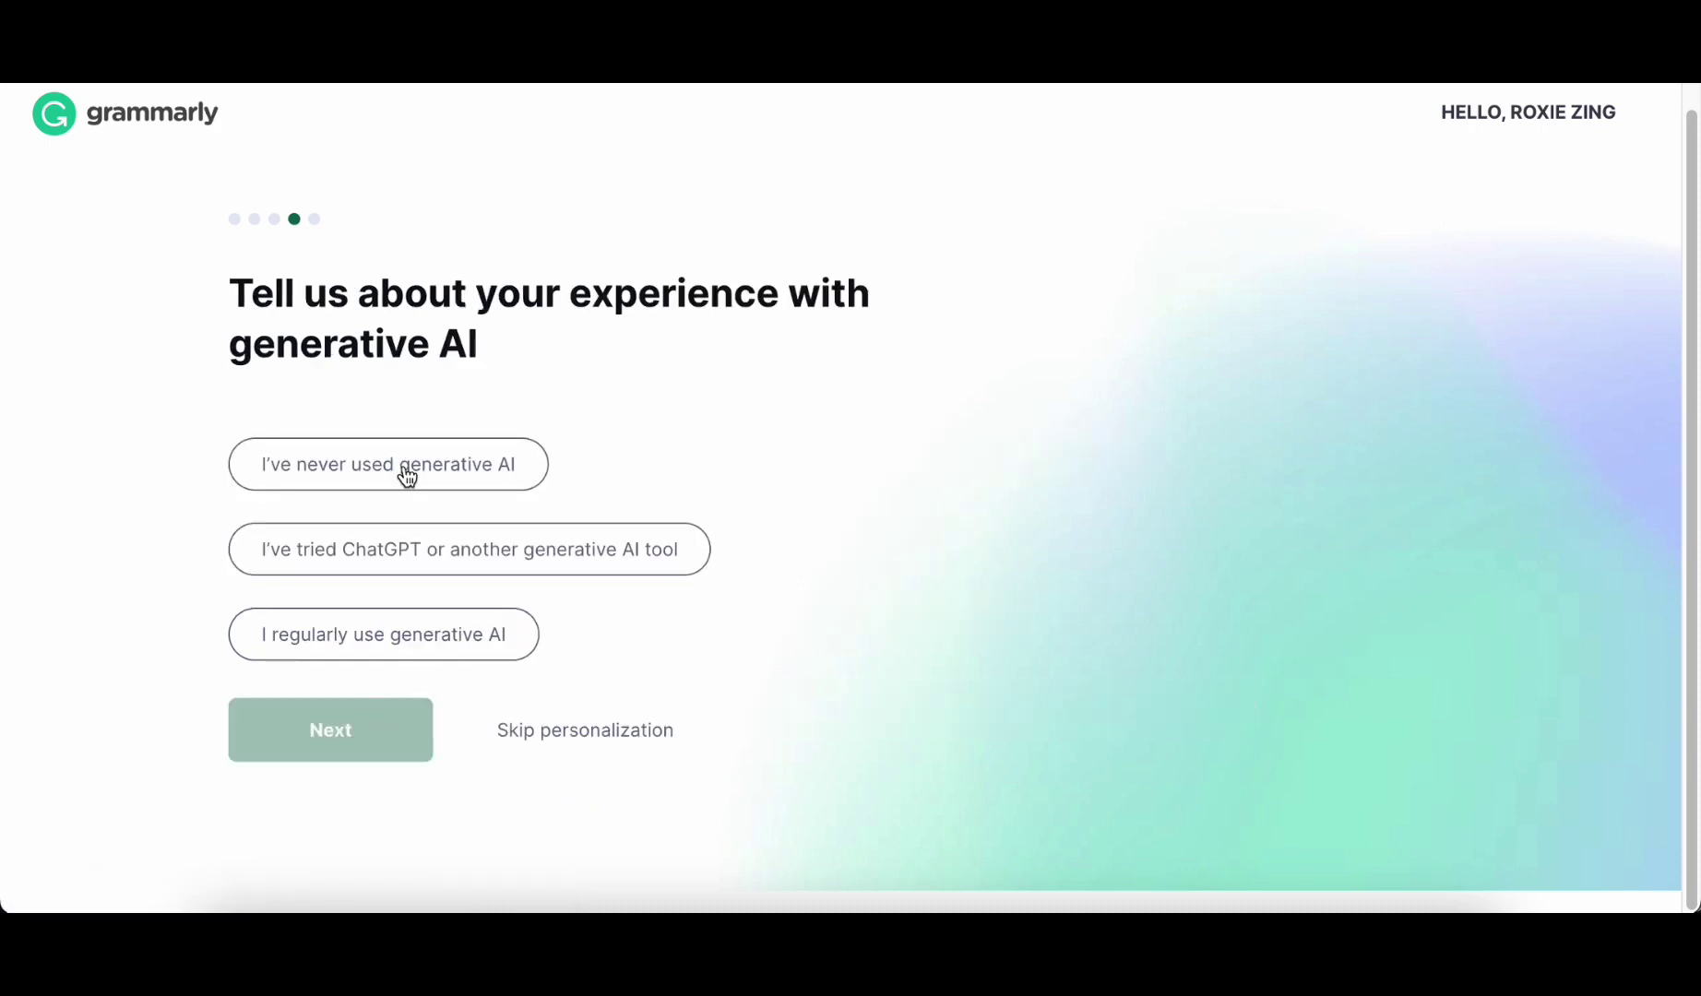
- Select regular AI use and Google Docs, Word, Messages, Apple Notes, Gmail; download Grammarly for Mac + Chrome
click(435, 559)
click(422, 634)
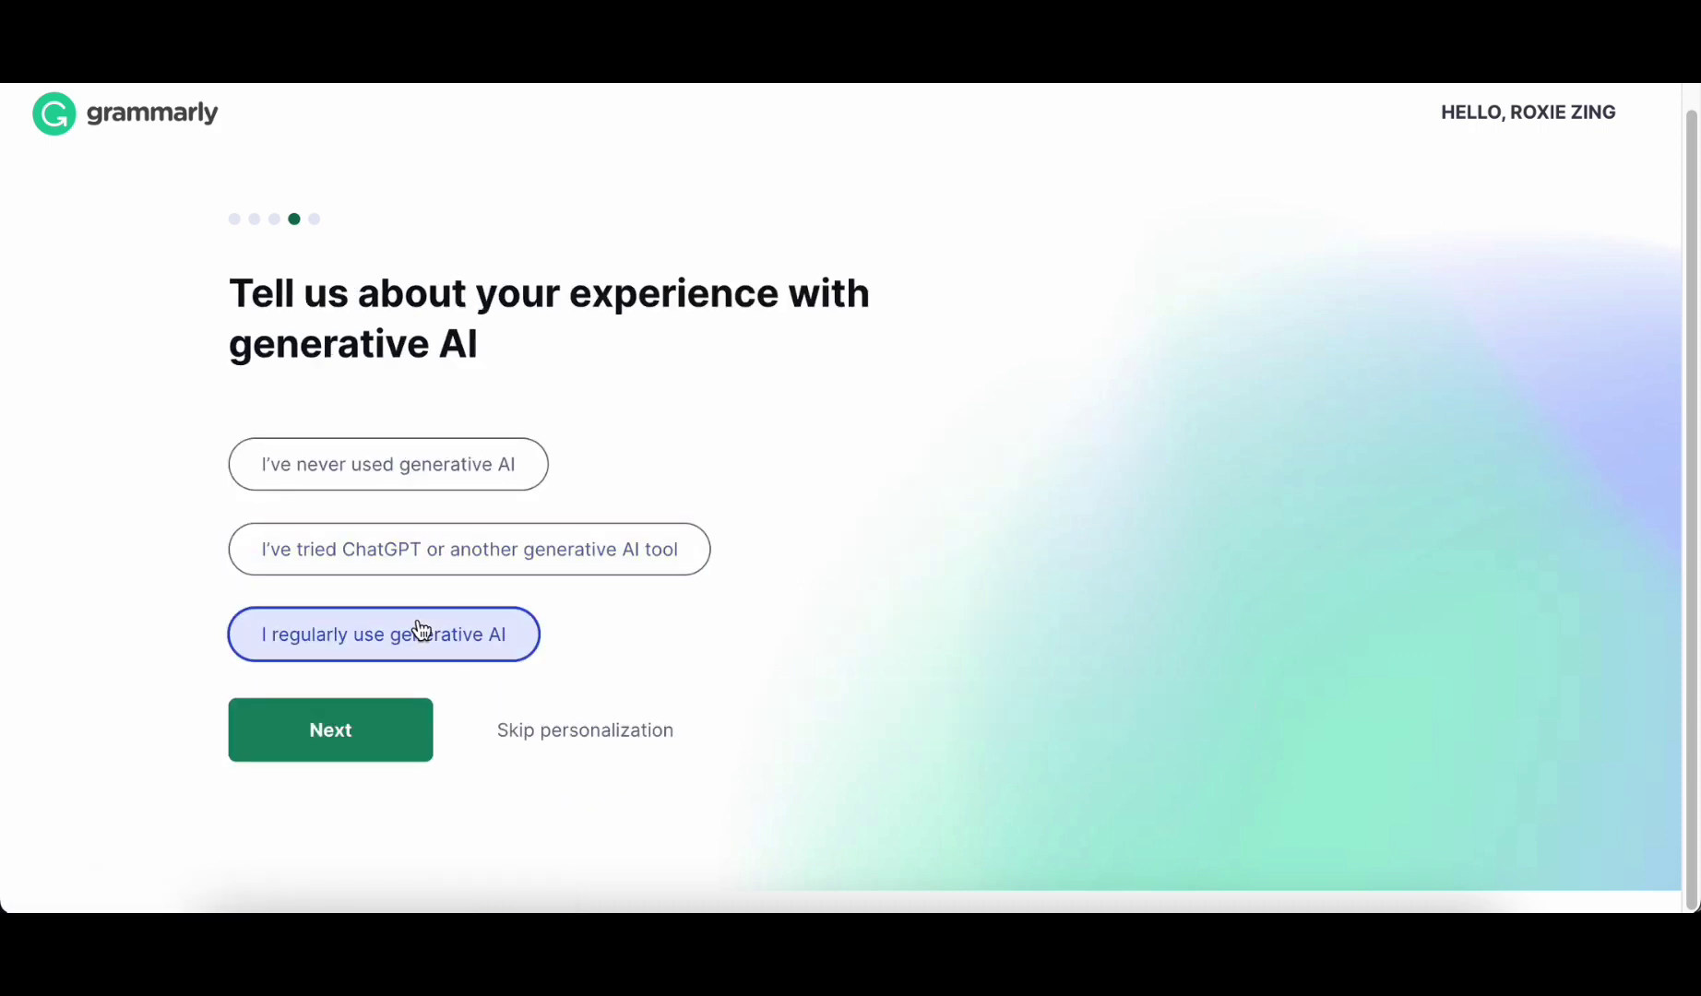
click(341, 733)
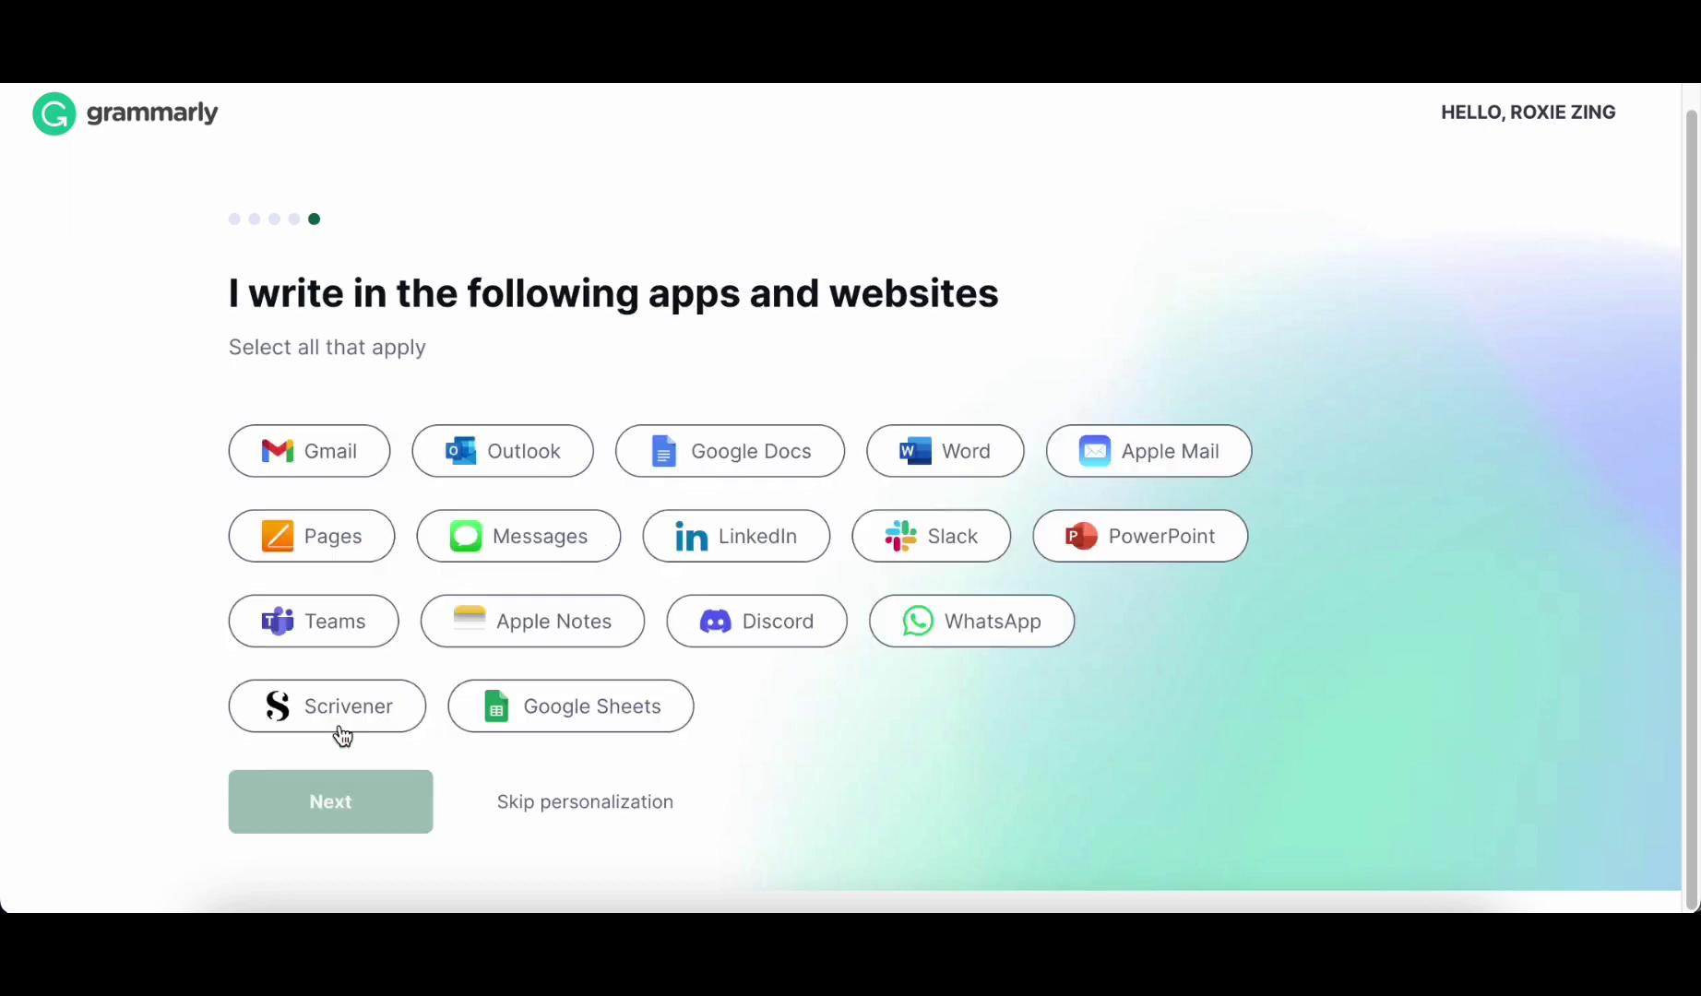
click(763, 464)
click(975, 463)
click(548, 551)
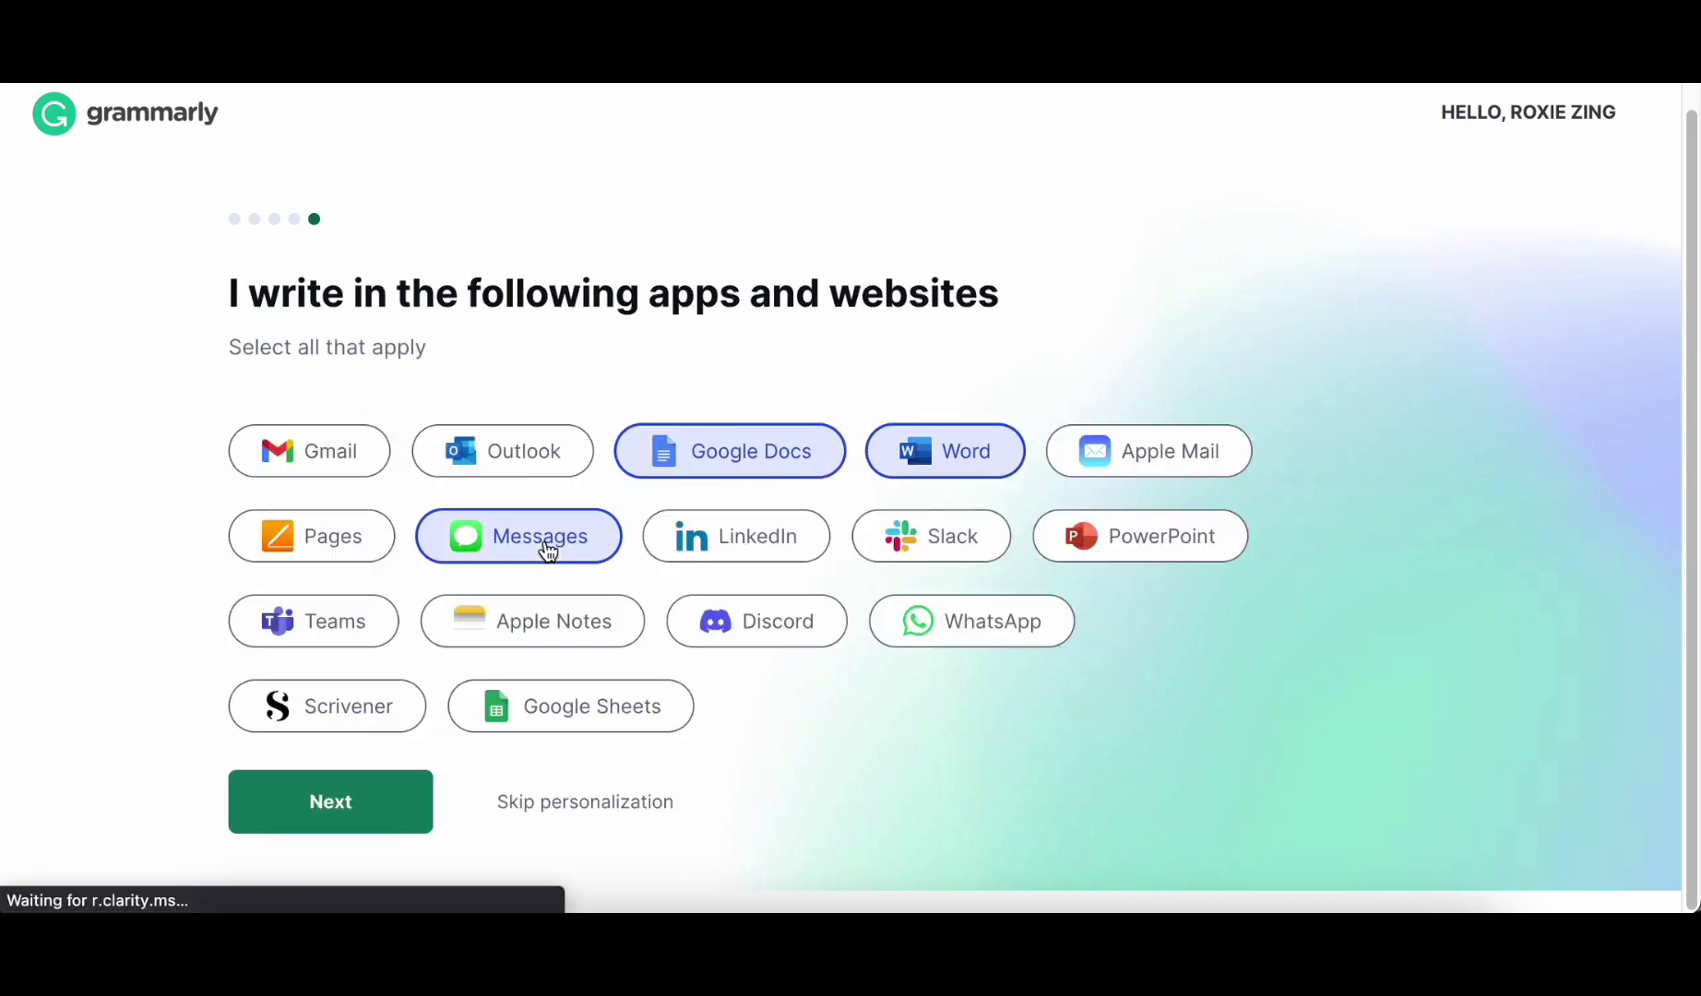
click(517, 637)
click(295, 464)
click(398, 793)
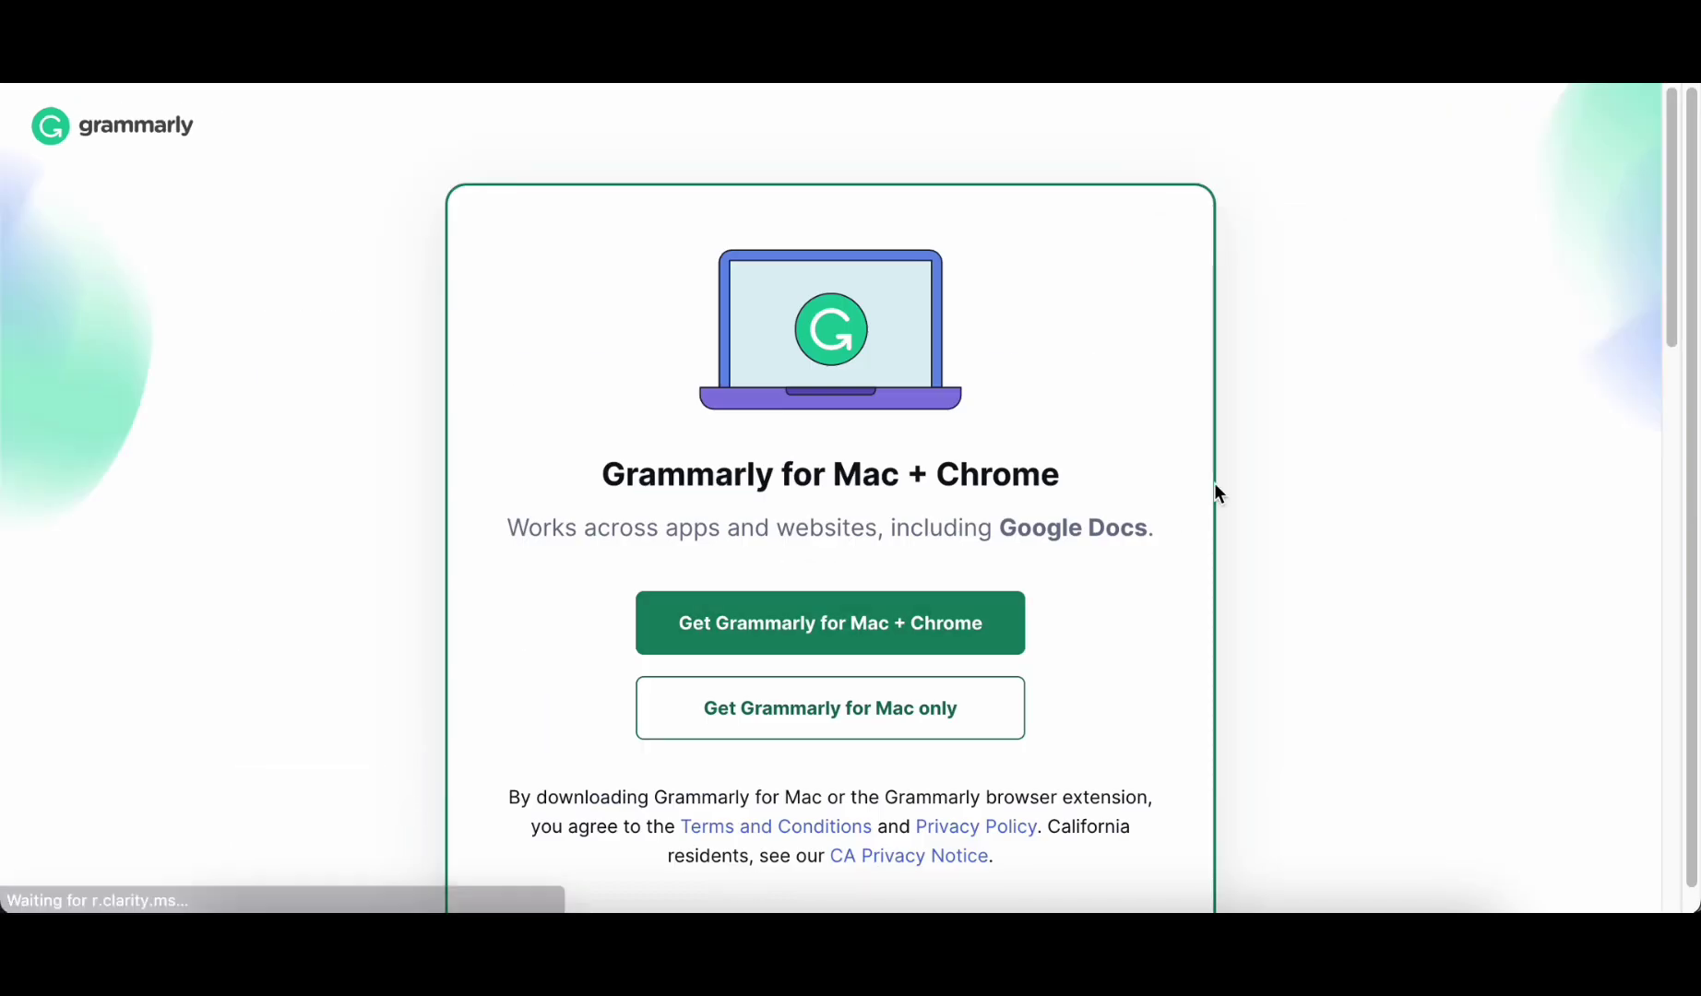
scroll(861, 479, down, 3)
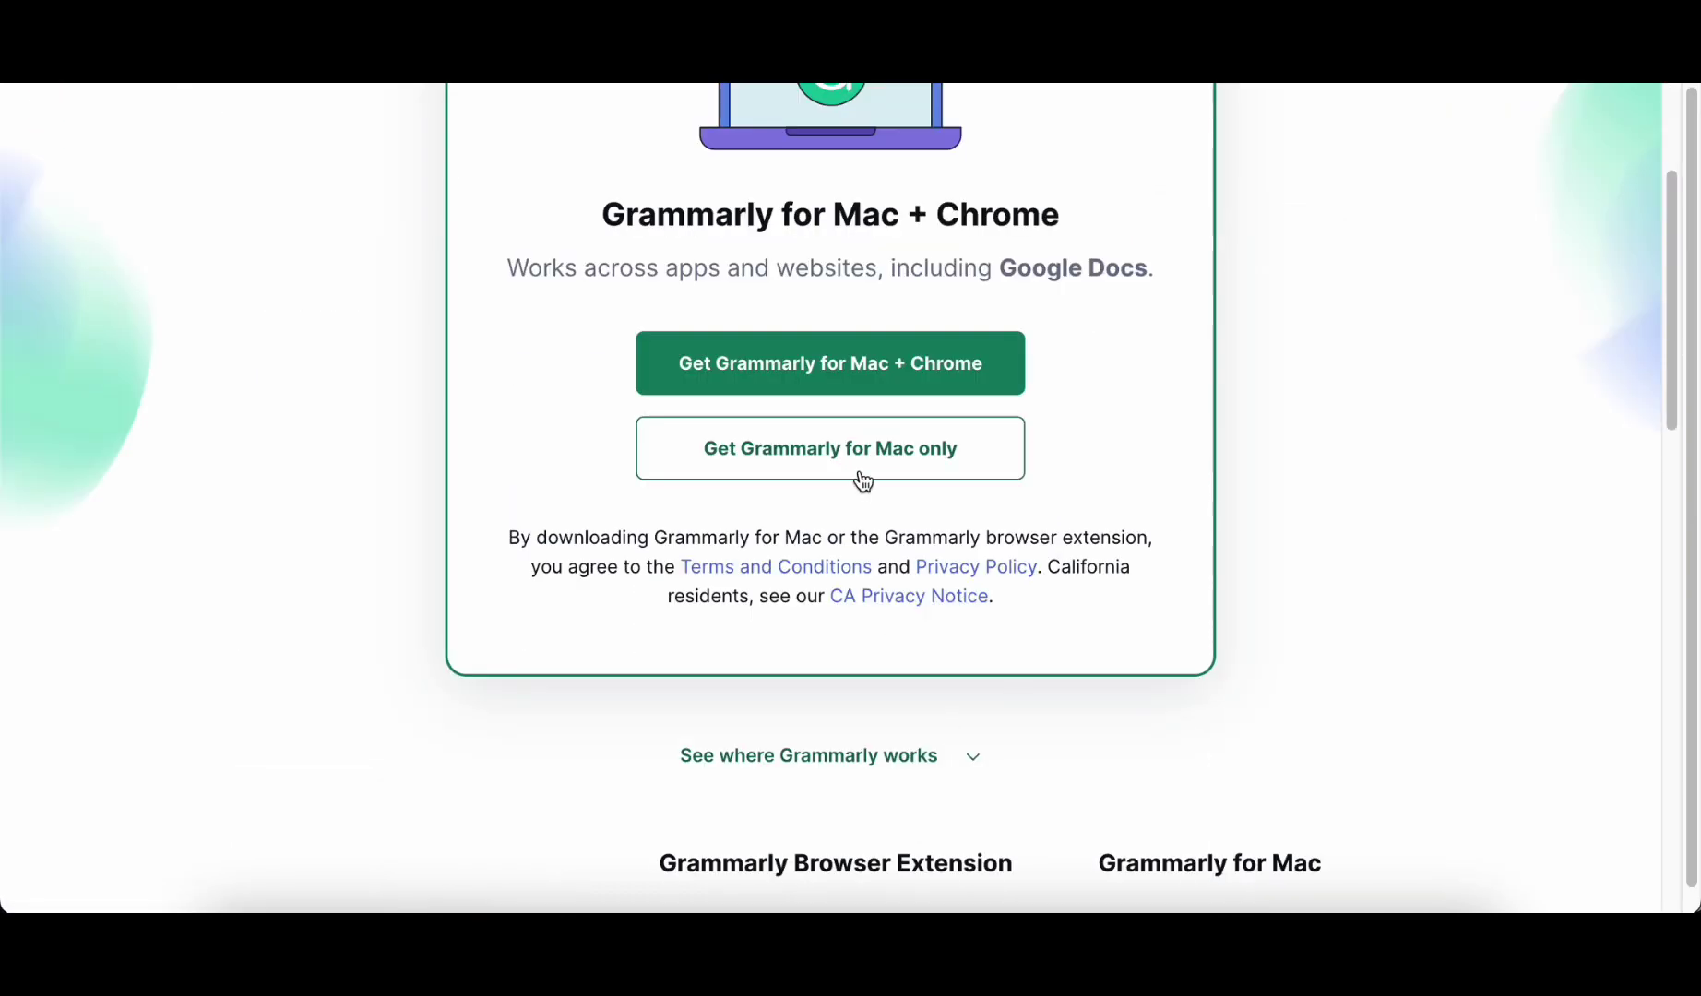
click(822, 365)
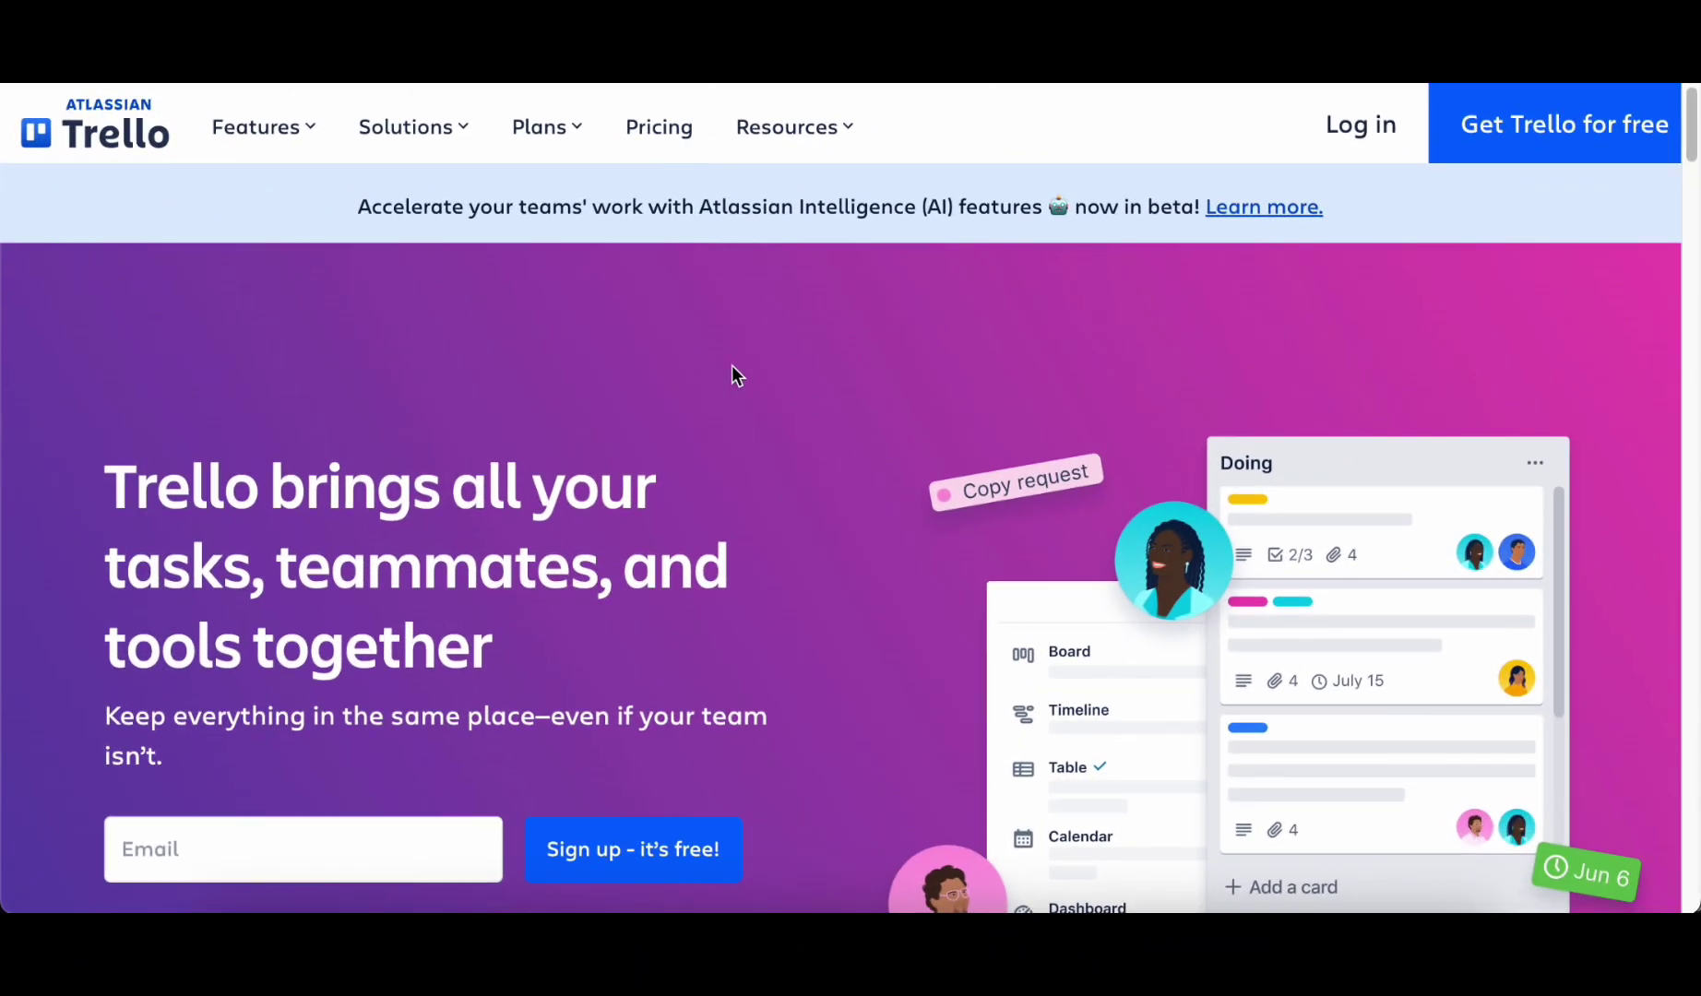
- Scroll slightly down the Trello homepage and start the Watch video introduction
scroll(1536, 367, down, 3)
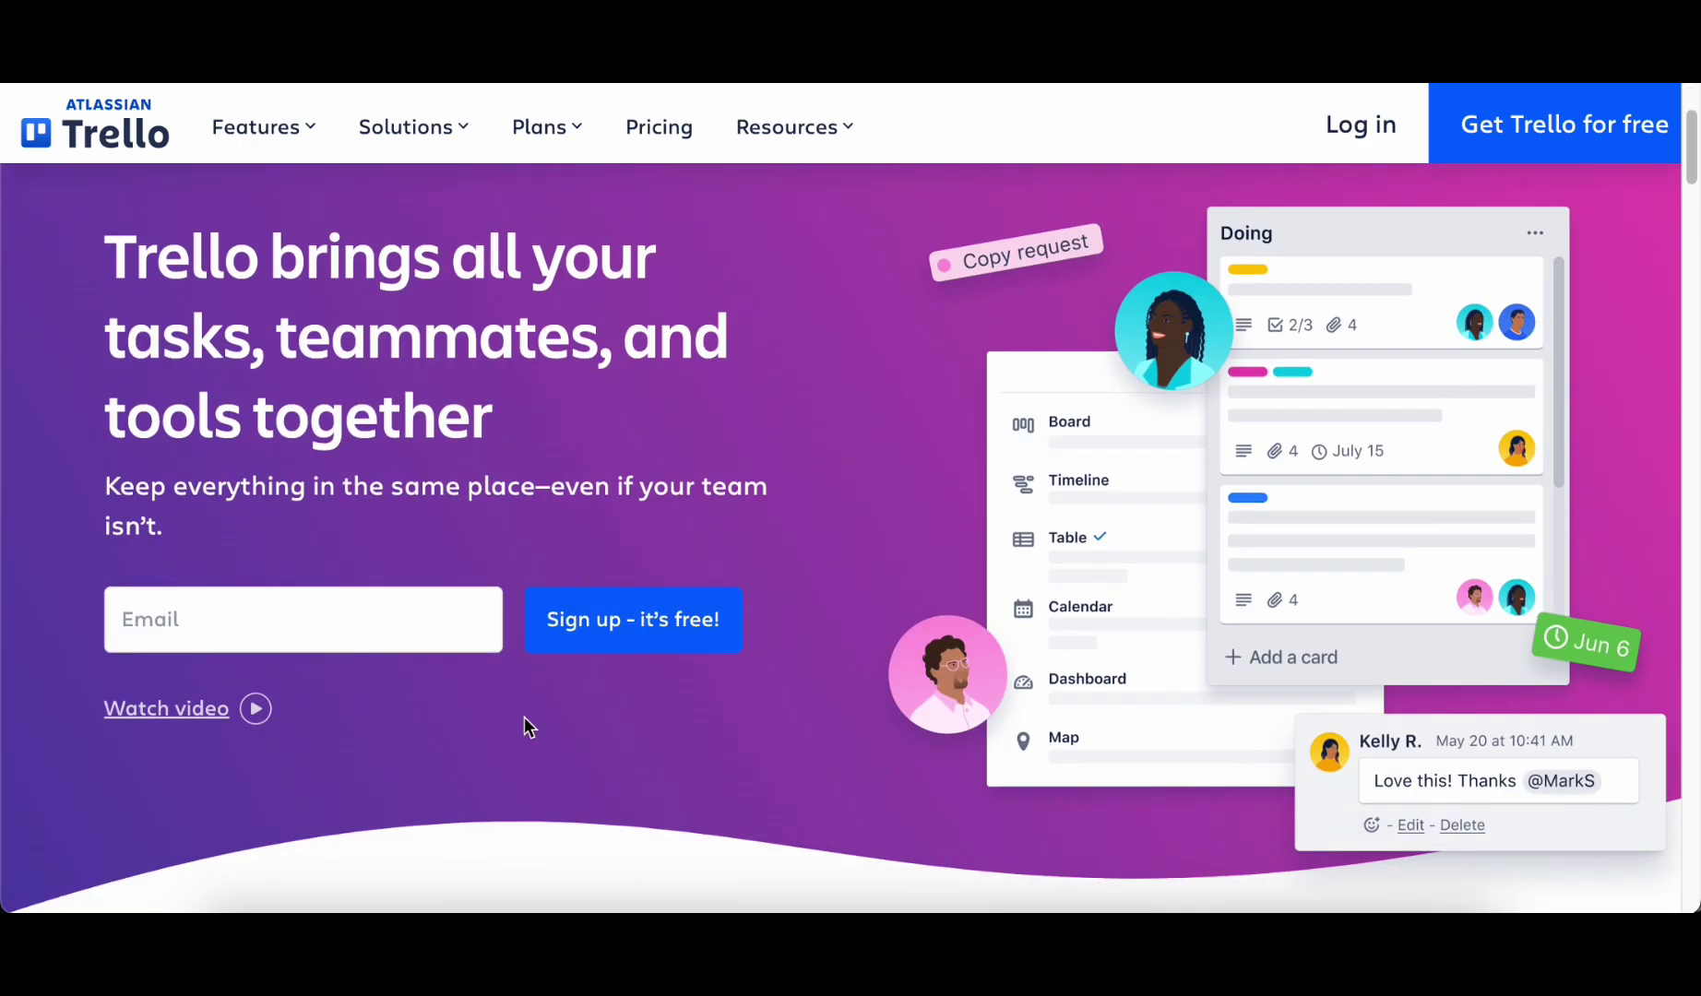
click(249, 716)
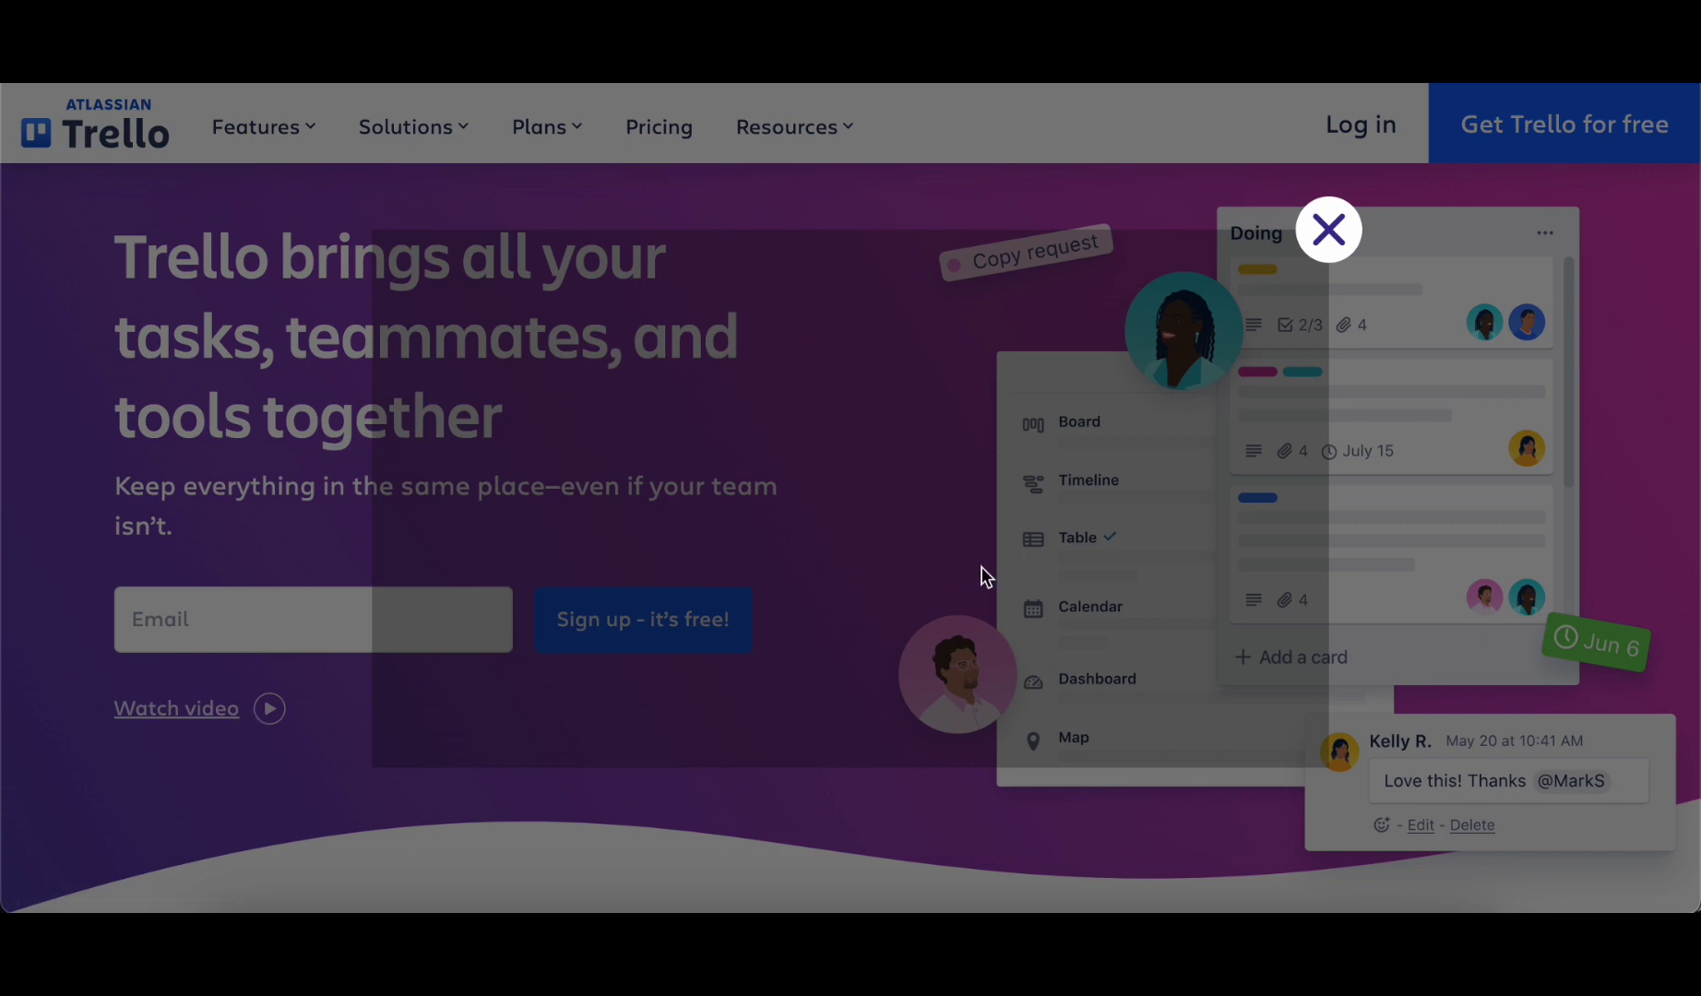
- Let the Trello introduction video play through in the modal player
mouse_move(1210, 755)
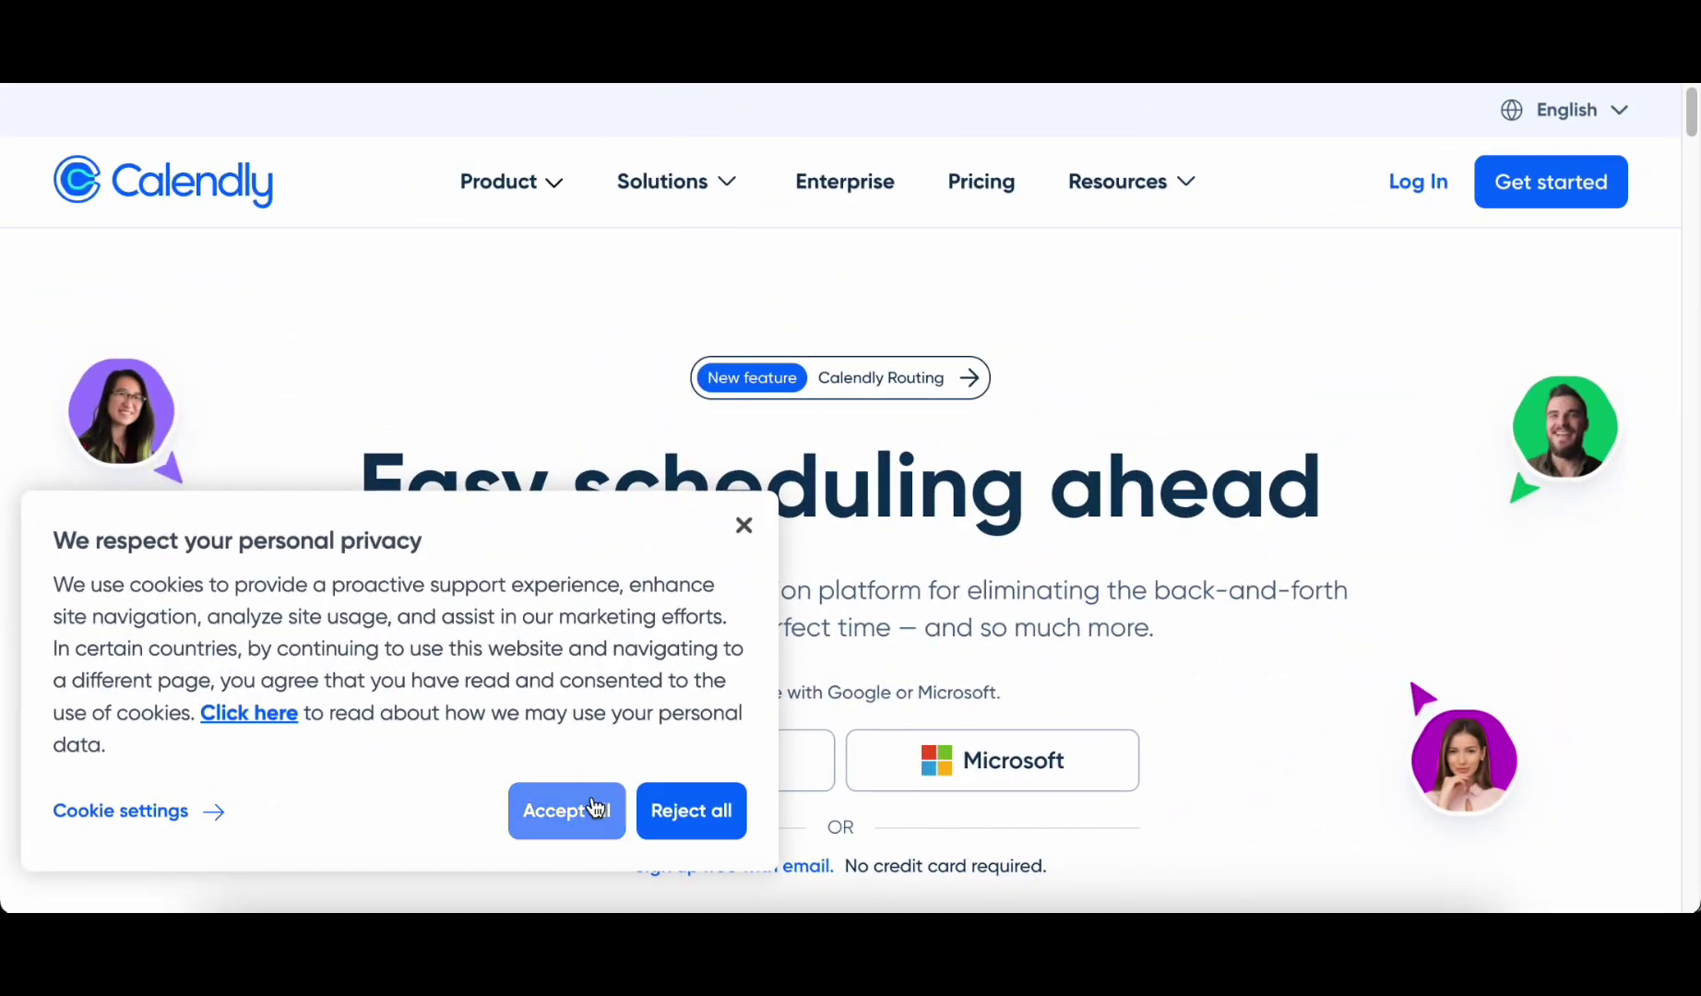
- Accept Calendly's cookies and scroll down to the 'Smarter scheduling for teams' Sales section
click(595, 808)
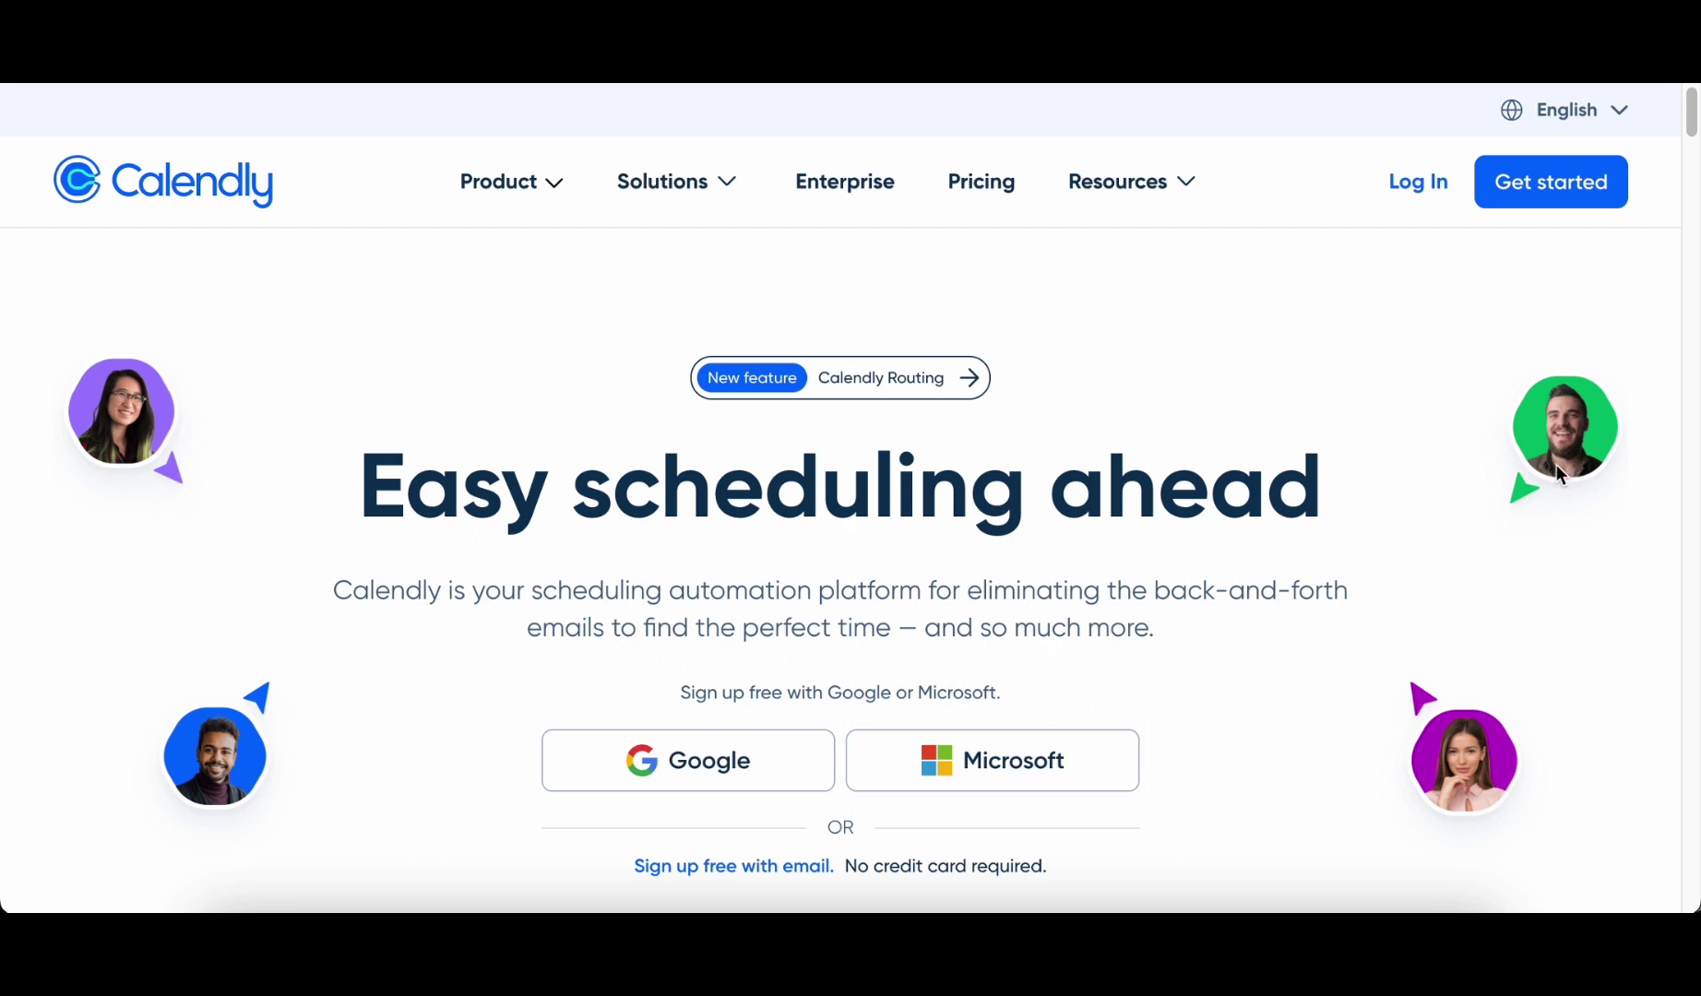
scroll(1557, 474, down, 1)
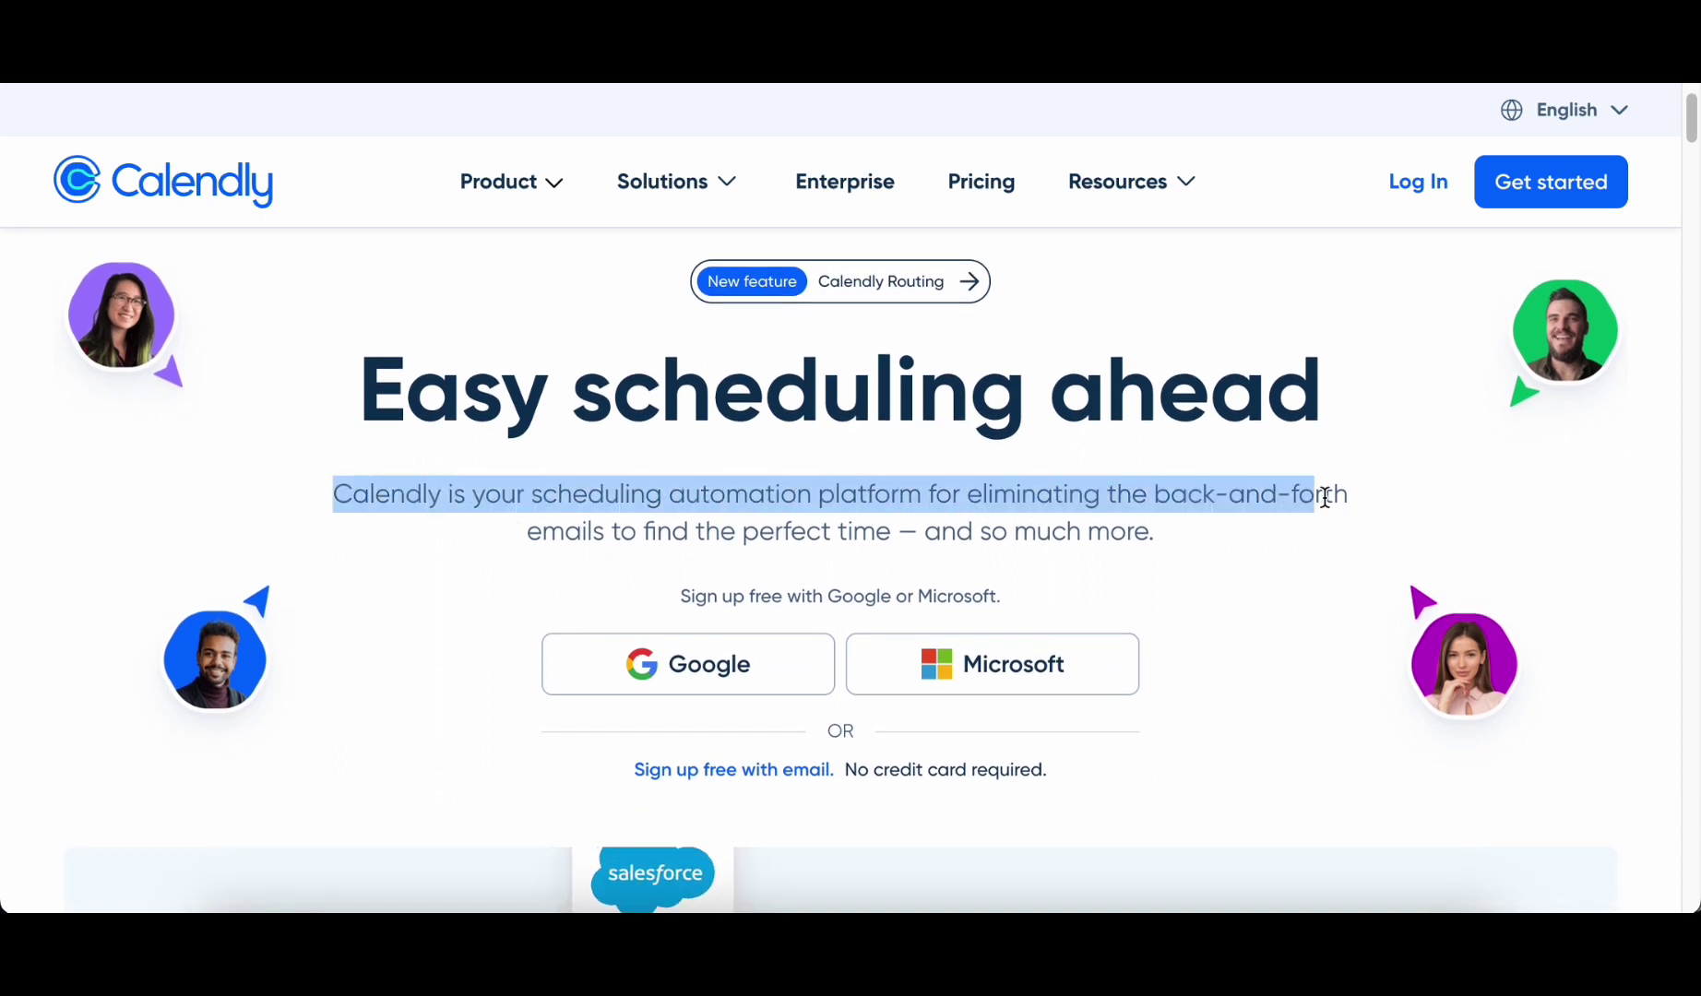
drag(1325, 499, 1158, 534)
scroll(1360, 412, down, 1)
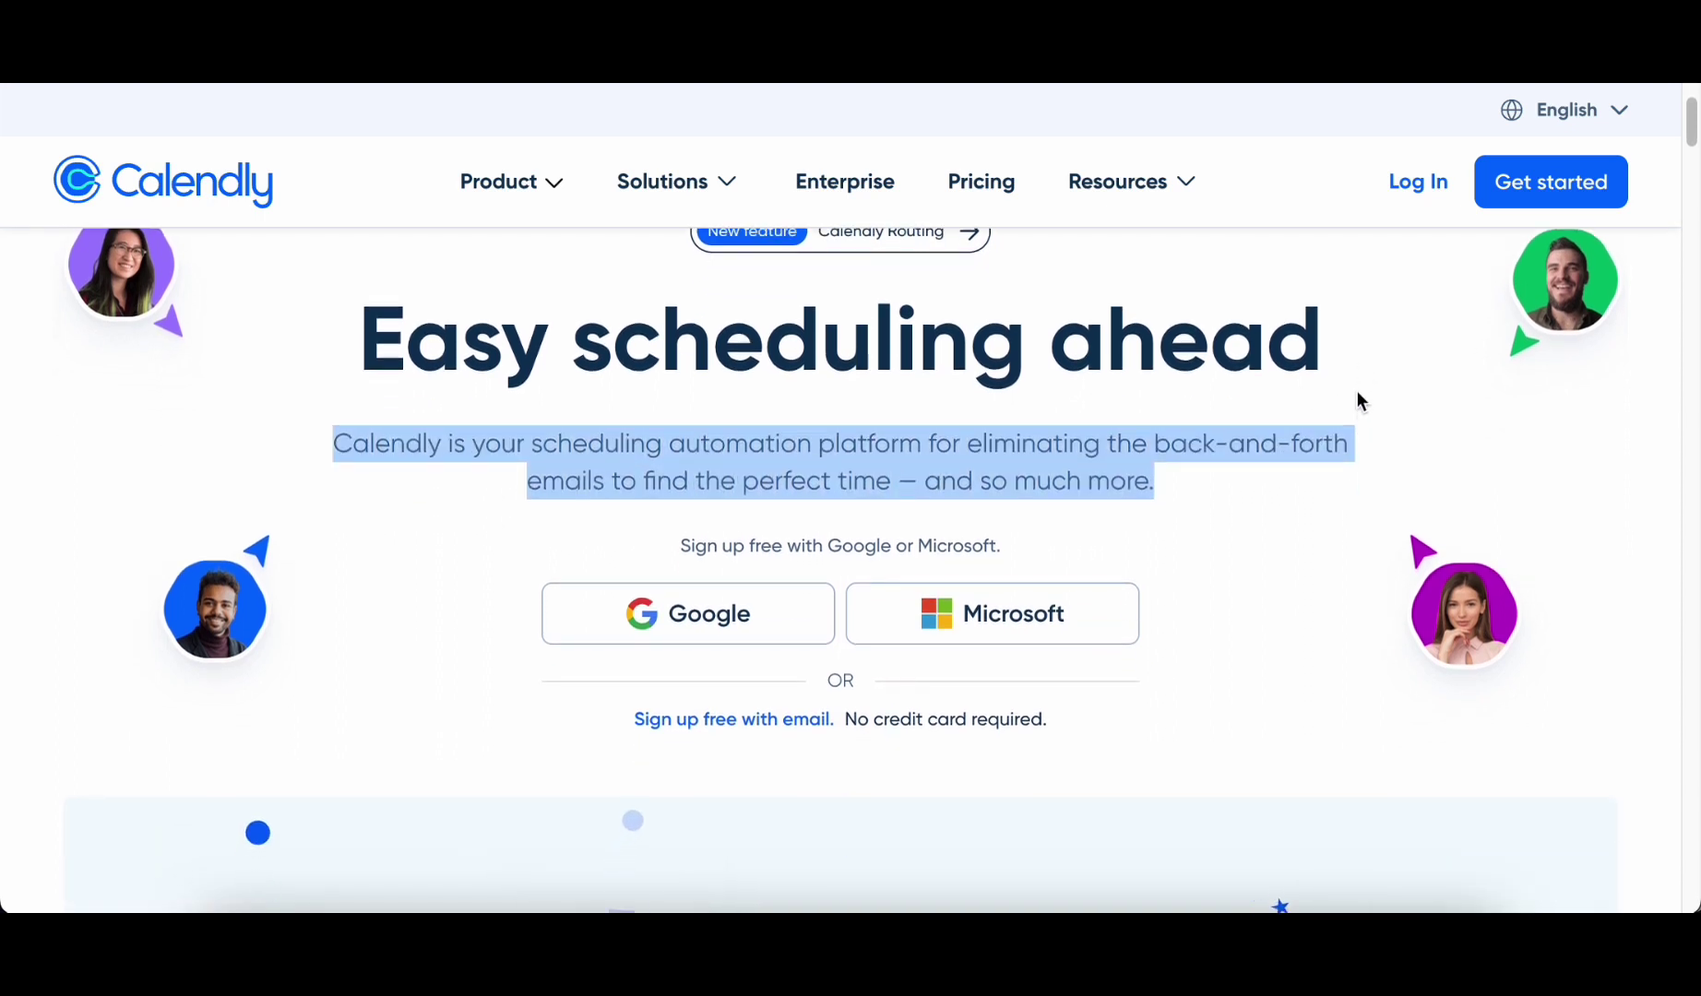
scroll(1355, 391, down, 6)
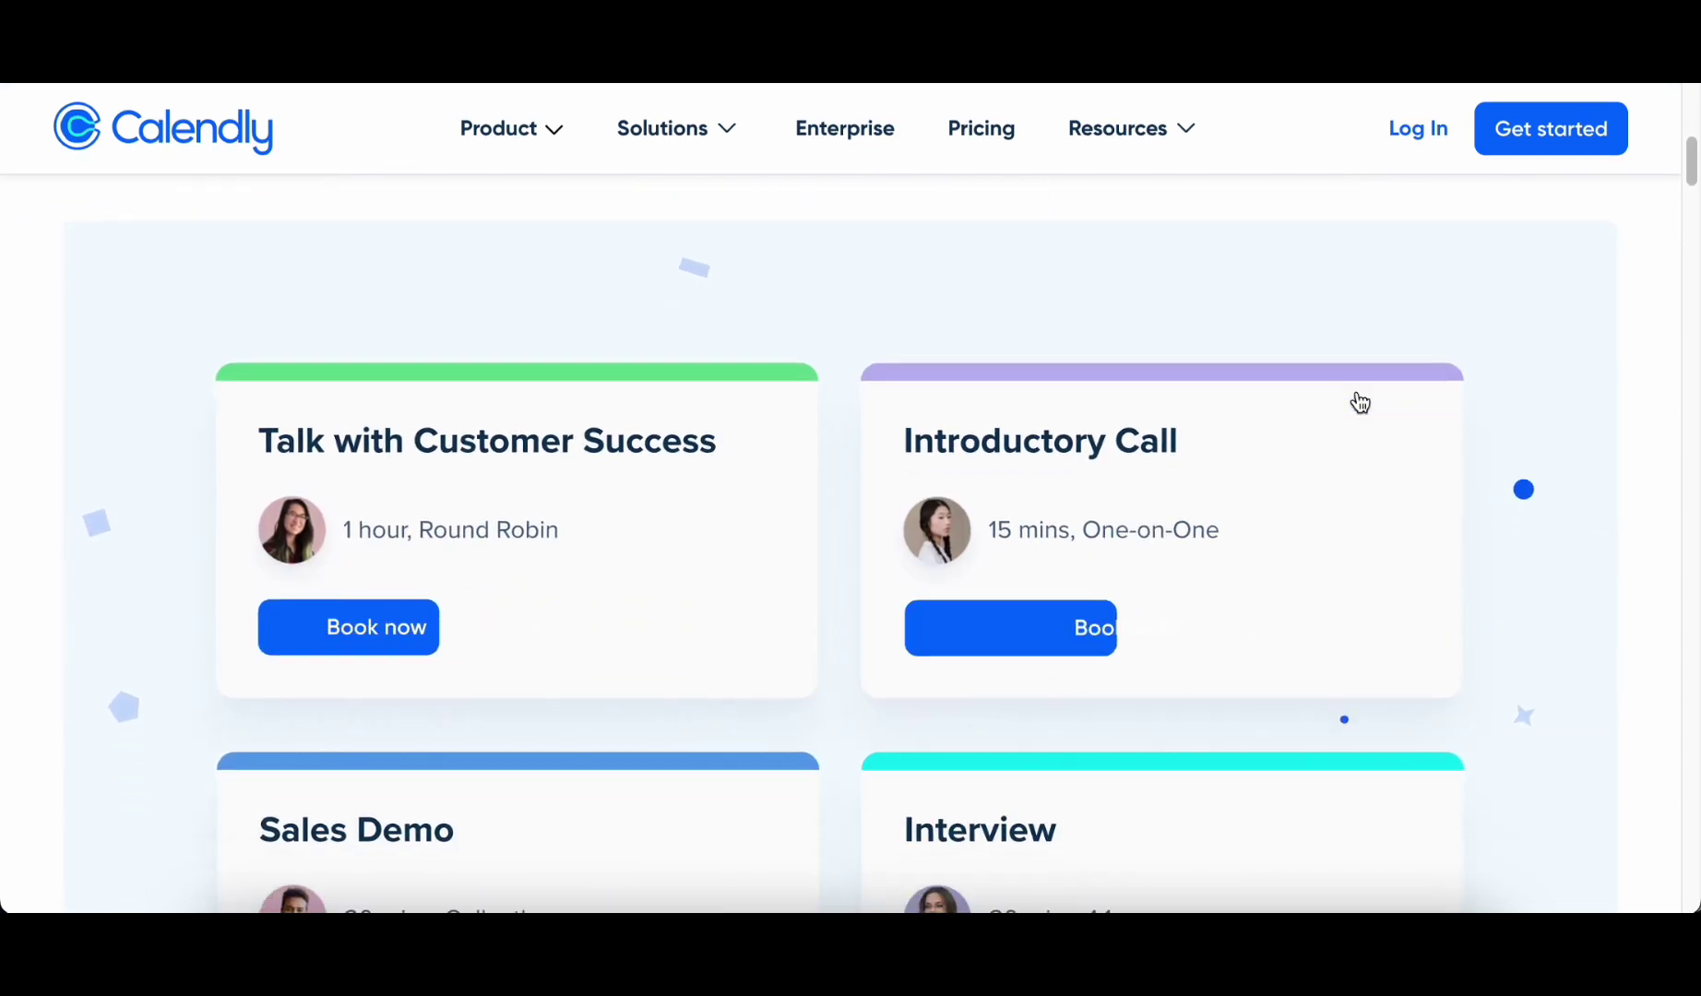
scroll(1360, 403, down, 2)
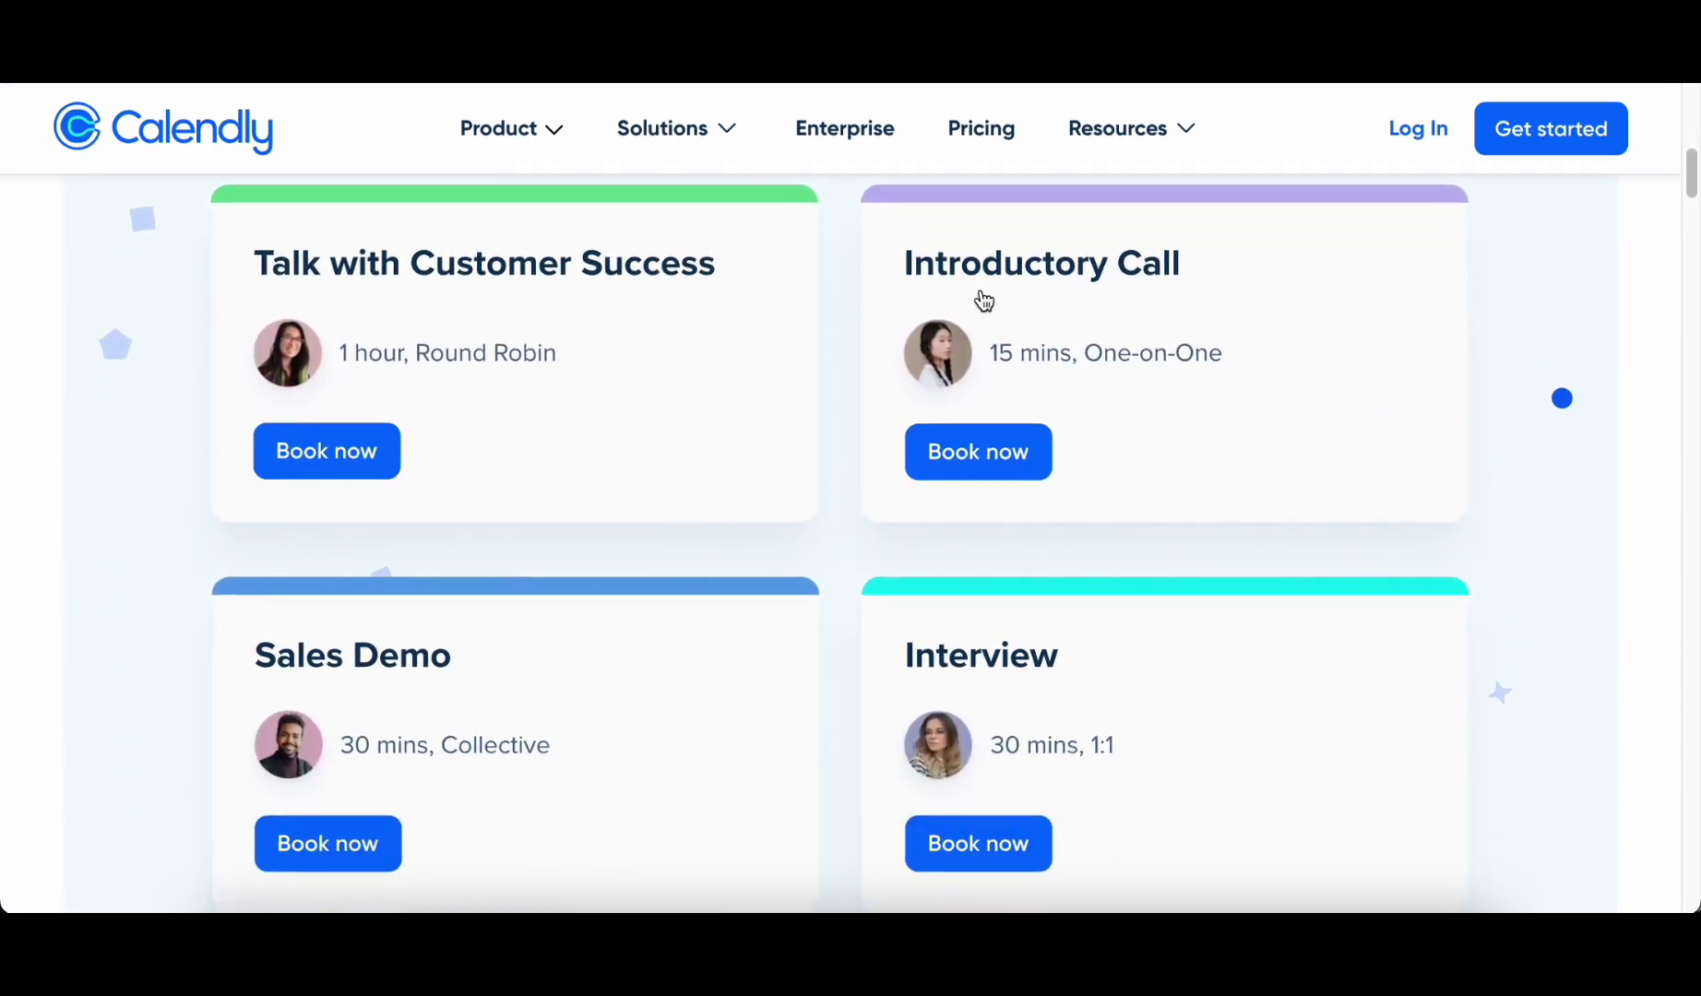
scroll(1538, 445, down, 8)
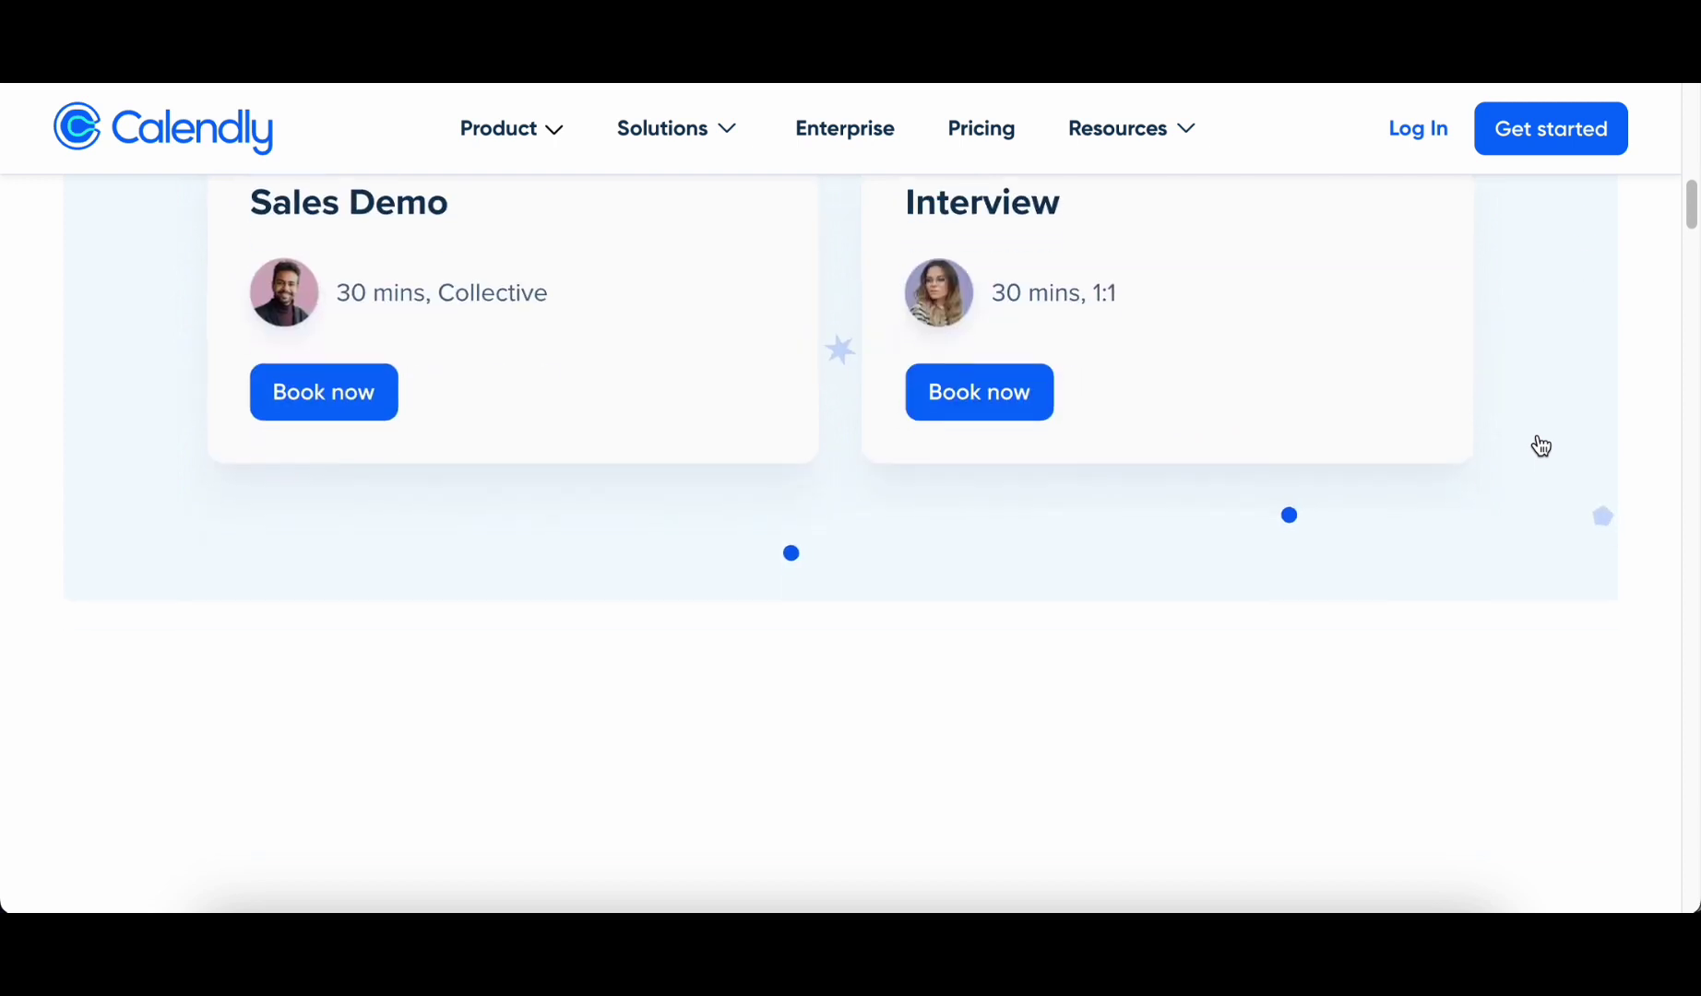
scroll(1537, 441, down, 5)
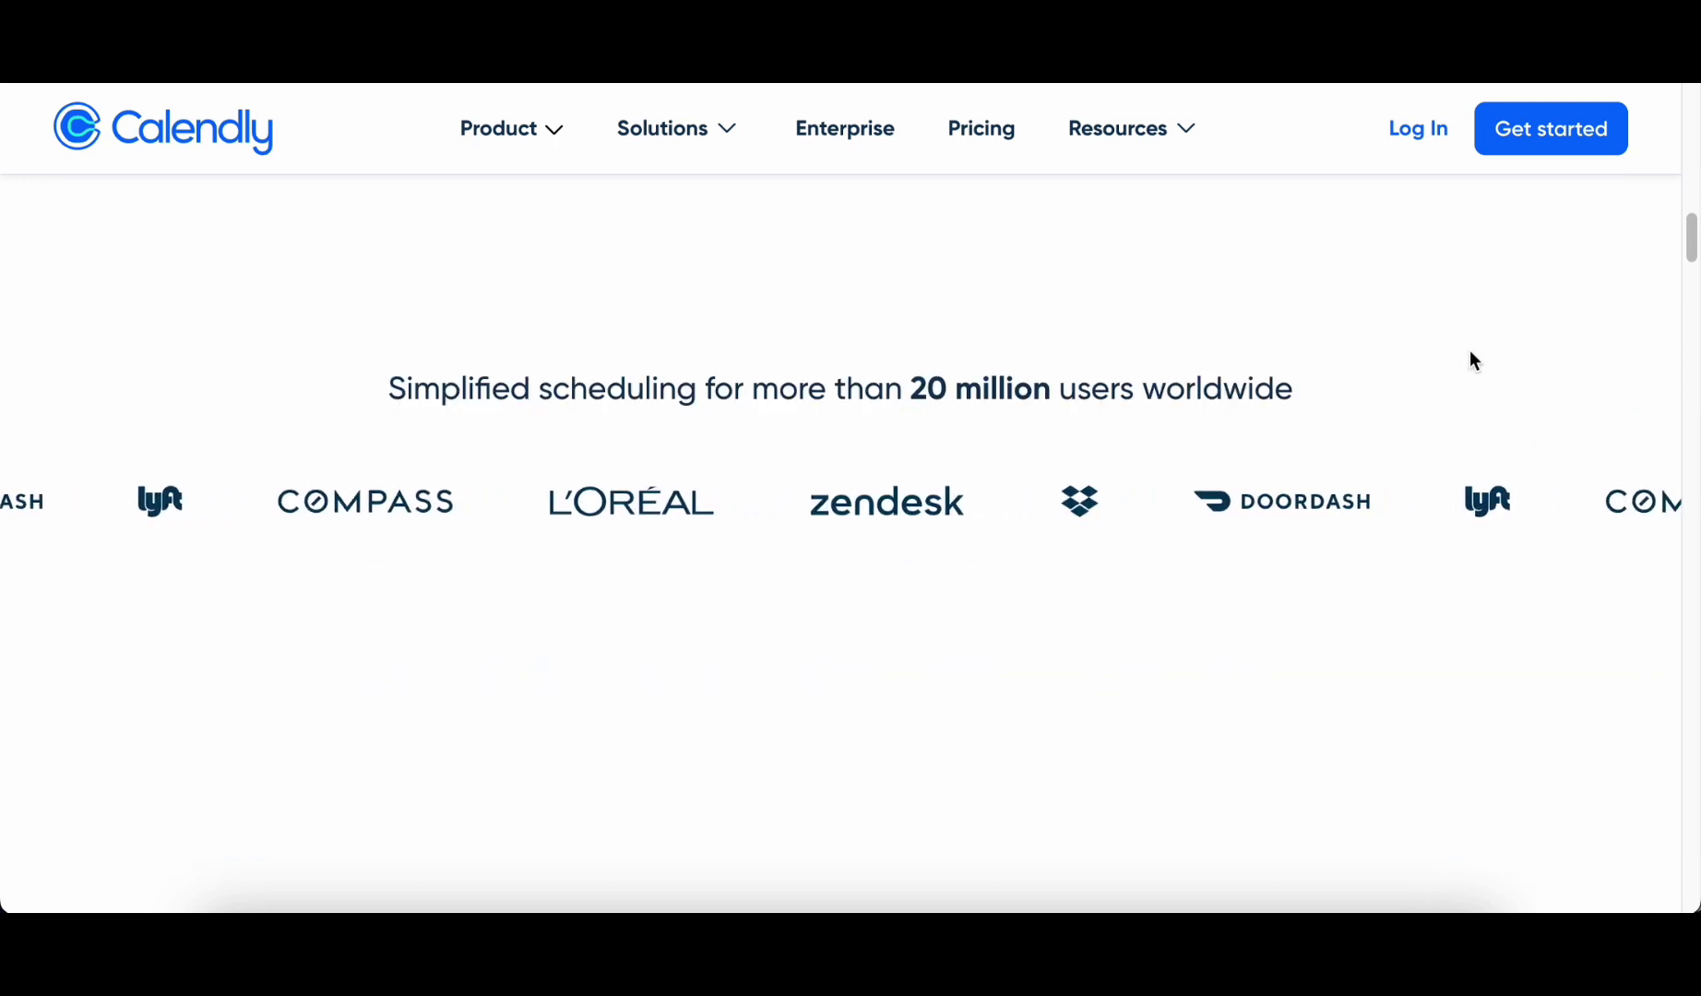
scroll(1598, 365, down, 3)
scroll(1568, 369, down, 1)
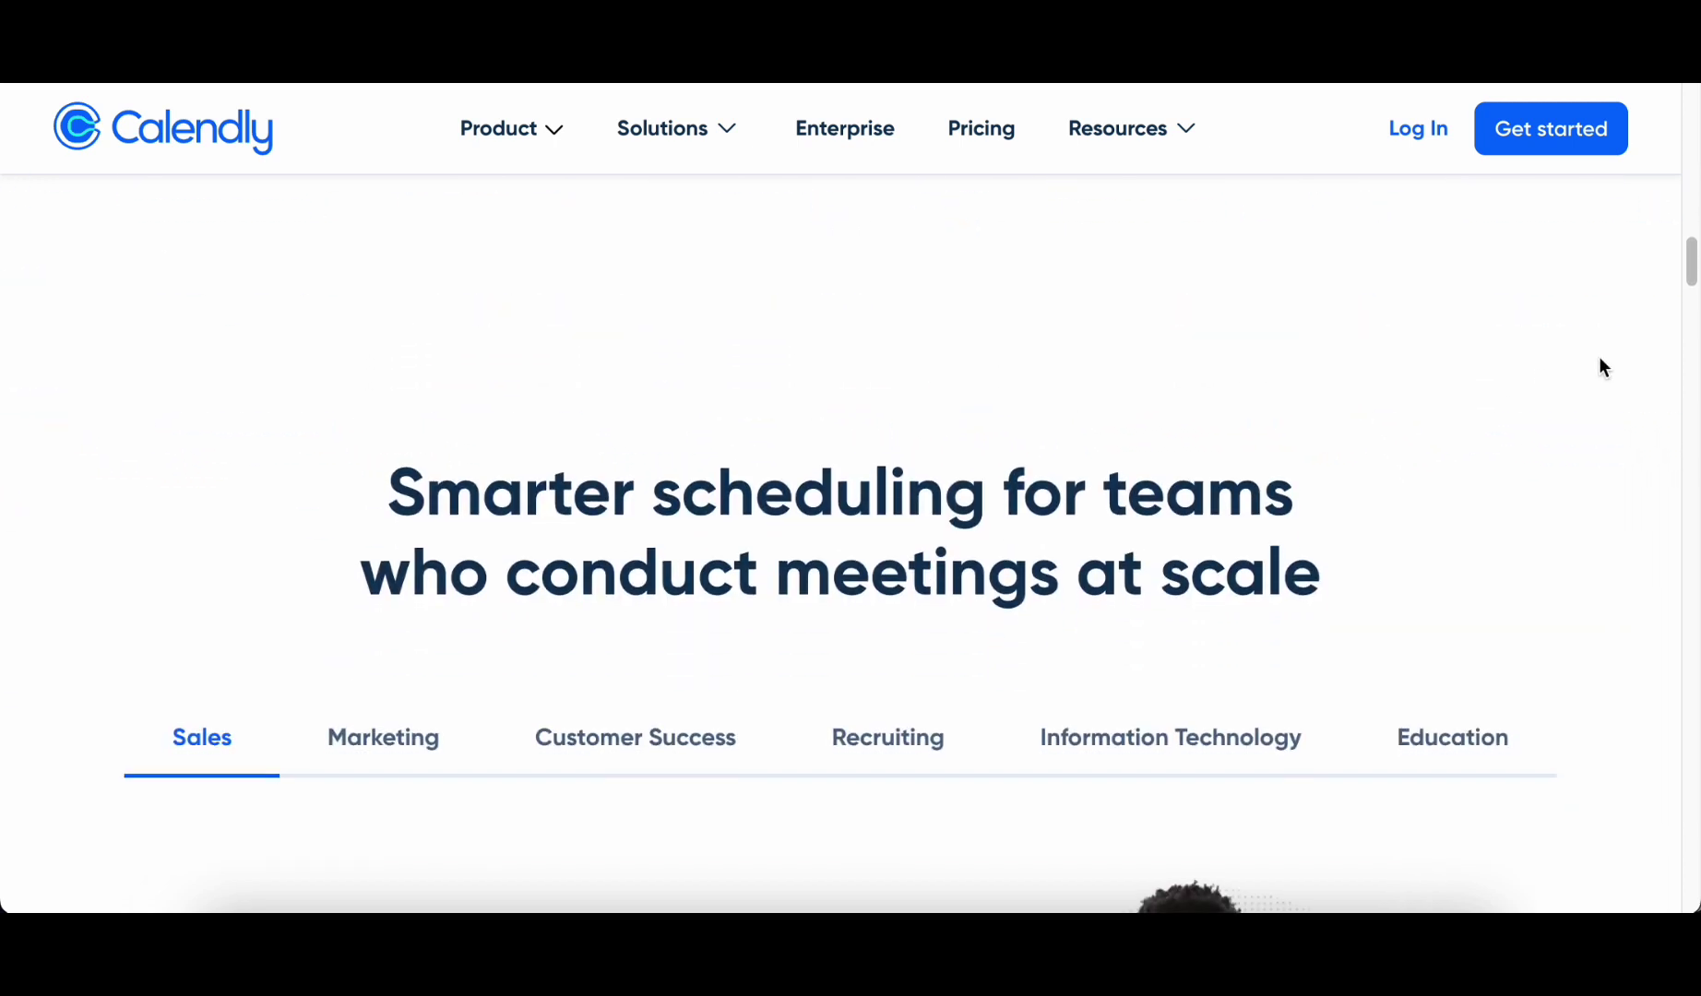
scroll(1584, 396, down, 6)
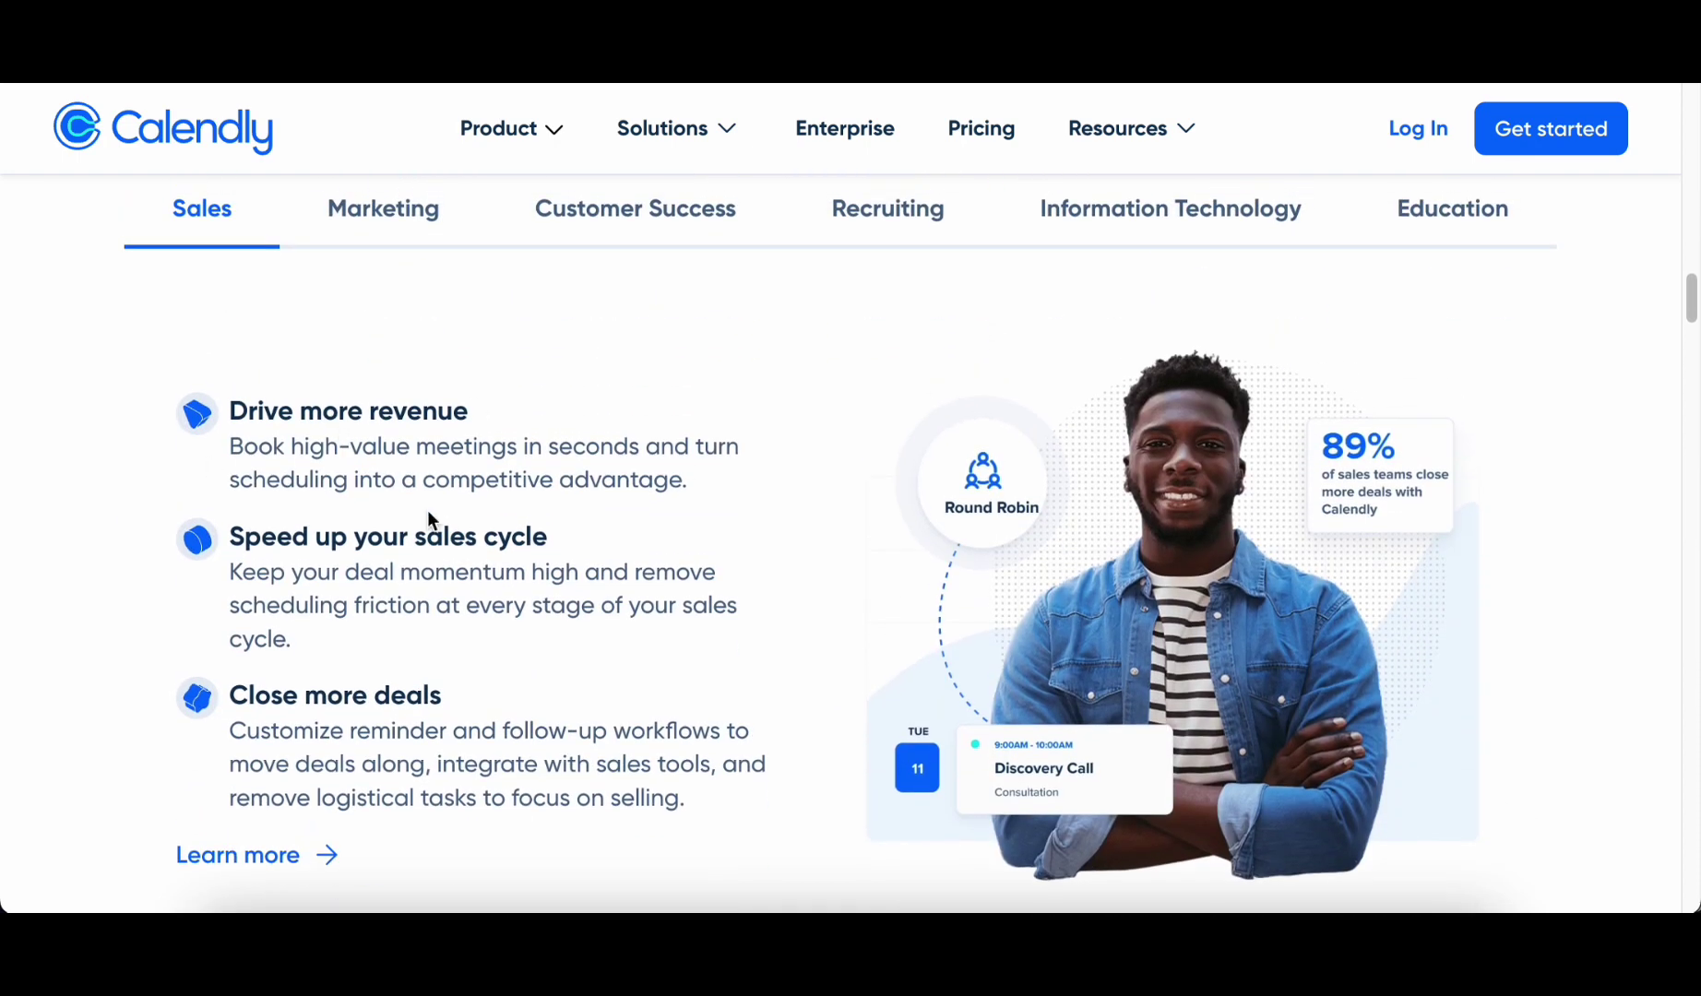
- View the Marketing, Customer Success, Recruiting, Information Technology and Education tabs, then scroll to 'Stay in sync'
click(380, 212)
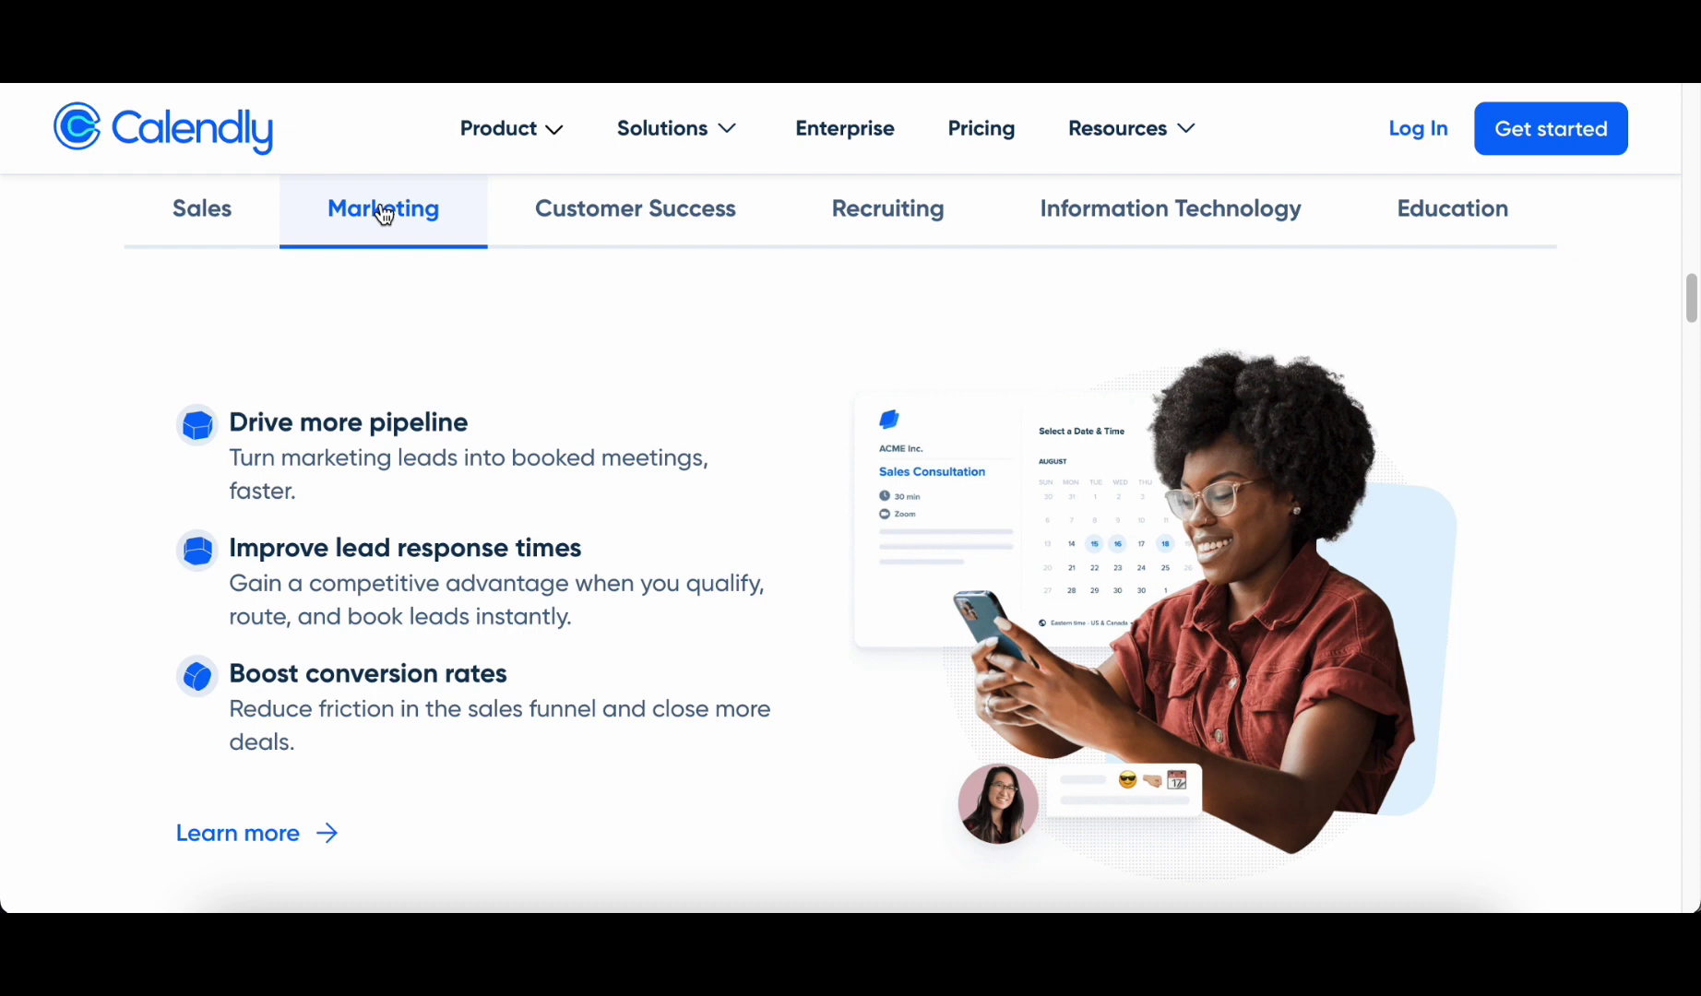
click(615, 235)
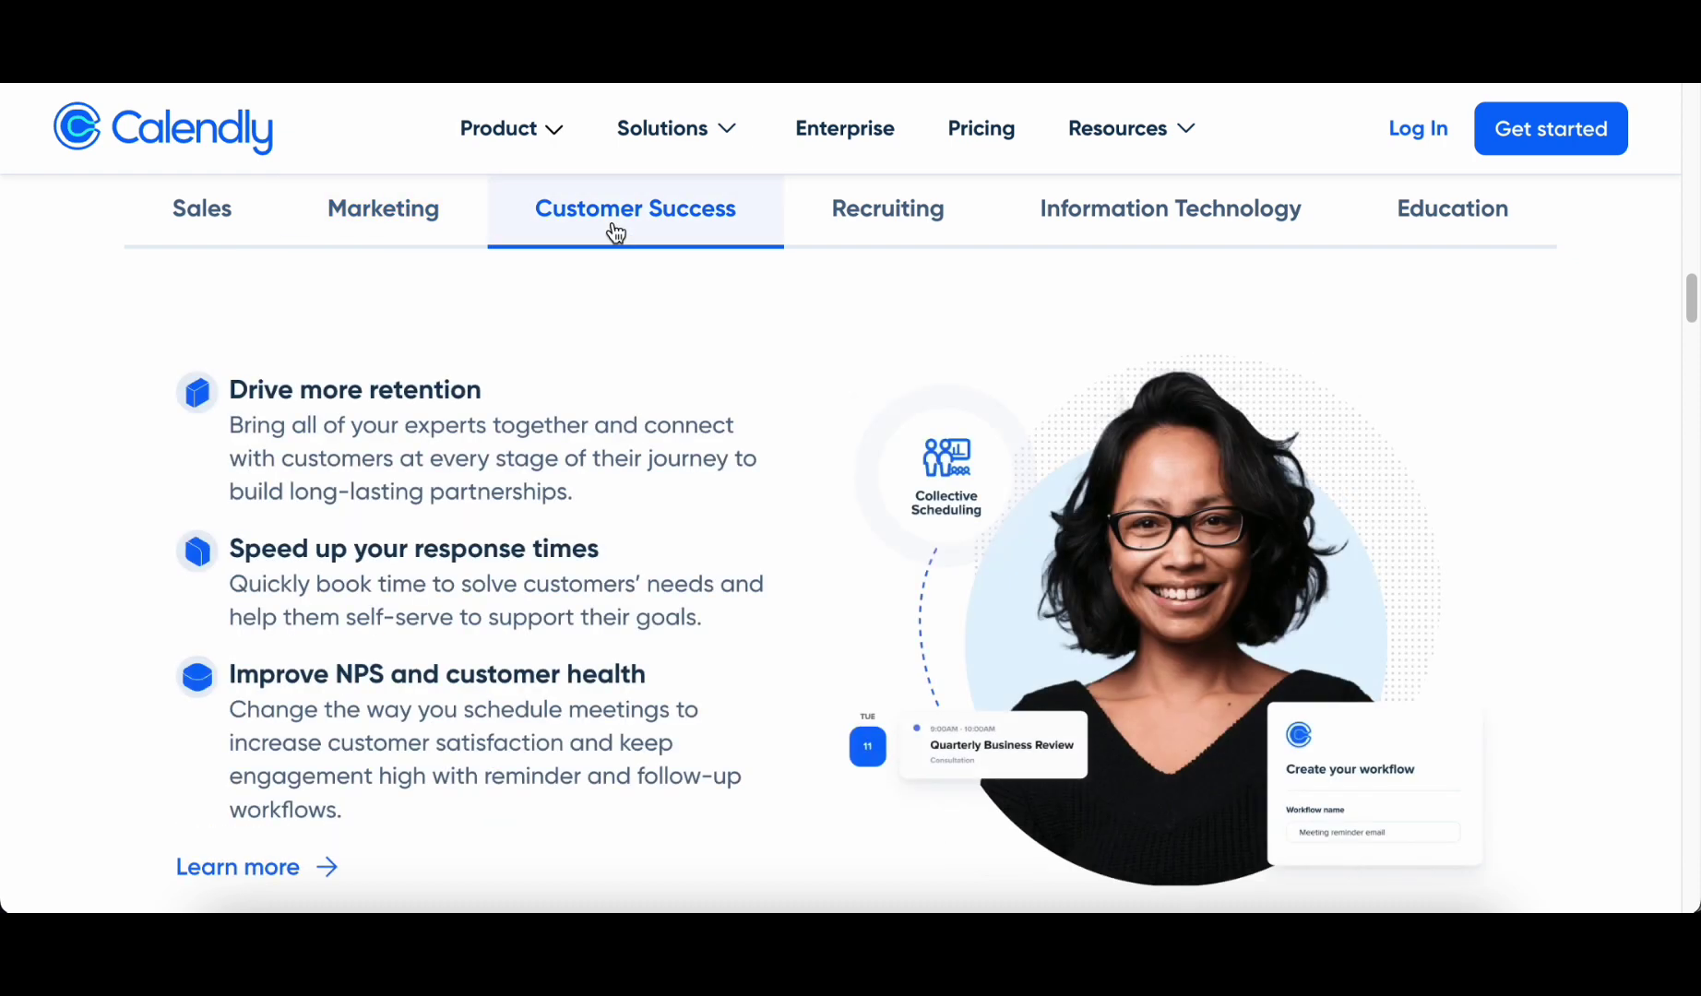
click(880, 238)
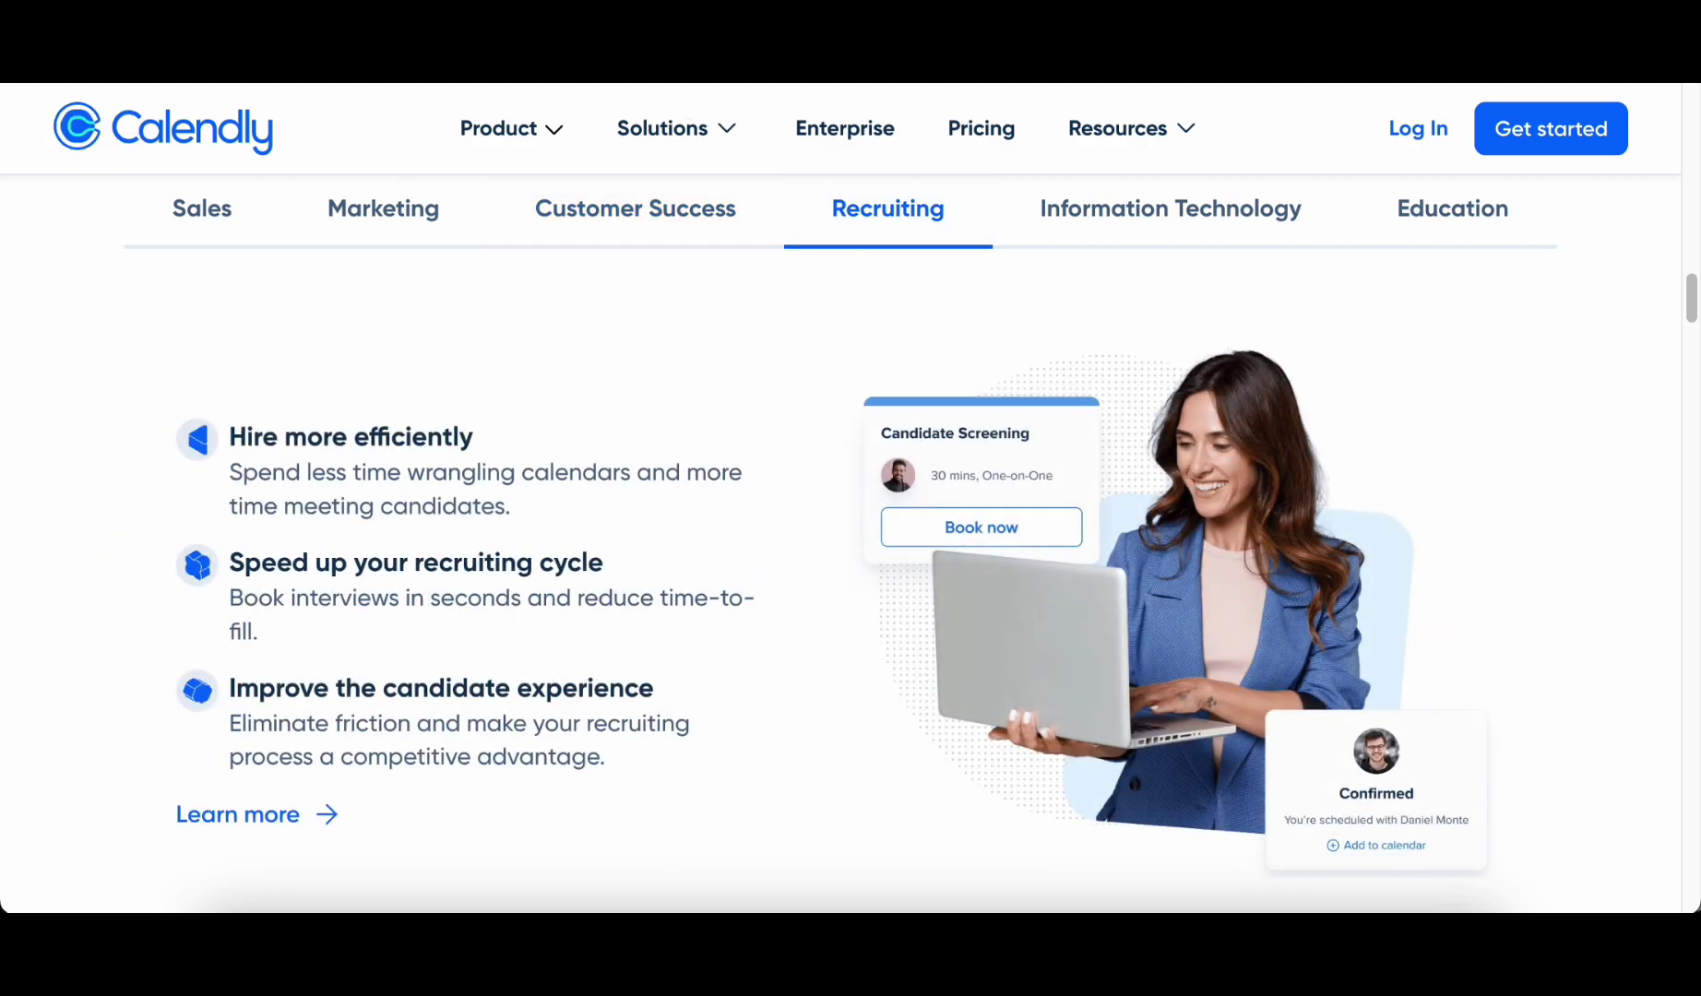
mouse_move(1181, 134)
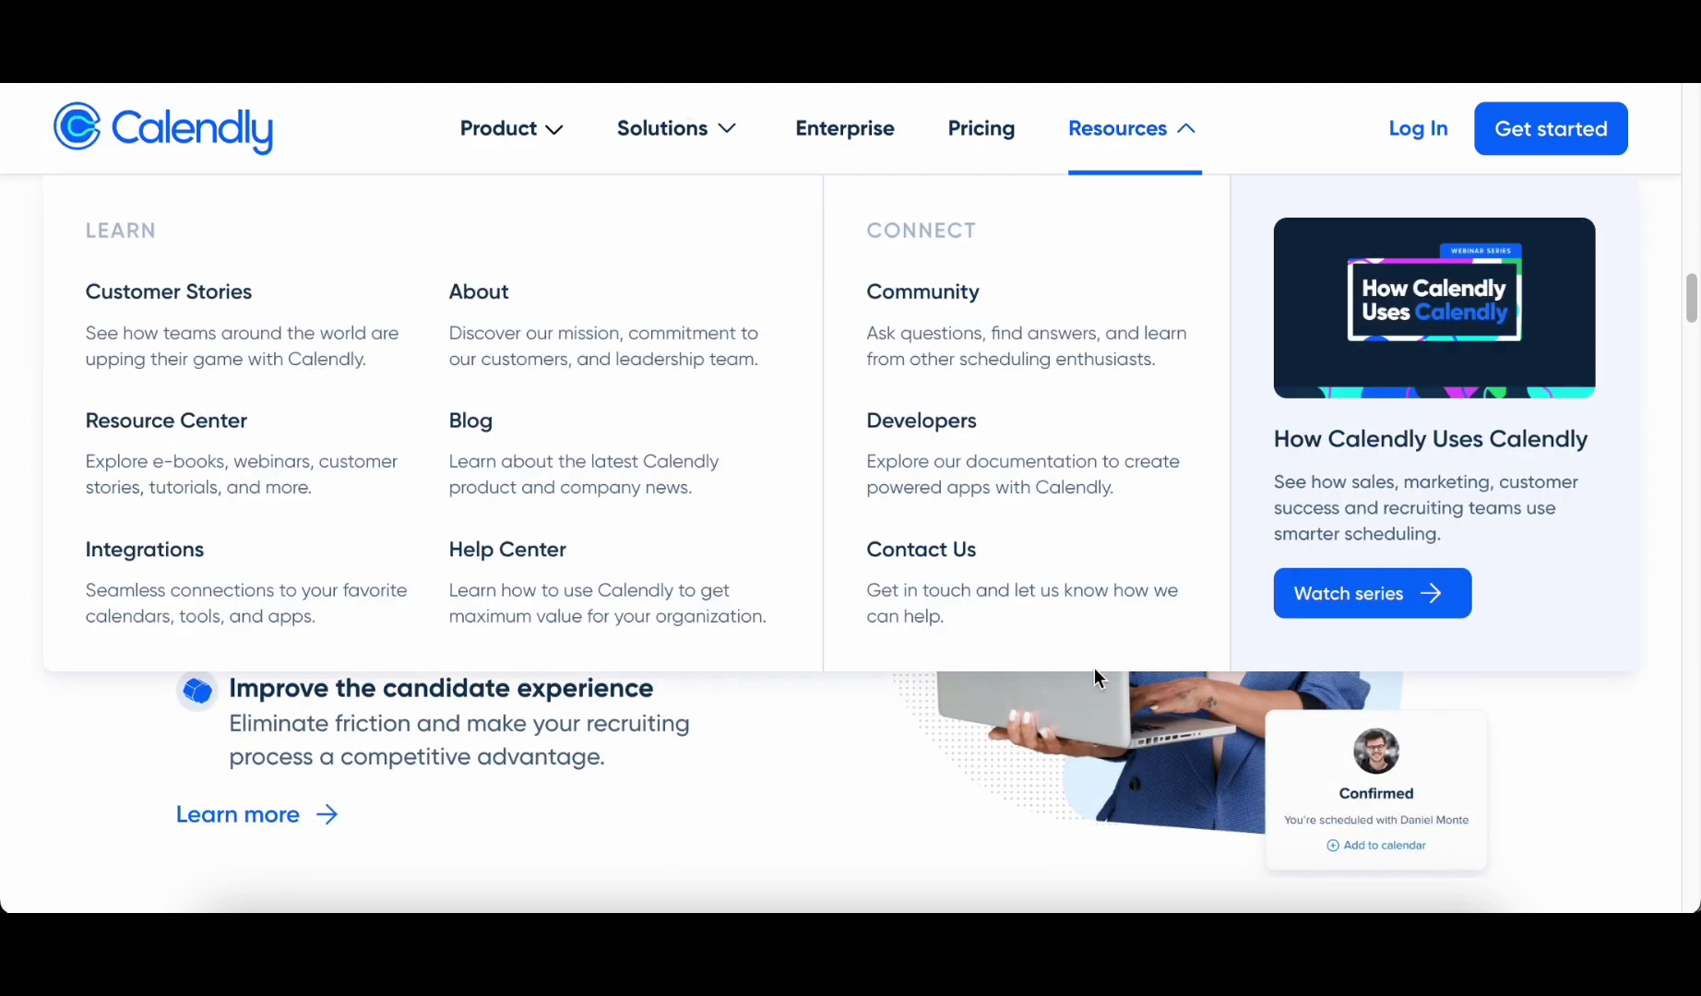
click(1183, 247)
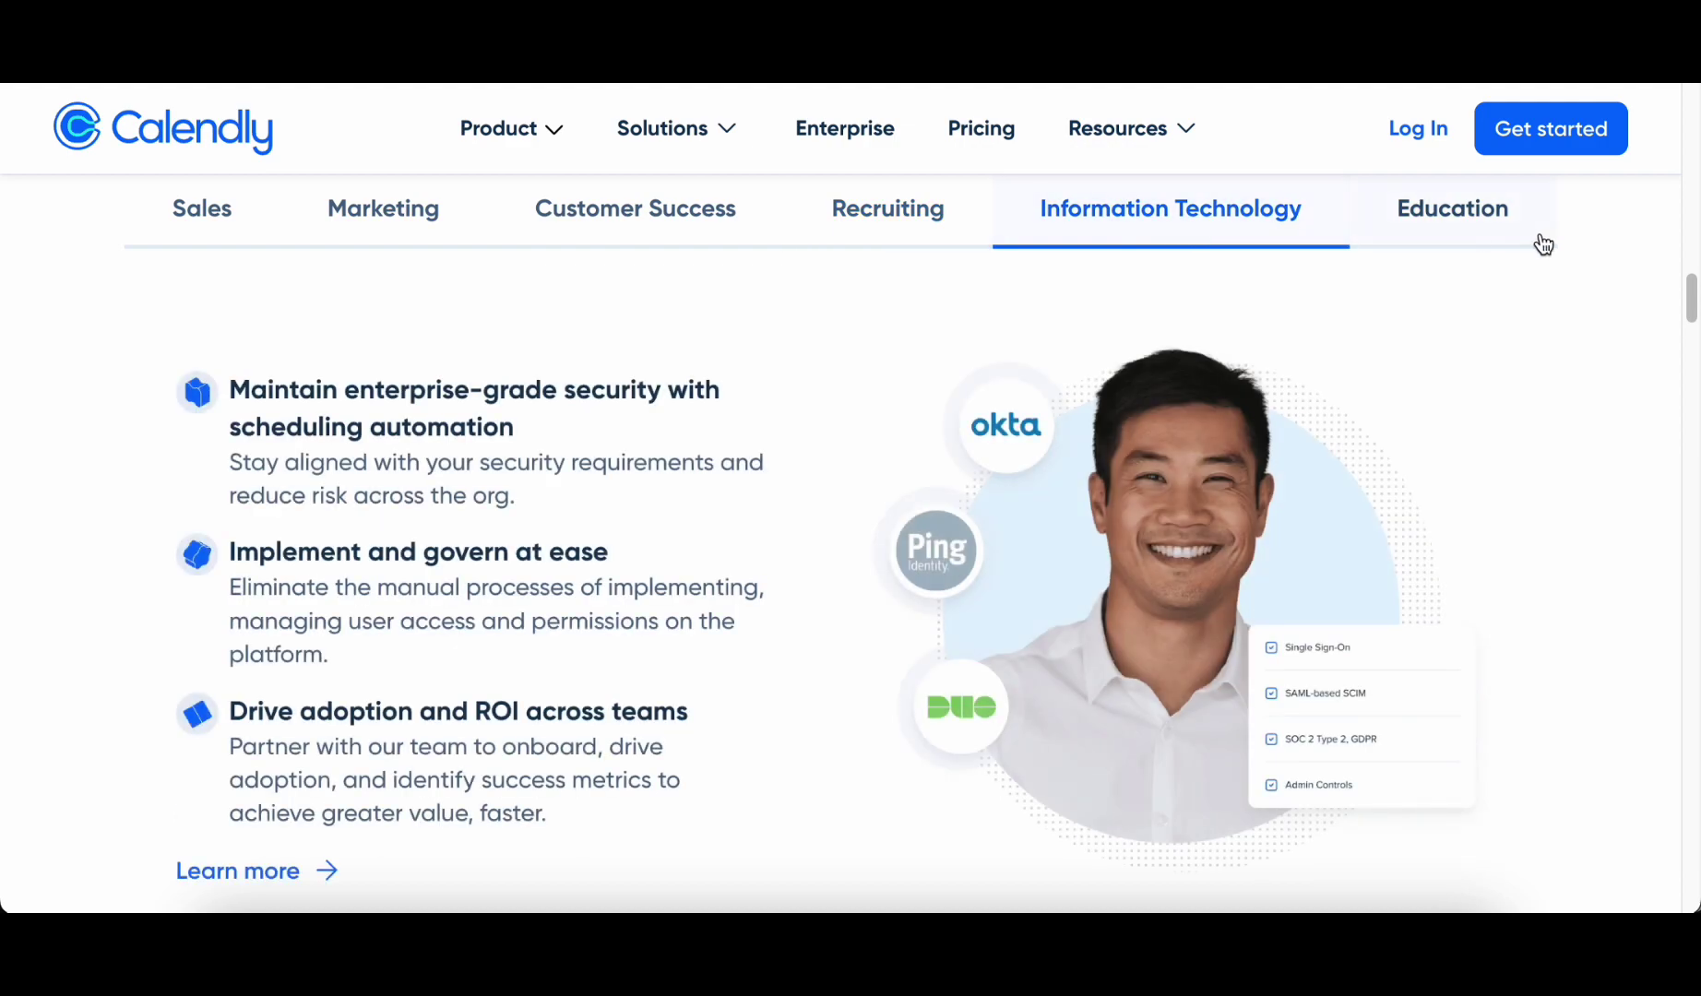
click(1494, 219)
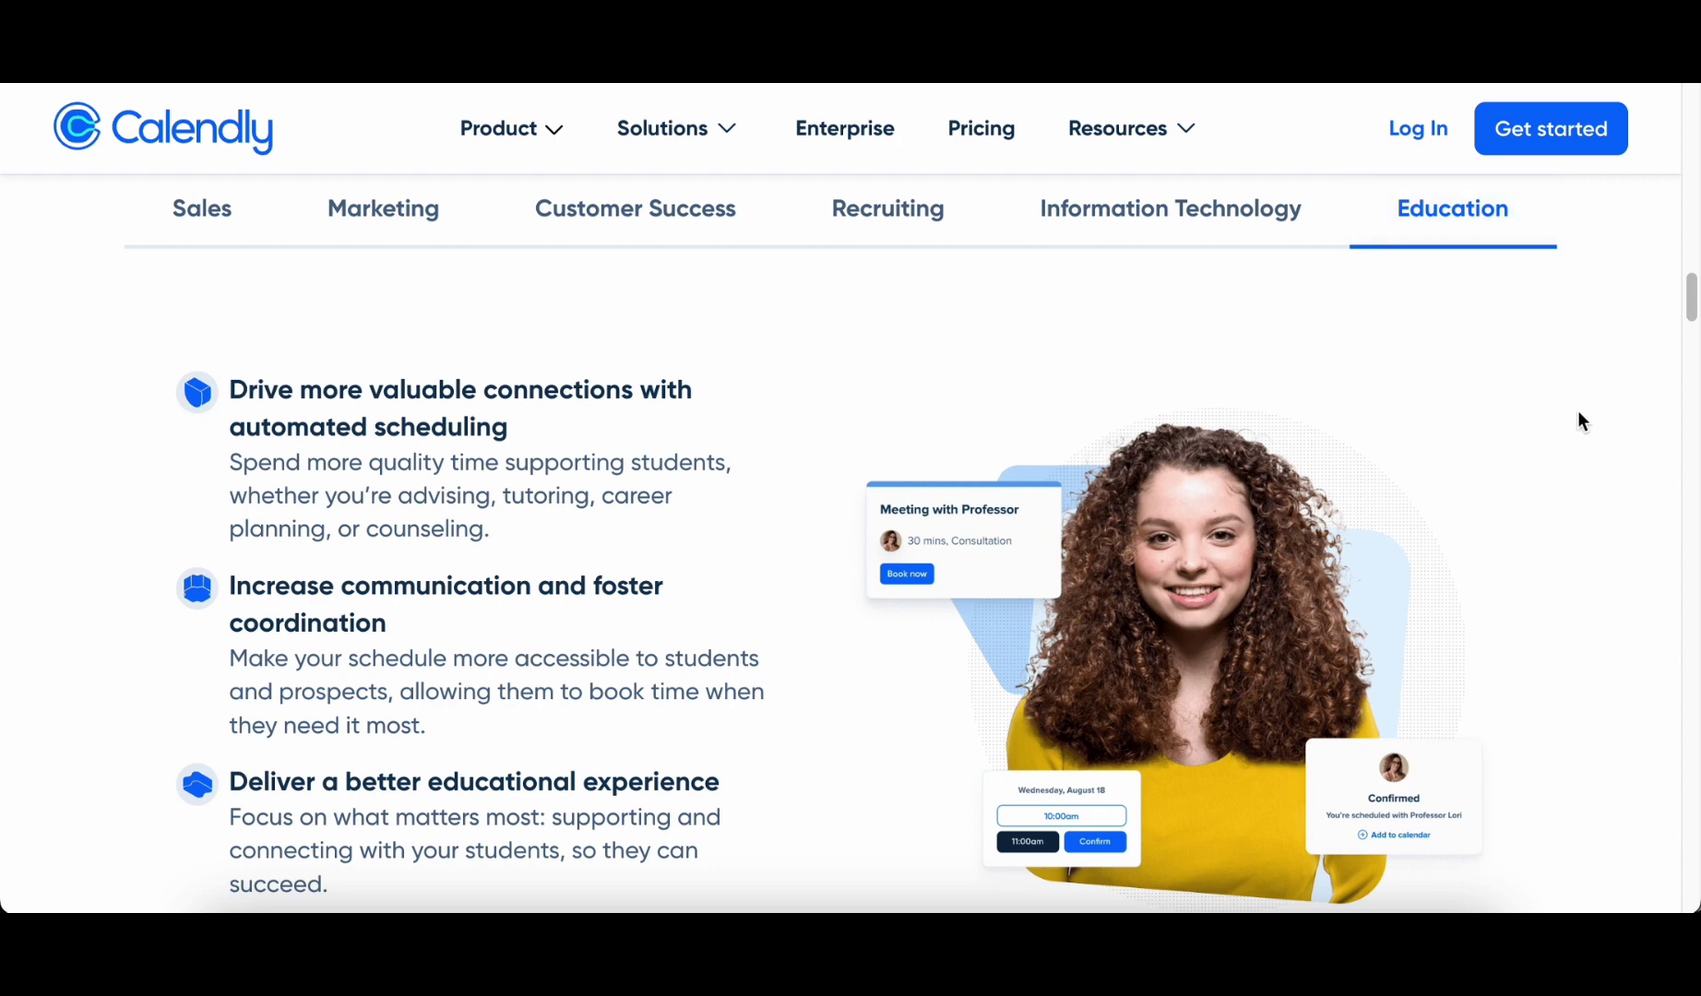
scroll(1624, 338, down, 10)
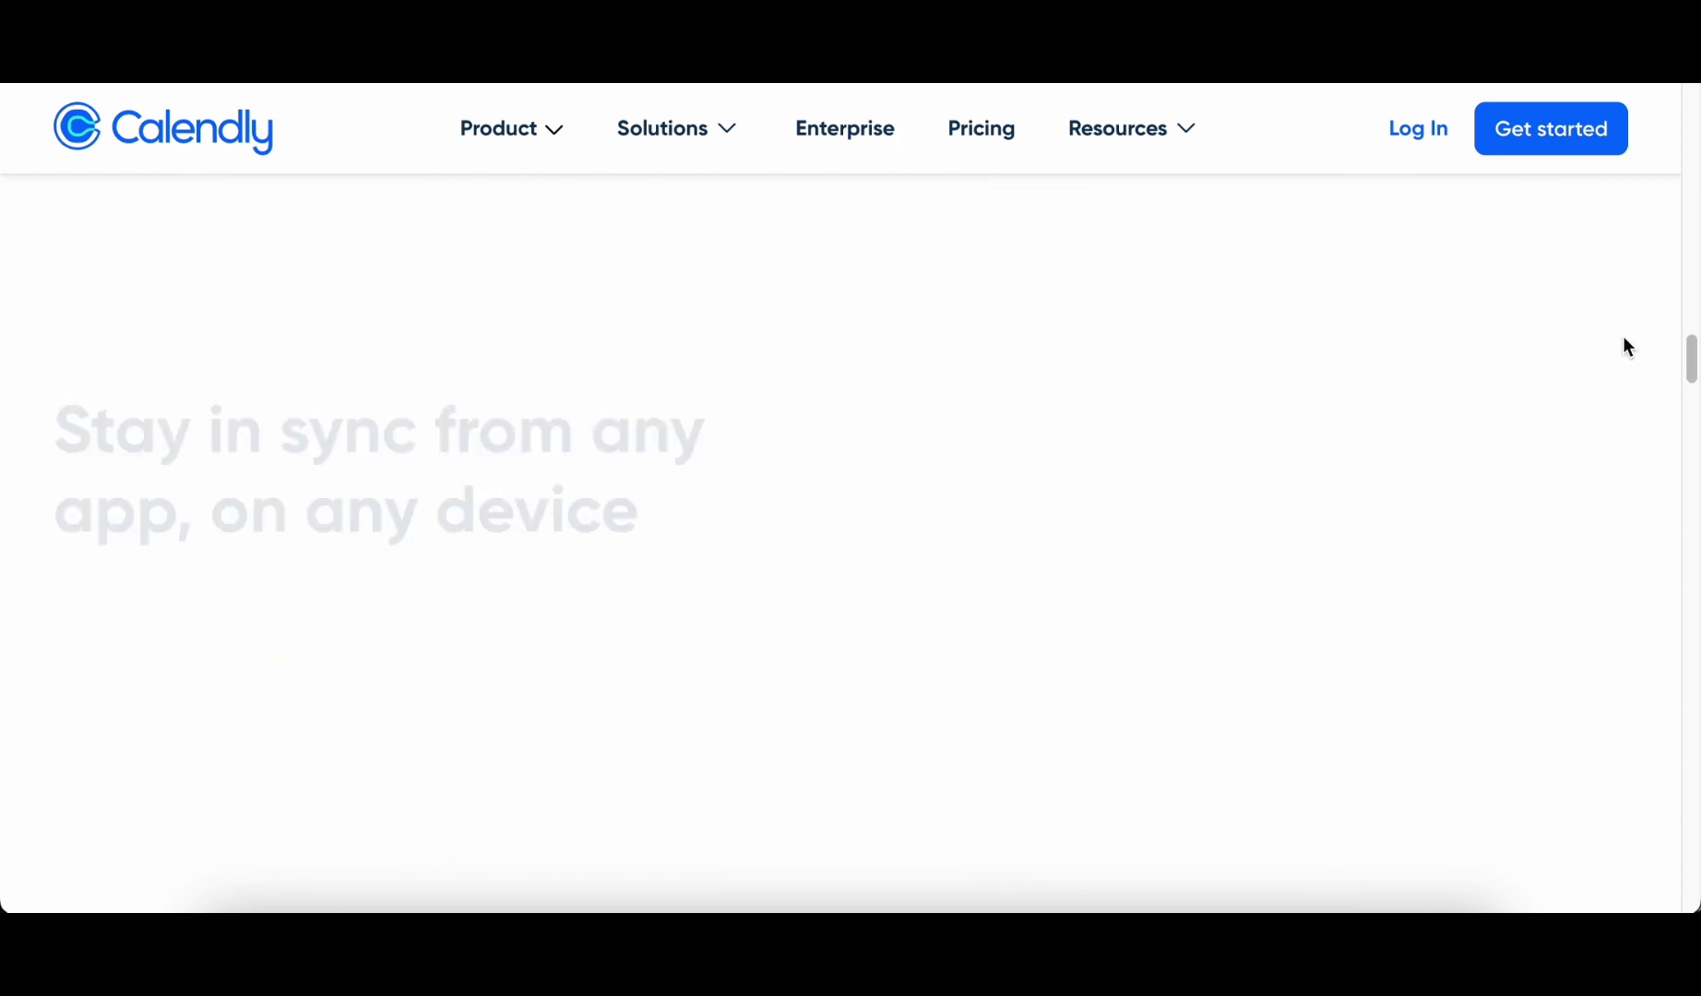
- Open 'View all integrations' and scroll through the integration cards down to the FAQ
scroll(1624, 343, up, 2)
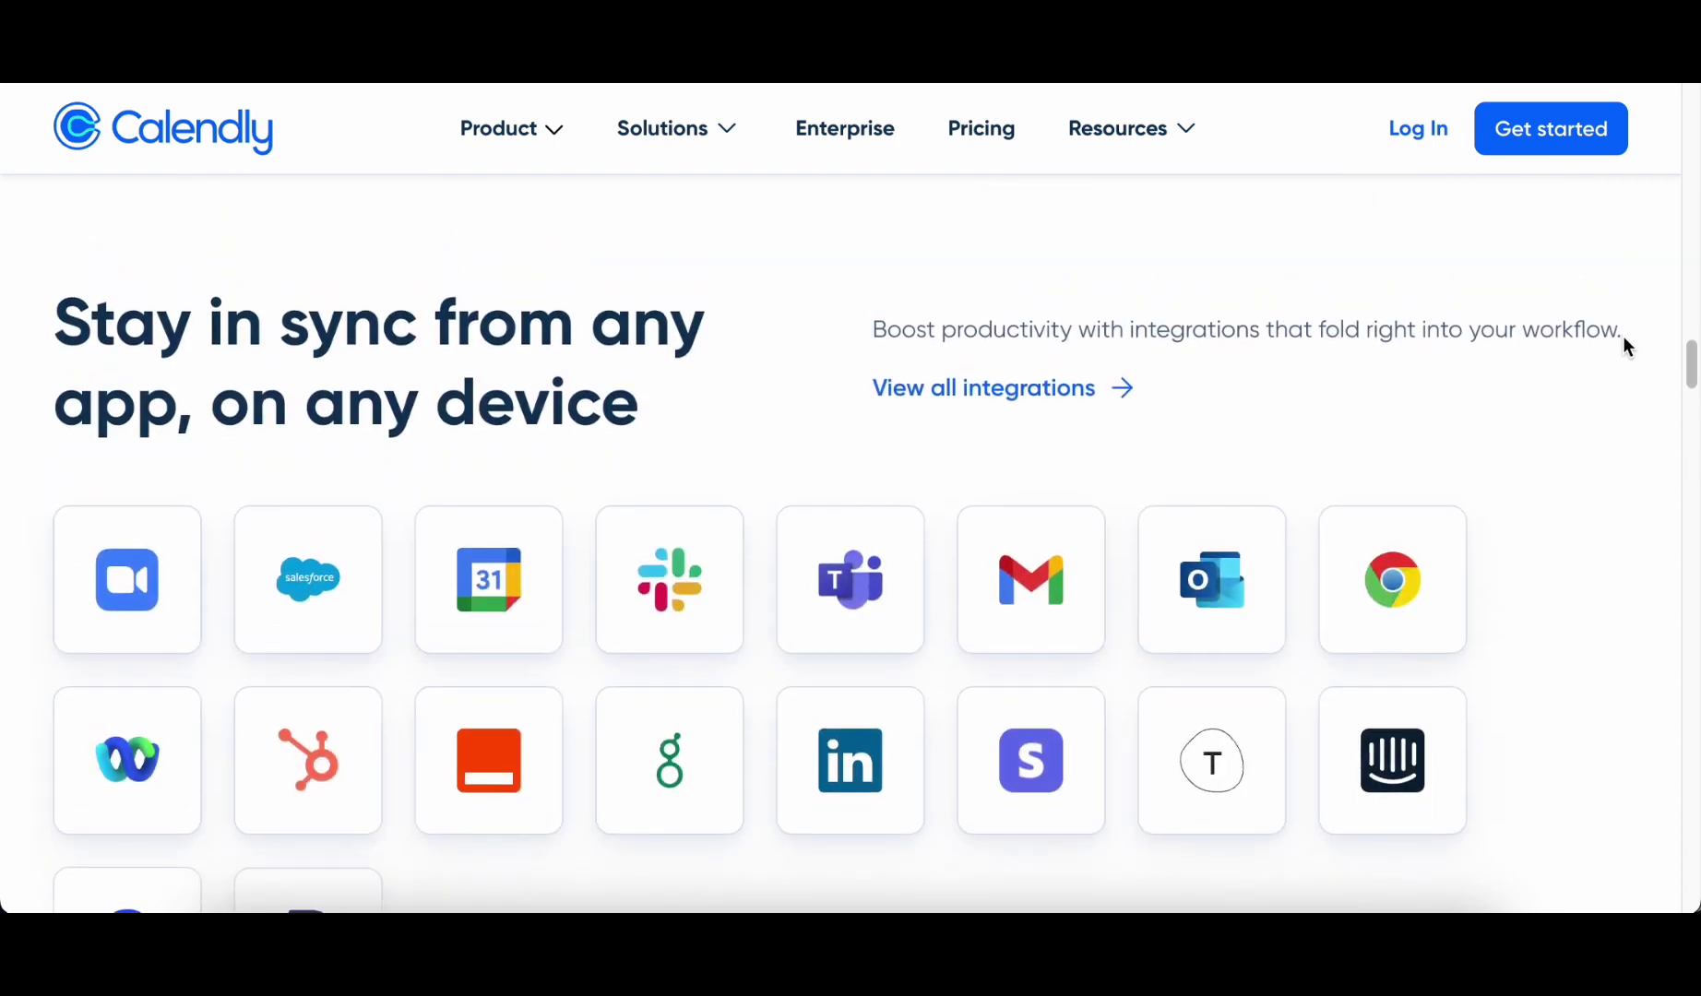
scroll(1660, 403, down, 1)
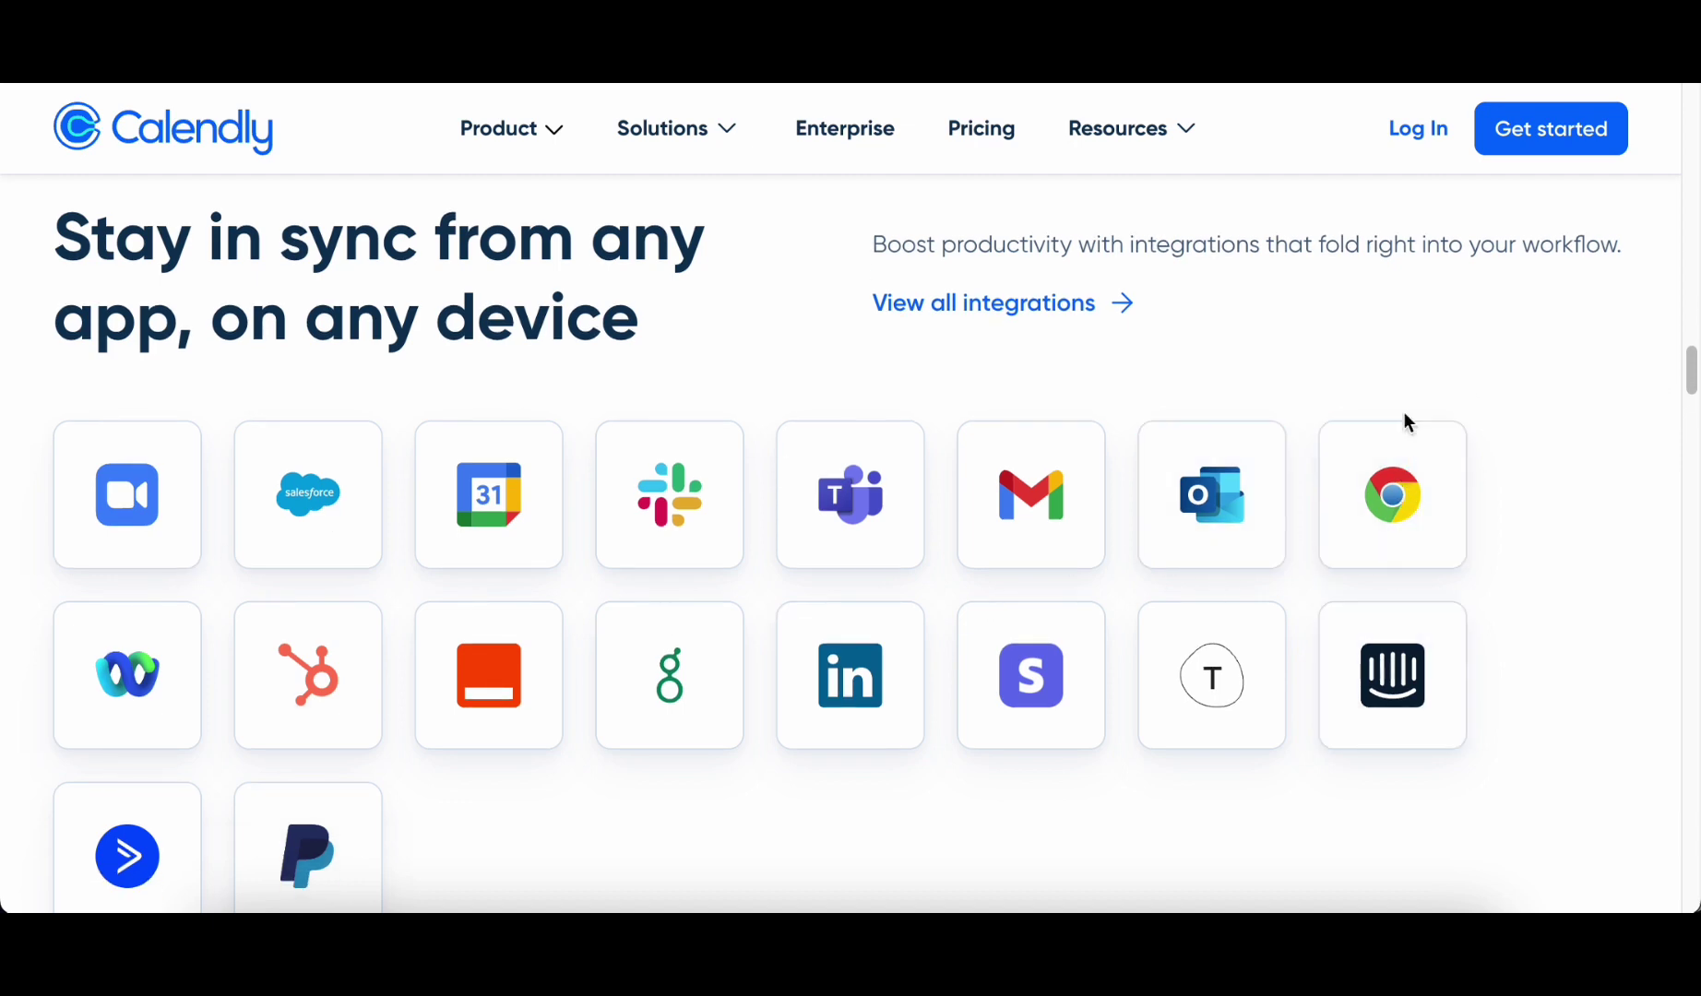
click(1049, 313)
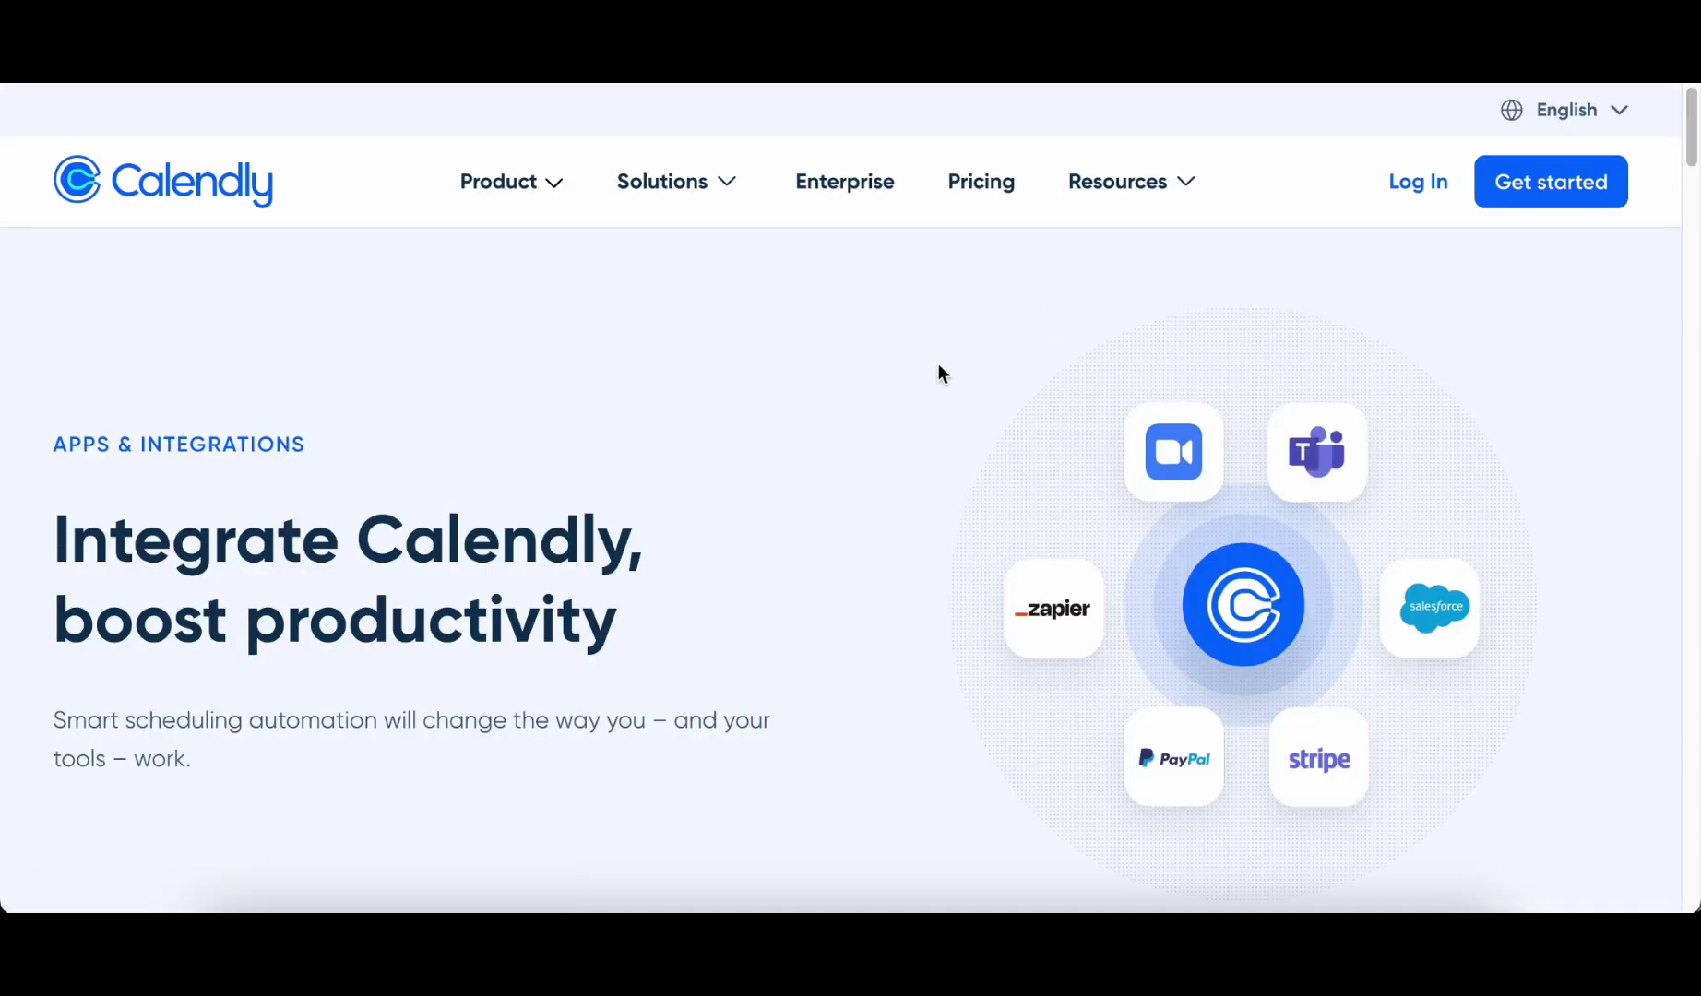
scroll(846, 452, down, 5)
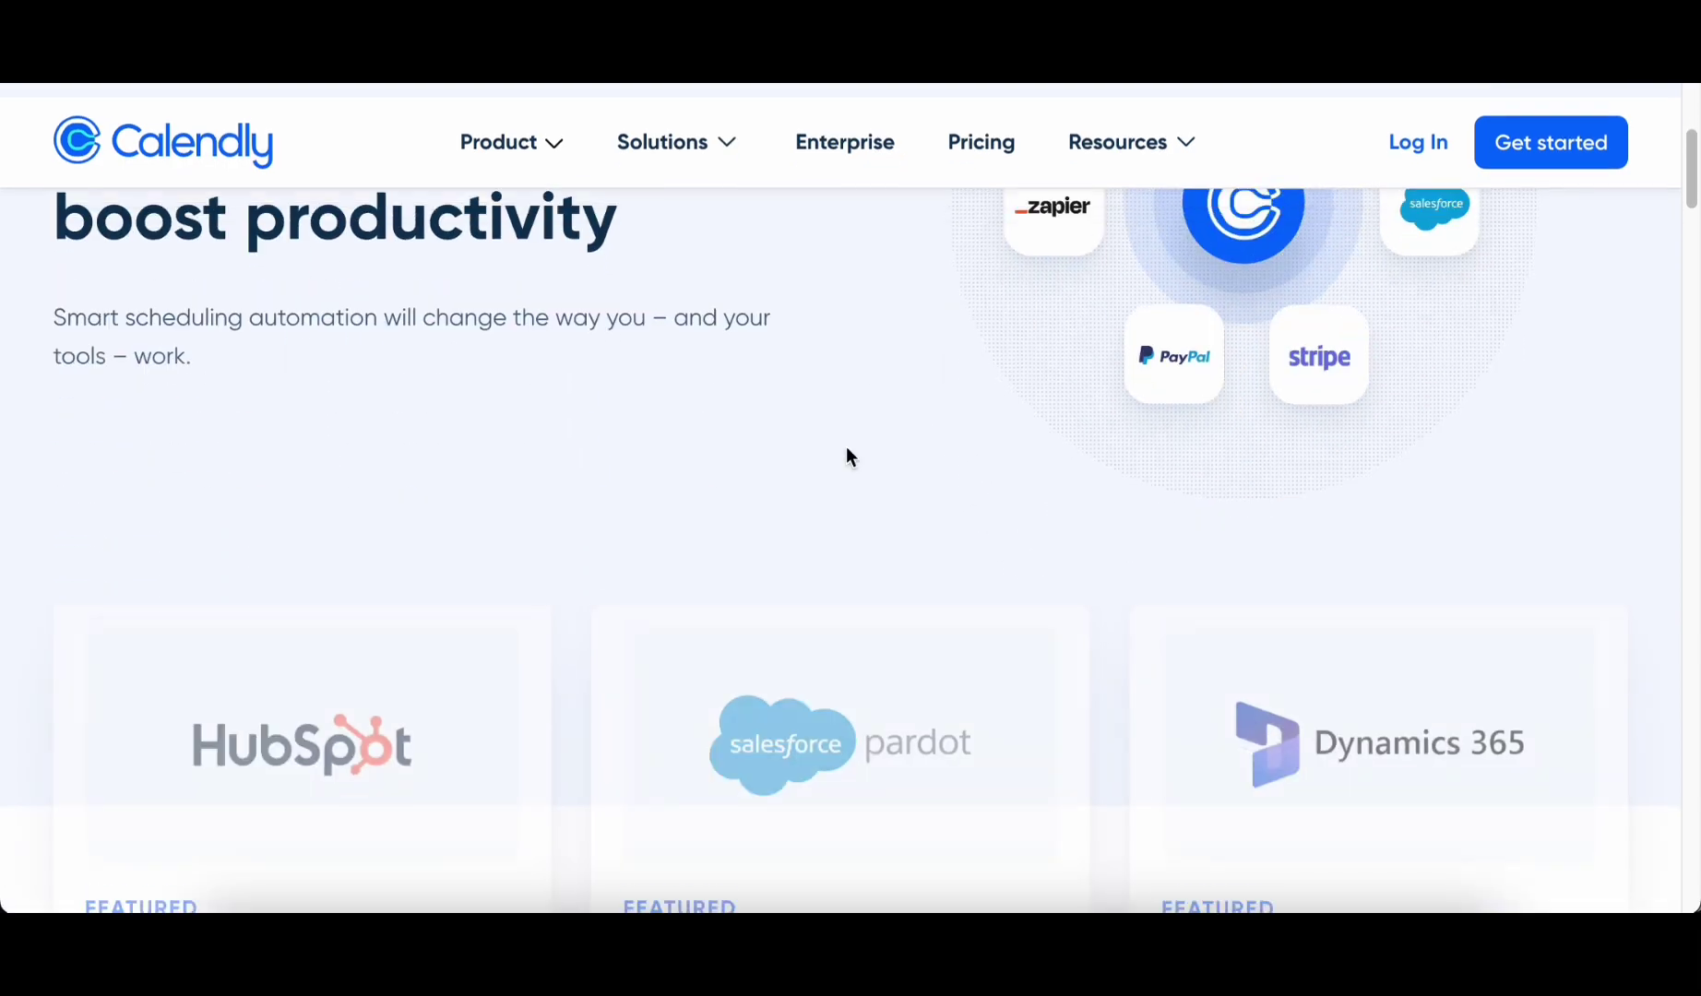
scroll(1677, 462, down, 10)
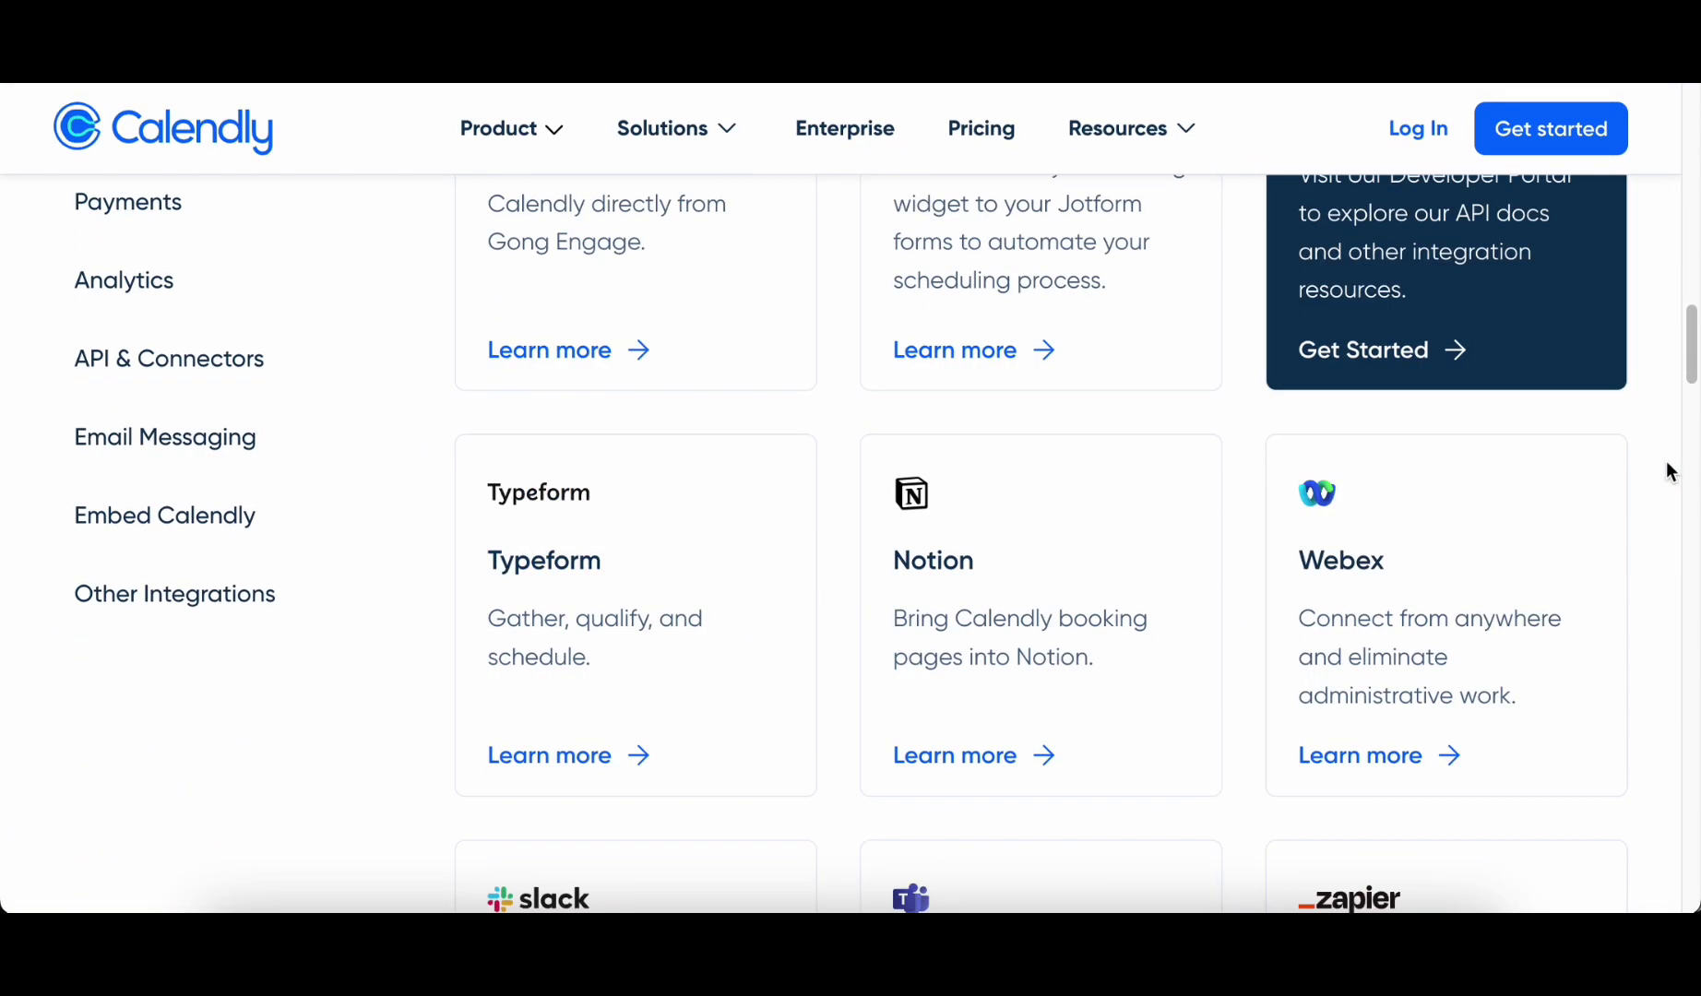
scroll(1668, 464, down, 8)
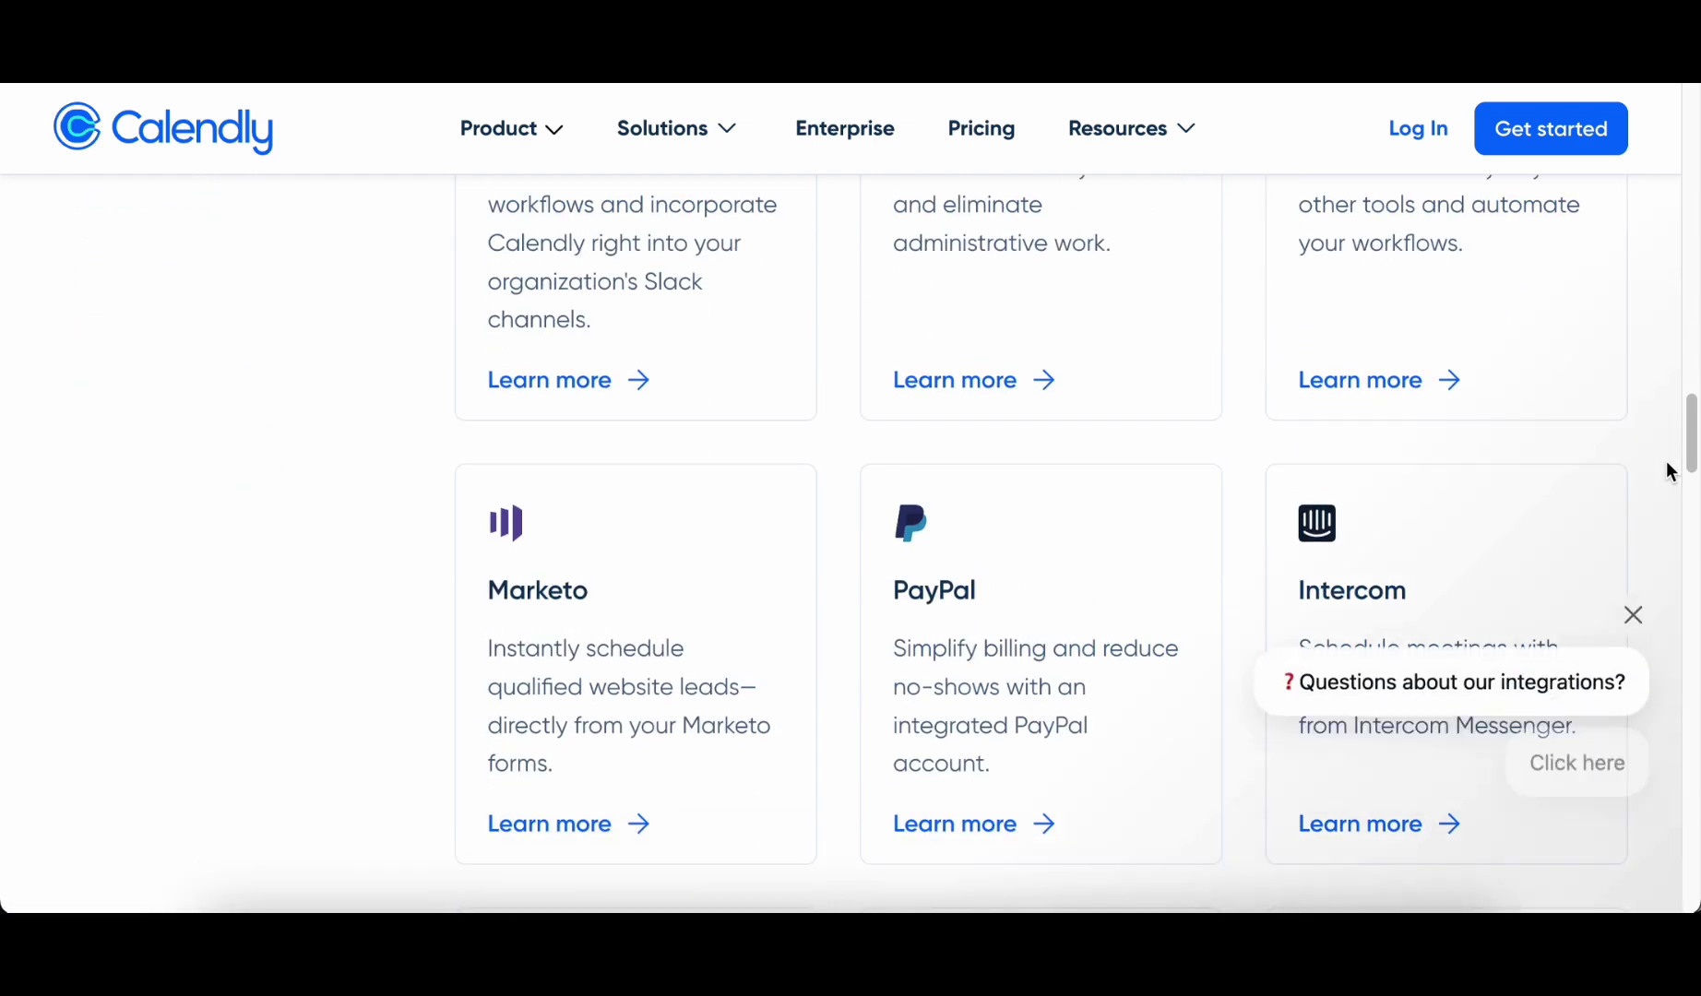
scroll(1667, 462, down, 12)
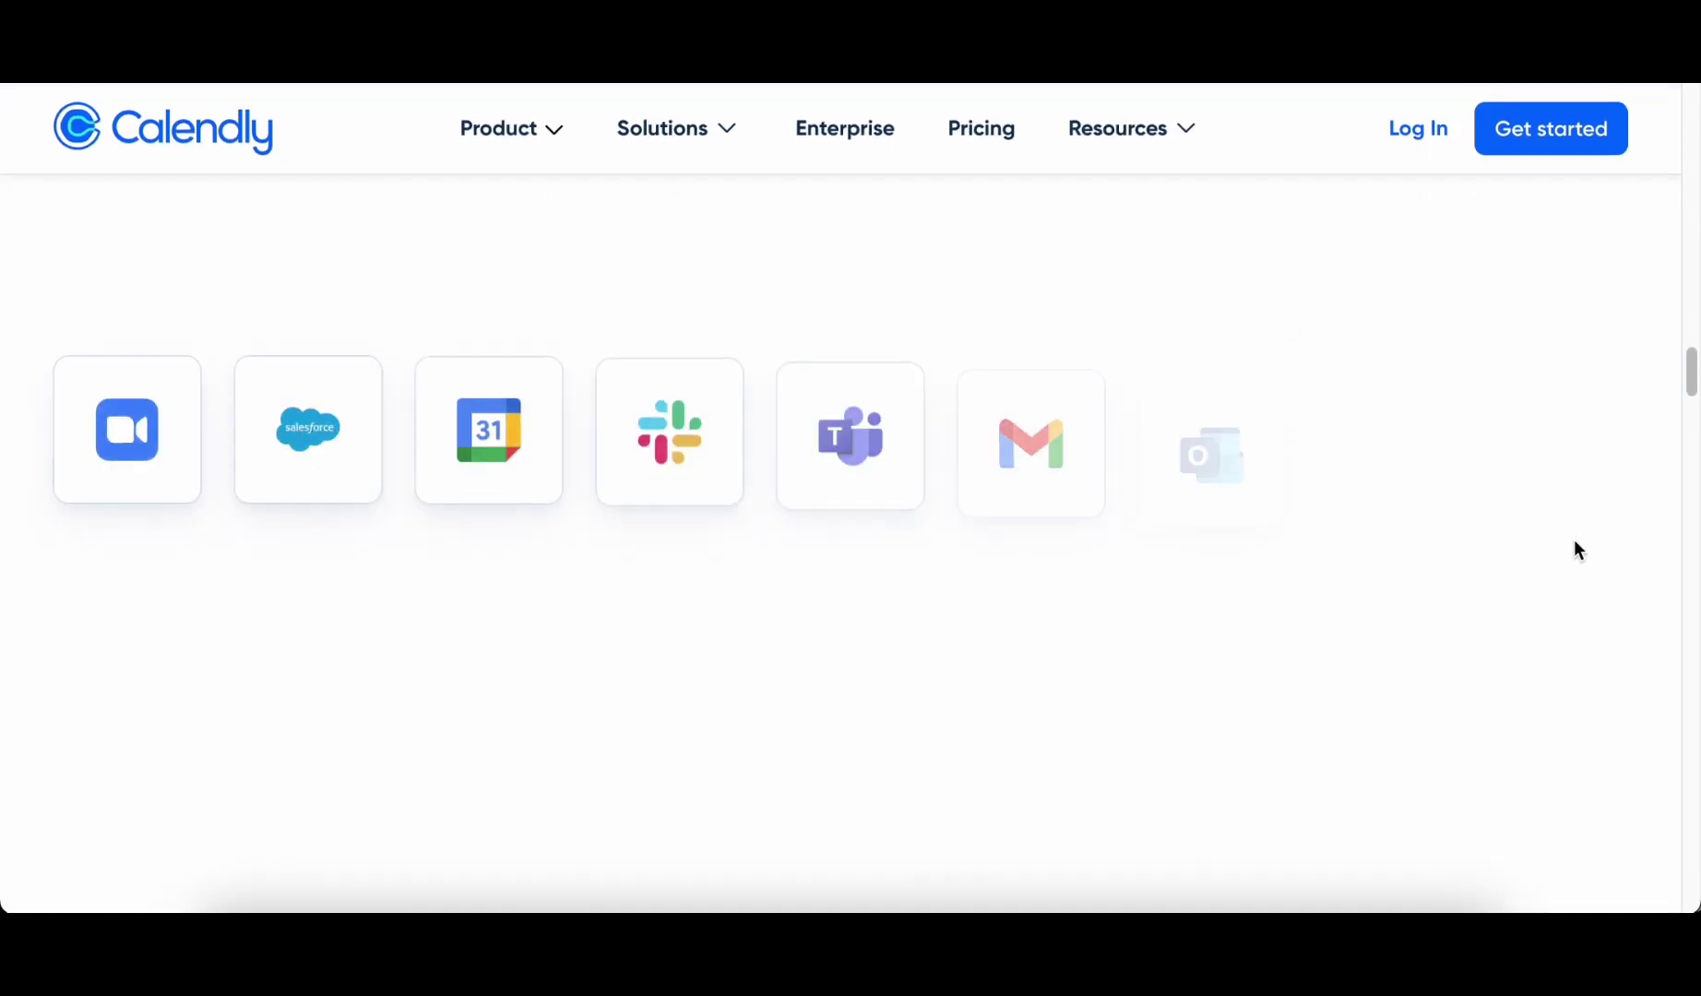
- Scroll down to 'See Calendly in action' and play the product demo video
scroll(1576, 544, down, 10)
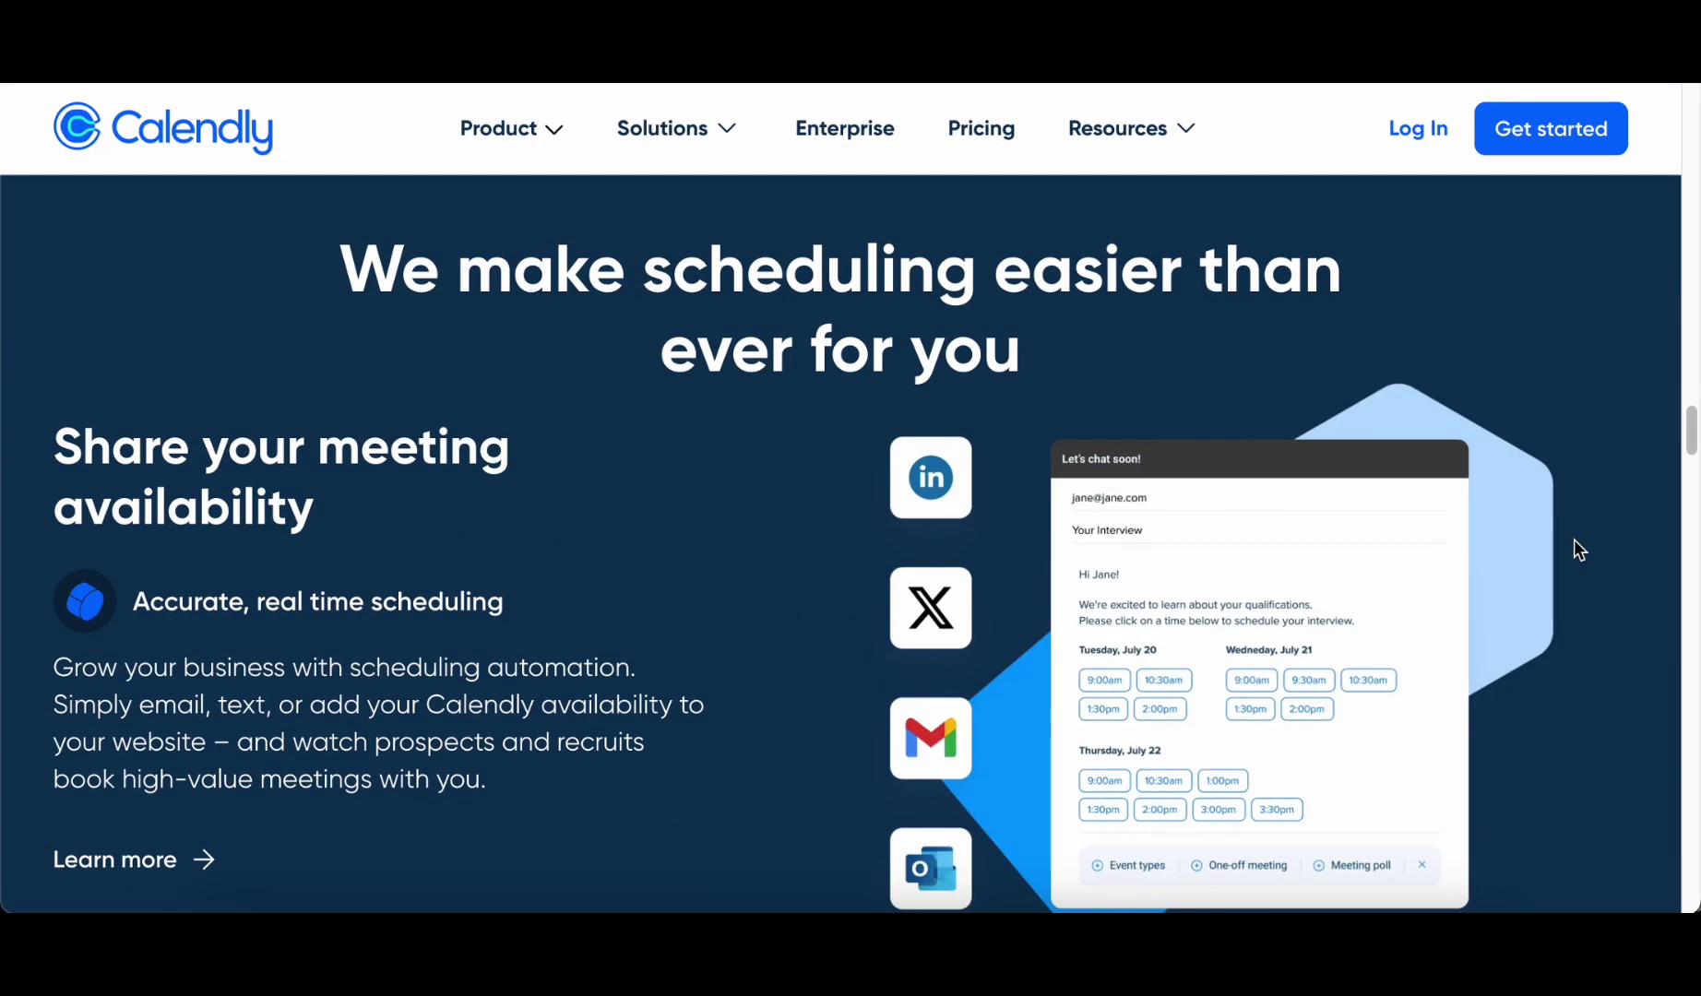
scroll(1577, 549, down, 1)
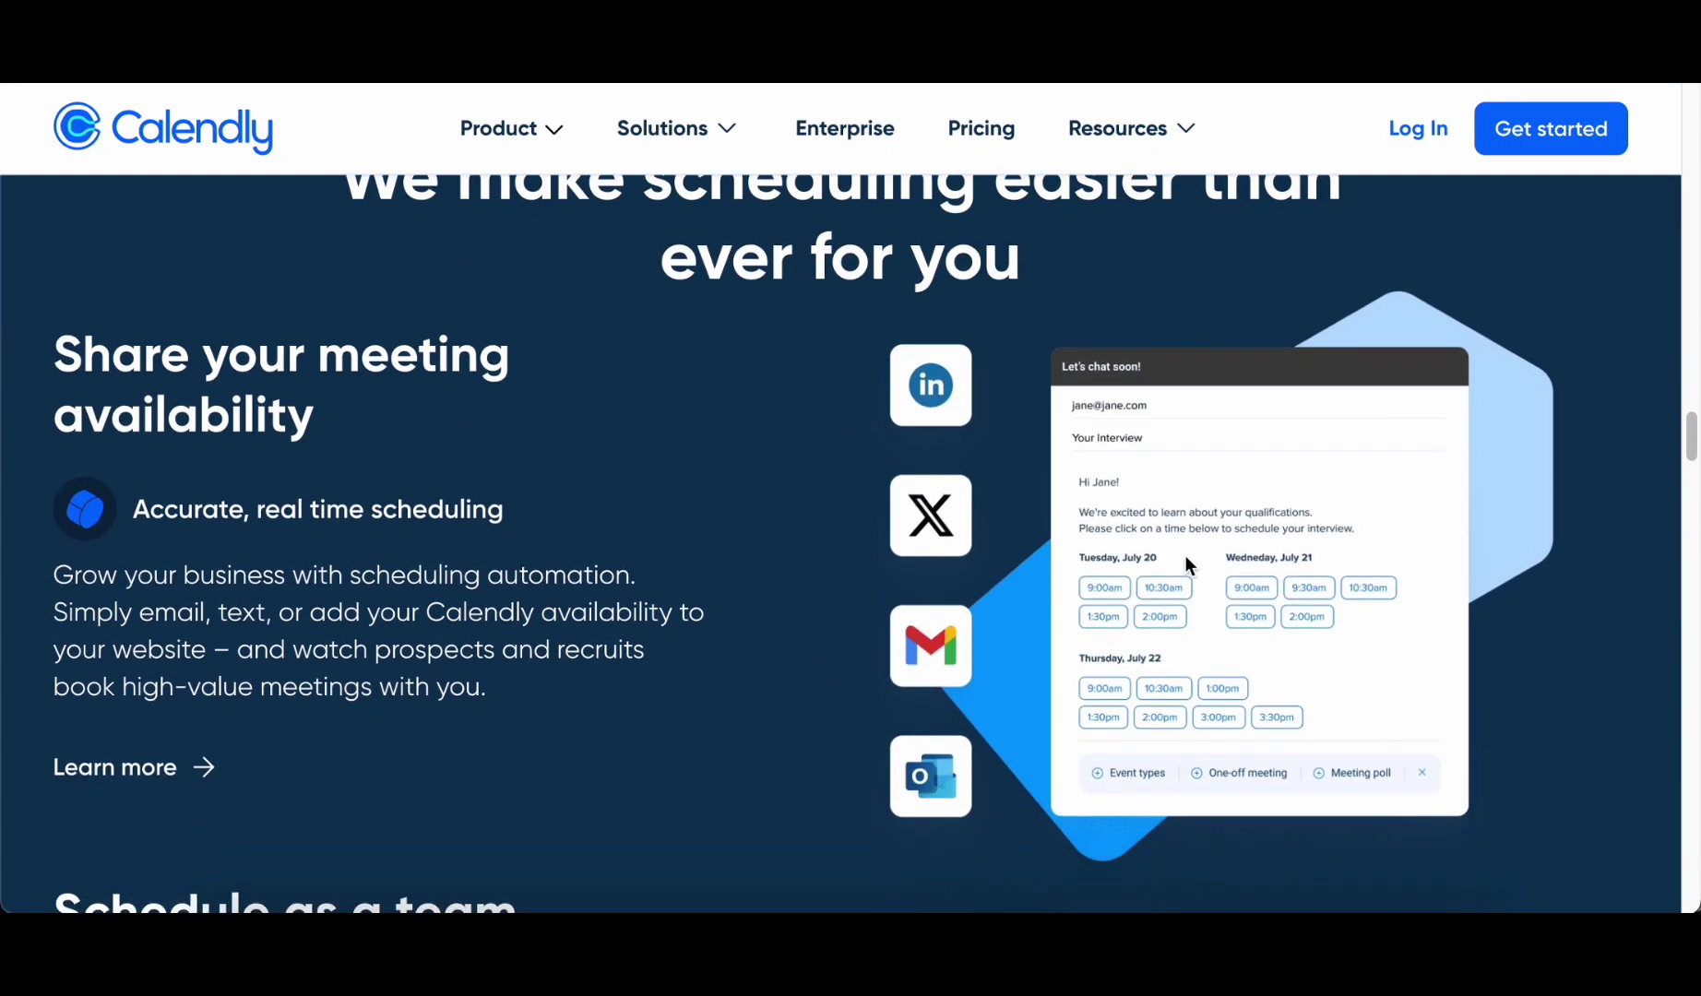
scroll(1183, 558, down, 8)
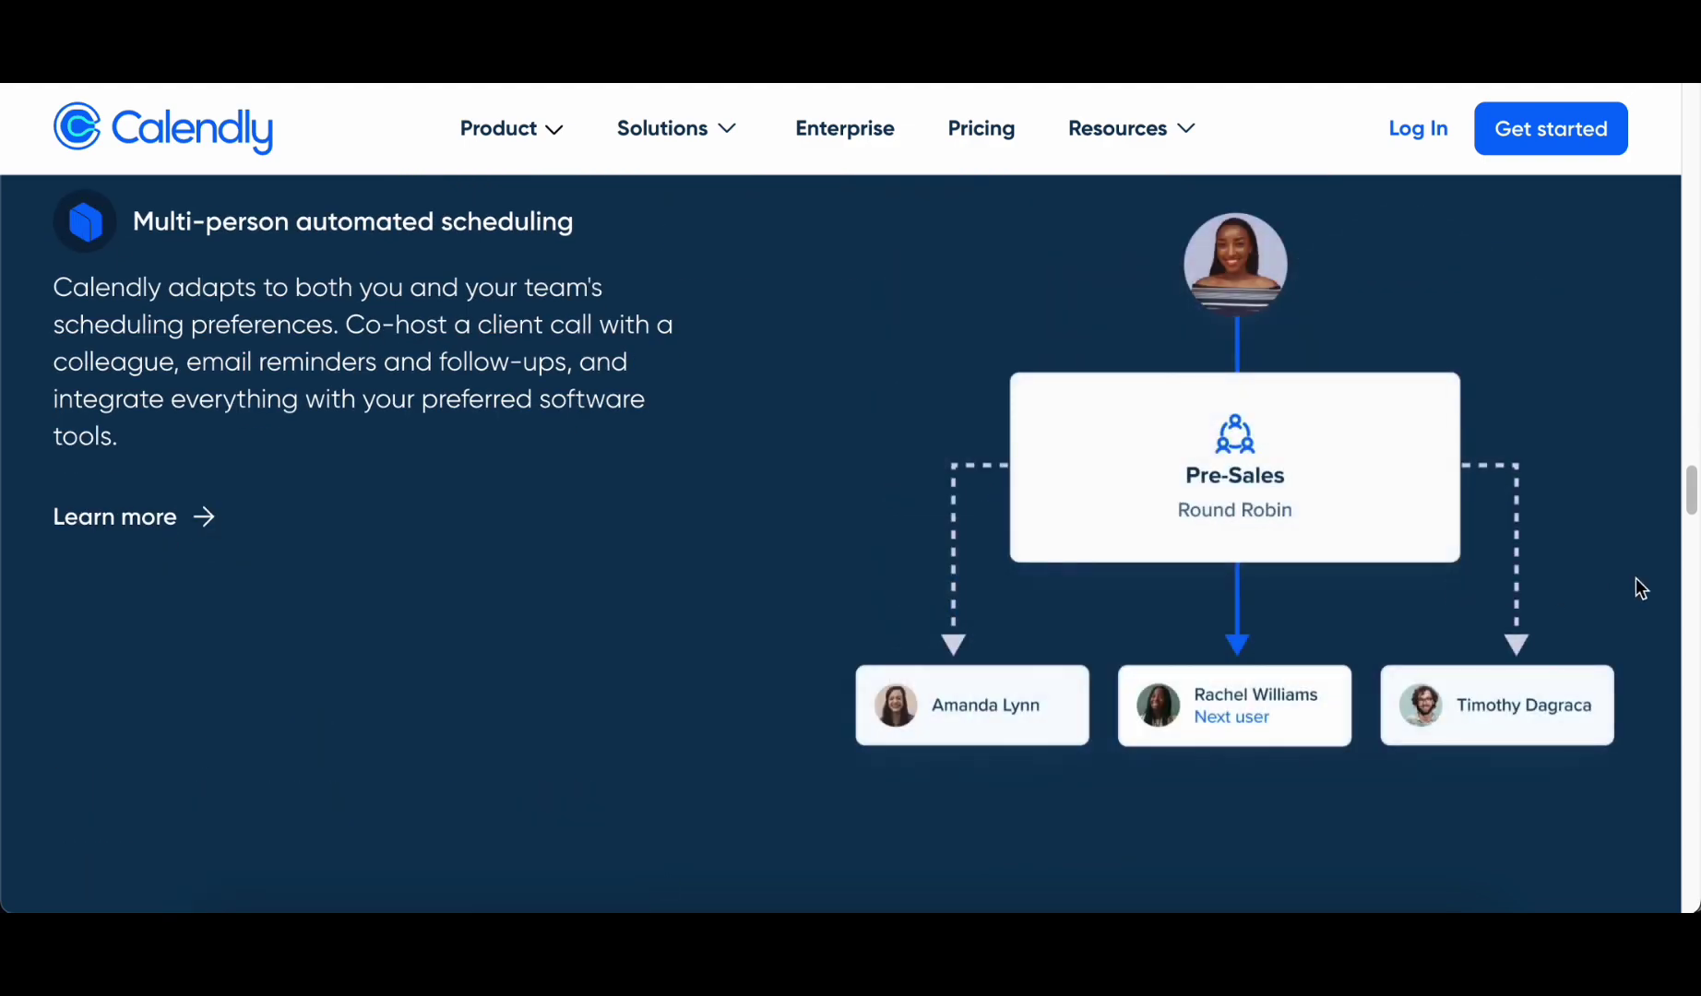
scroll(1635, 578, down, 10)
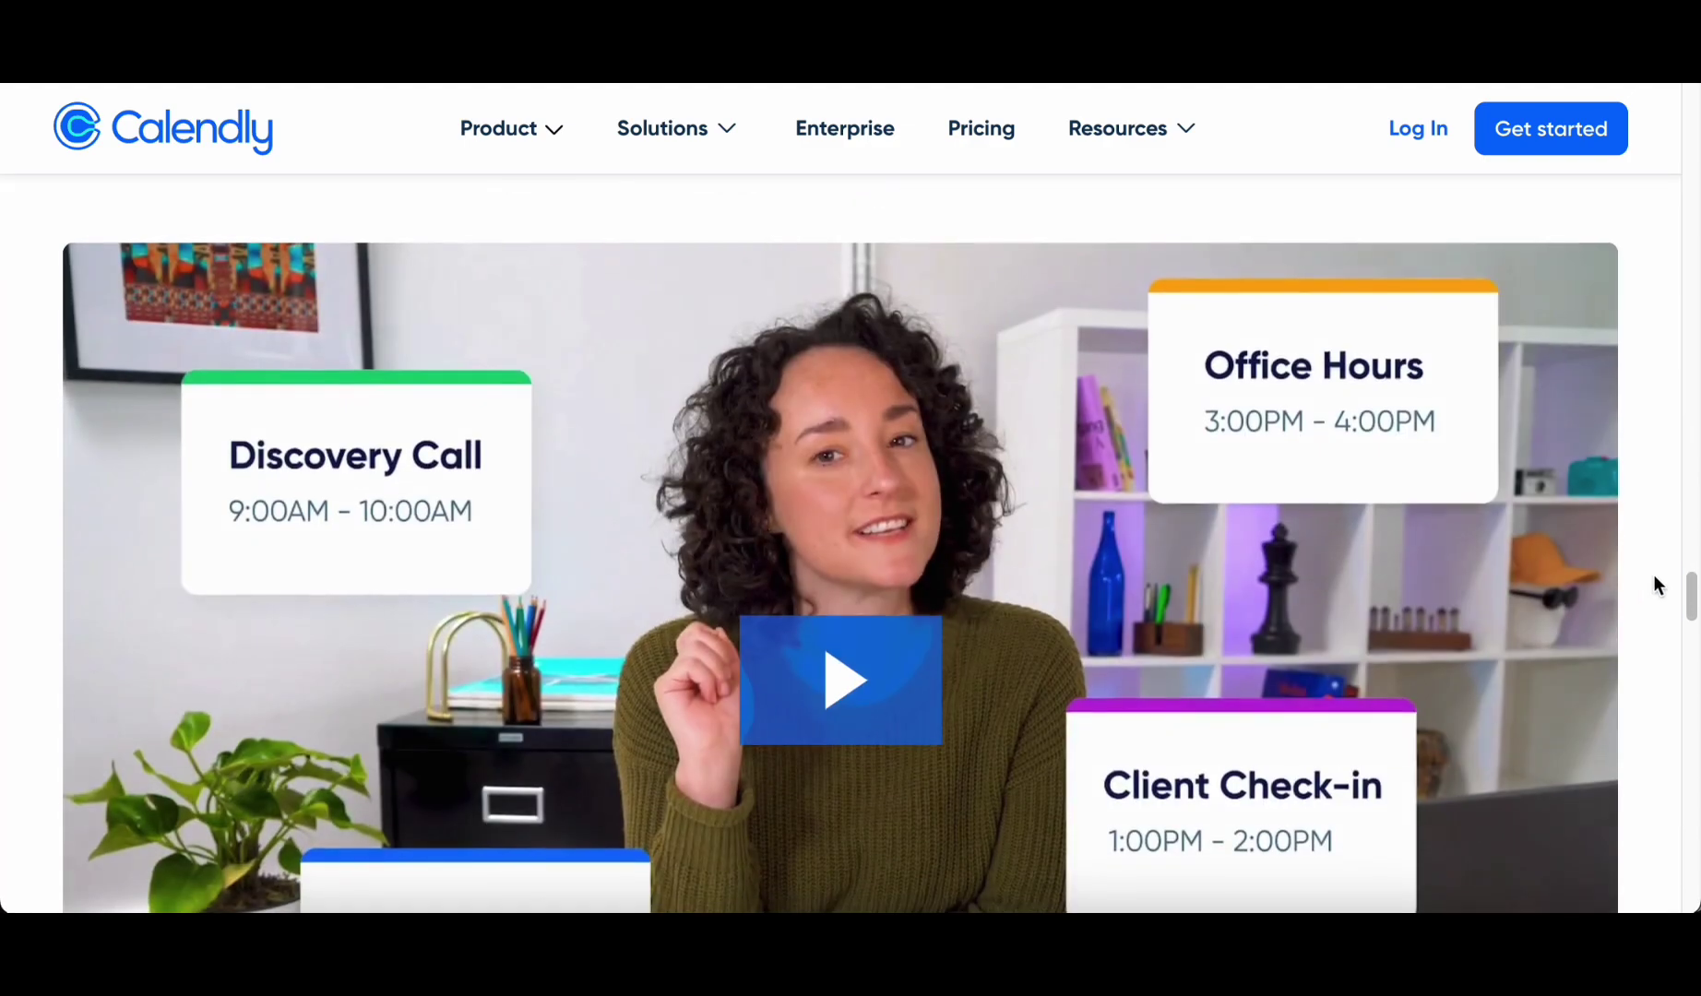
scroll(1694, 583, down, 3)
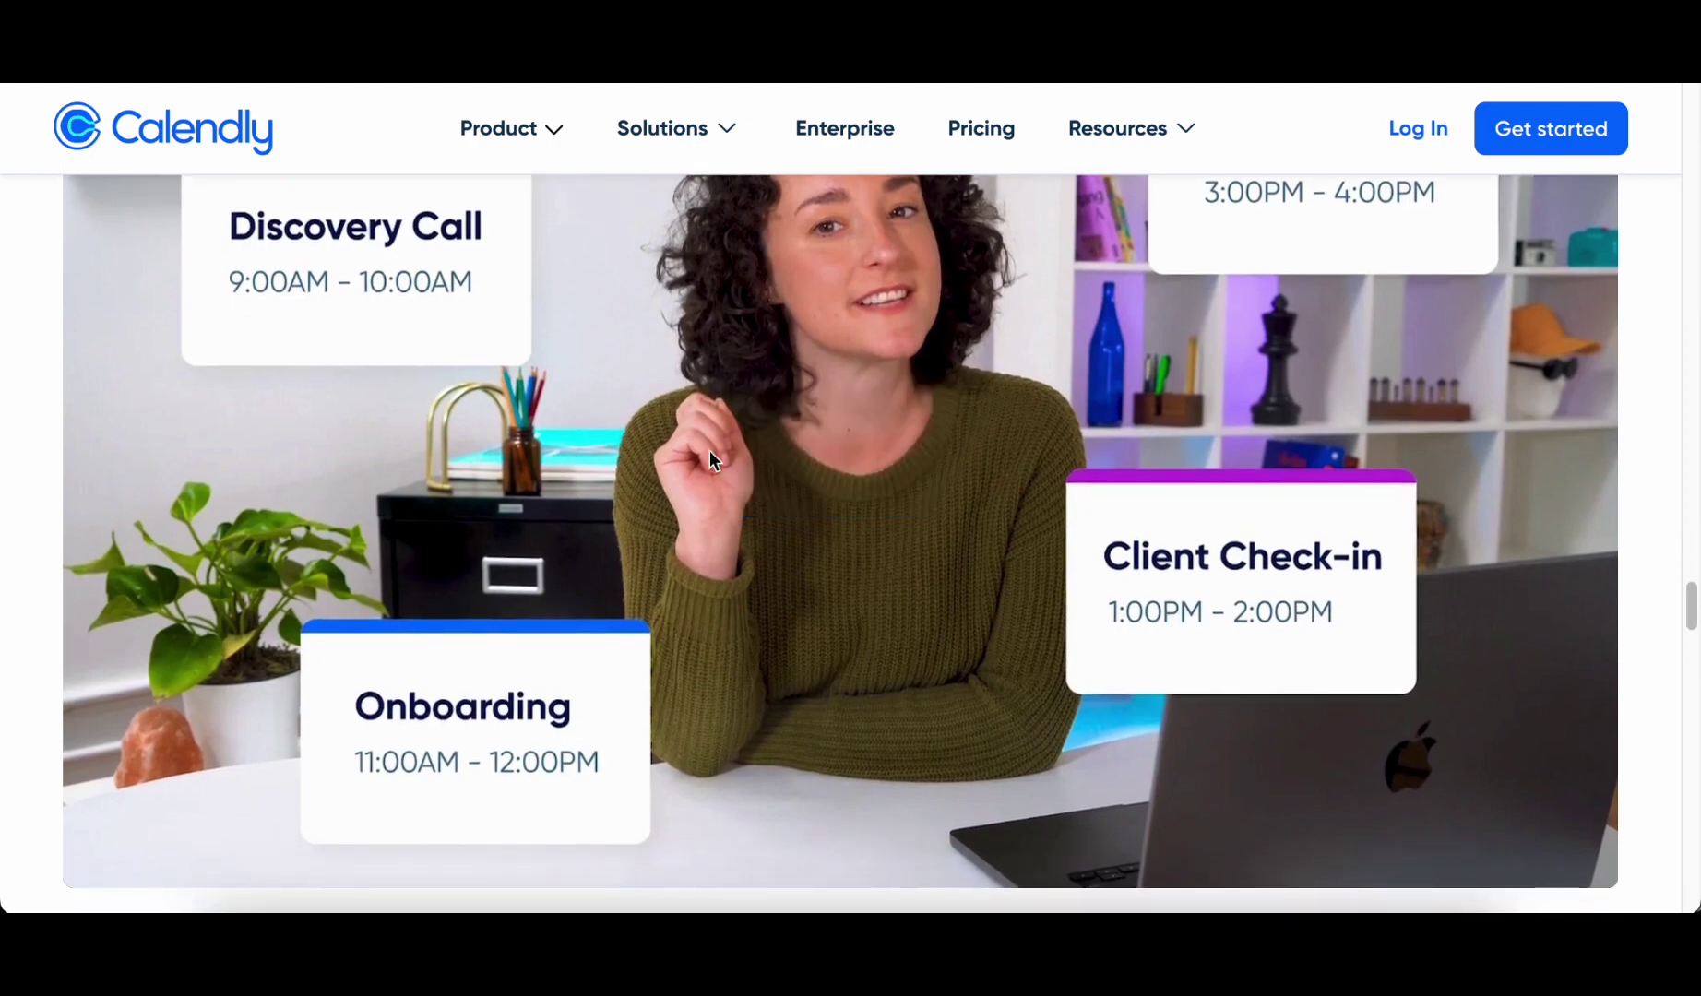
click(709, 450)
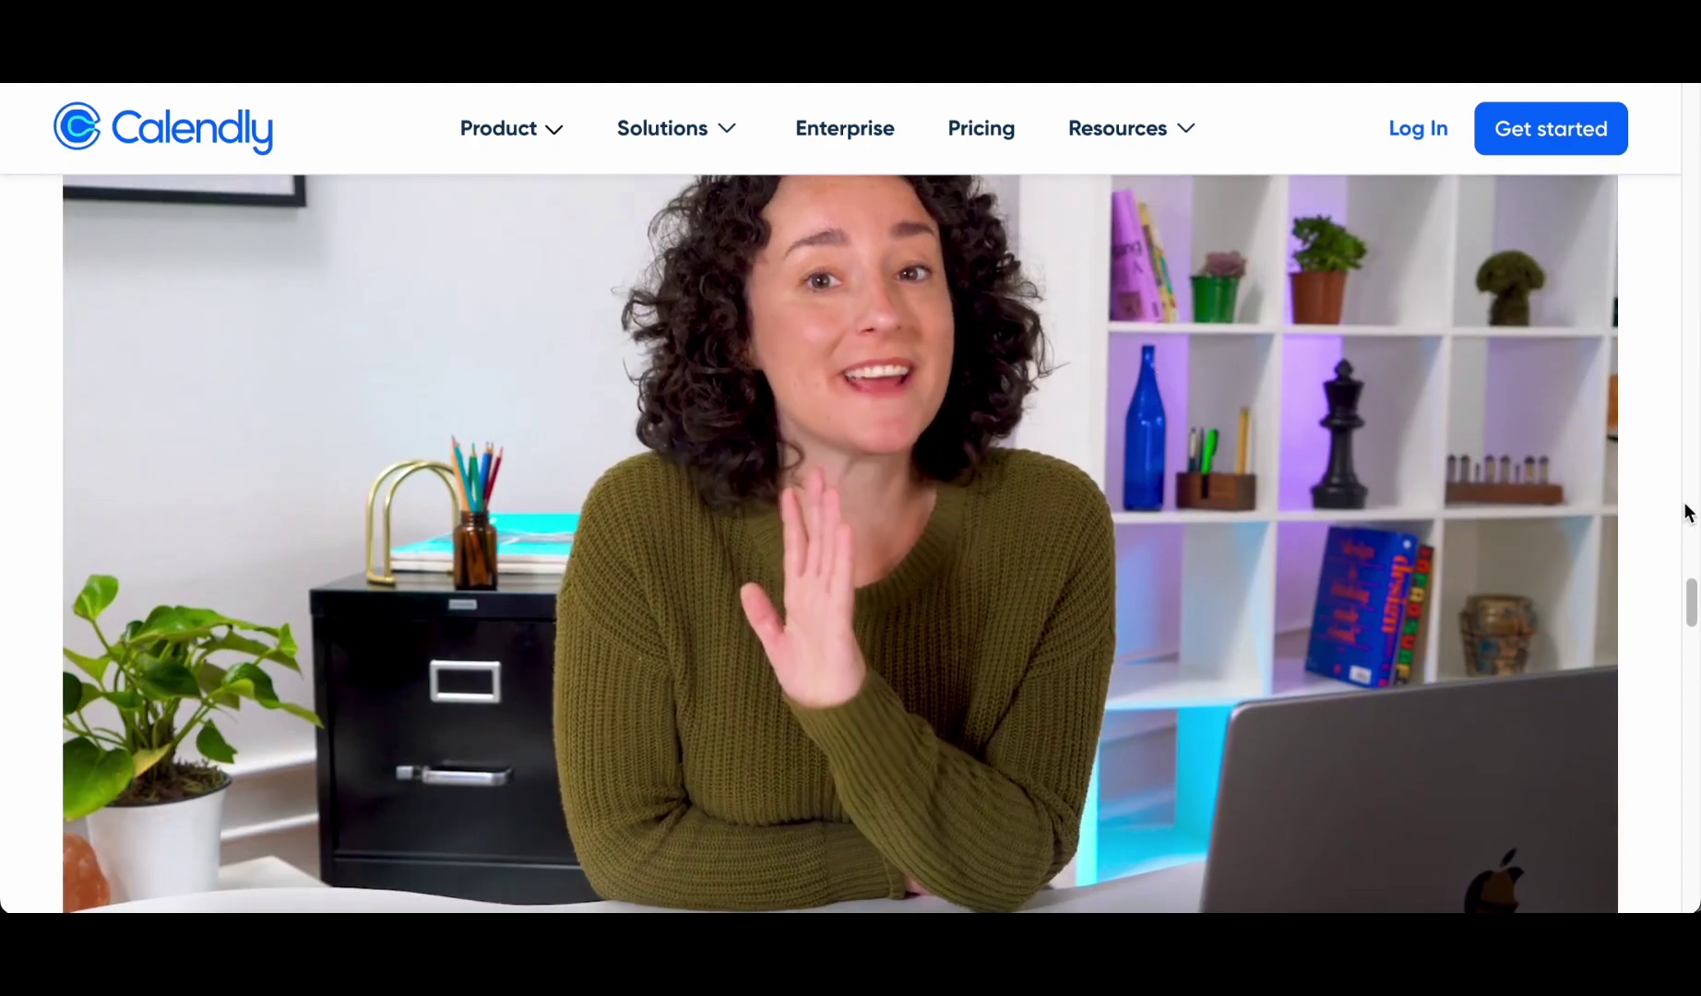
- Scroll the rest of the Calendly homepage down to the footer and back up slightly
scroll(1670, 513, down, 8)
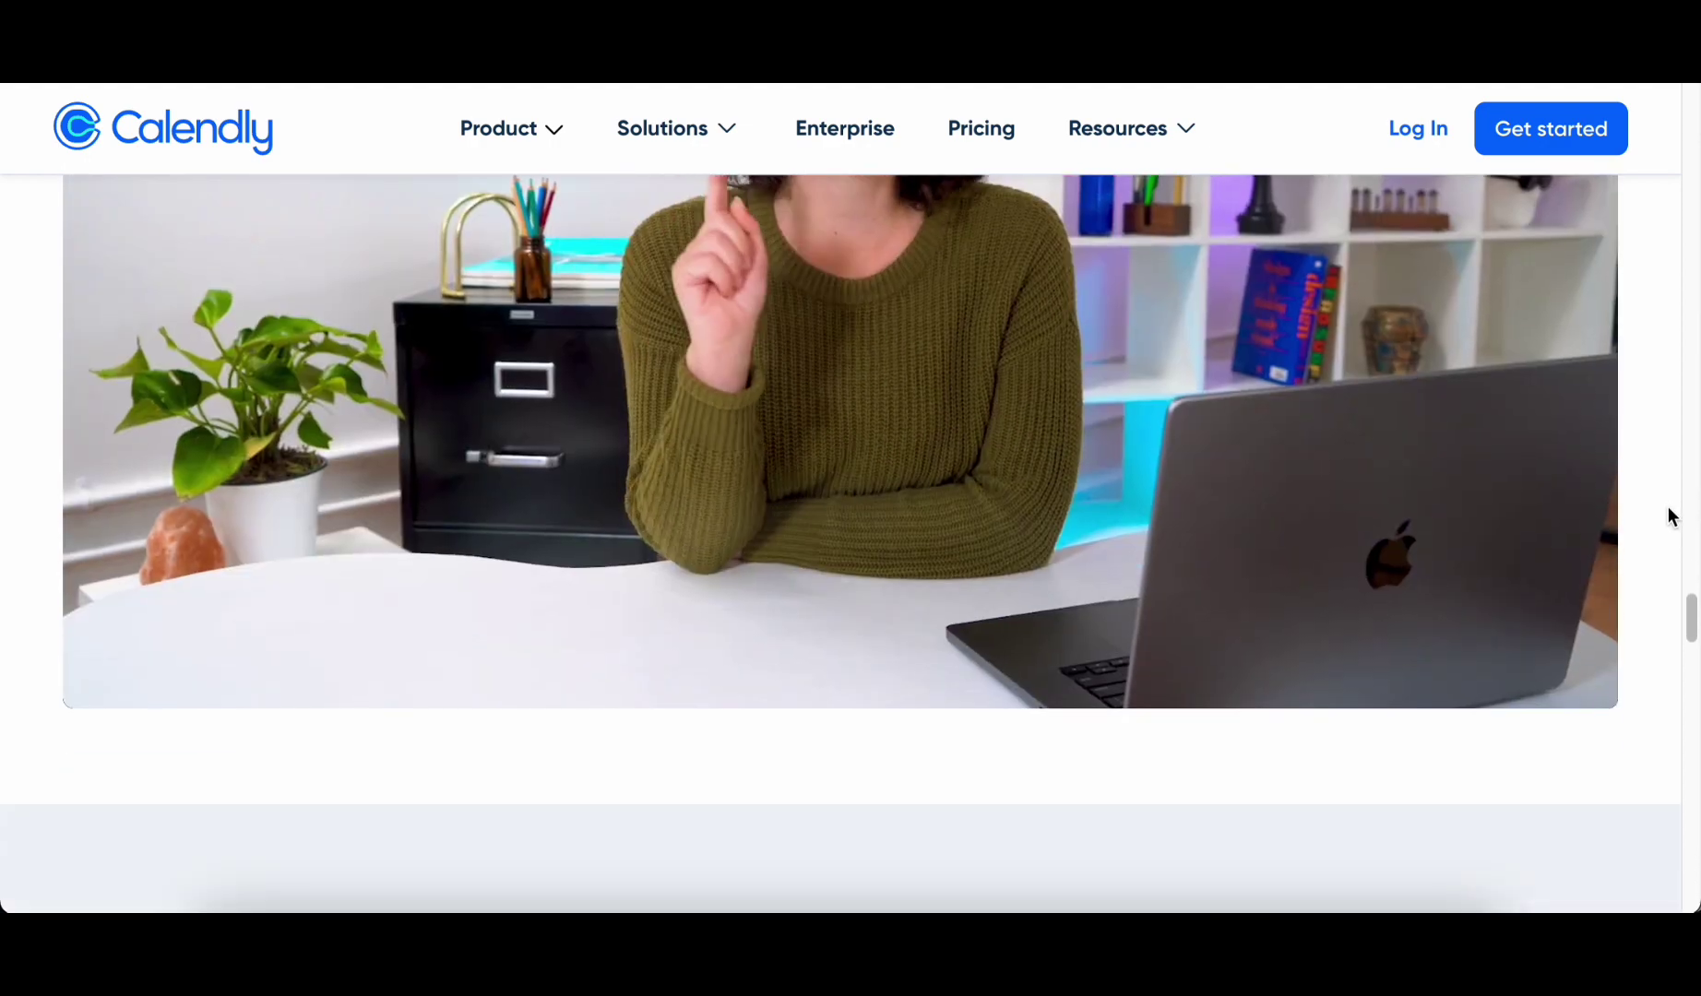
scroll(1673, 515, down, 3)
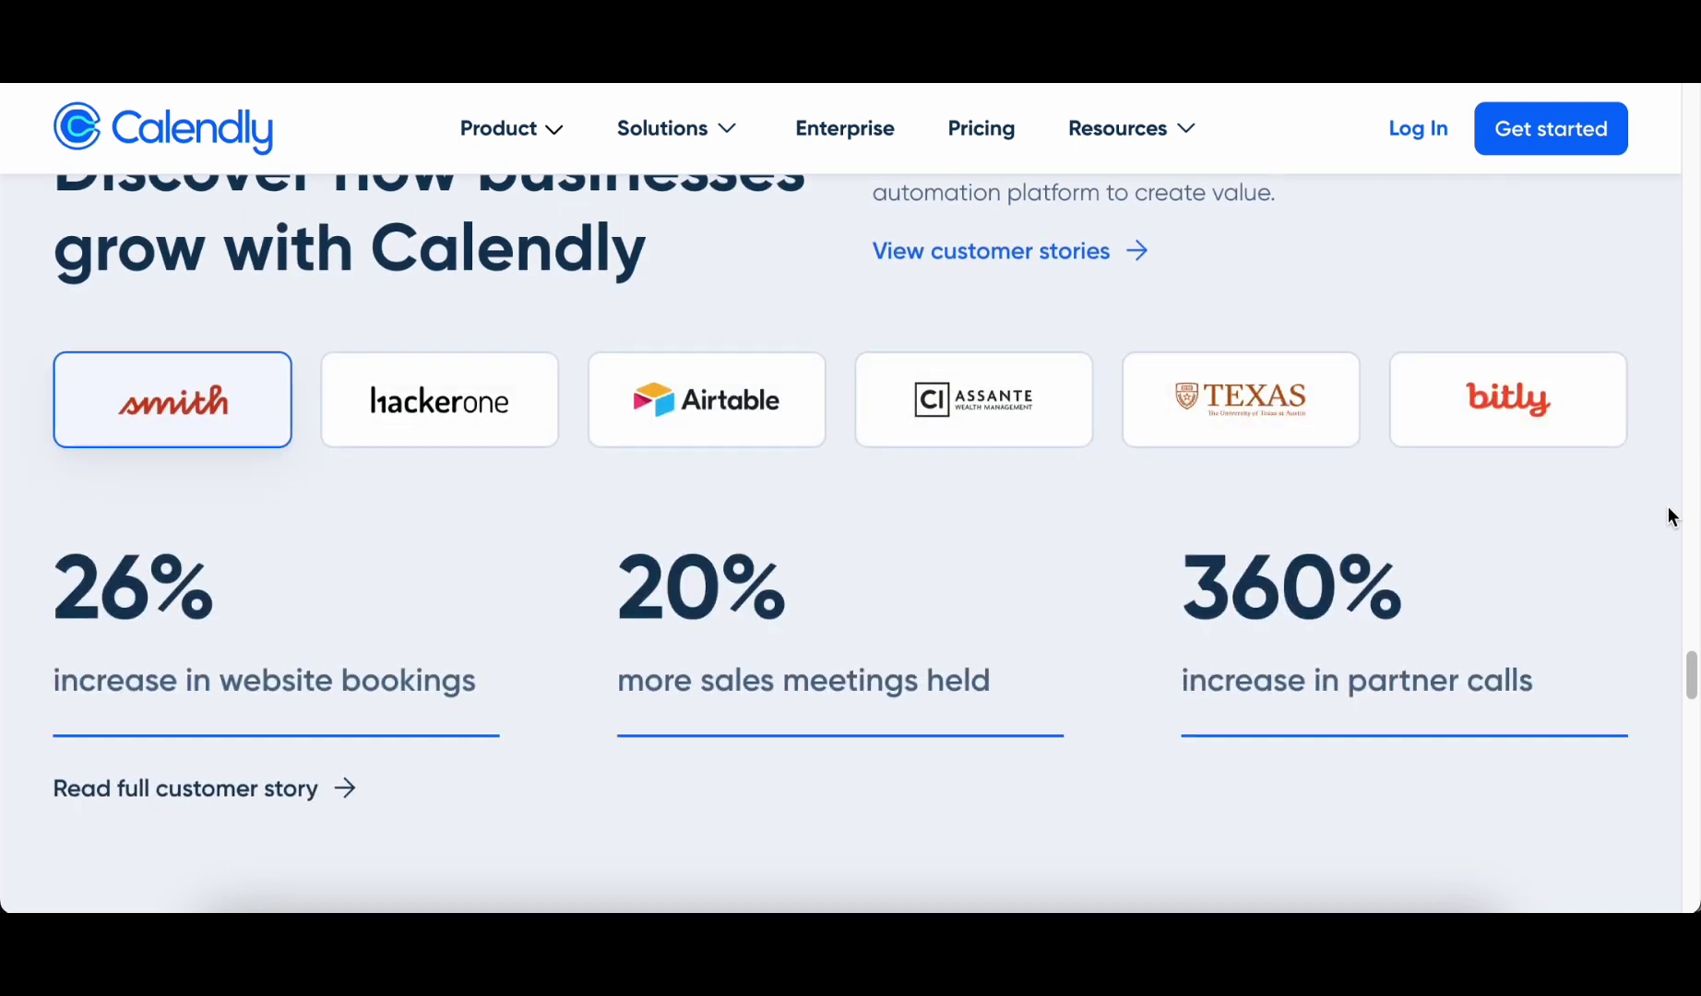
scroll(1672, 516, down, 2)
scroll(1670, 516, down, 20)
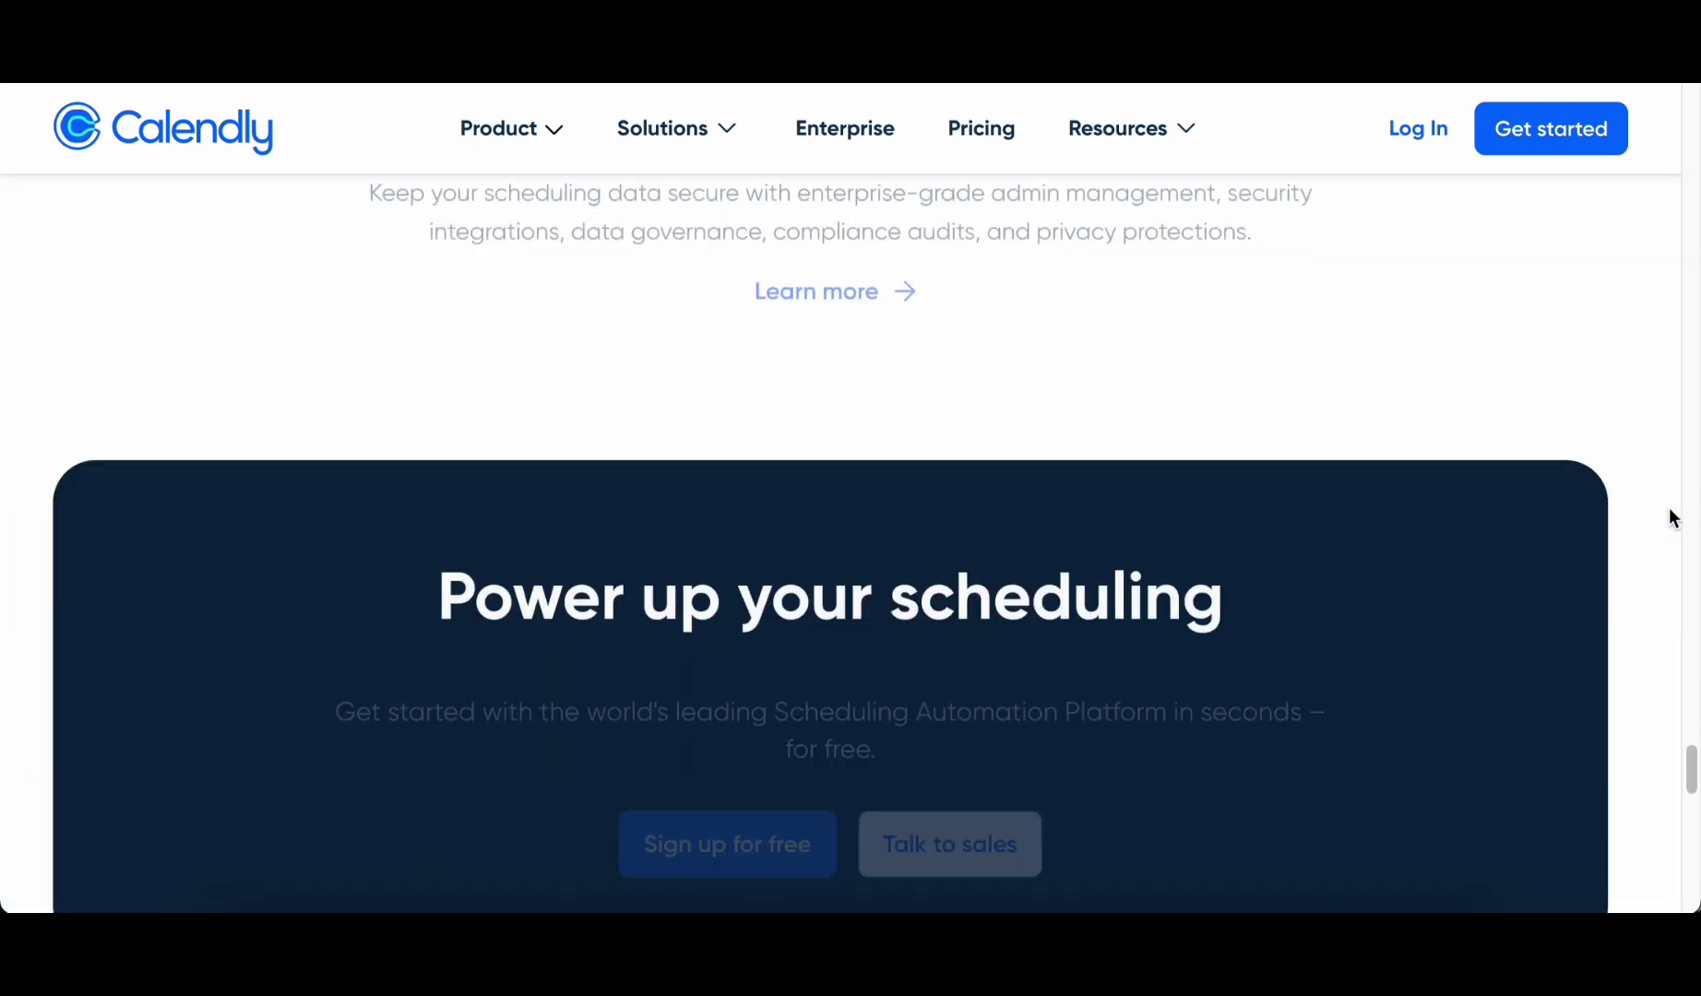
scroll(1670, 517, down, 3)
scroll(1670, 516, up, 15)
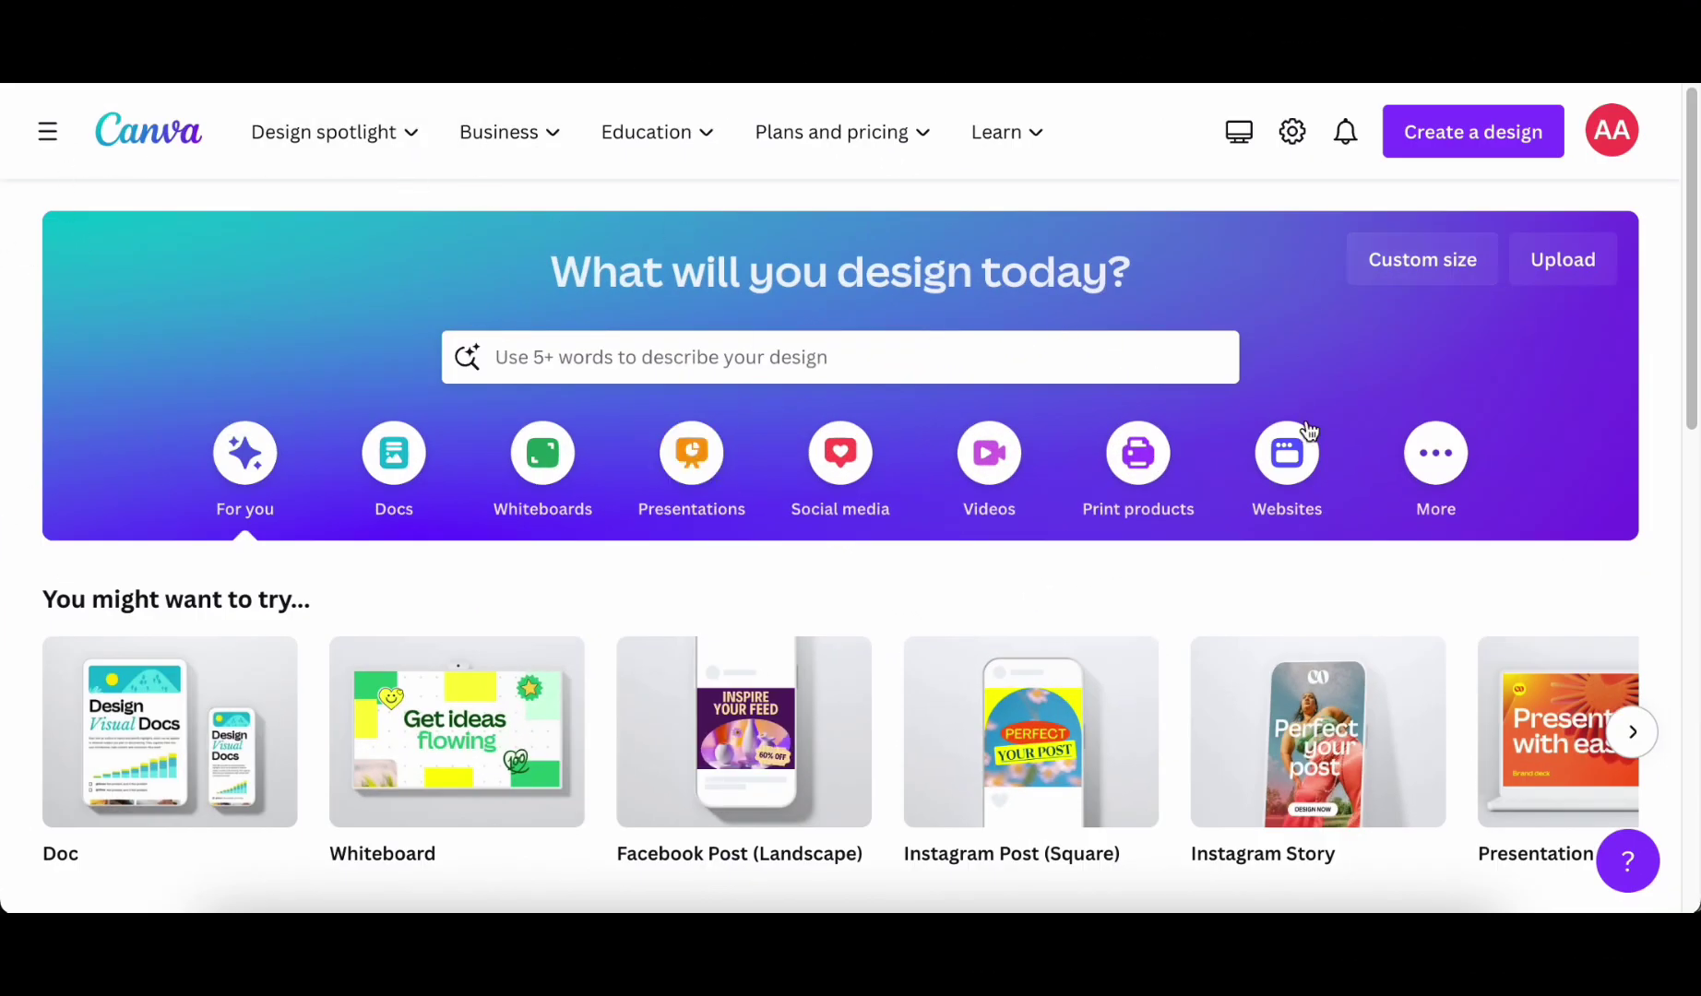
- Show Canva's Presentations category and scroll through its 16:9, Mobile-First and 4:3 template rows
scroll(1329, 396, down, 3)
scroll(1547, 378, up, 2)
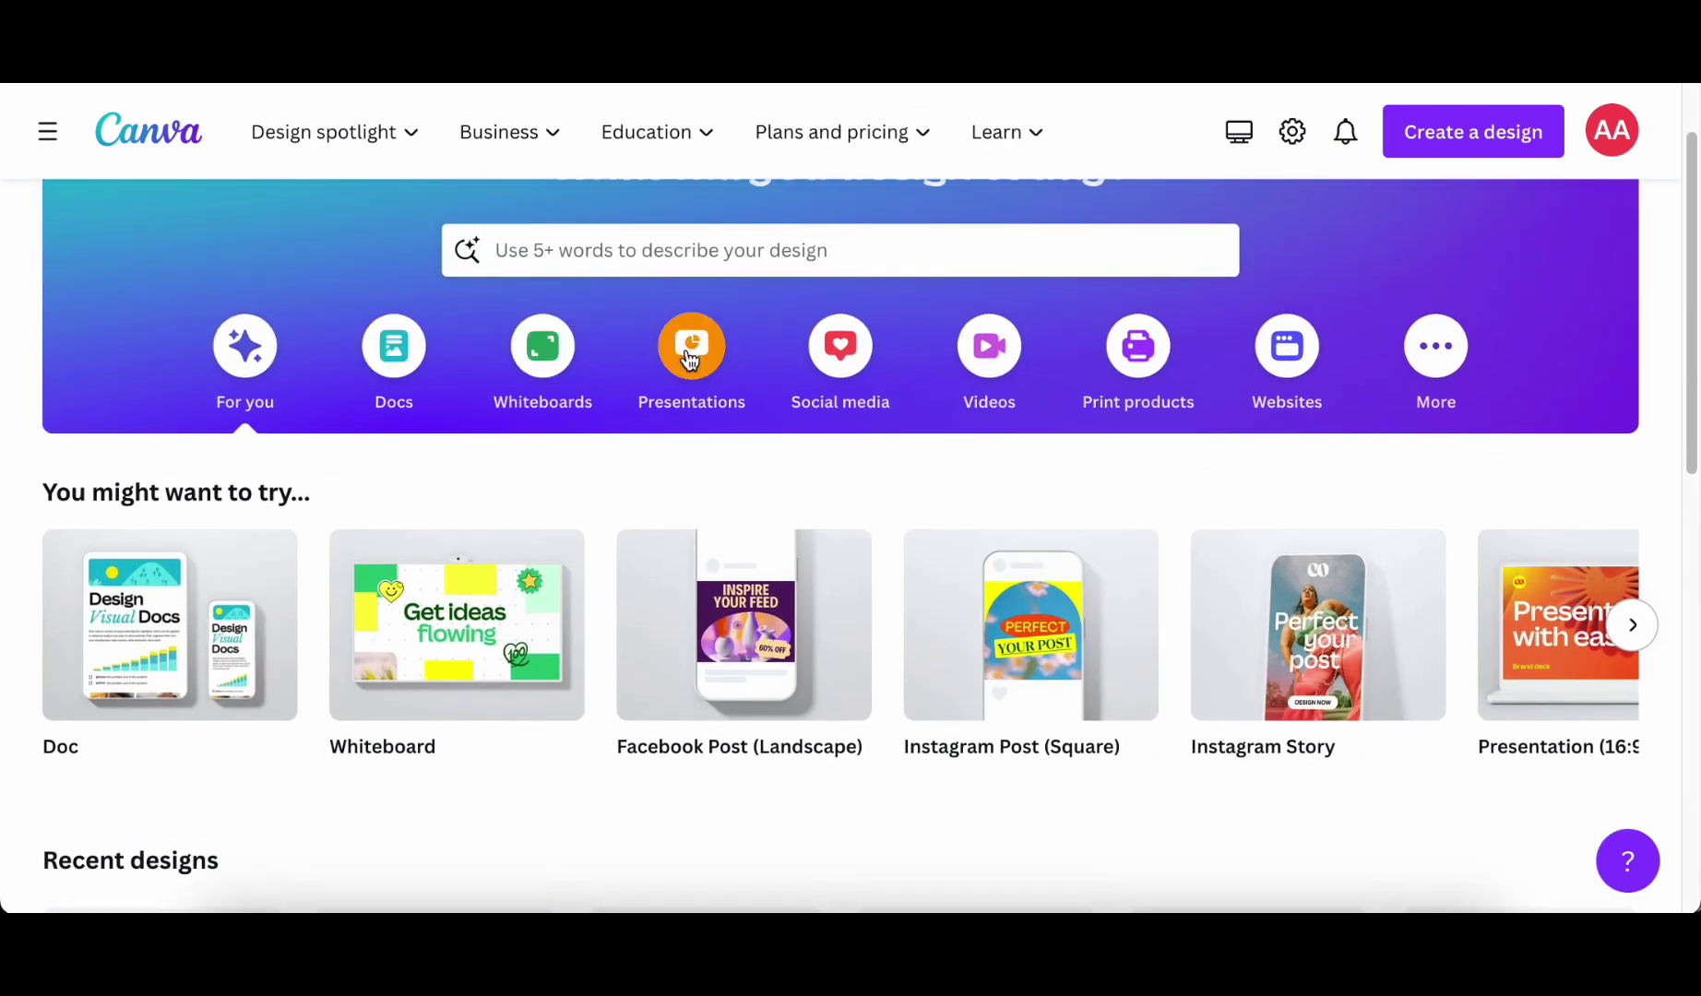
click(692, 346)
scroll(1569, 494, down, 3)
scroll(1628, 472, down, 3)
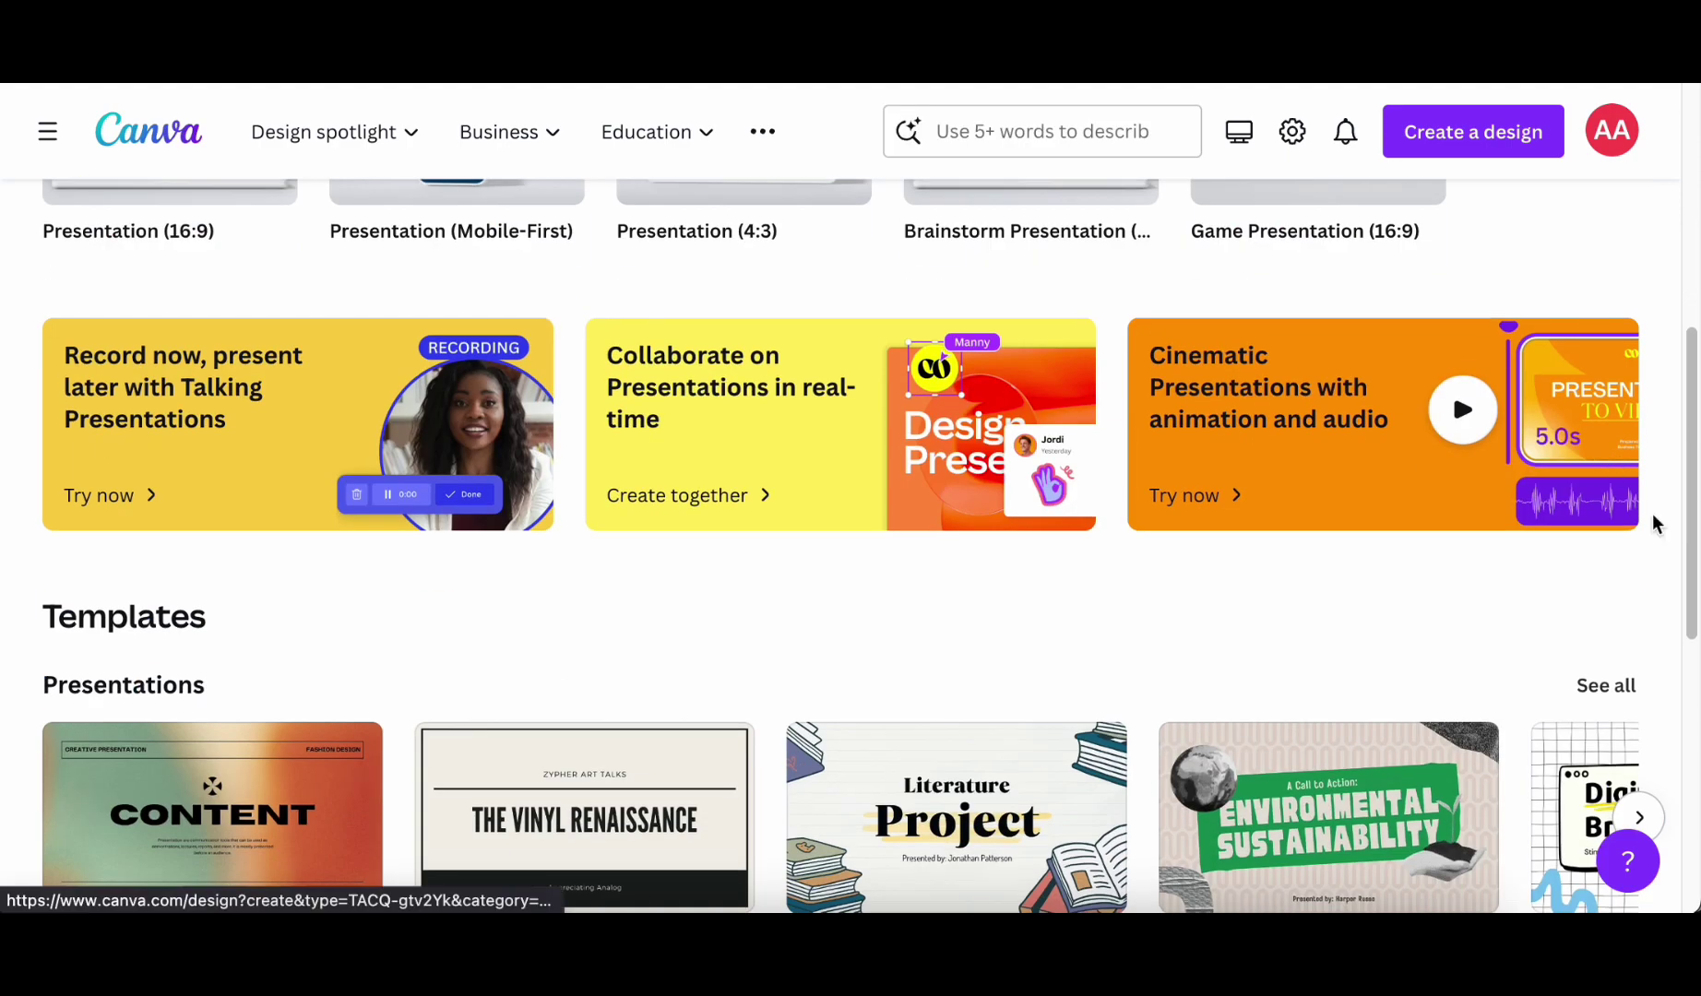
scroll(1640, 595, down, 6)
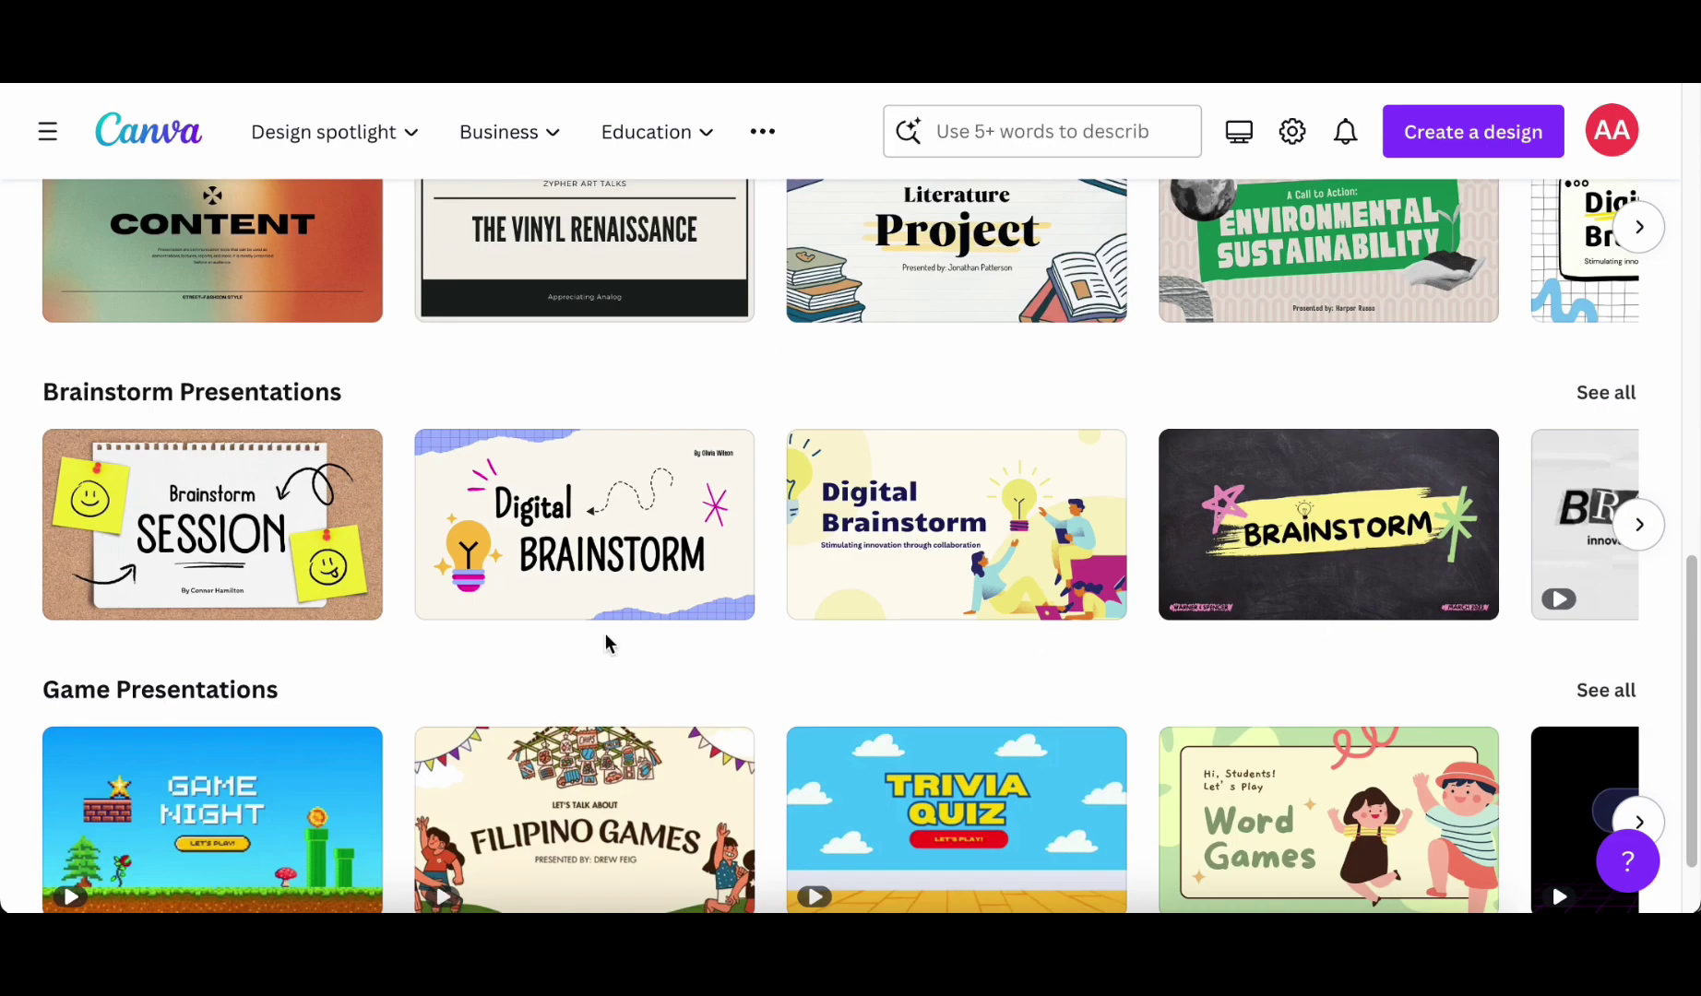
scroll(1575, 698, down, 2)
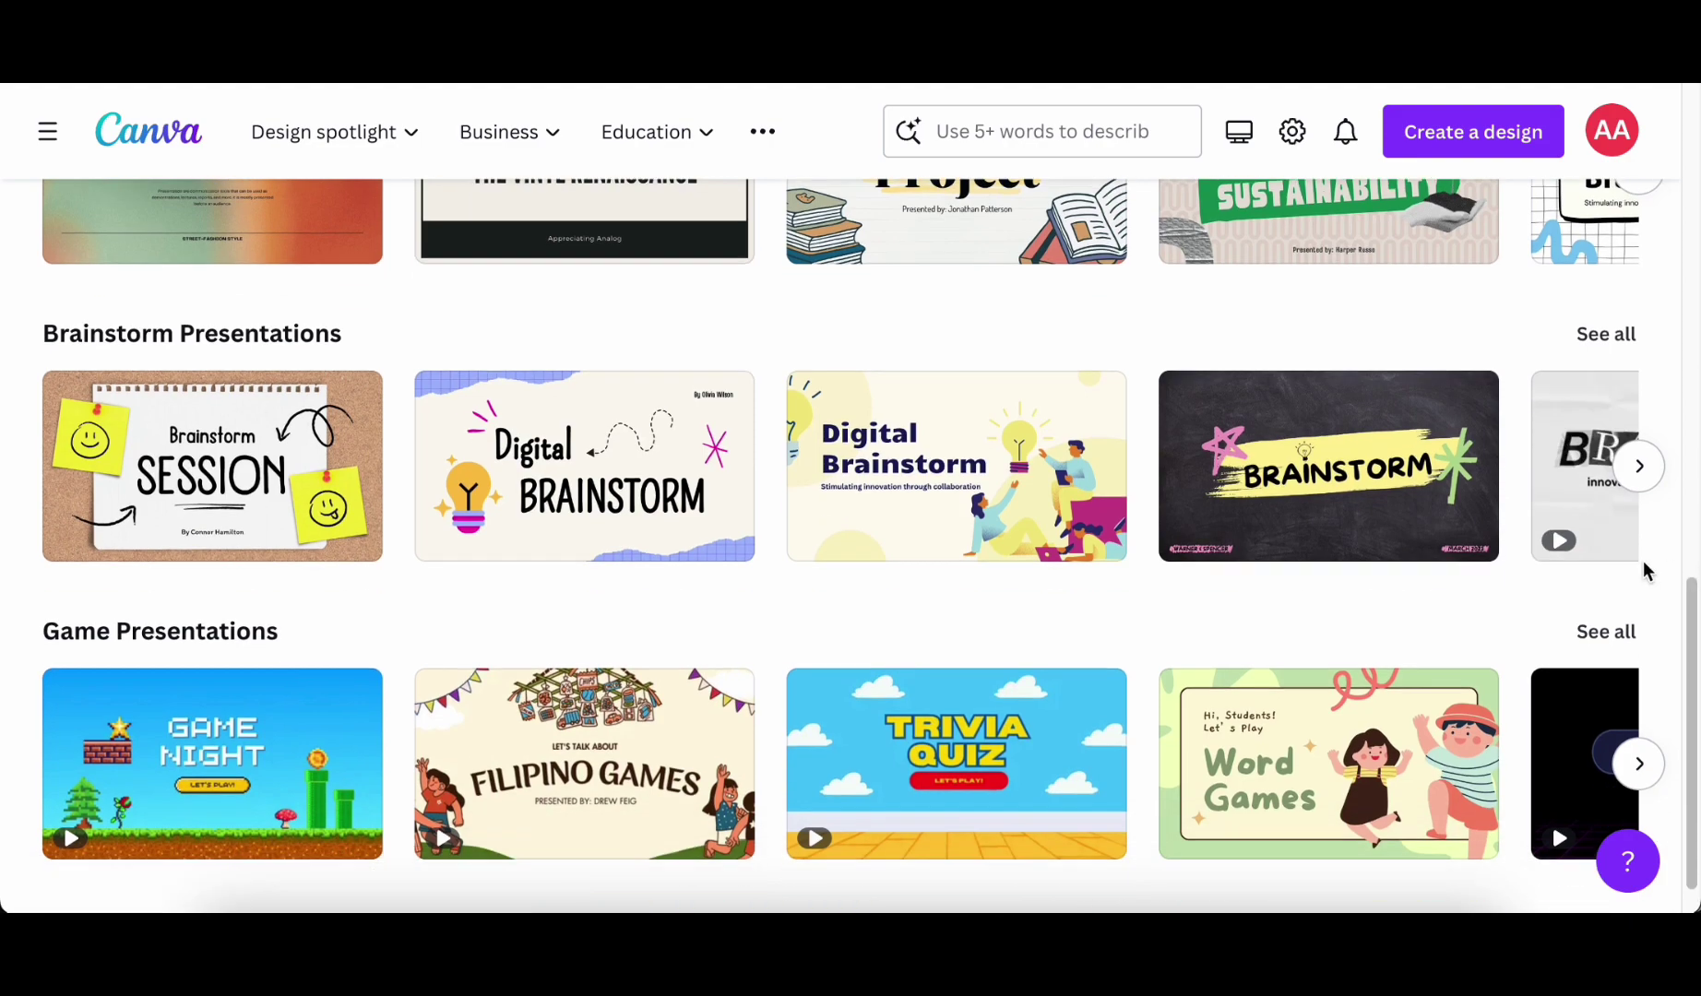
scroll(1641, 568, up, 12)
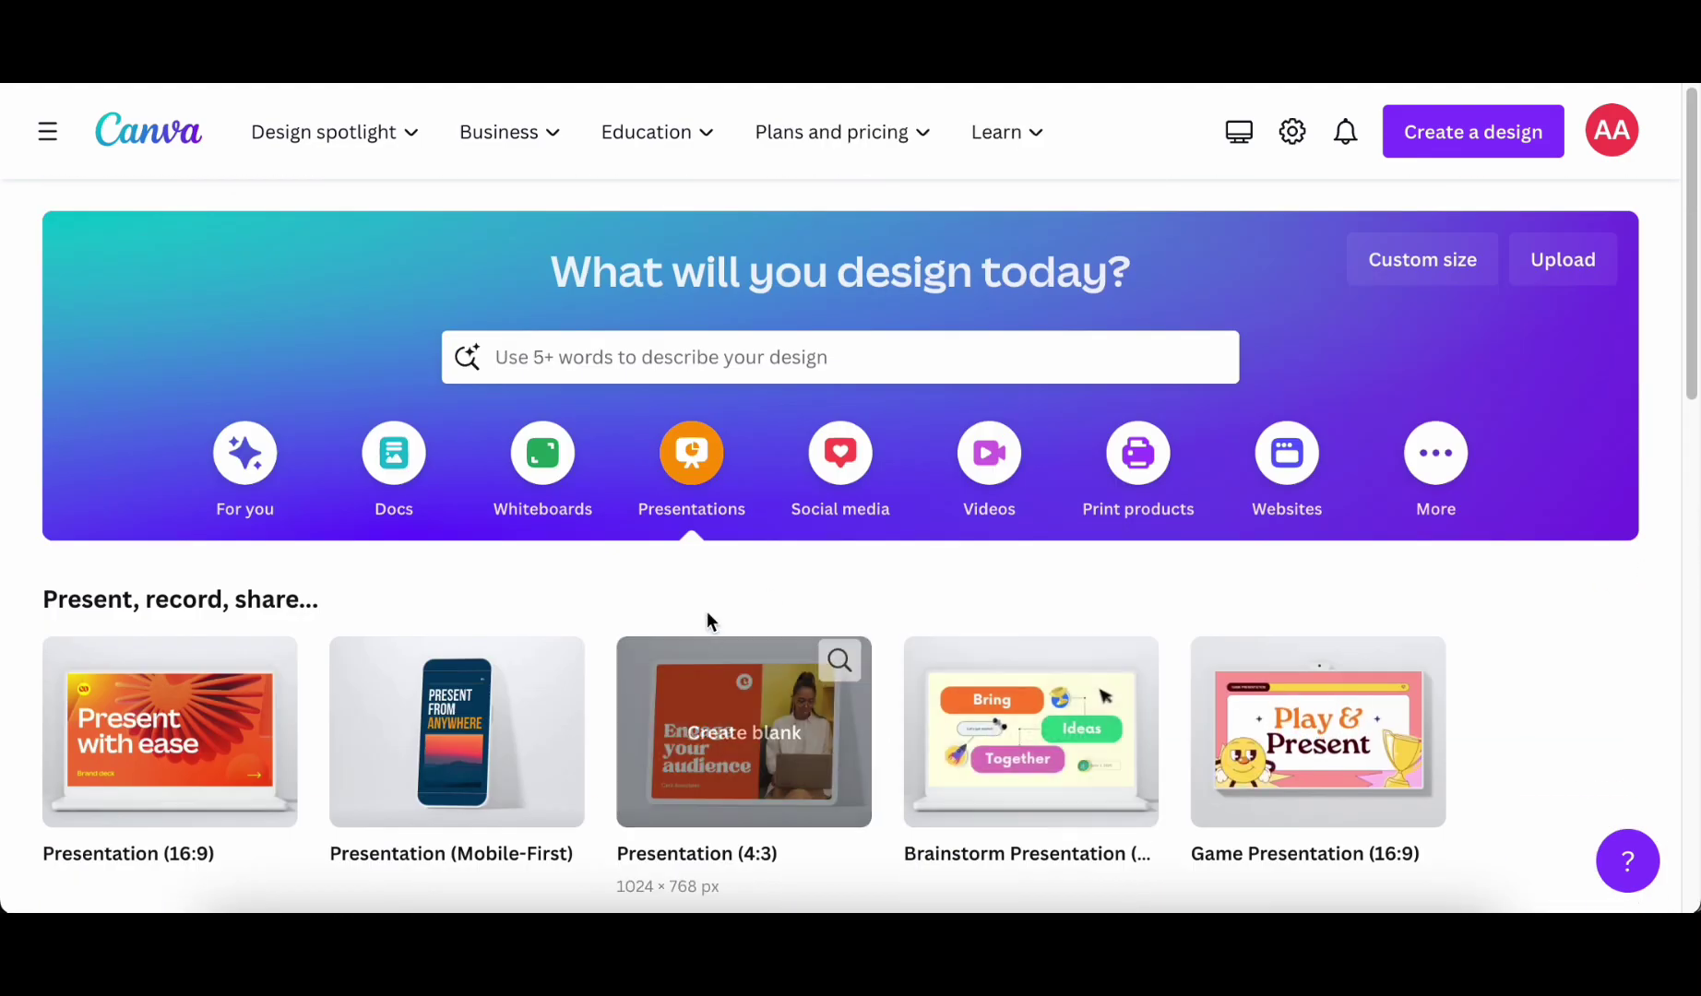
- Switch to the Social media category and scroll down through its template rows
click(816, 504)
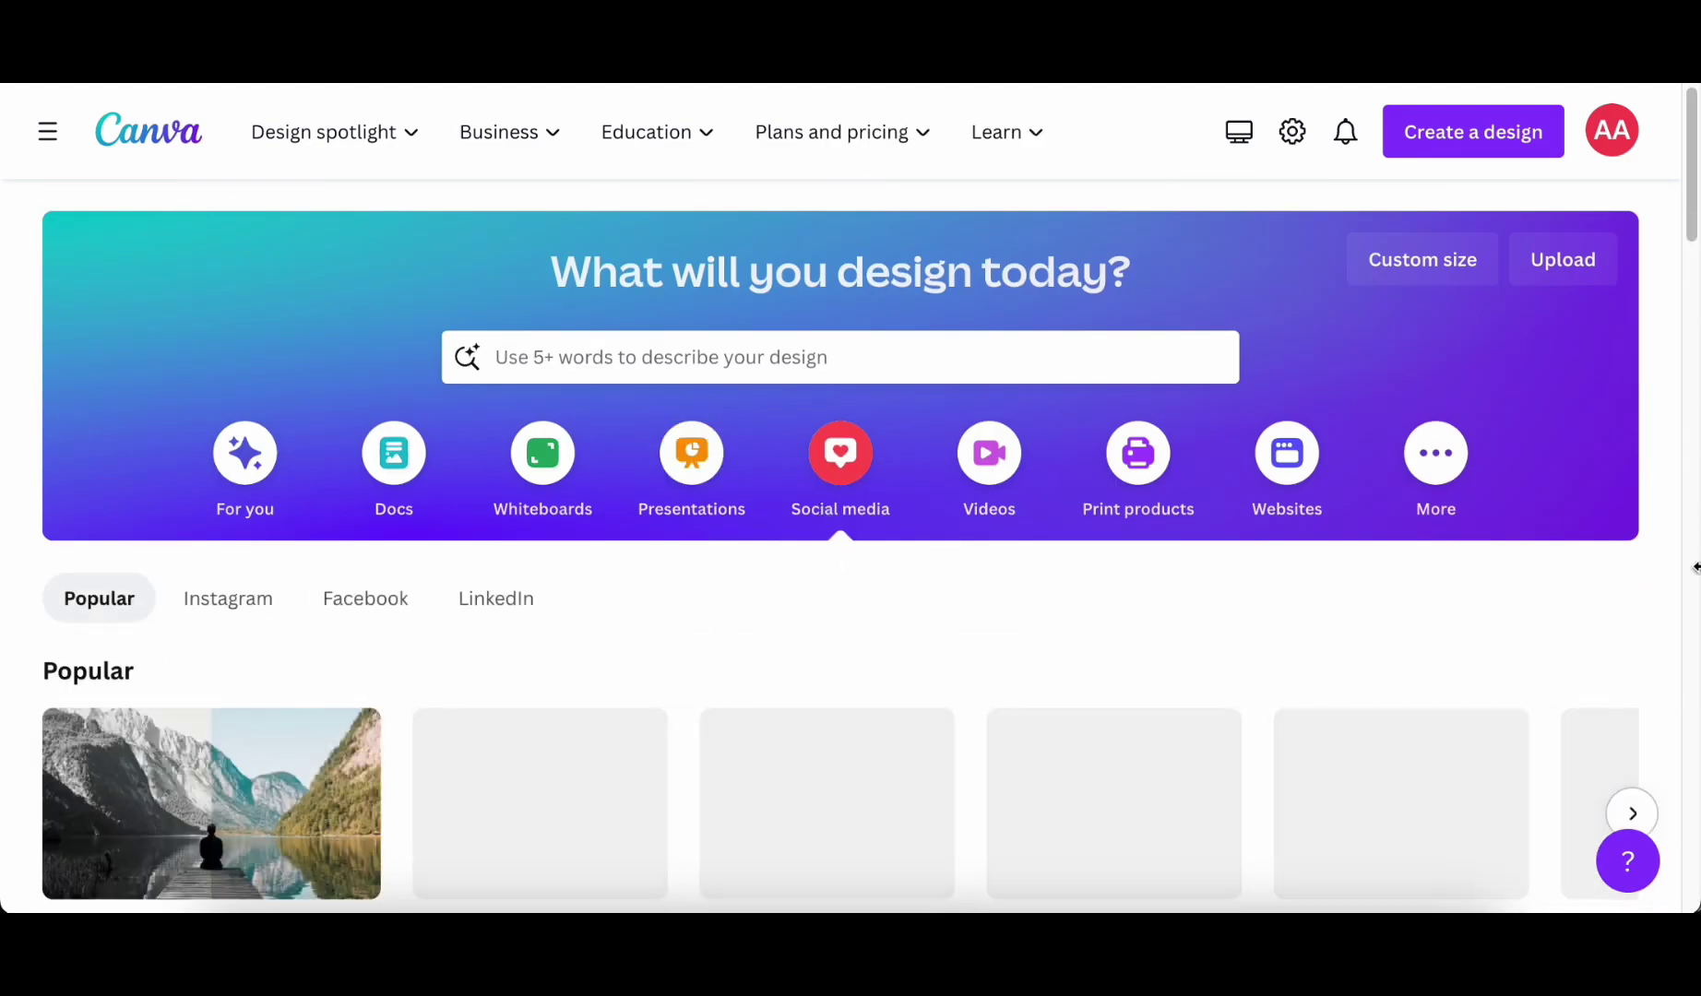
scroll(1695, 566, down, 2)
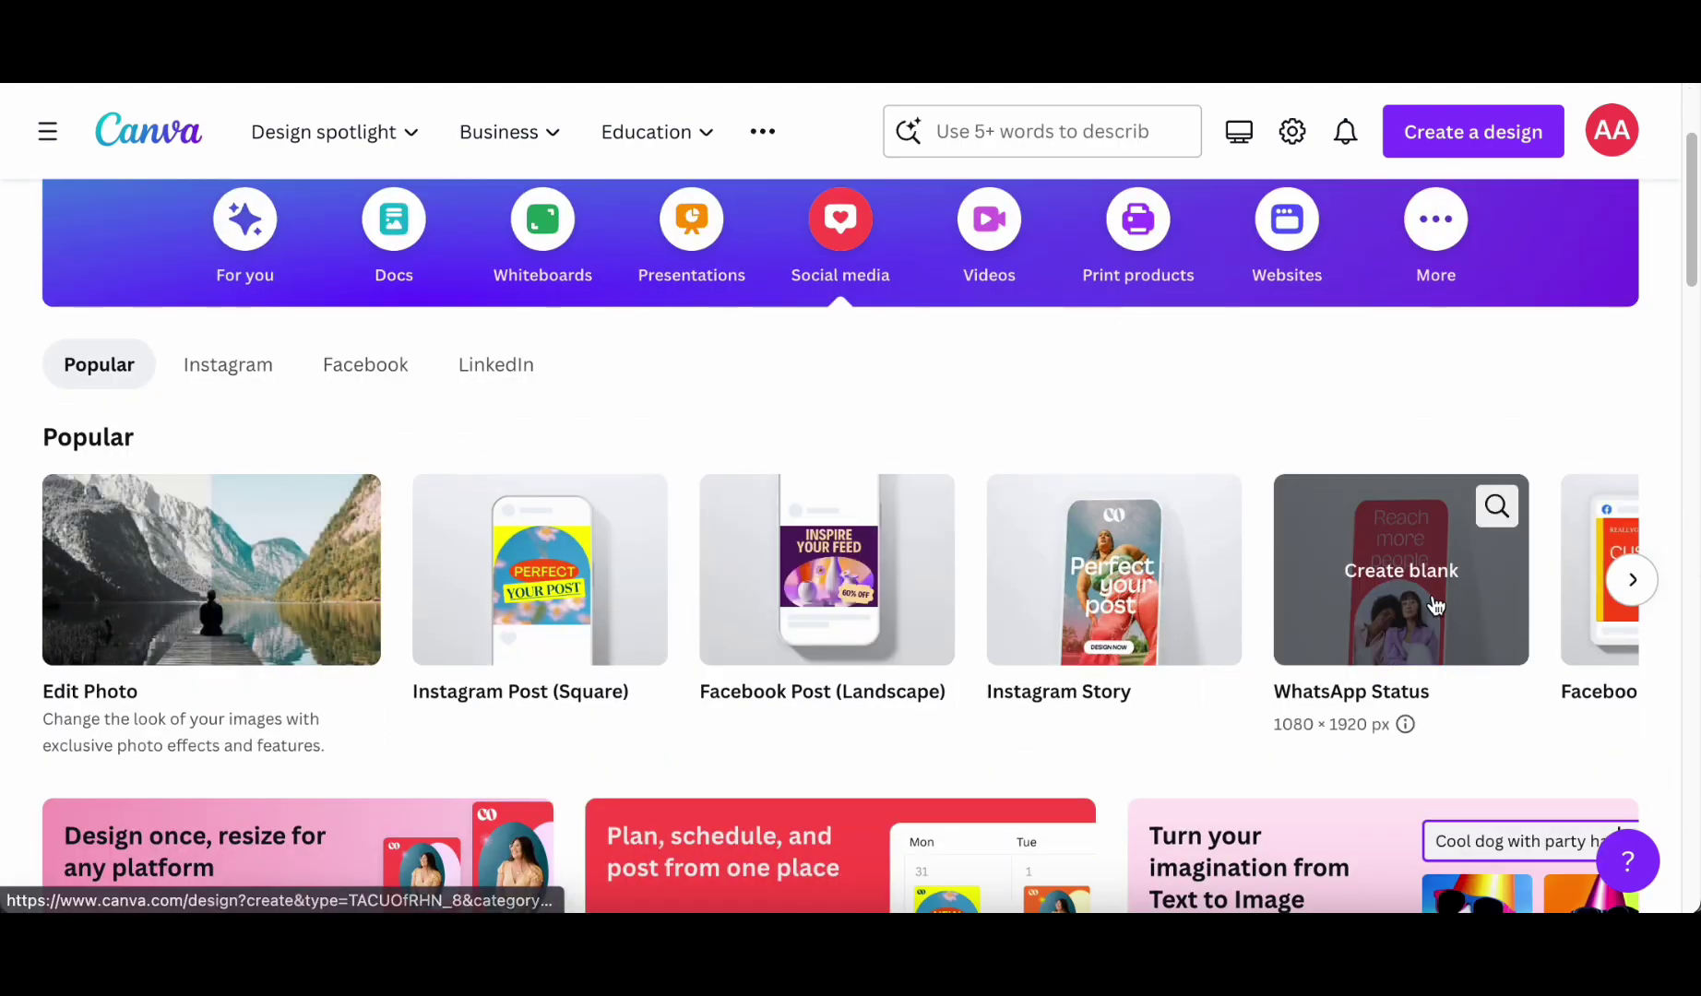
scroll(1435, 605, down, 2)
scroll(1435, 605, down, 3)
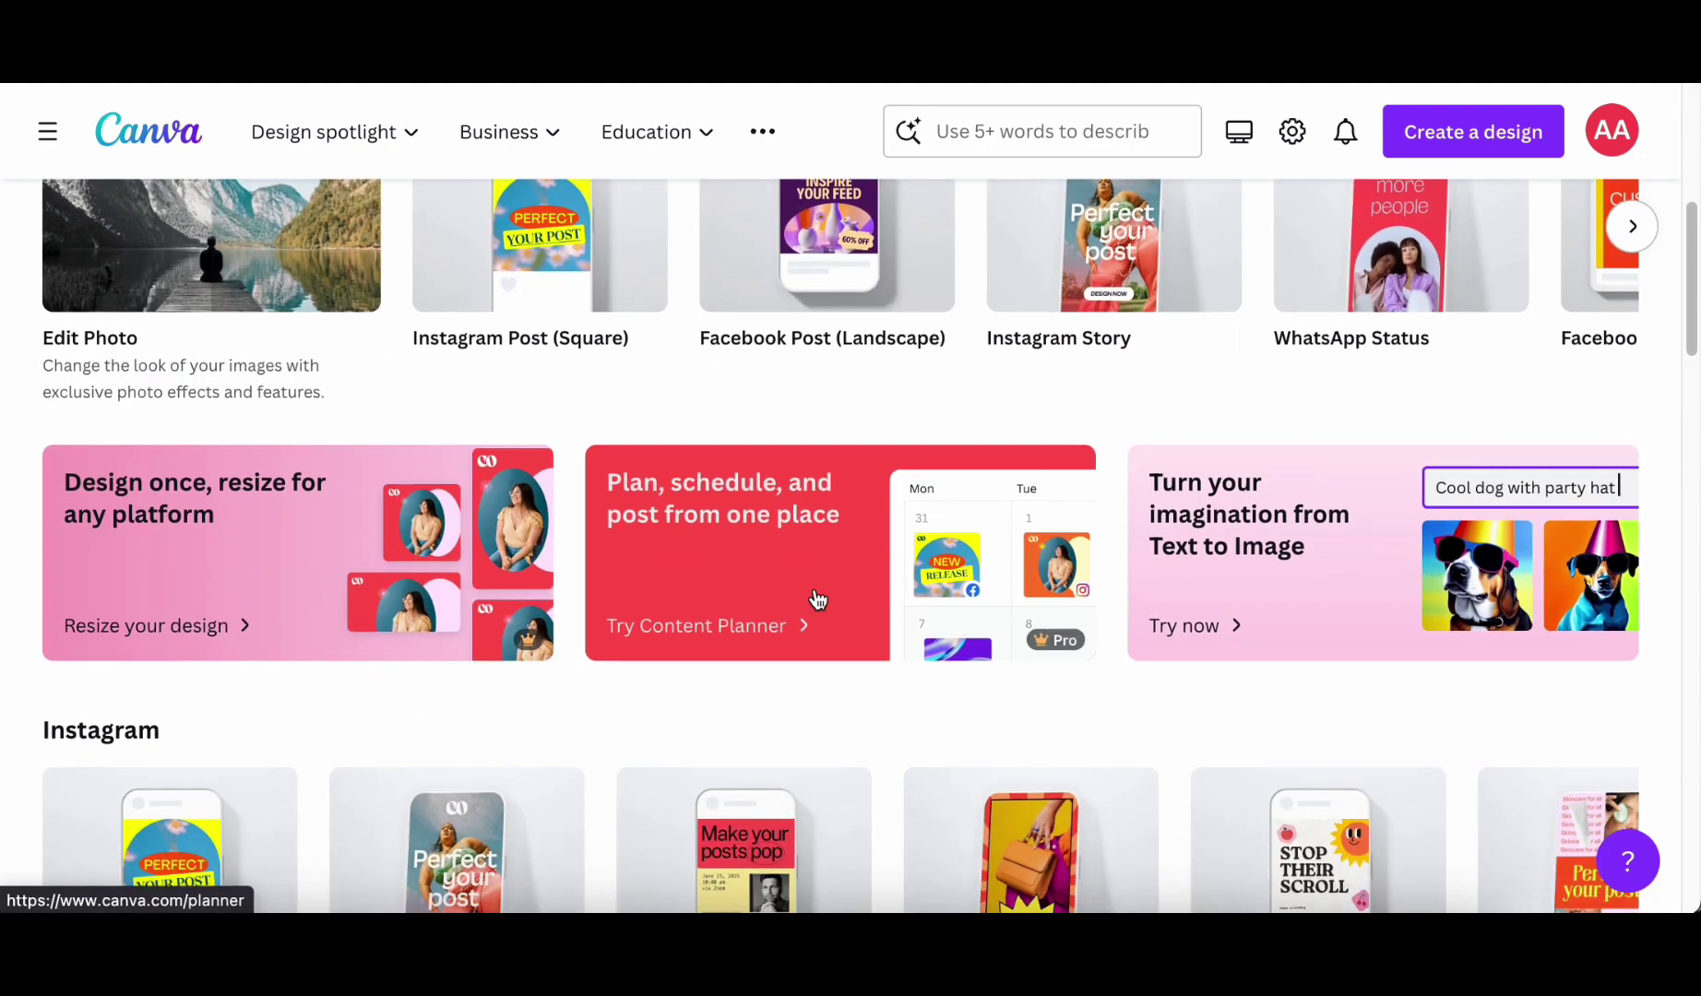
scroll(1655, 535, down, 3)
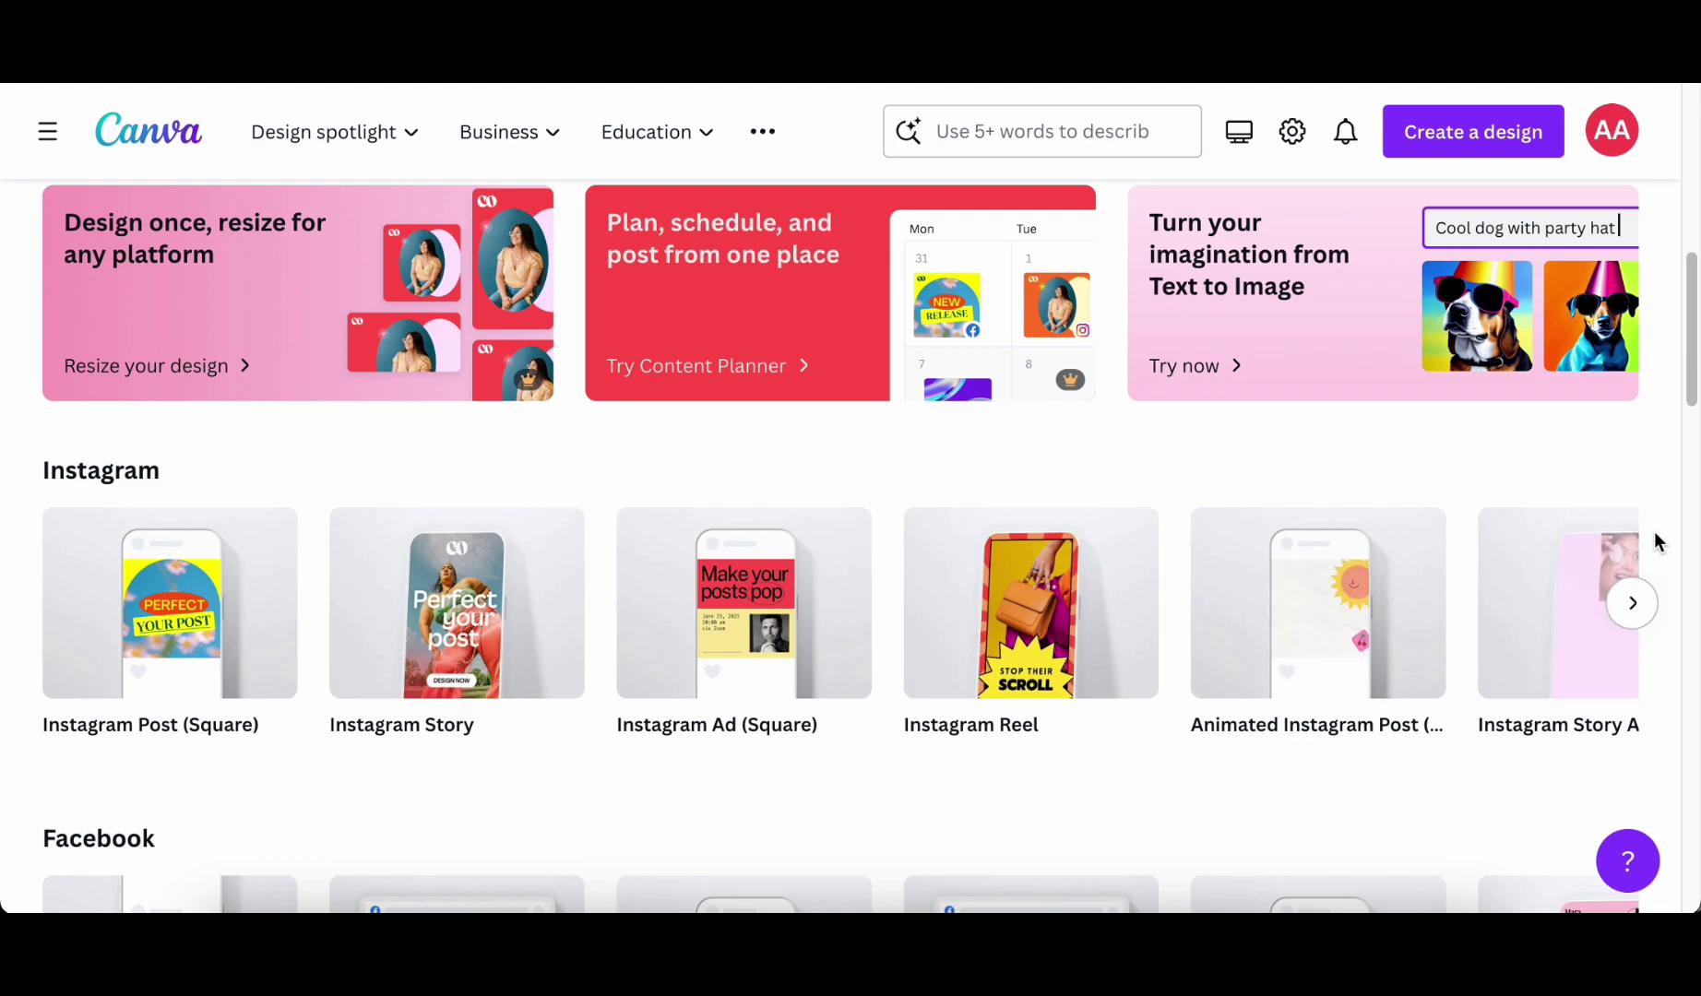
scroll(1655, 535, down, 2)
scroll(1654, 542, down, 3)
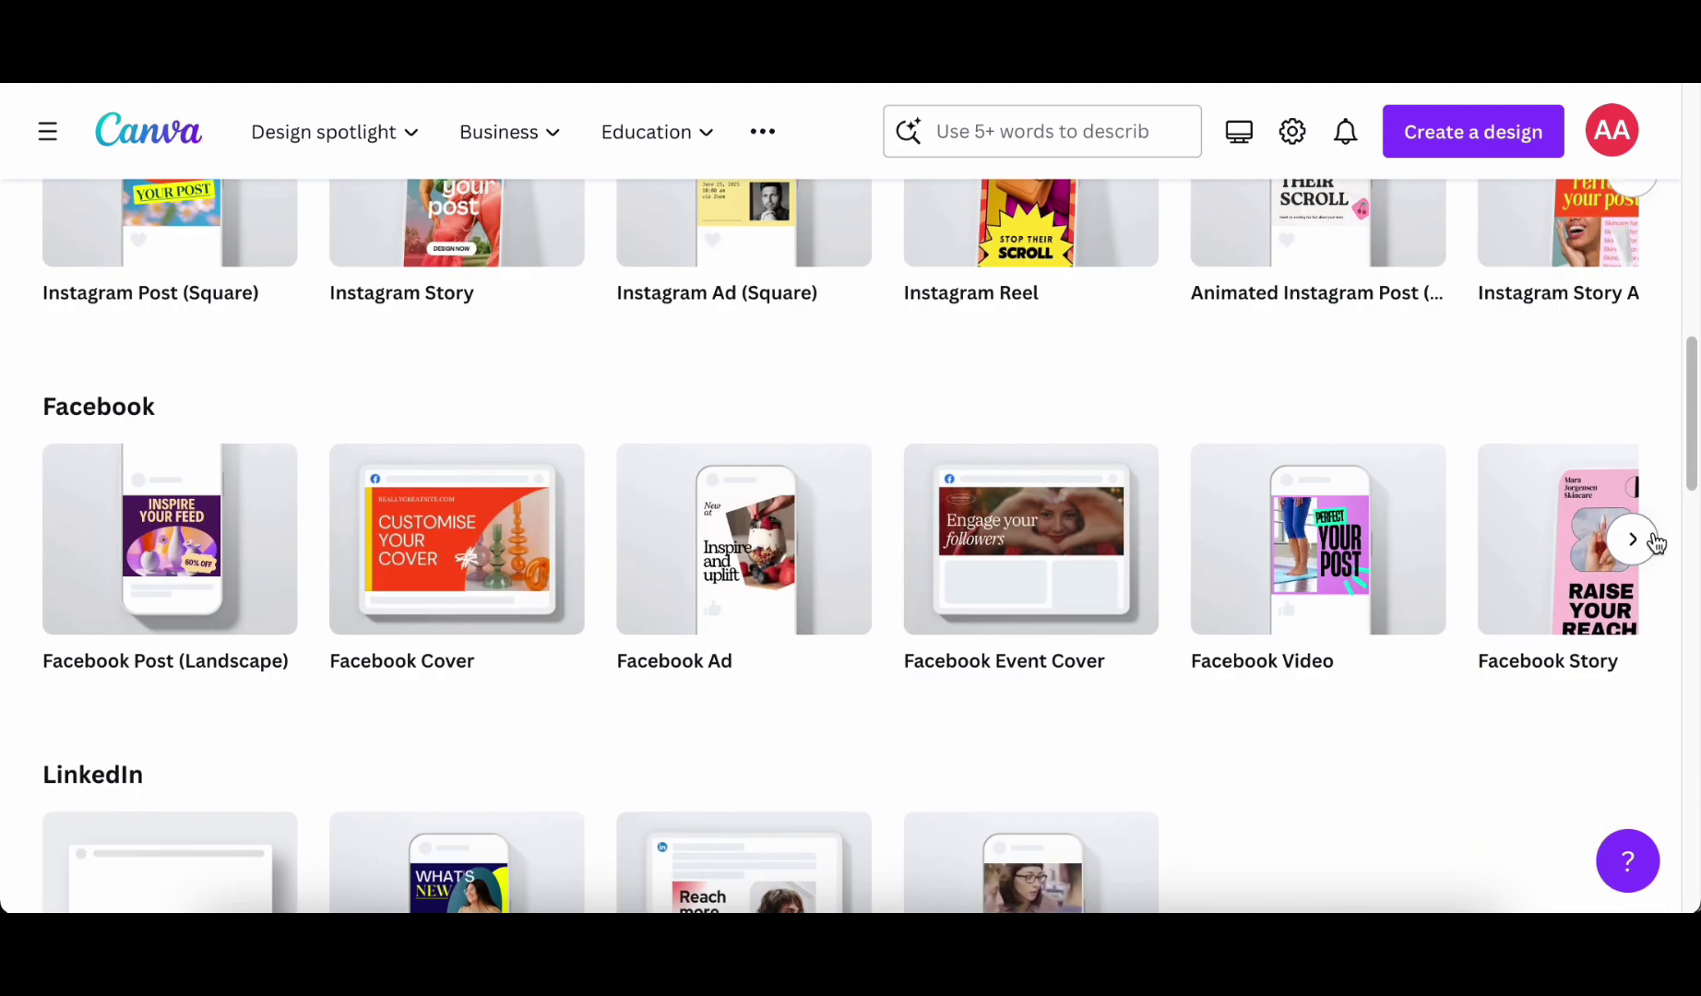
scroll(1655, 542, down, 10)
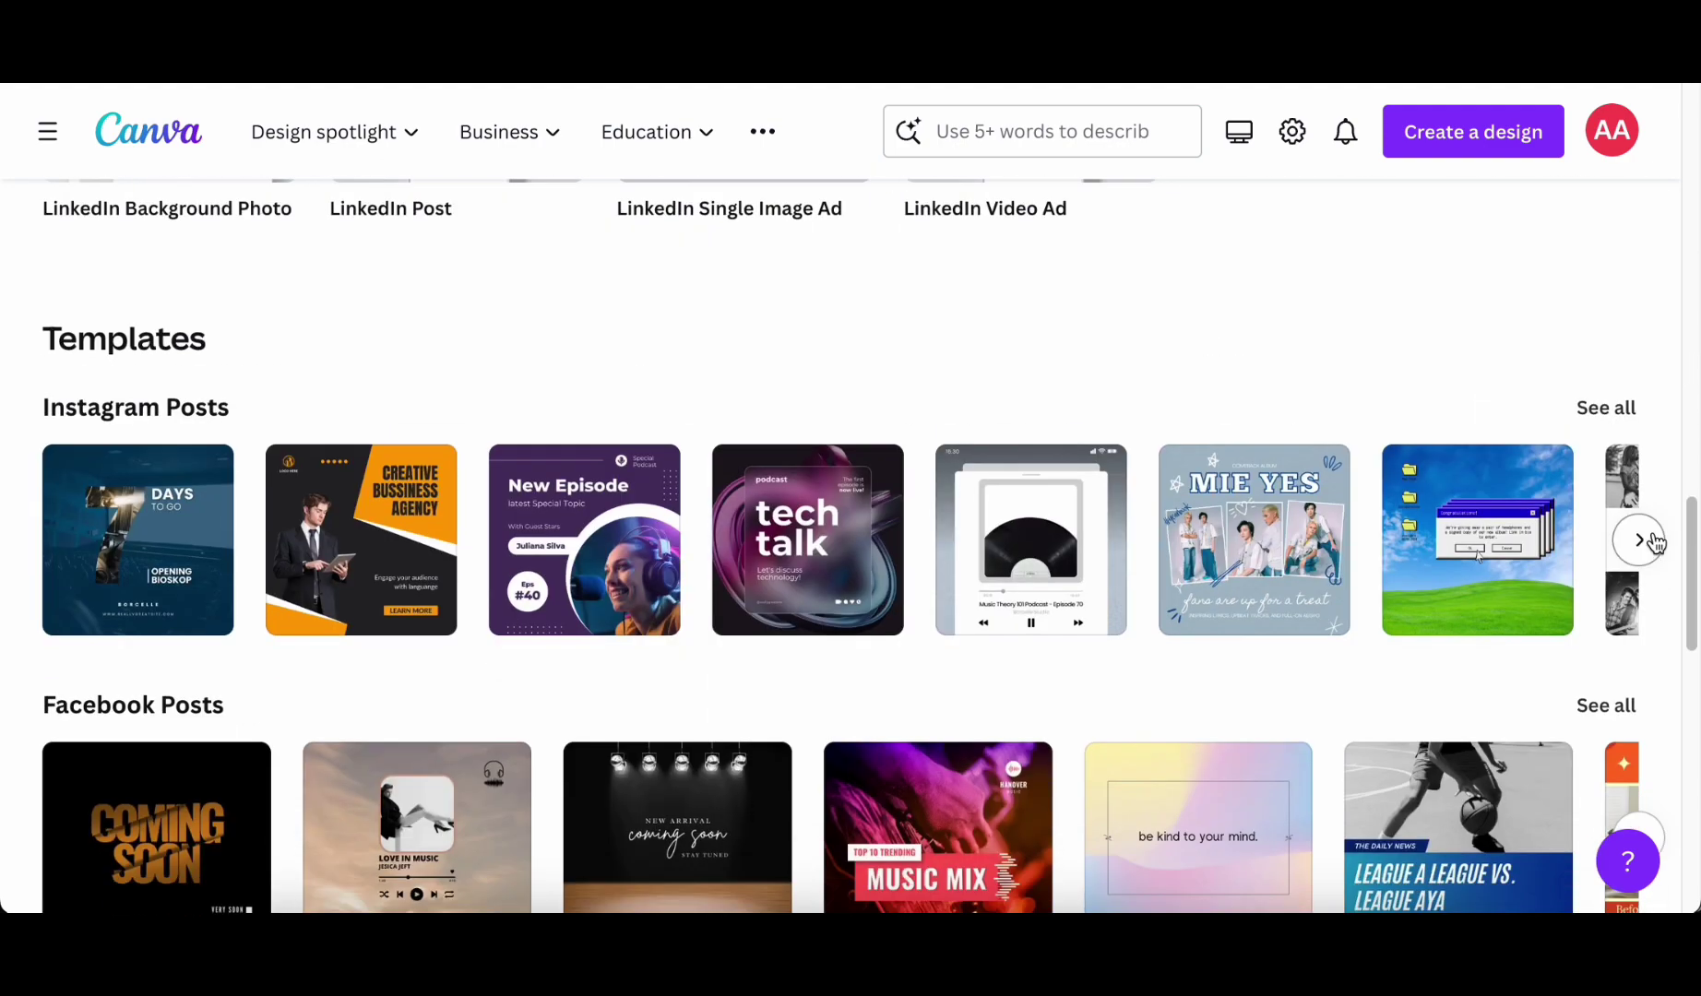
scroll(1655, 541, down, 3)
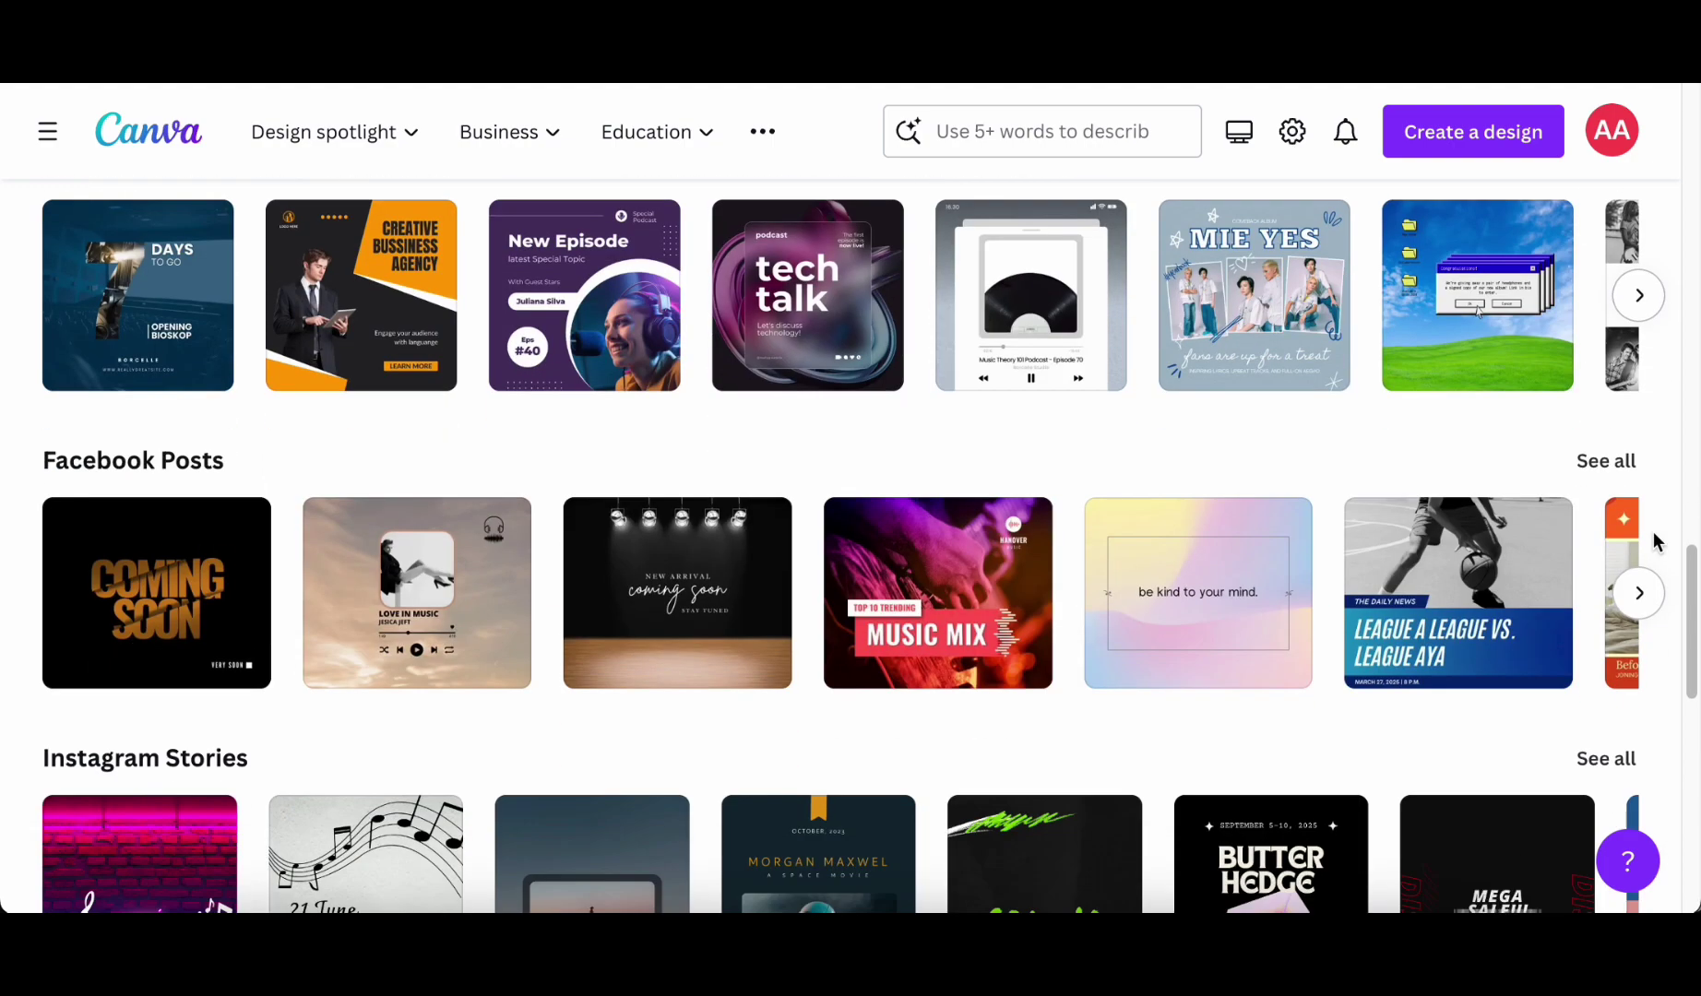
scroll(1652, 541, down, 3)
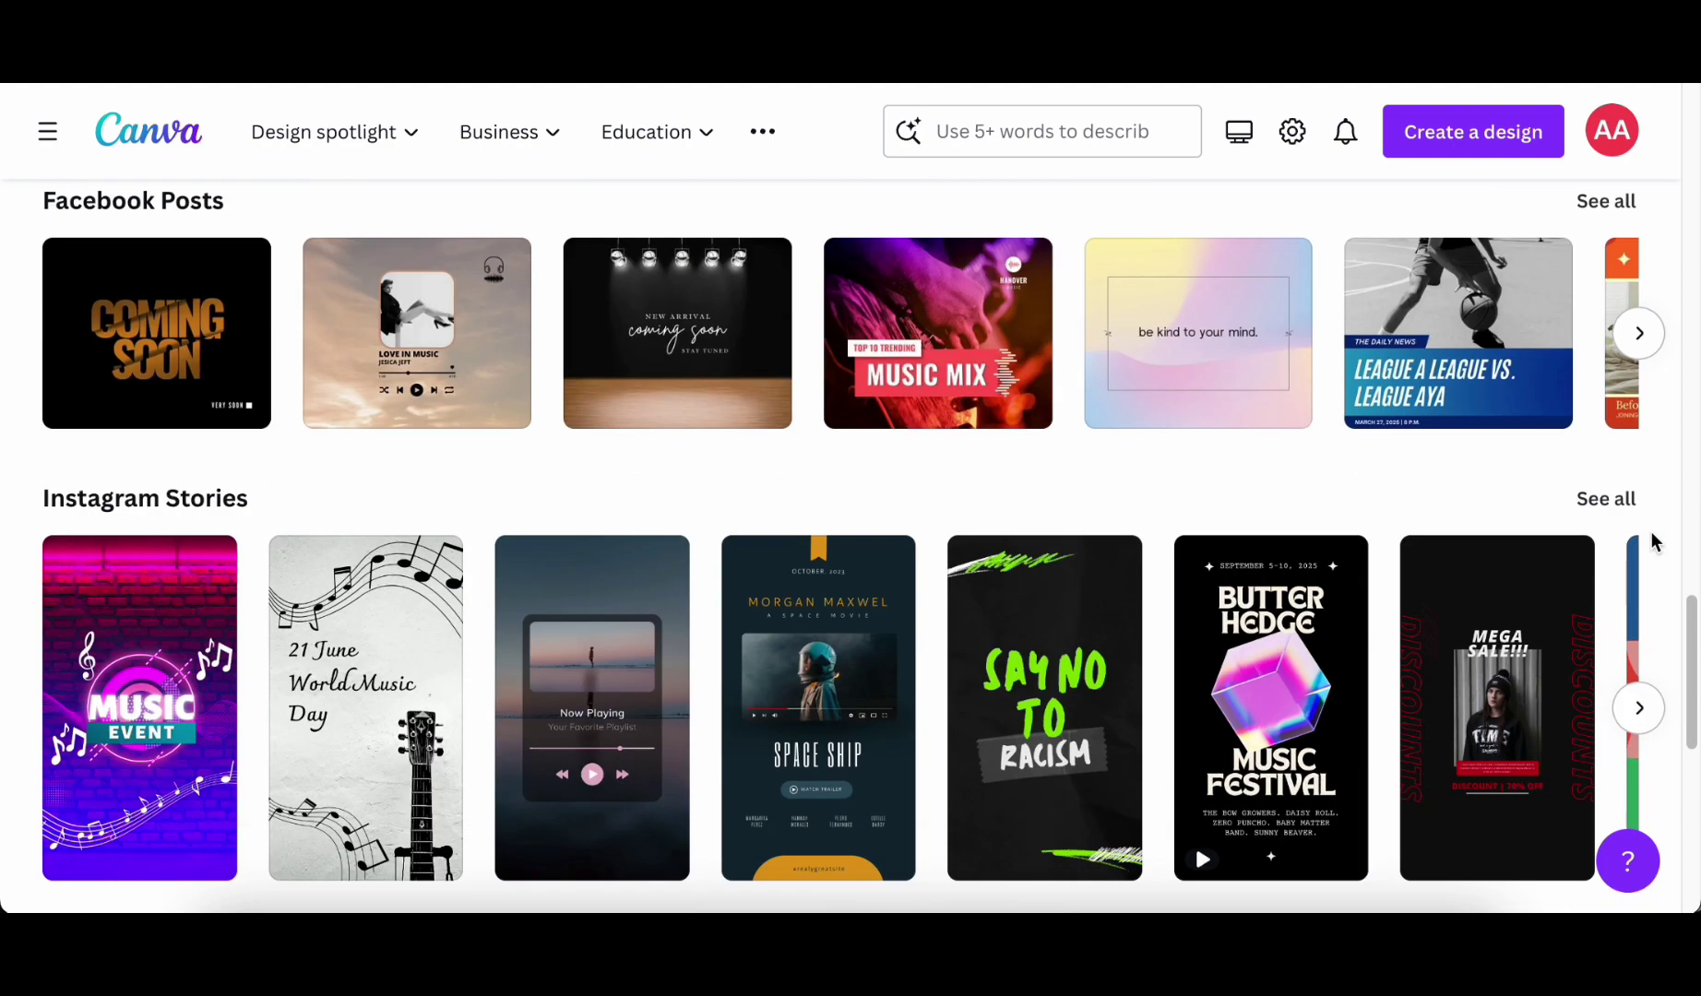
scroll(1652, 531, down, 7)
scroll(1645, 533, up, 2)
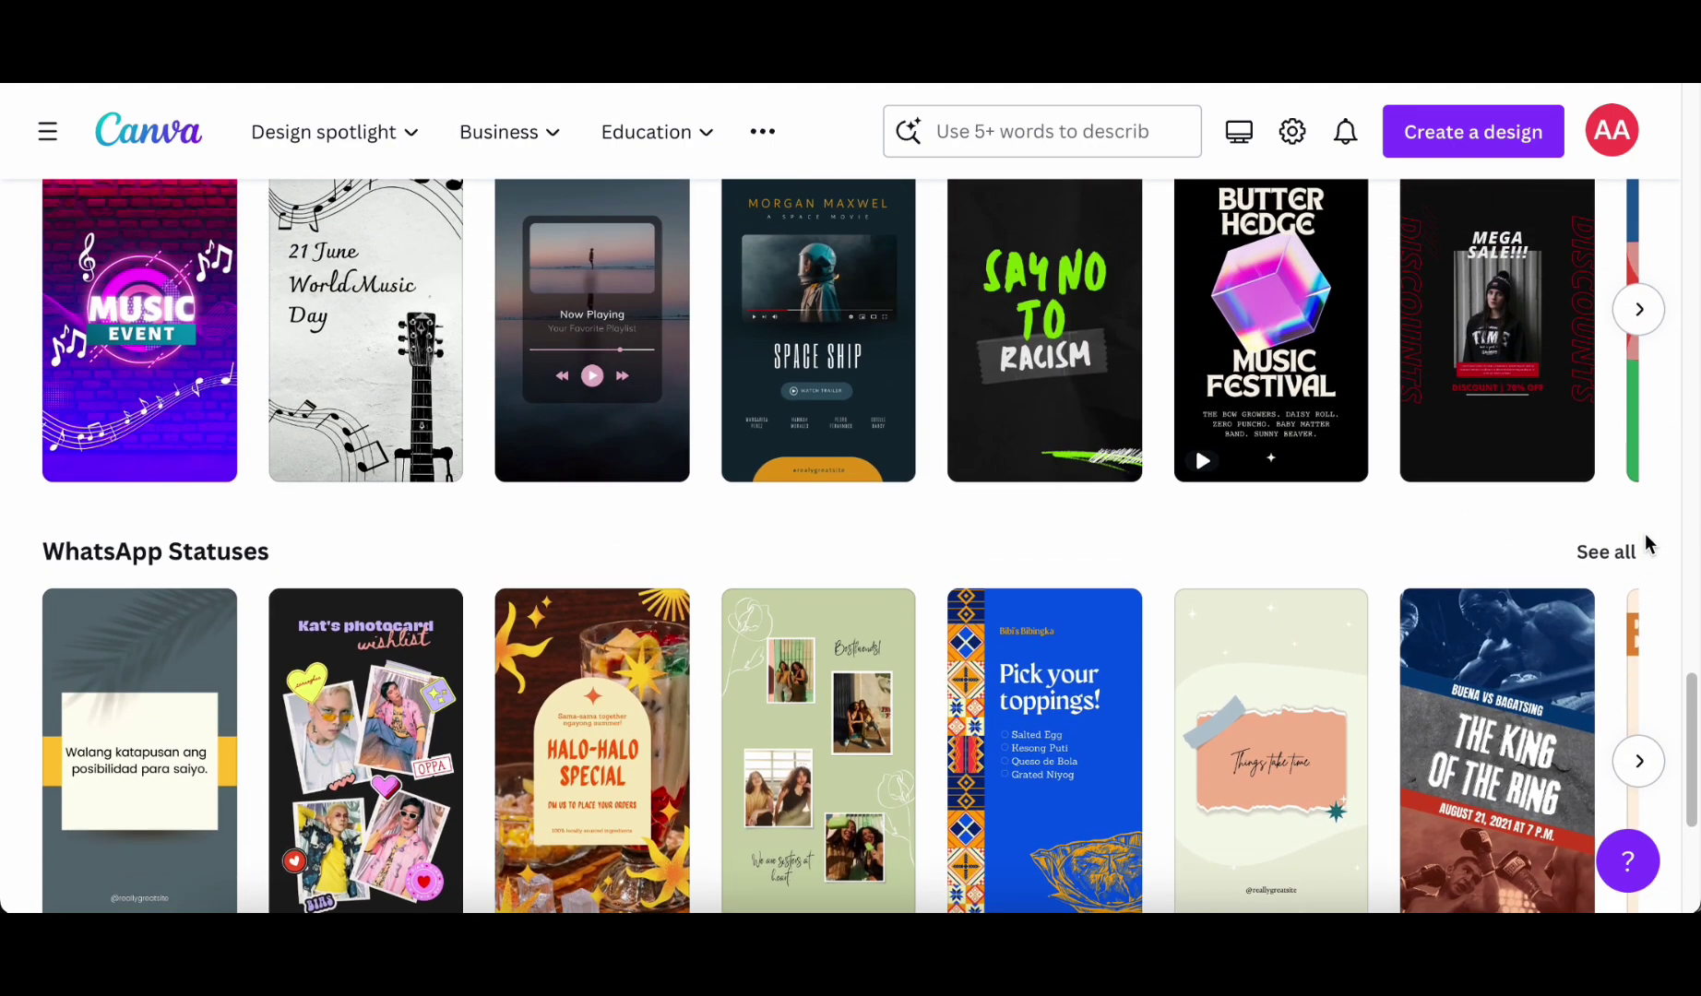
scroll(1648, 545, down, 5)
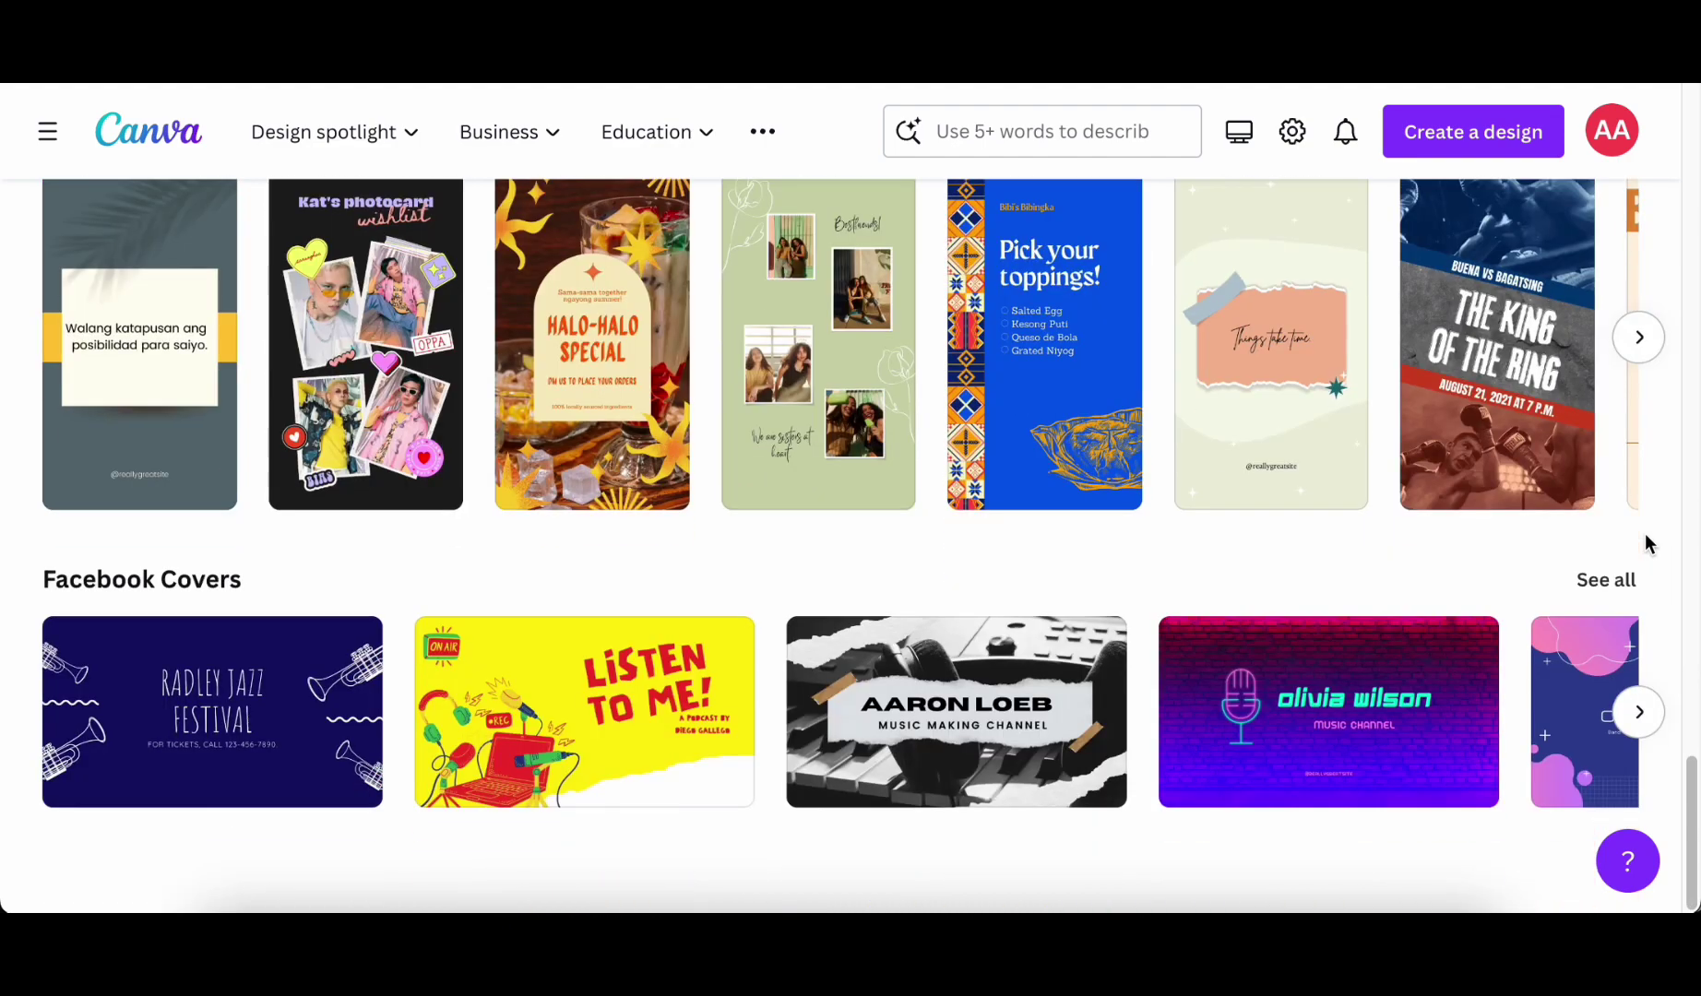
- Page twice through the Facebook Covers templates, then scroll back to the top
click(1641, 712)
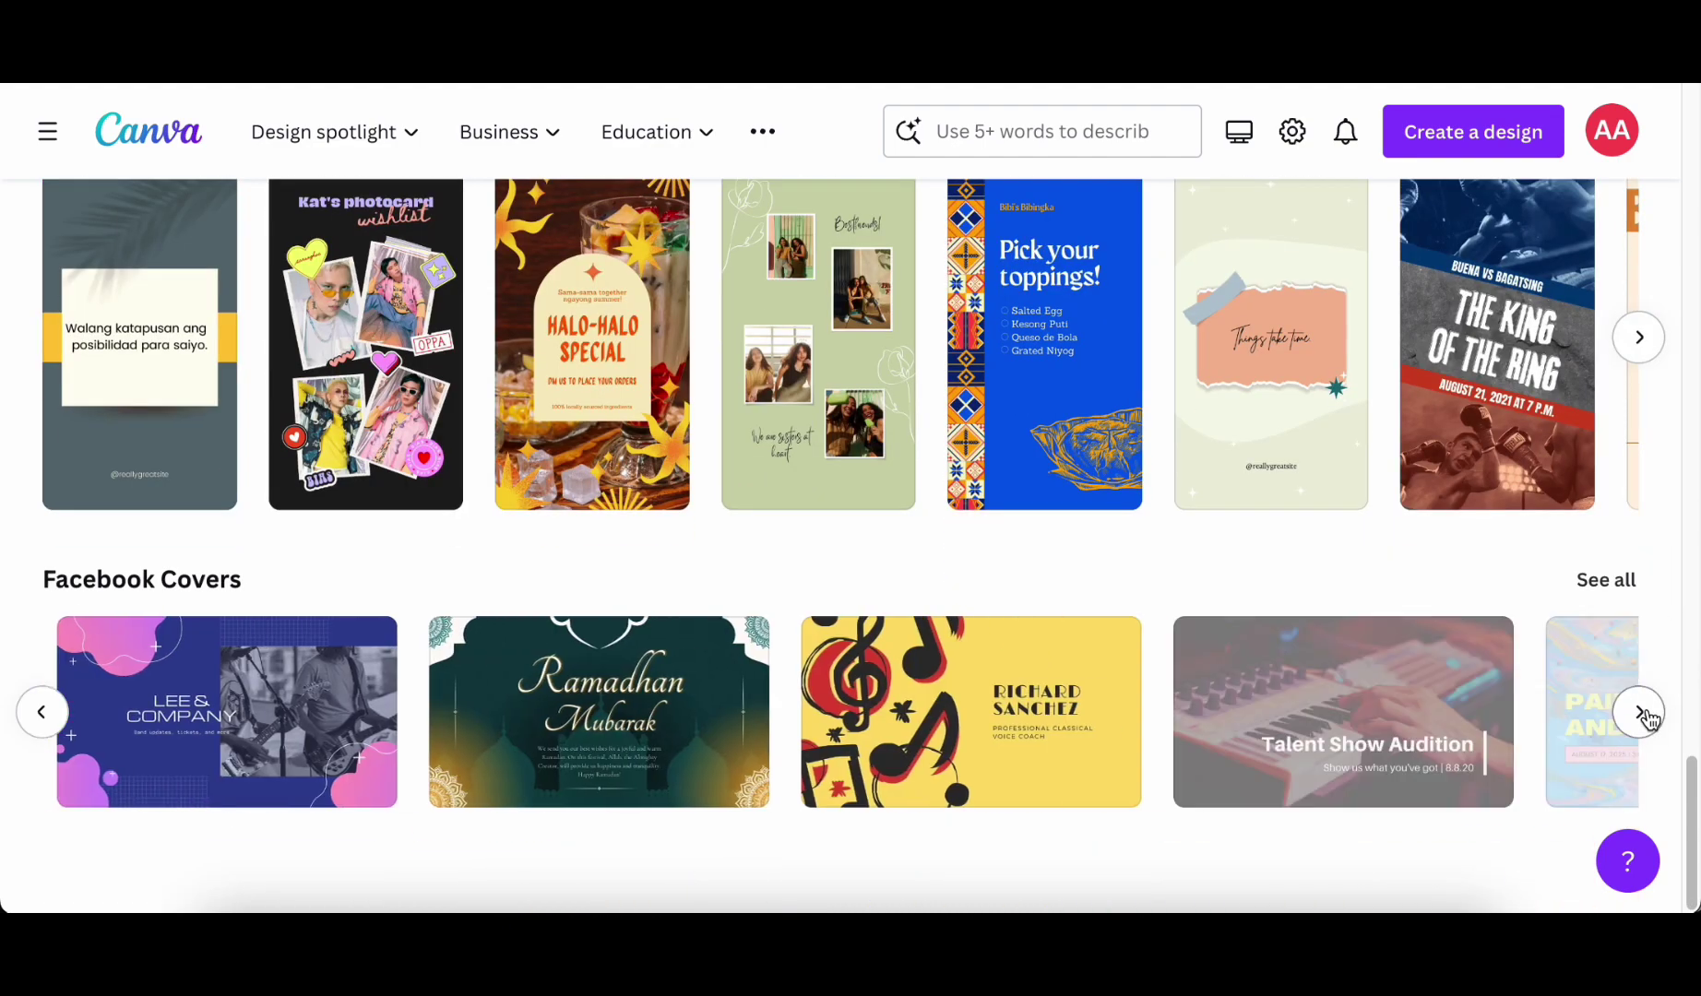
click(1641, 712)
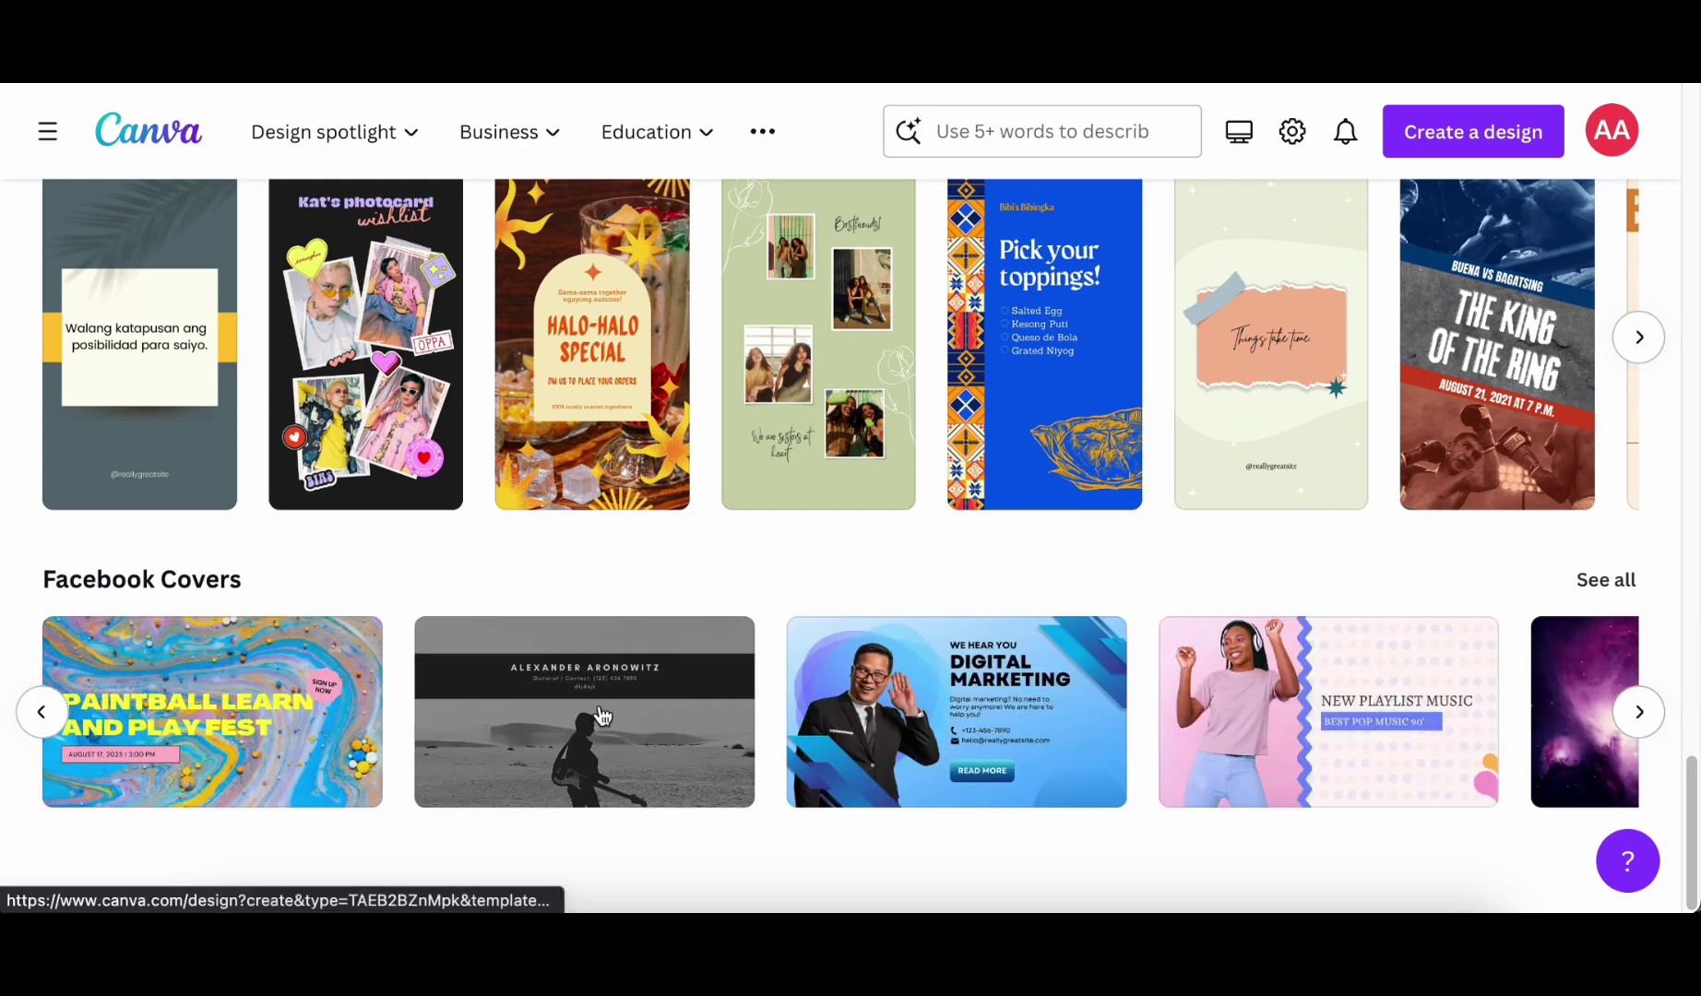
scroll(1510, 431, up, 20)
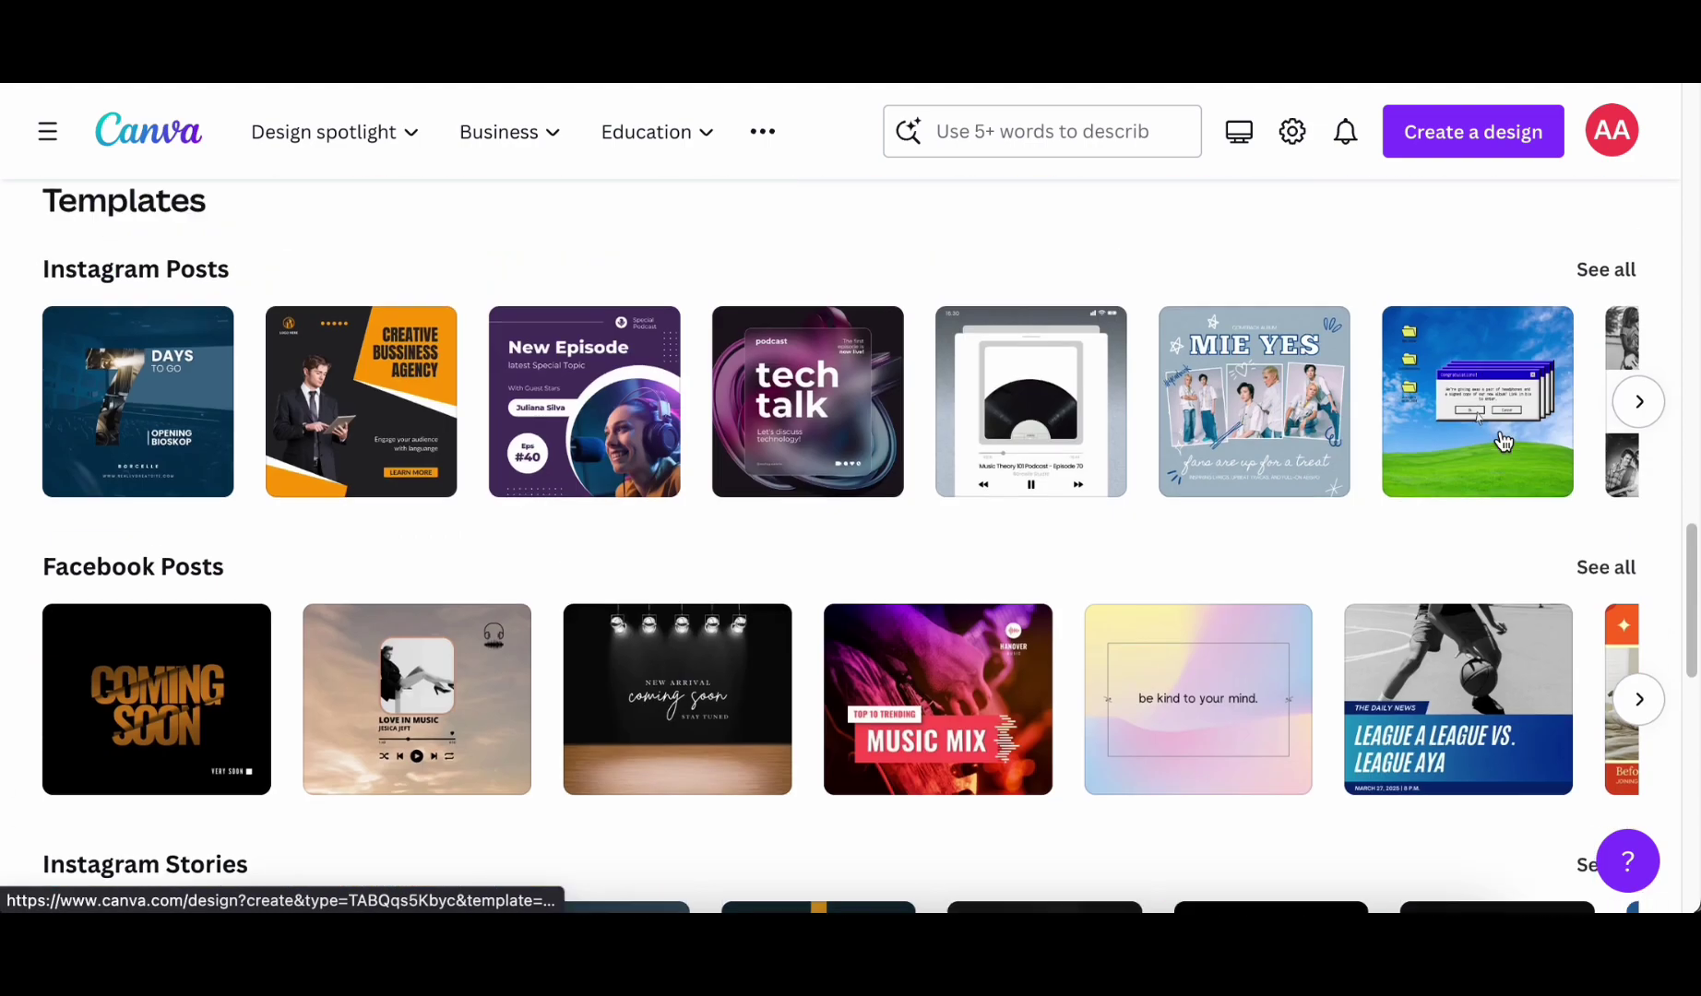
scroll(1499, 441, up, 5)
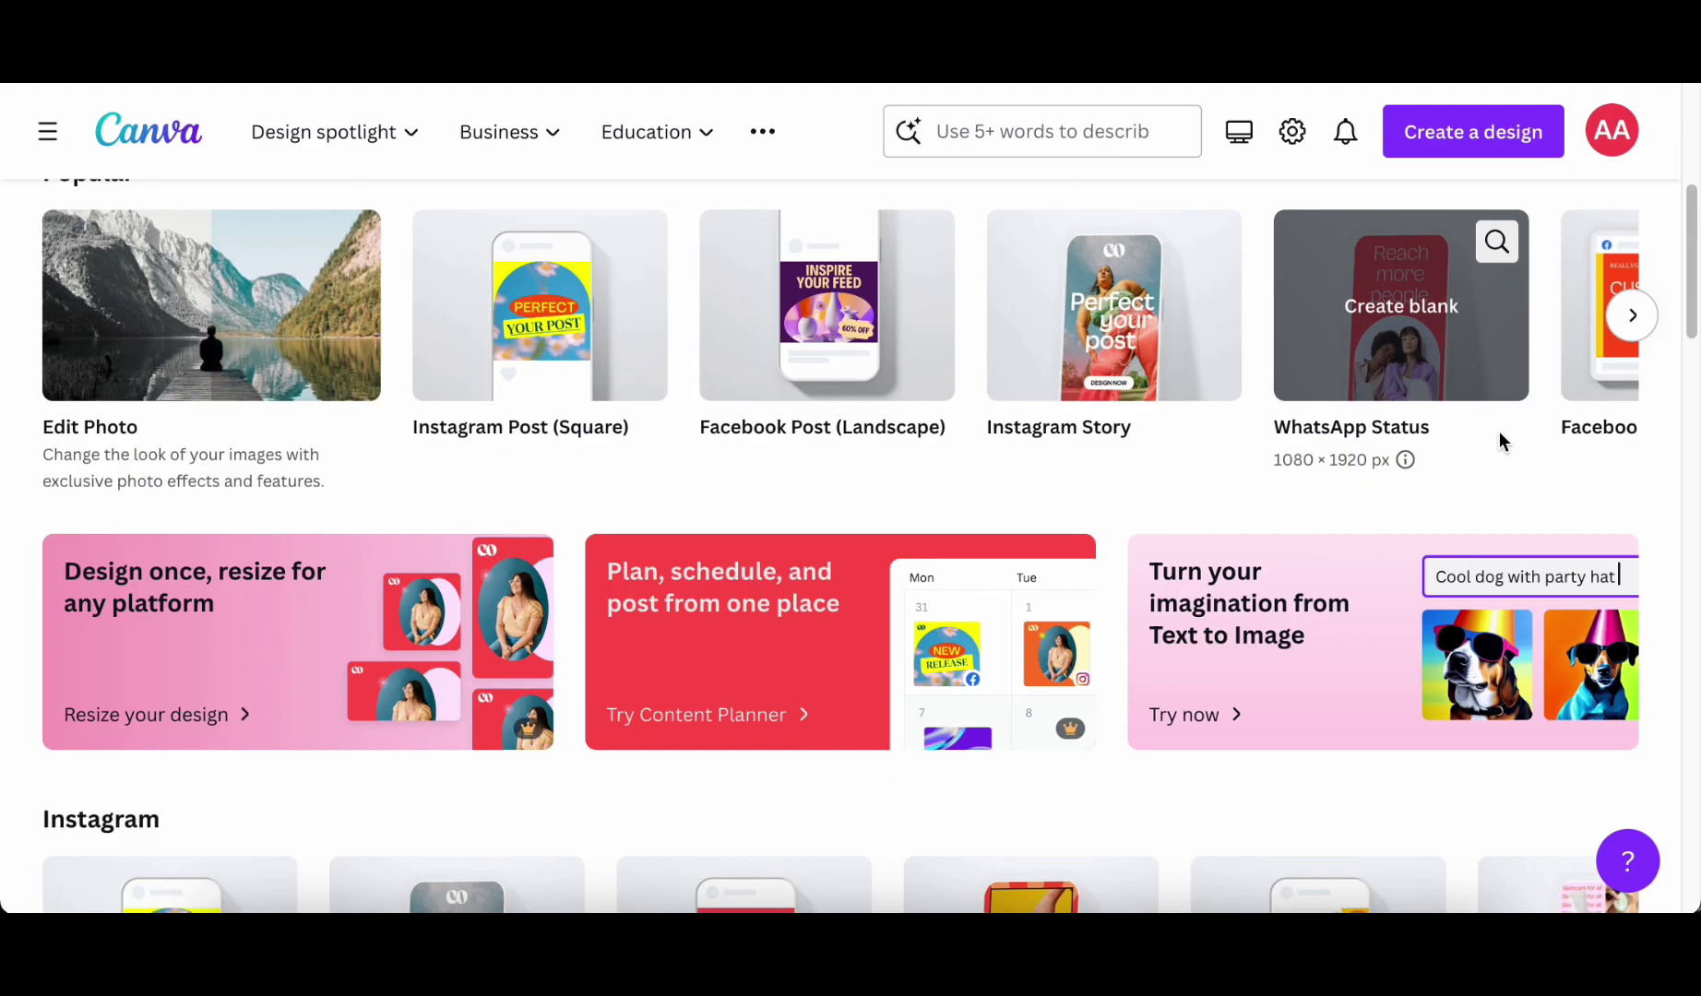
scroll(1498, 441, up, 5)
- Open the Videos category, preview the Beat Sync intro, close it, and scroll to video templates
click(980, 461)
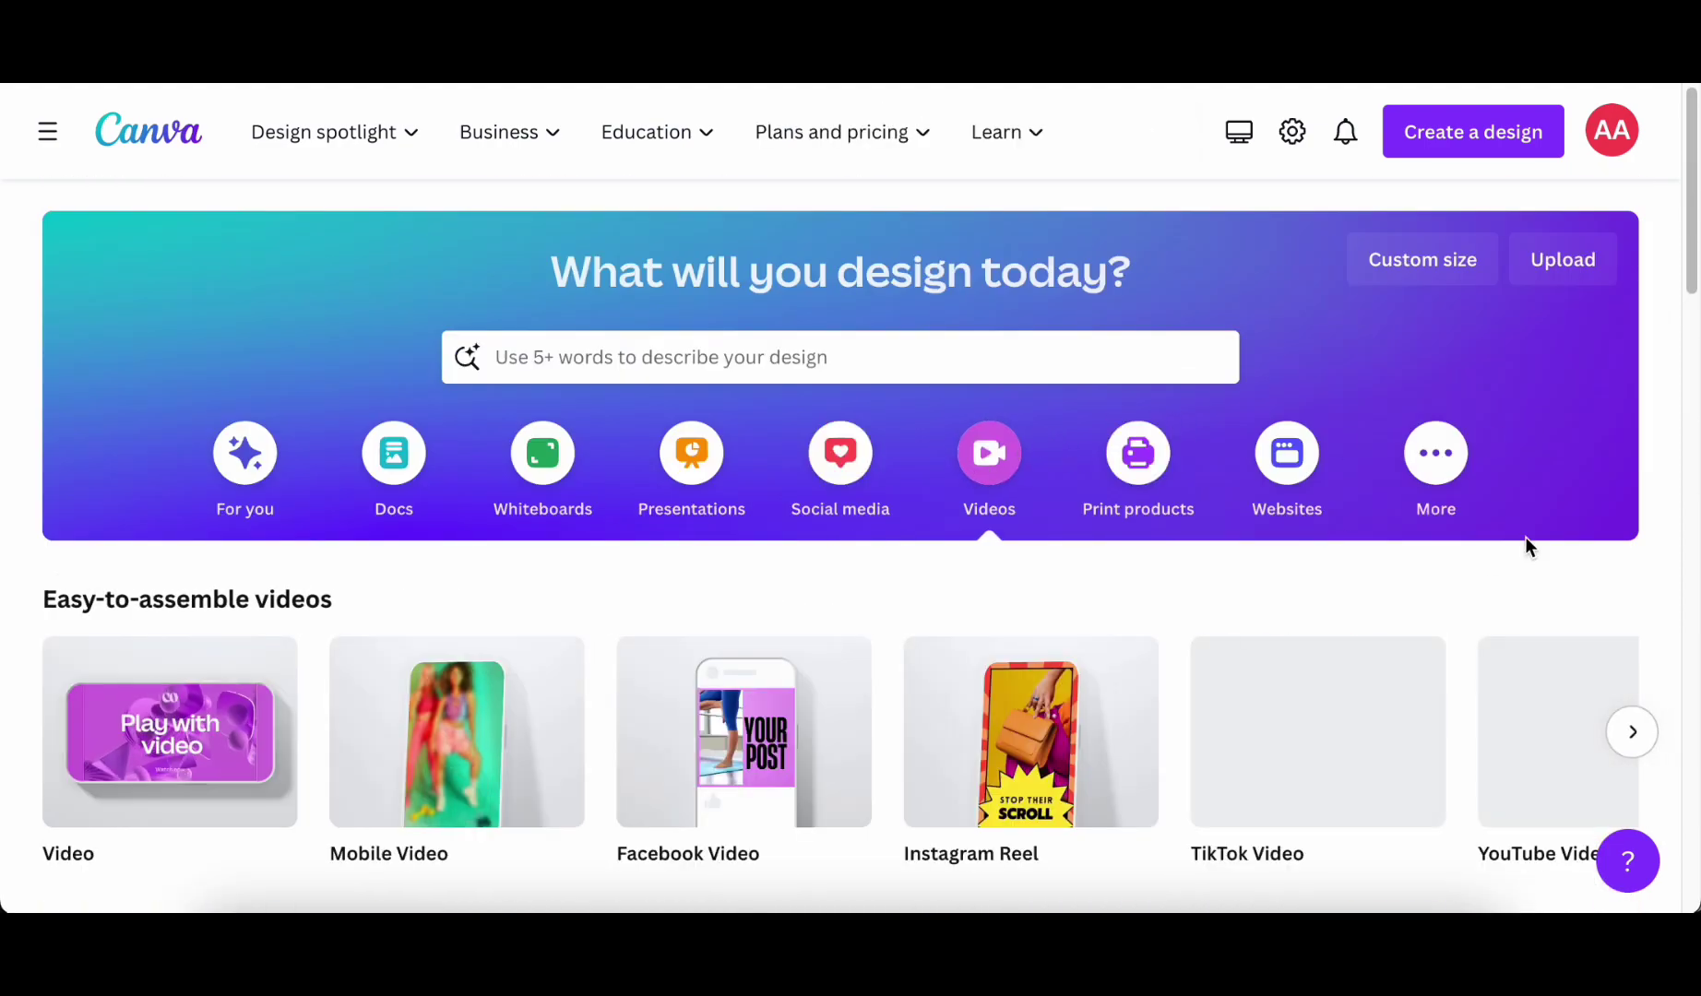
scroll(231, 589, down, 3)
scroll(827, 588, down, 3)
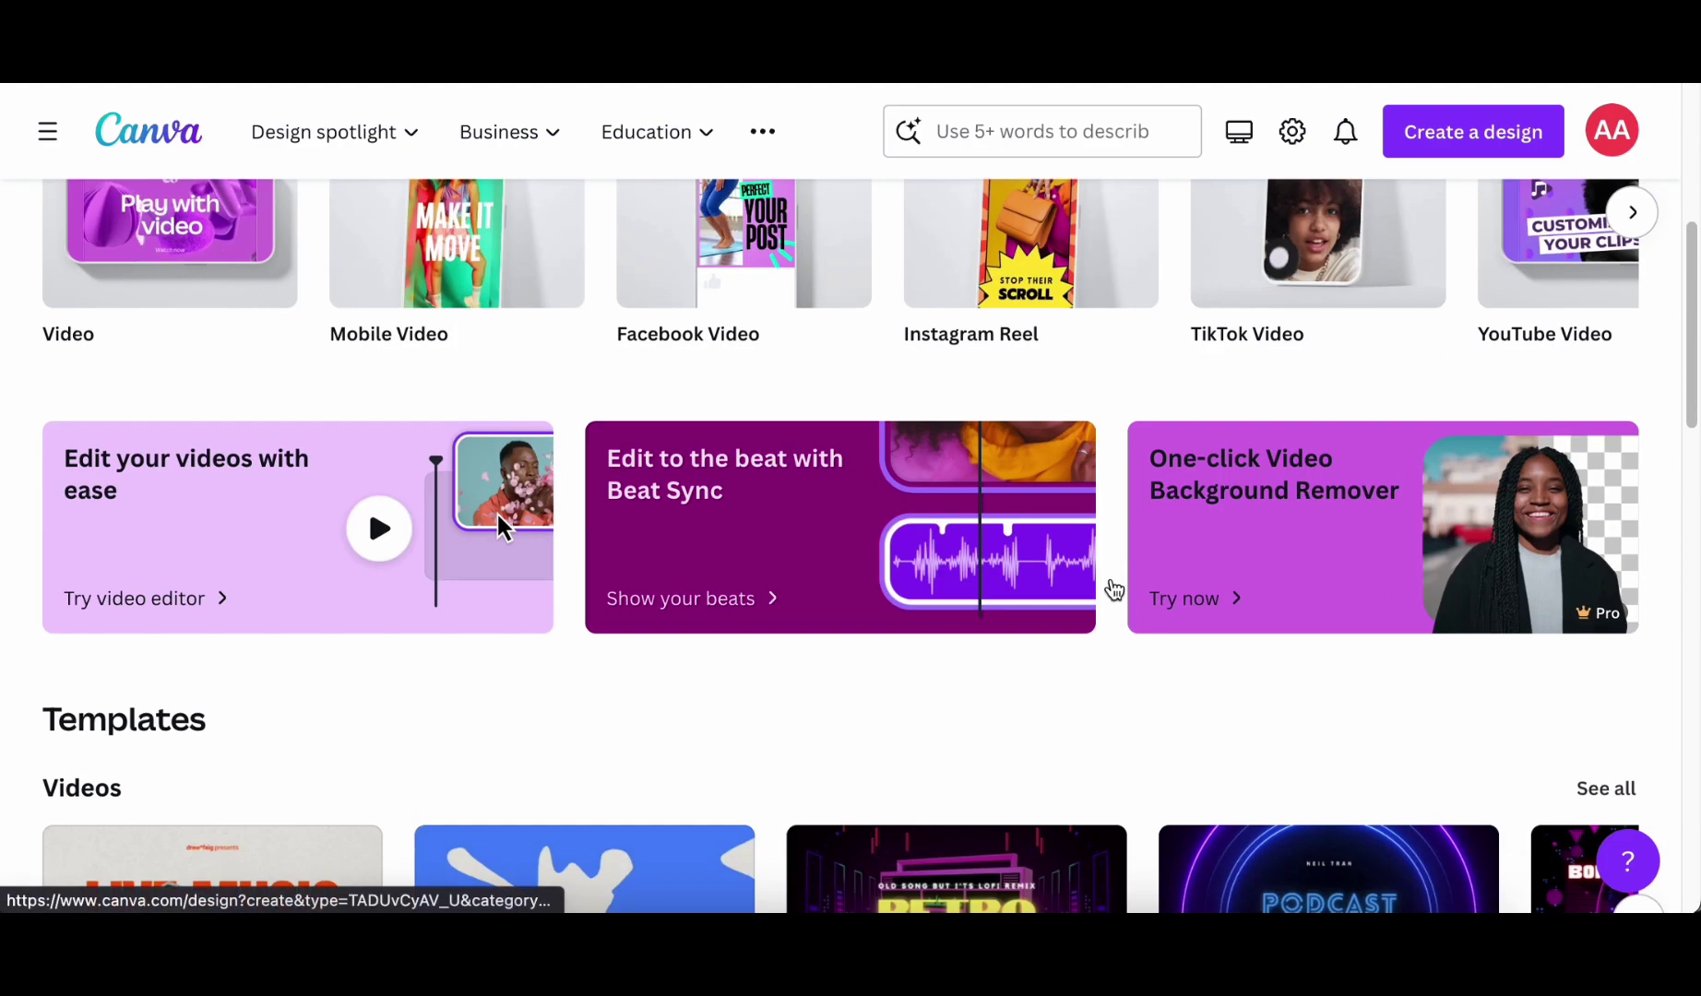
click(663, 598)
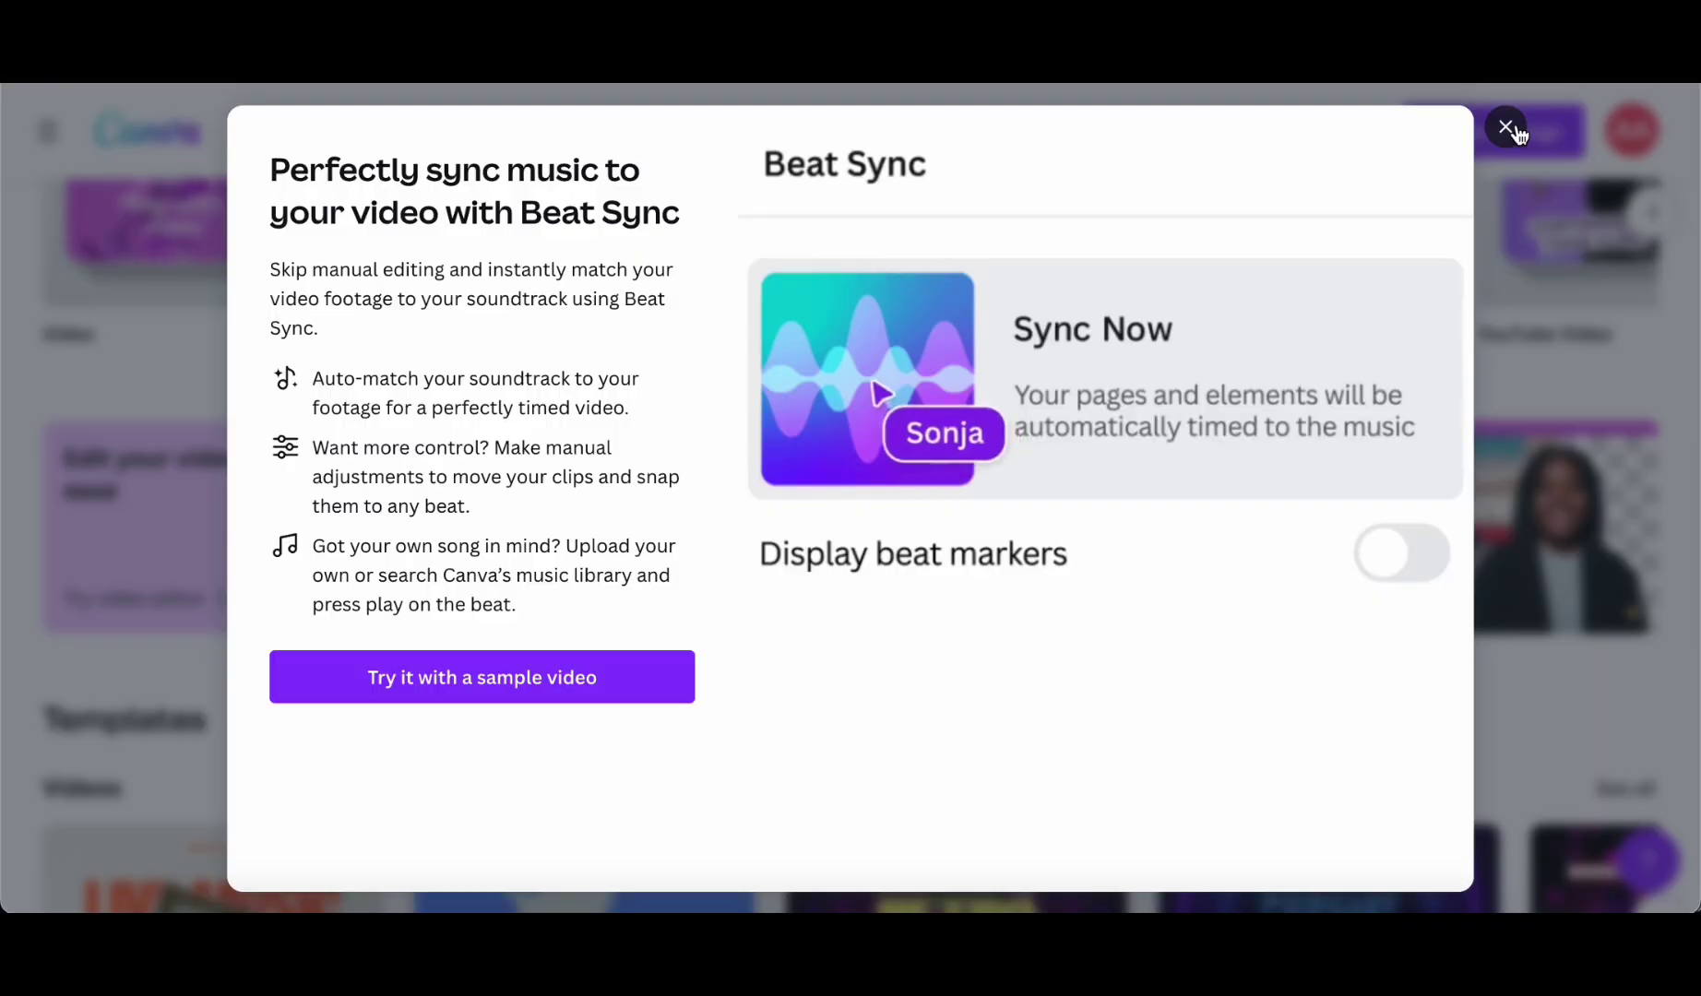
click(1506, 126)
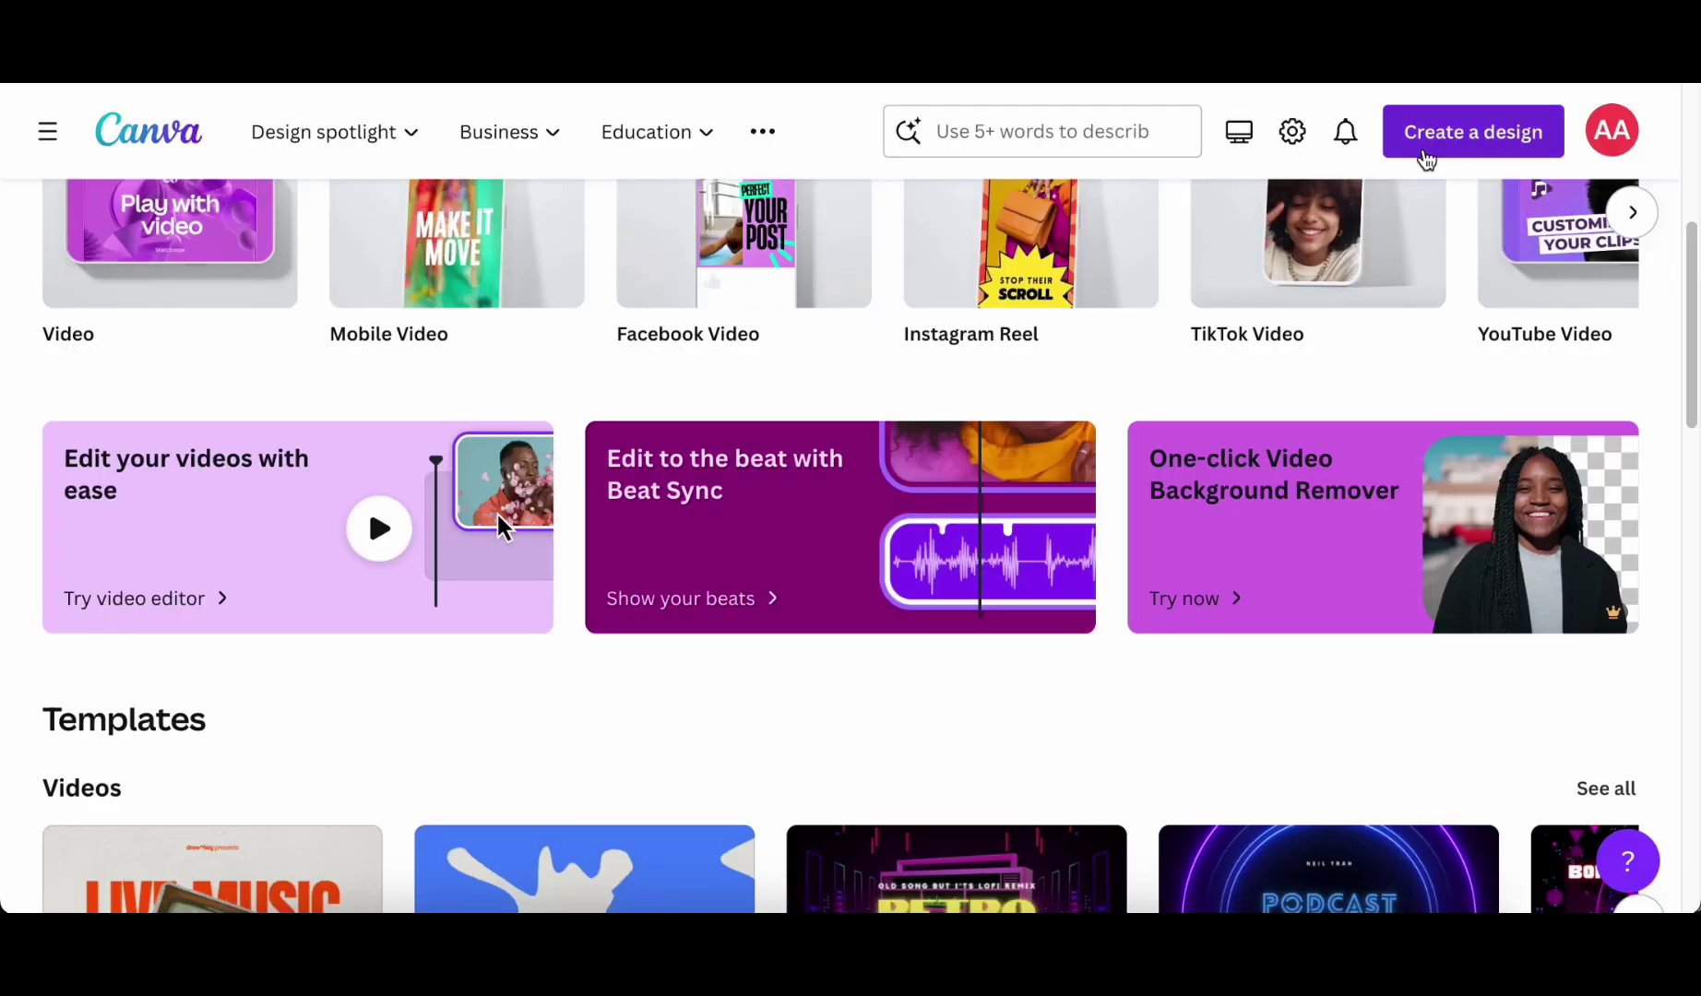
scroll(1297, 347, down, 4)
scroll(1298, 347, down, 3)
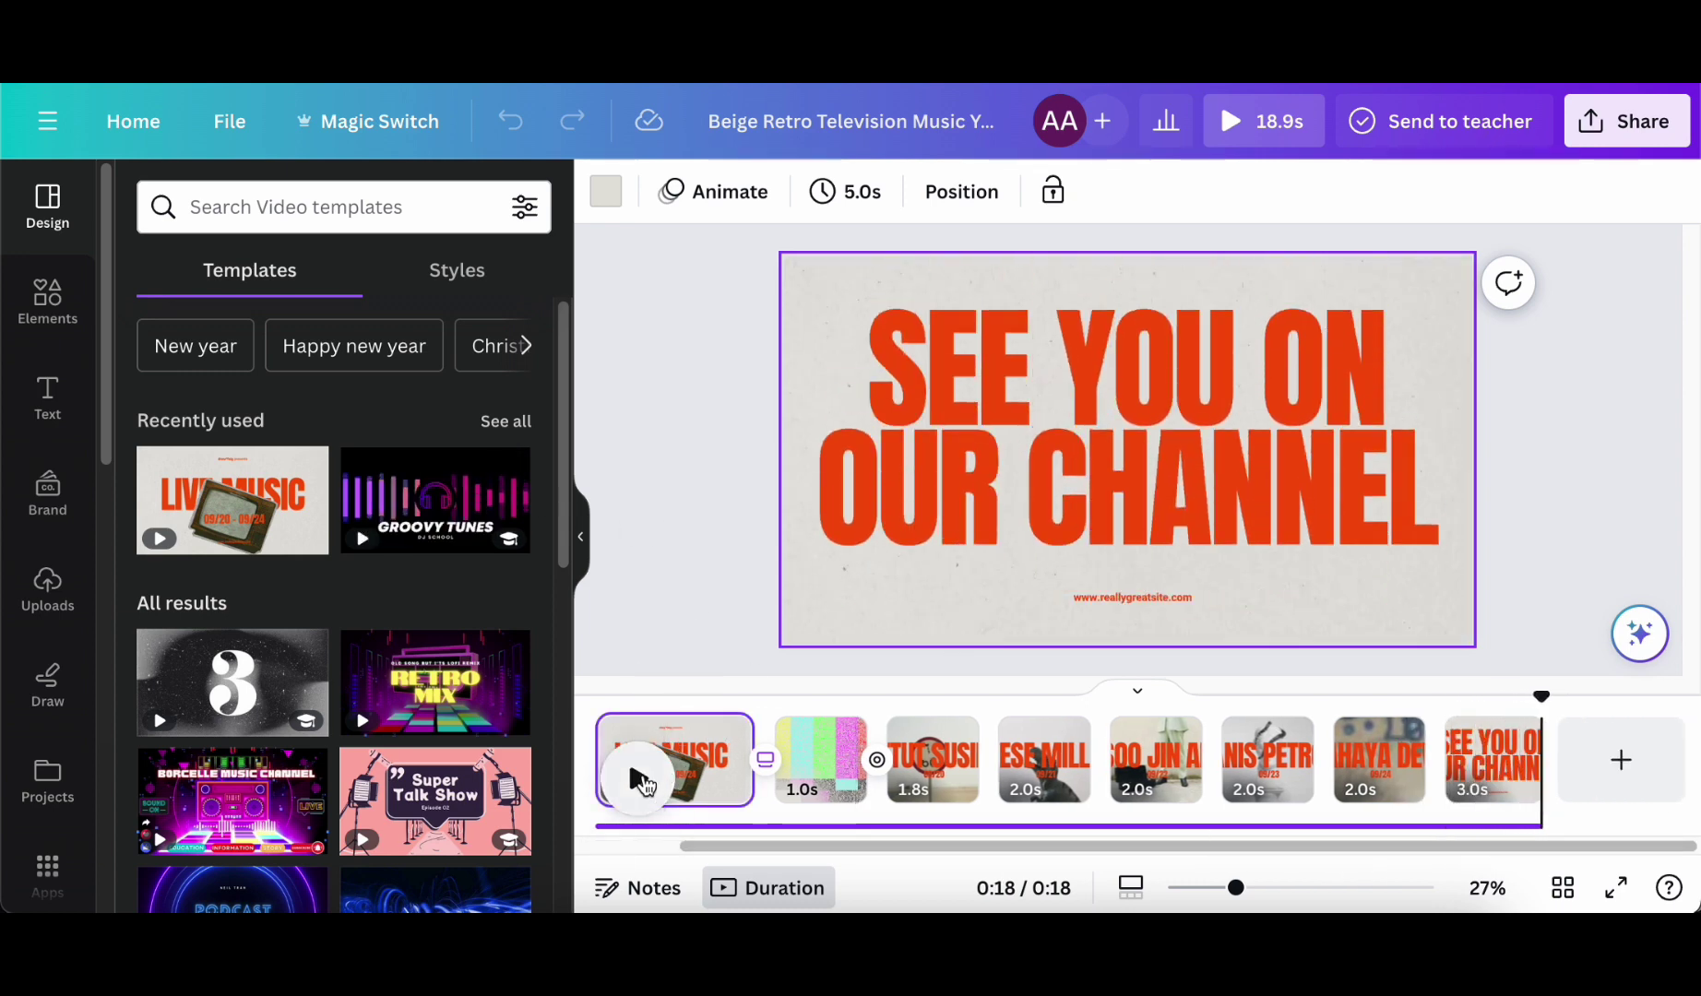
- Apply the Groovy Tunes template to the Canva video, play it, then scroll the YouTube videos list
click(435, 499)
click(658, 808)
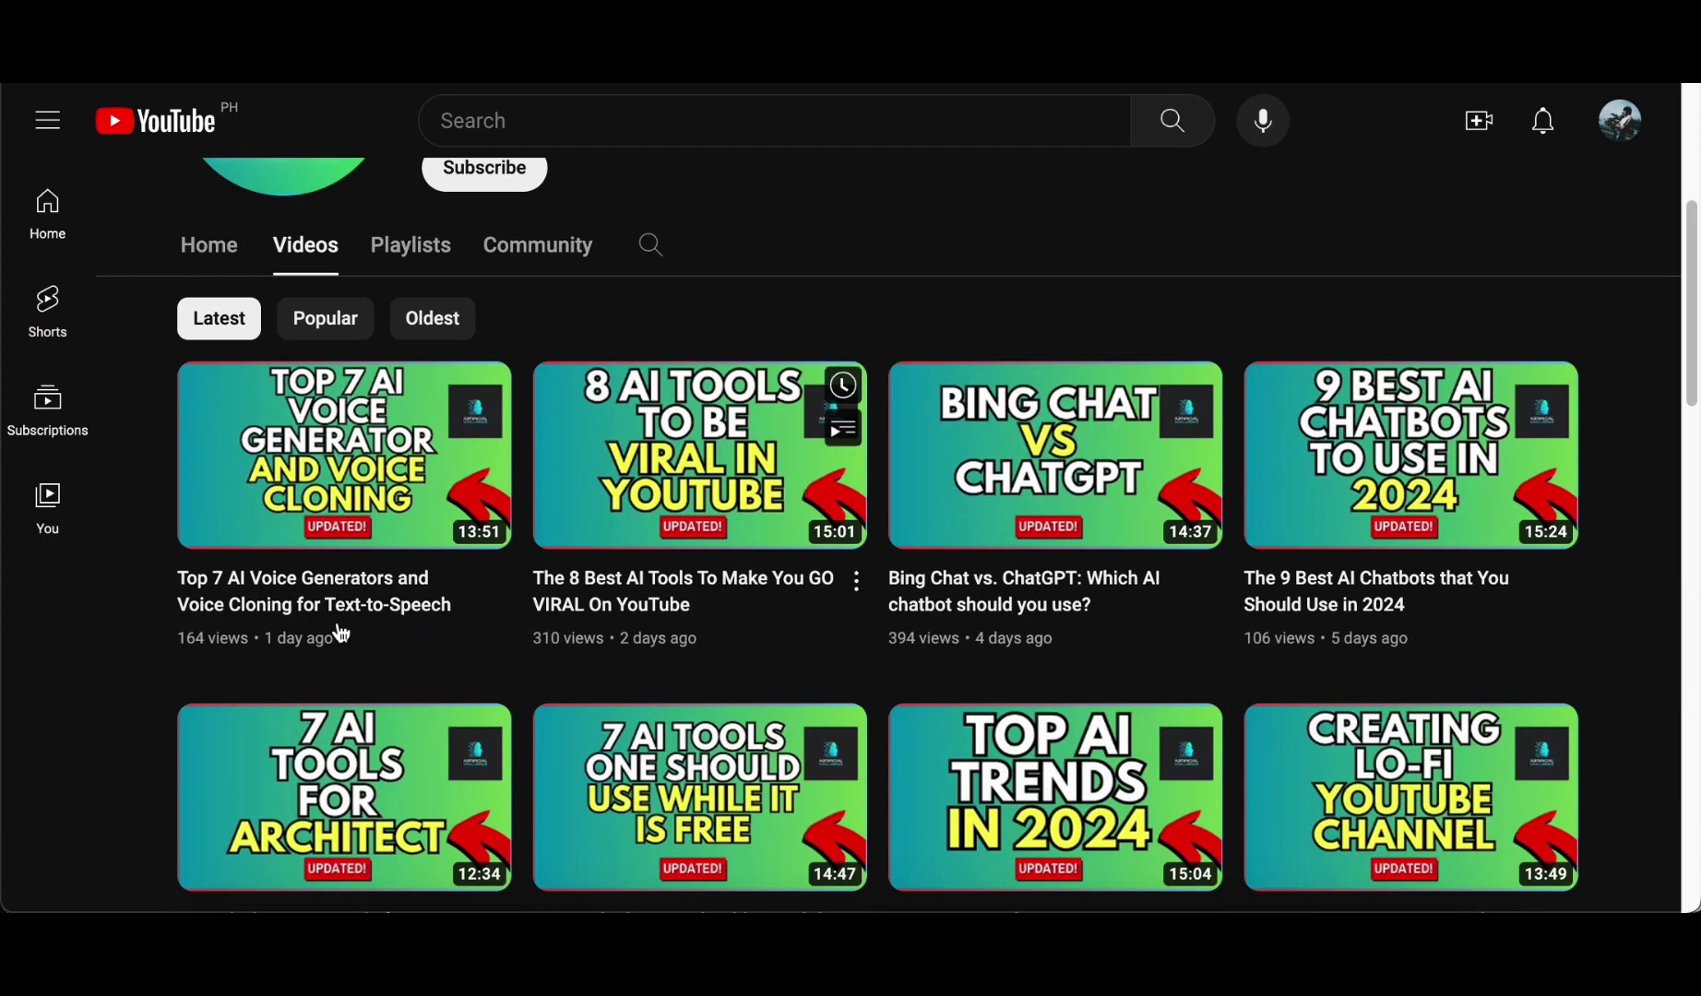
scroll(1435, 683, down, 4)
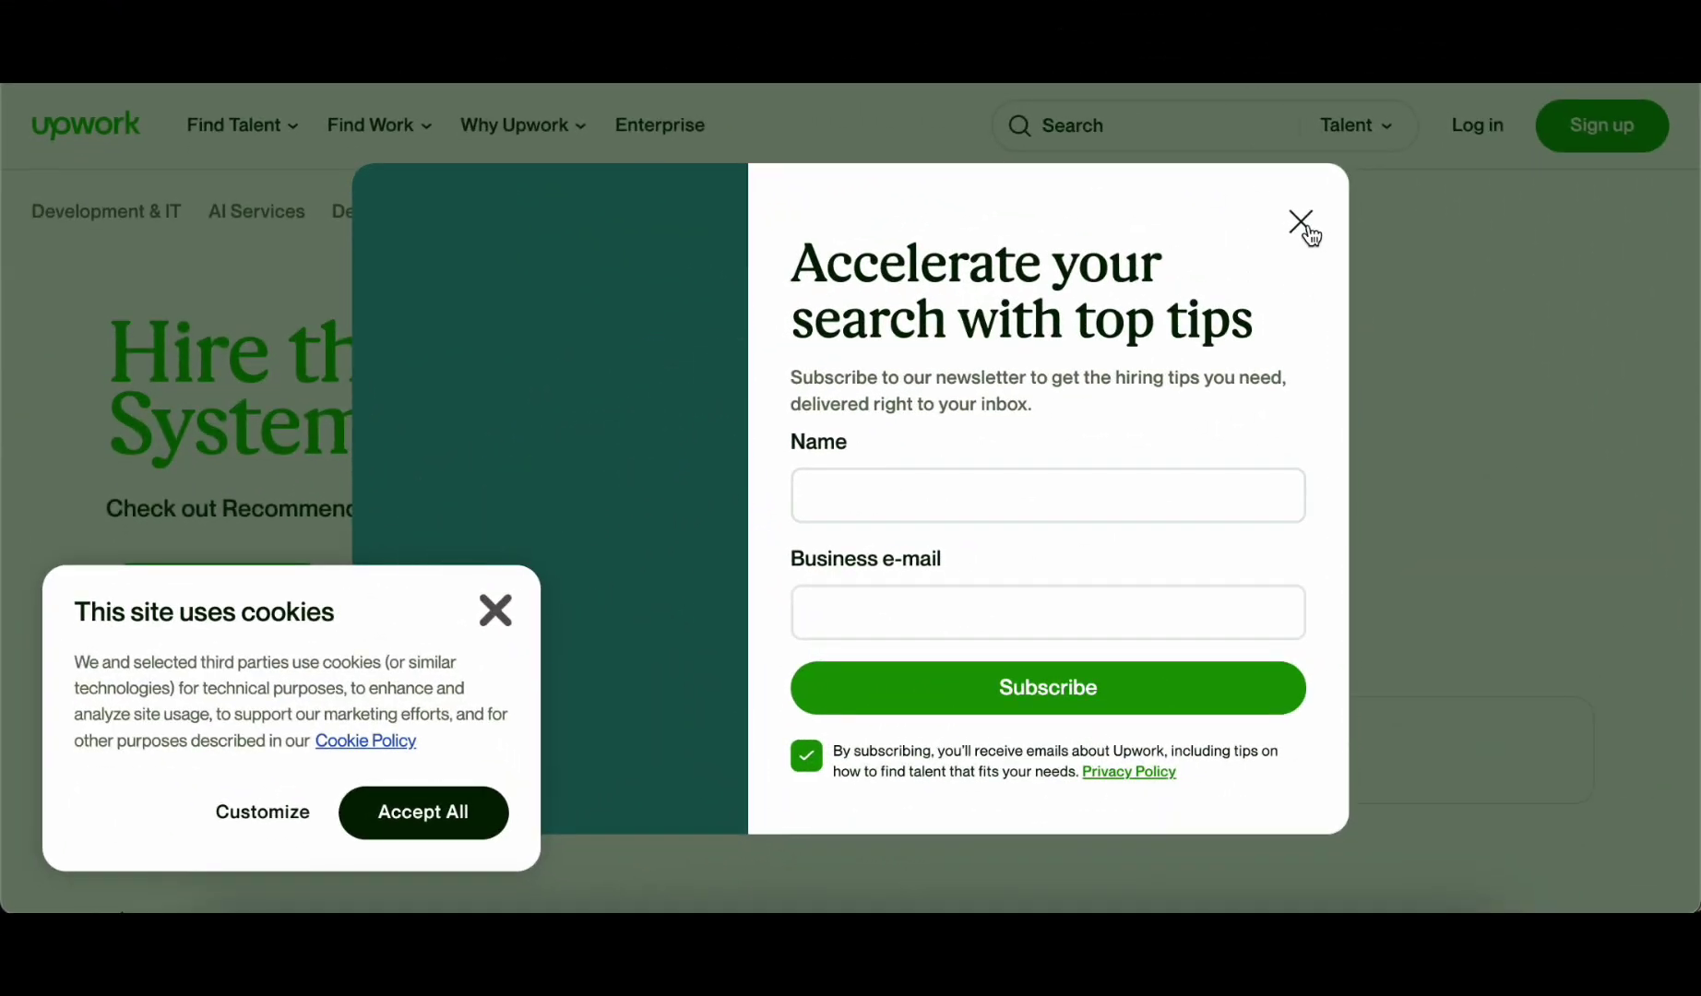
- Dismiss Upwork's newsletter signup popup and accept the site's cookies
drag(829, 267, 1280, 292)
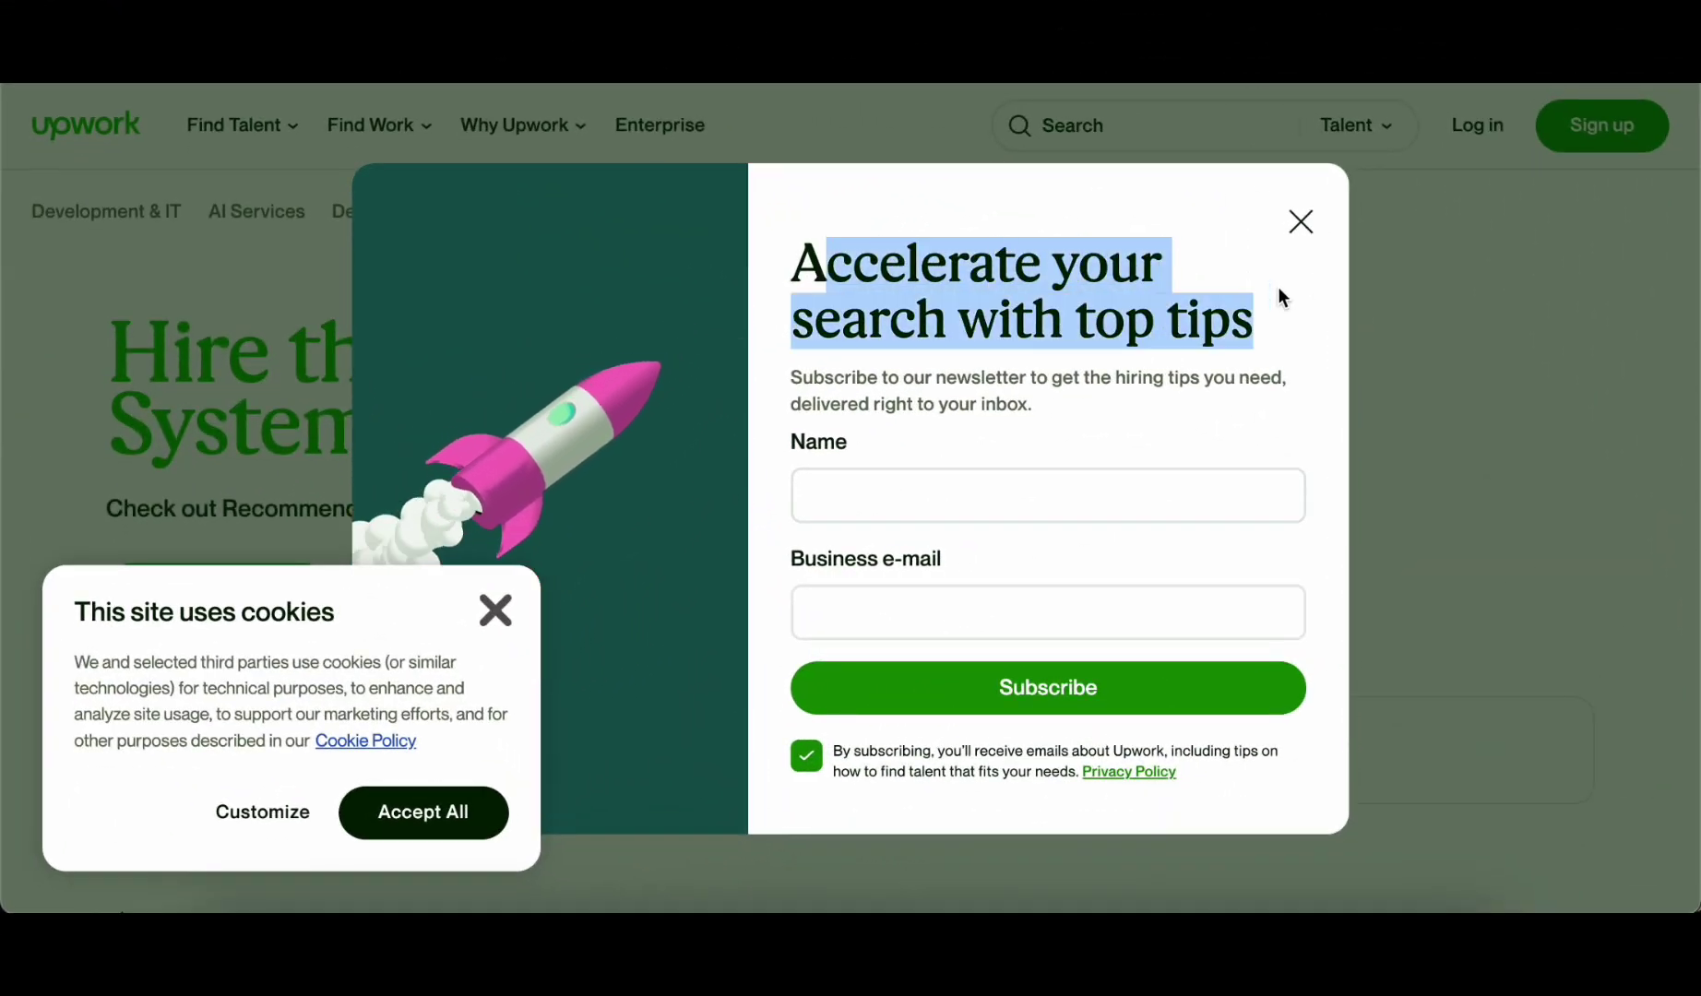
click(1300, 222)
click(448, 810)
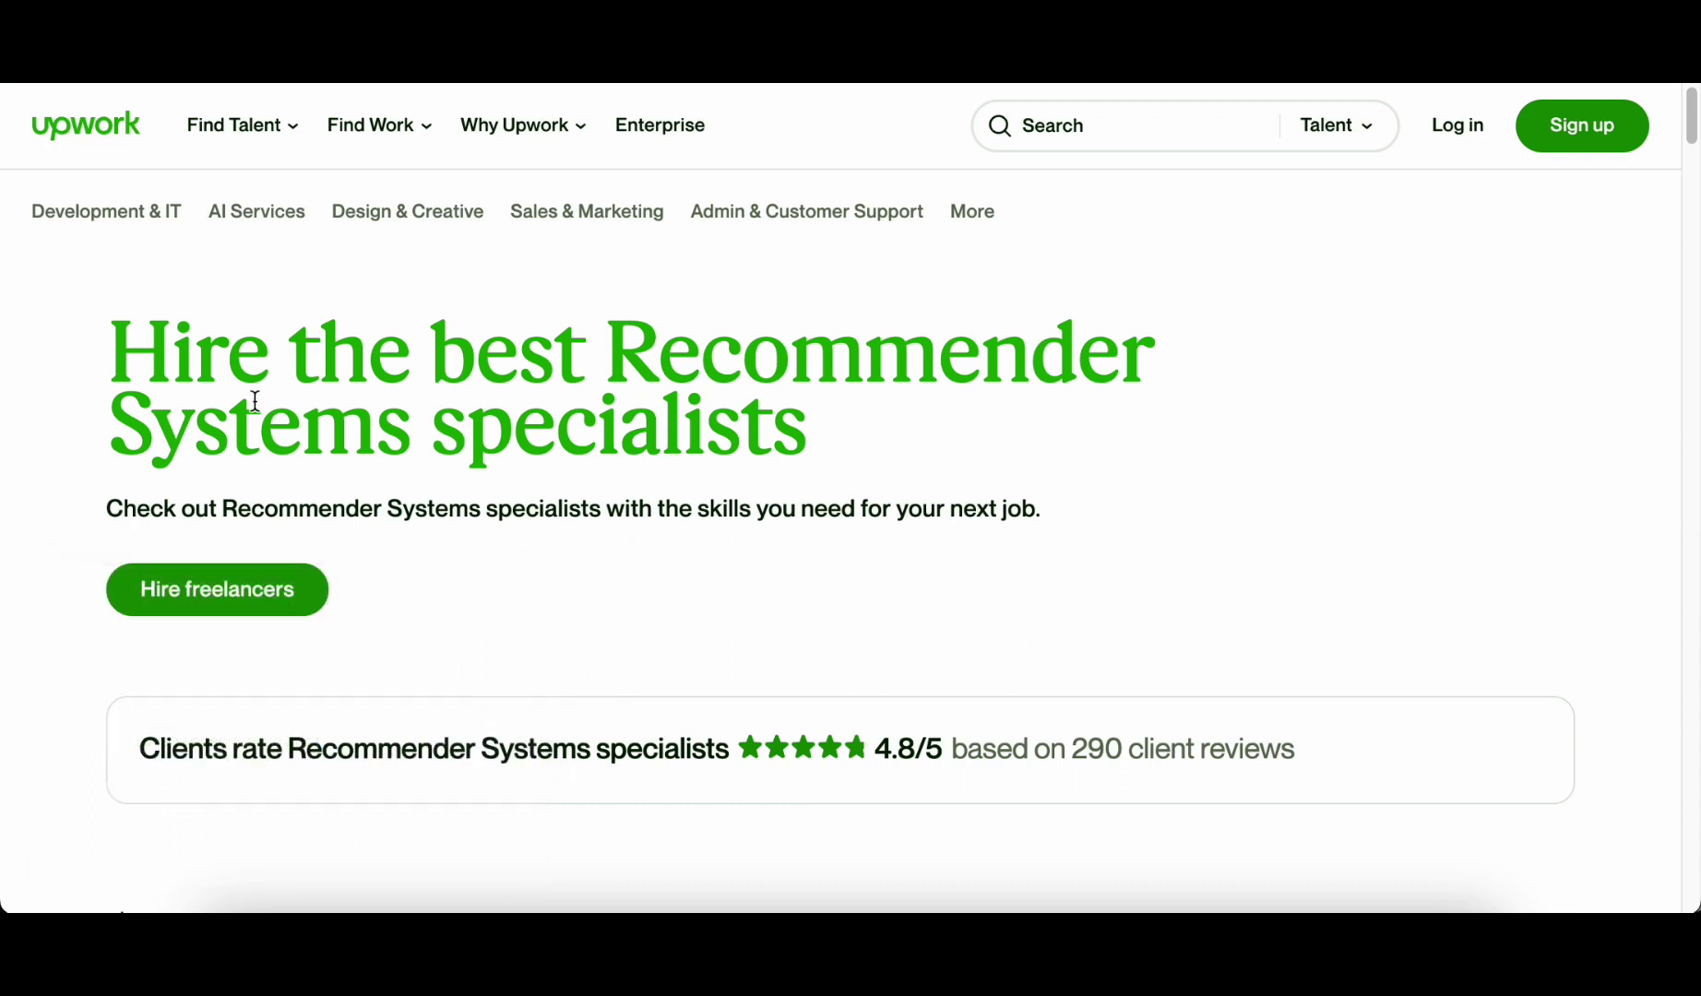
- Select the 'Hire the best Recommender Systems specialists' heading, then clear the selection
drag(152, 375, 1197, 445)
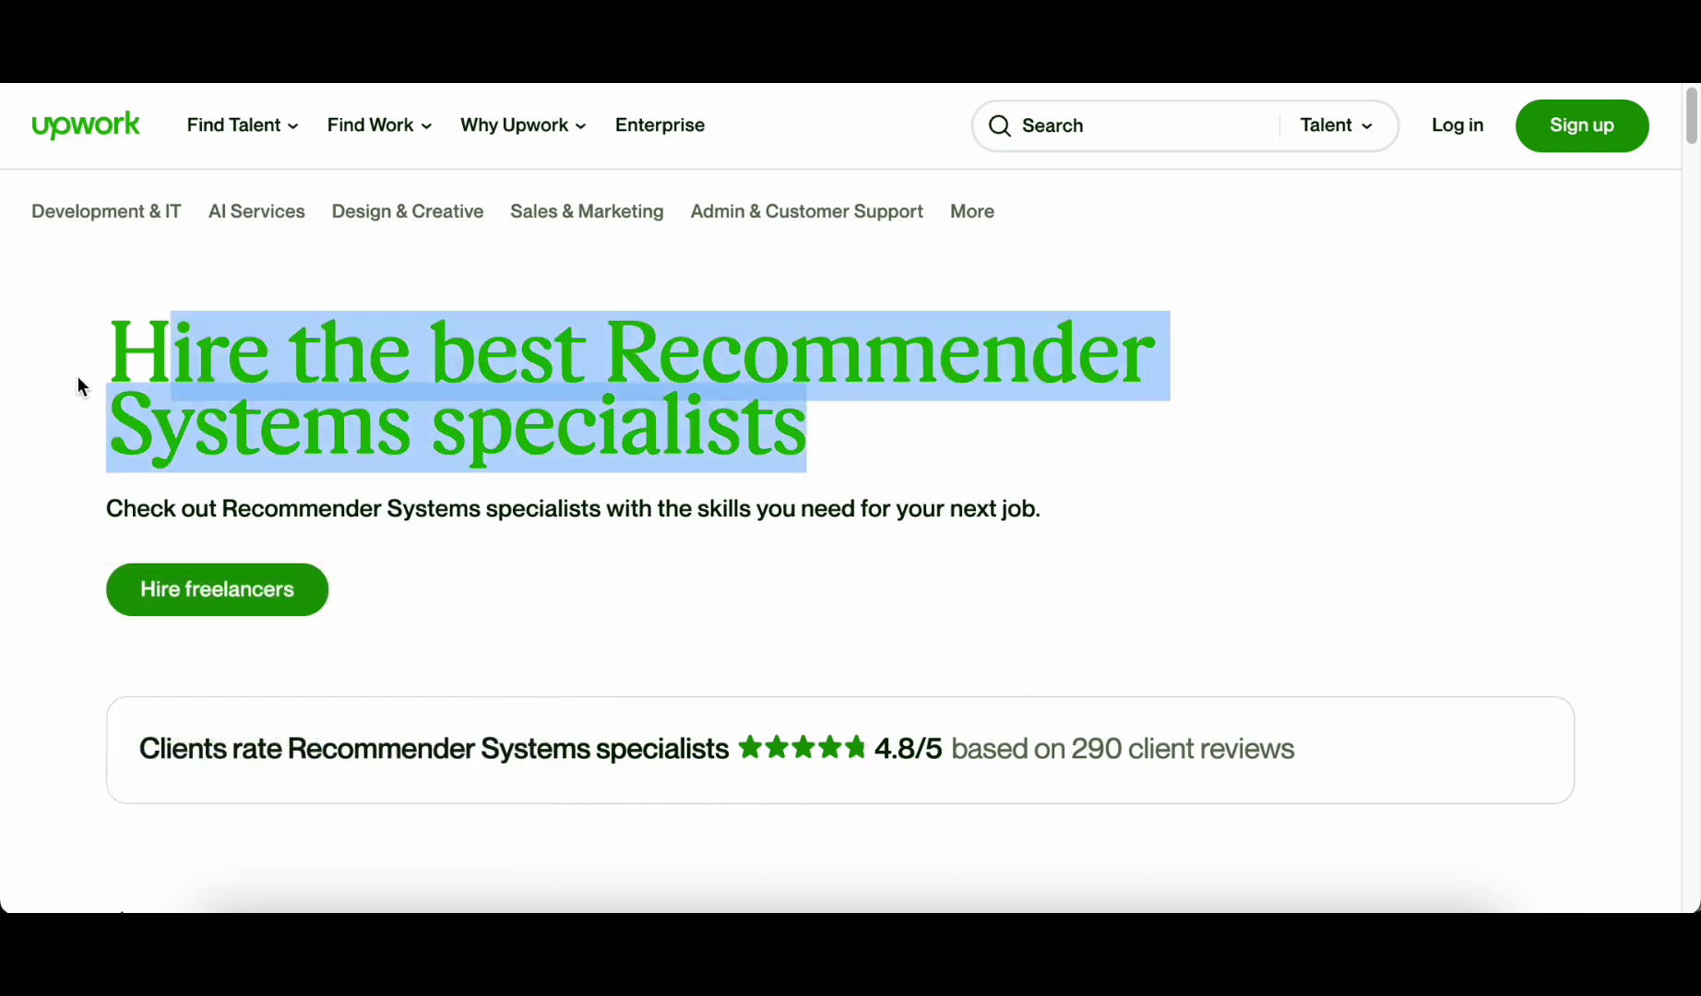
drag(108, 350, 1025, 410)
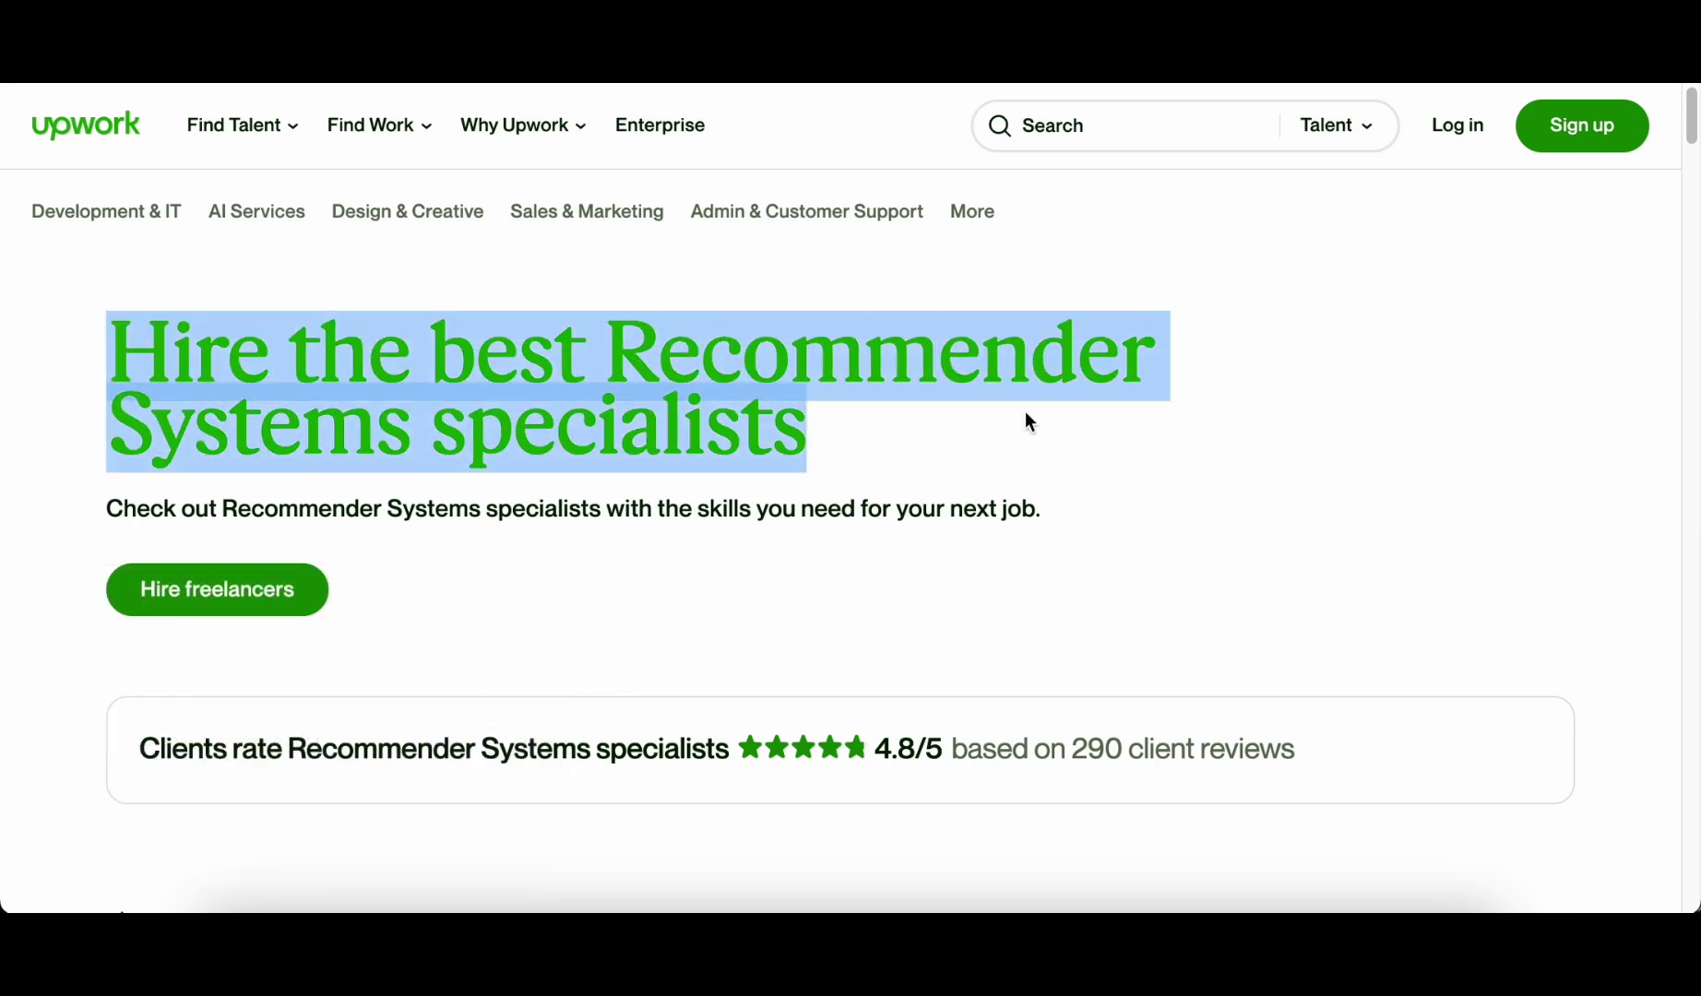
click(1335, 411)
- Scroll past the Recommender Systems Specialist freelancer profiles down to the How it works section
scroll(1334, 412, down, 6)
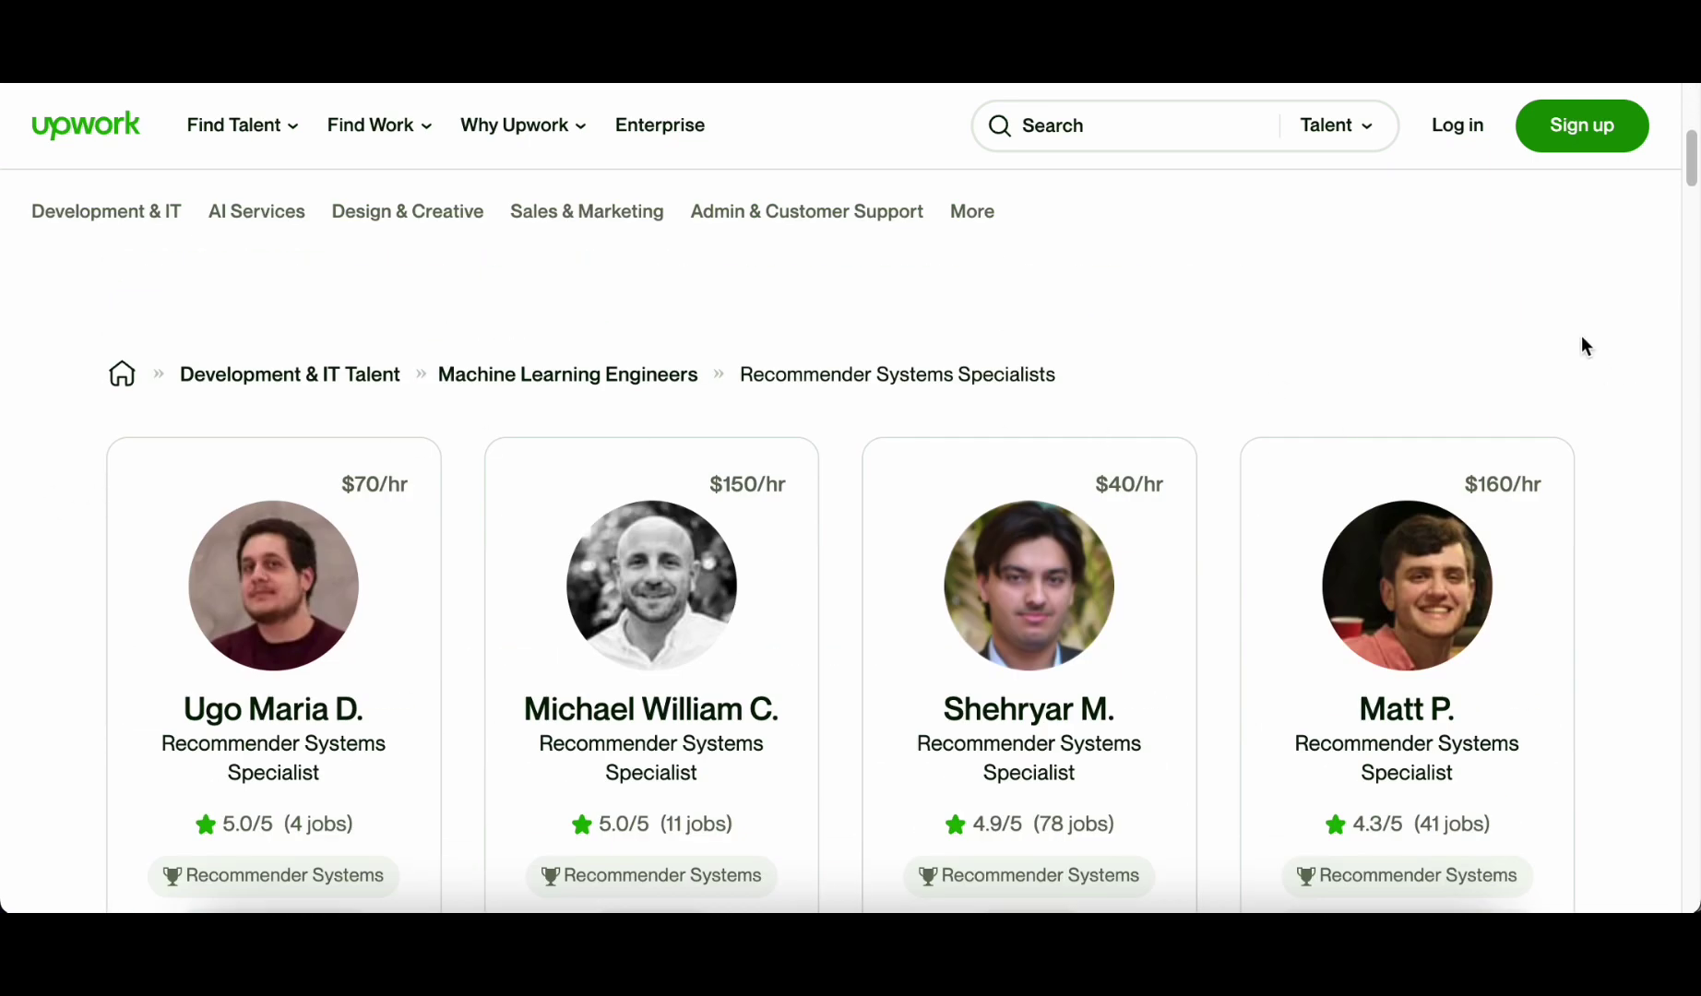
scroll(1582, 337, down, 5)
scroll(1582, 338, up, 3)
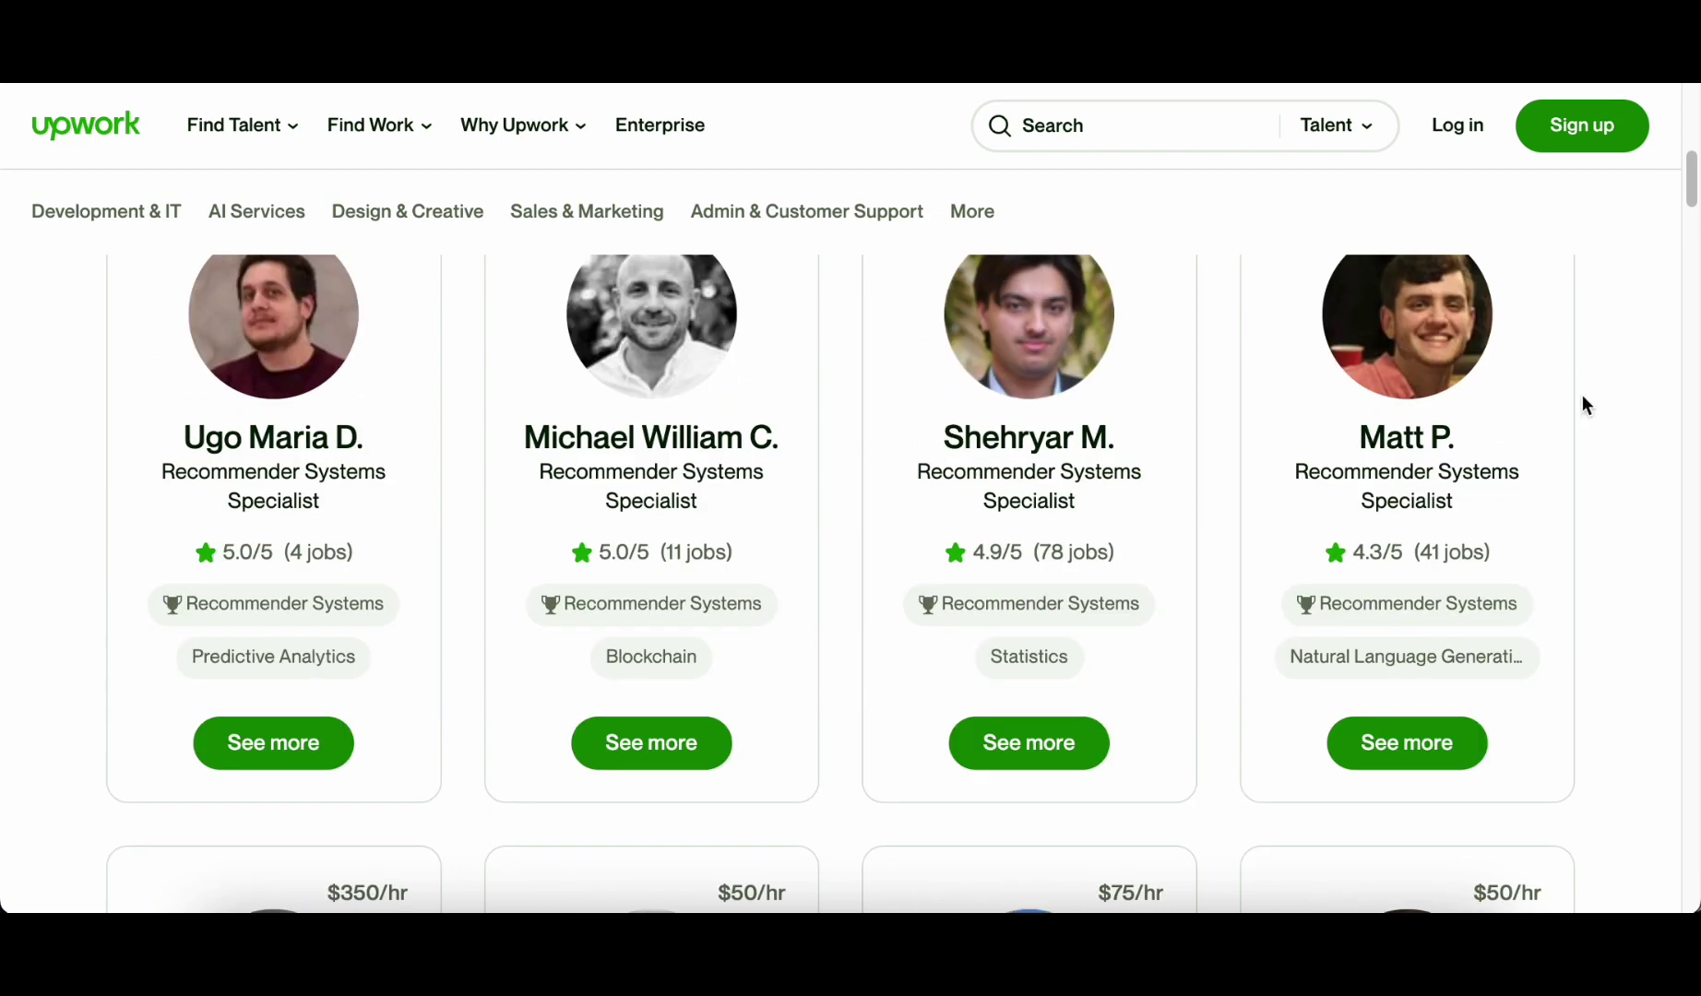
scroll(1581, 395, up, 3)
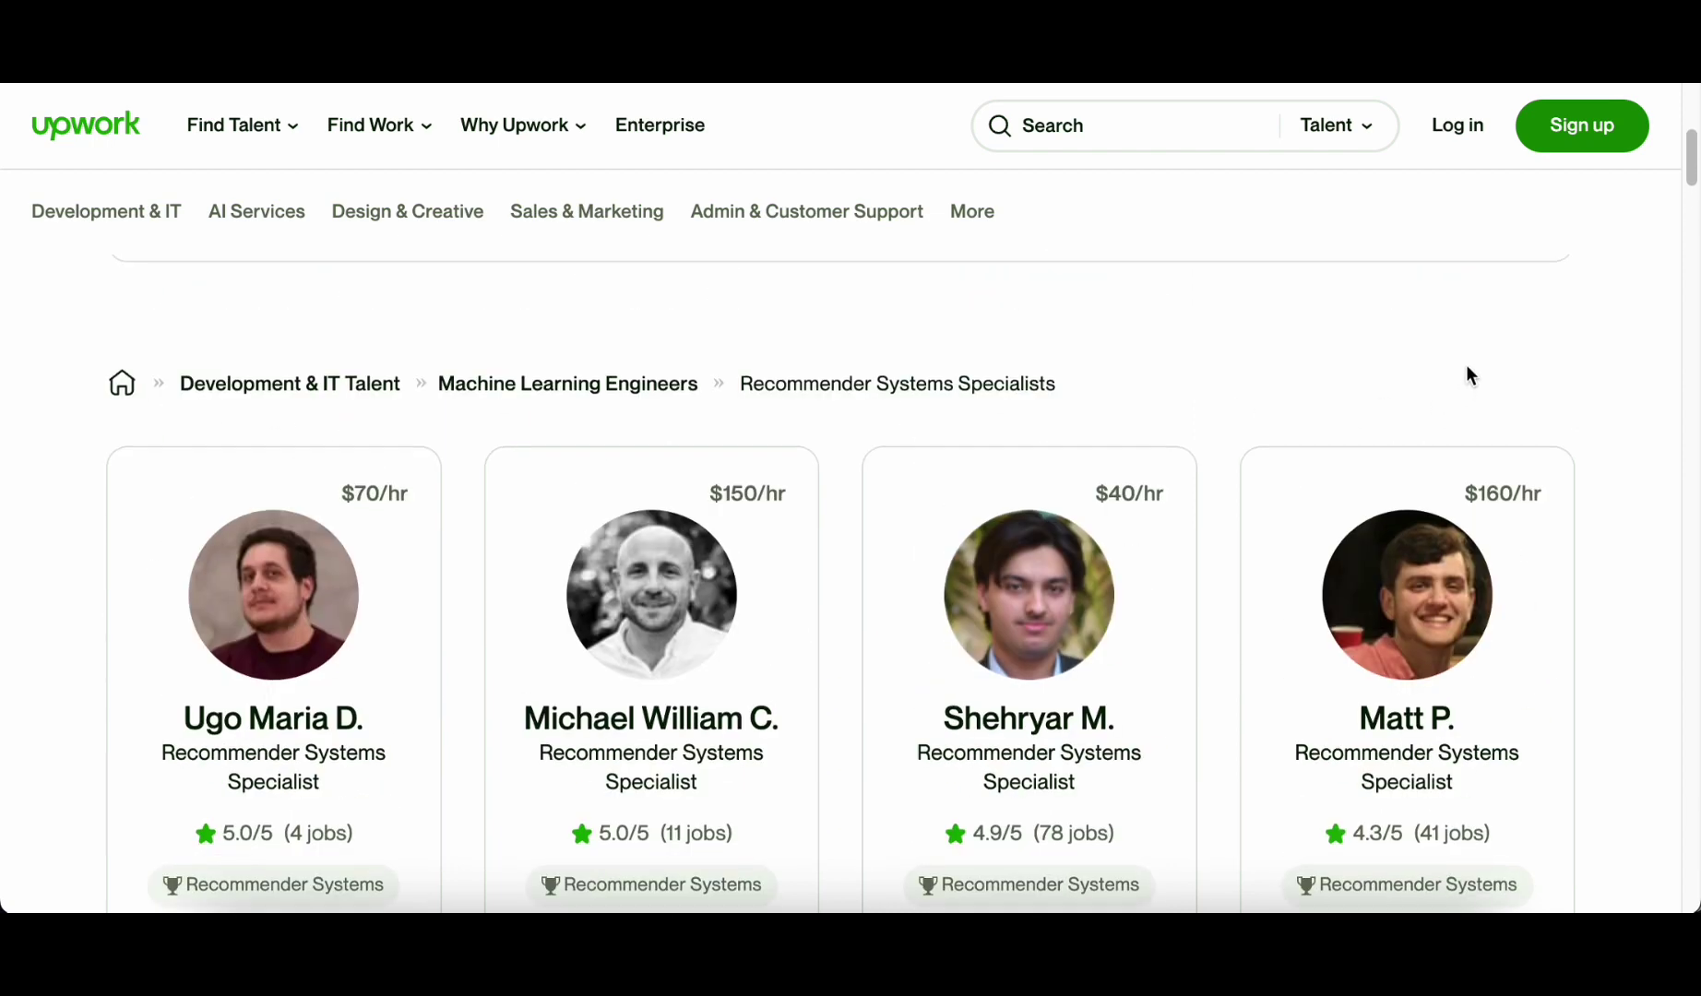
scroll(1466, 371, down, 3)
scroll(1470, 376, down, 2)
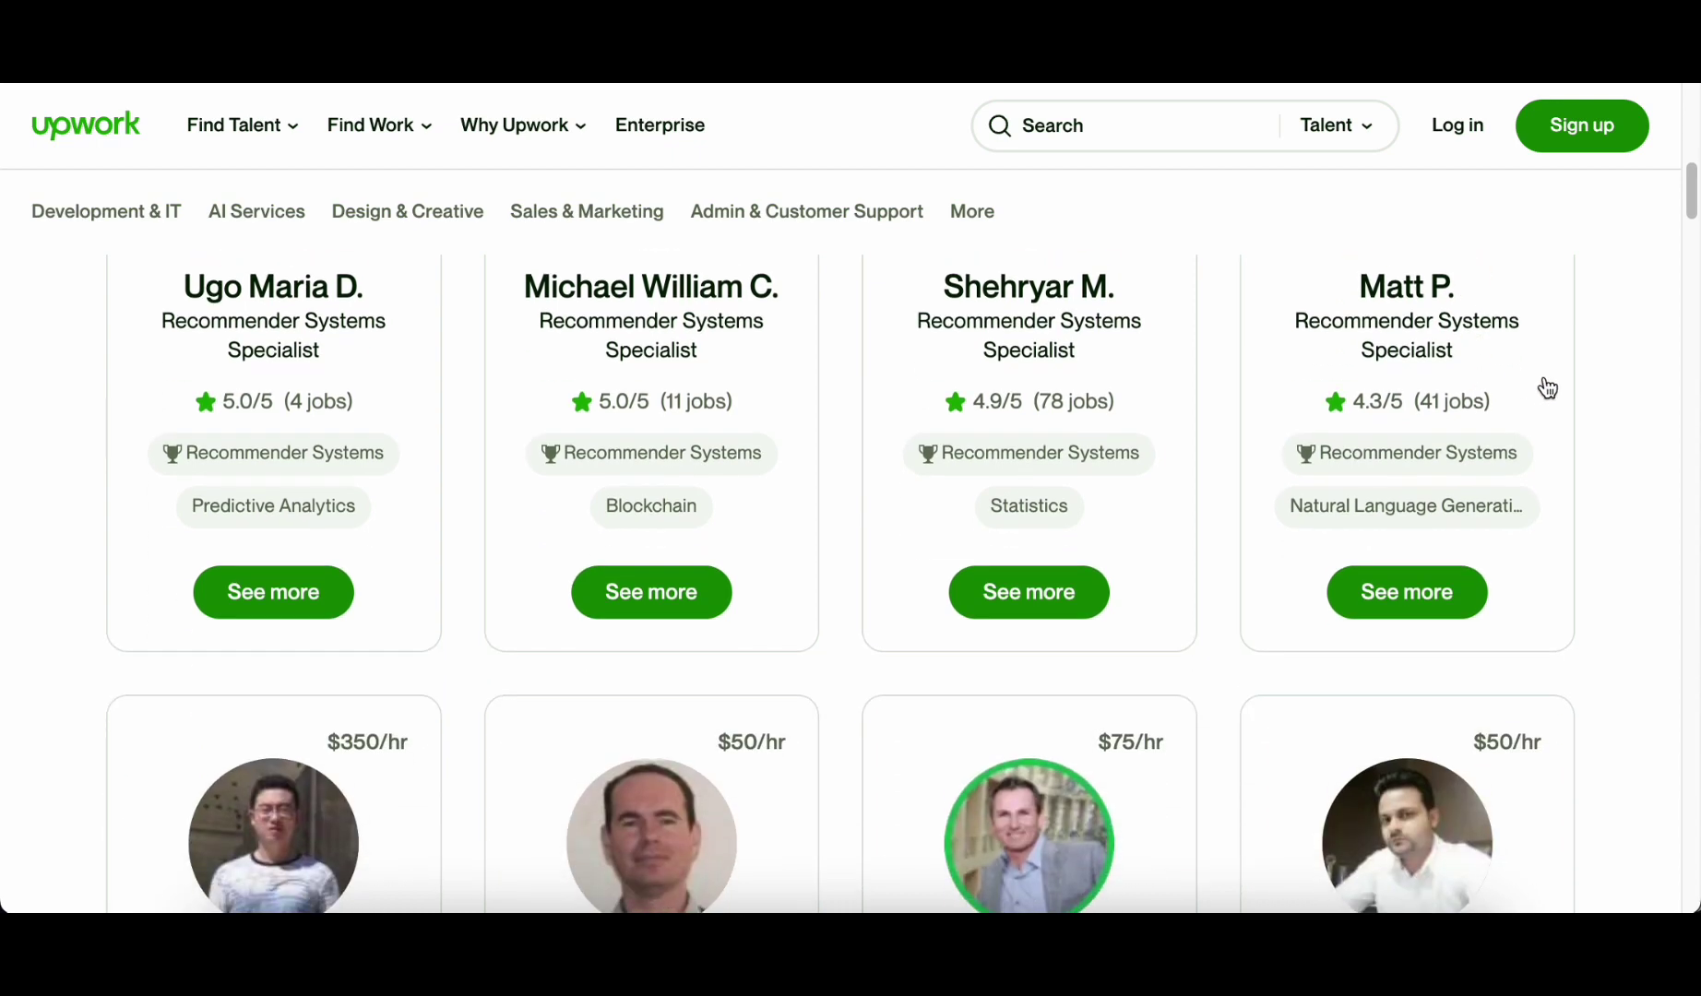
scroll(1556, 409, down, 3)
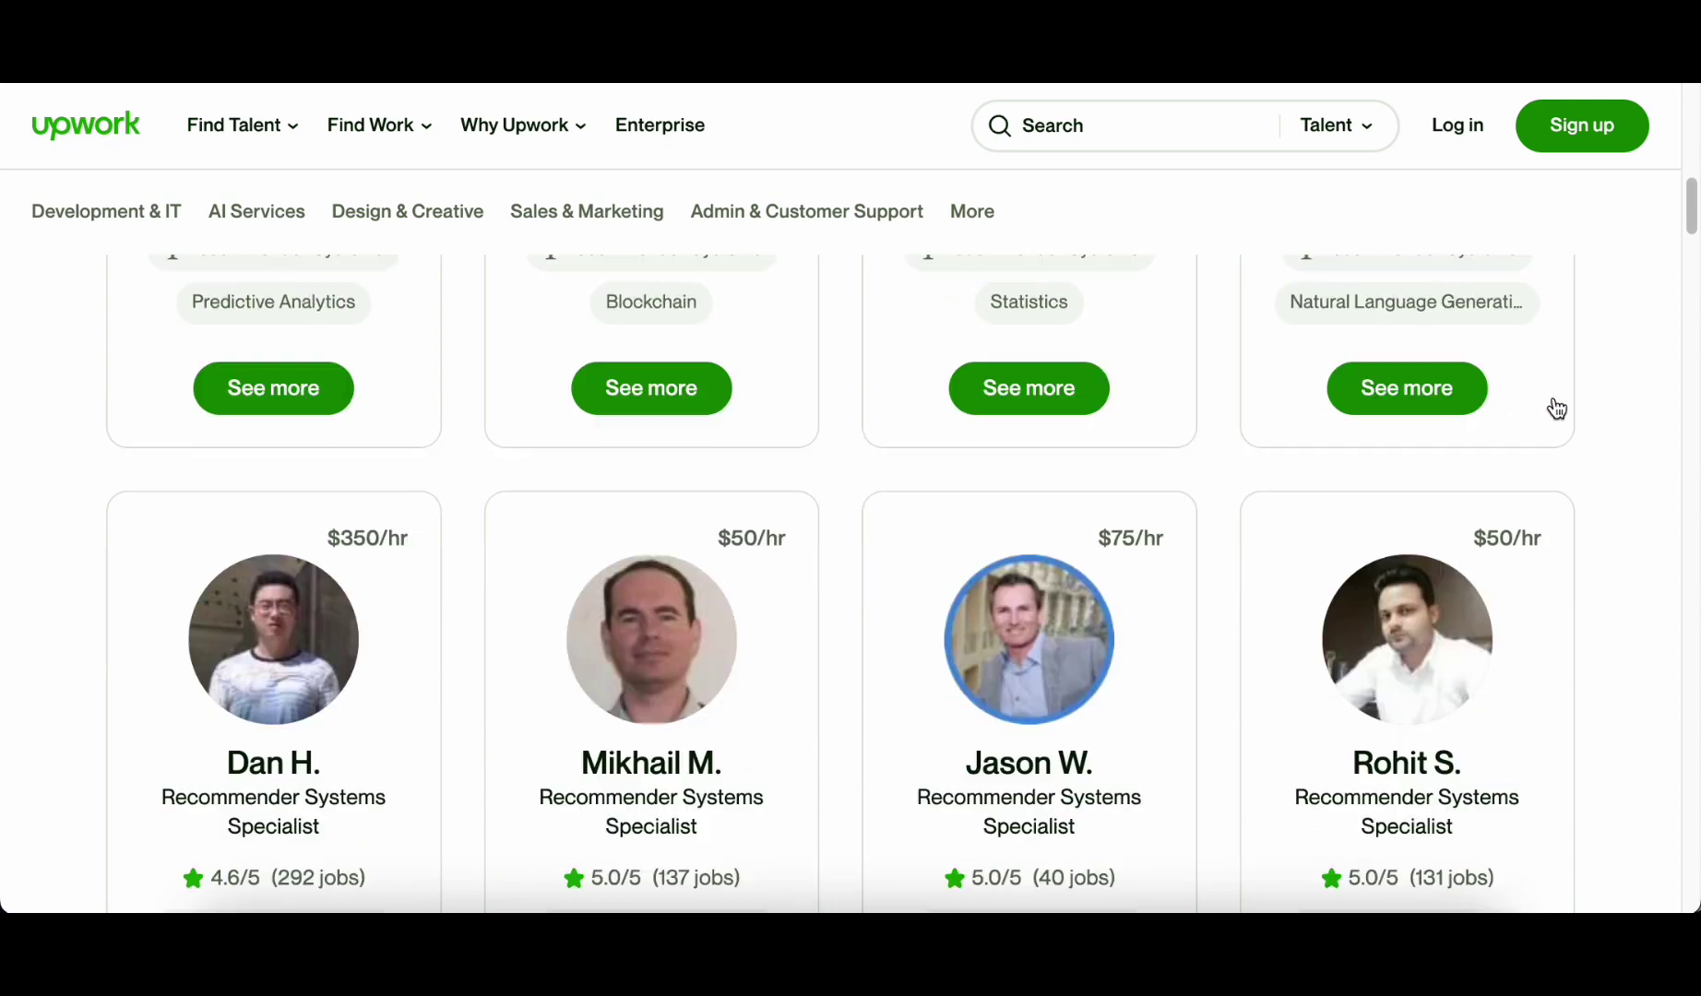
scroll(1556, 407, down, 3)
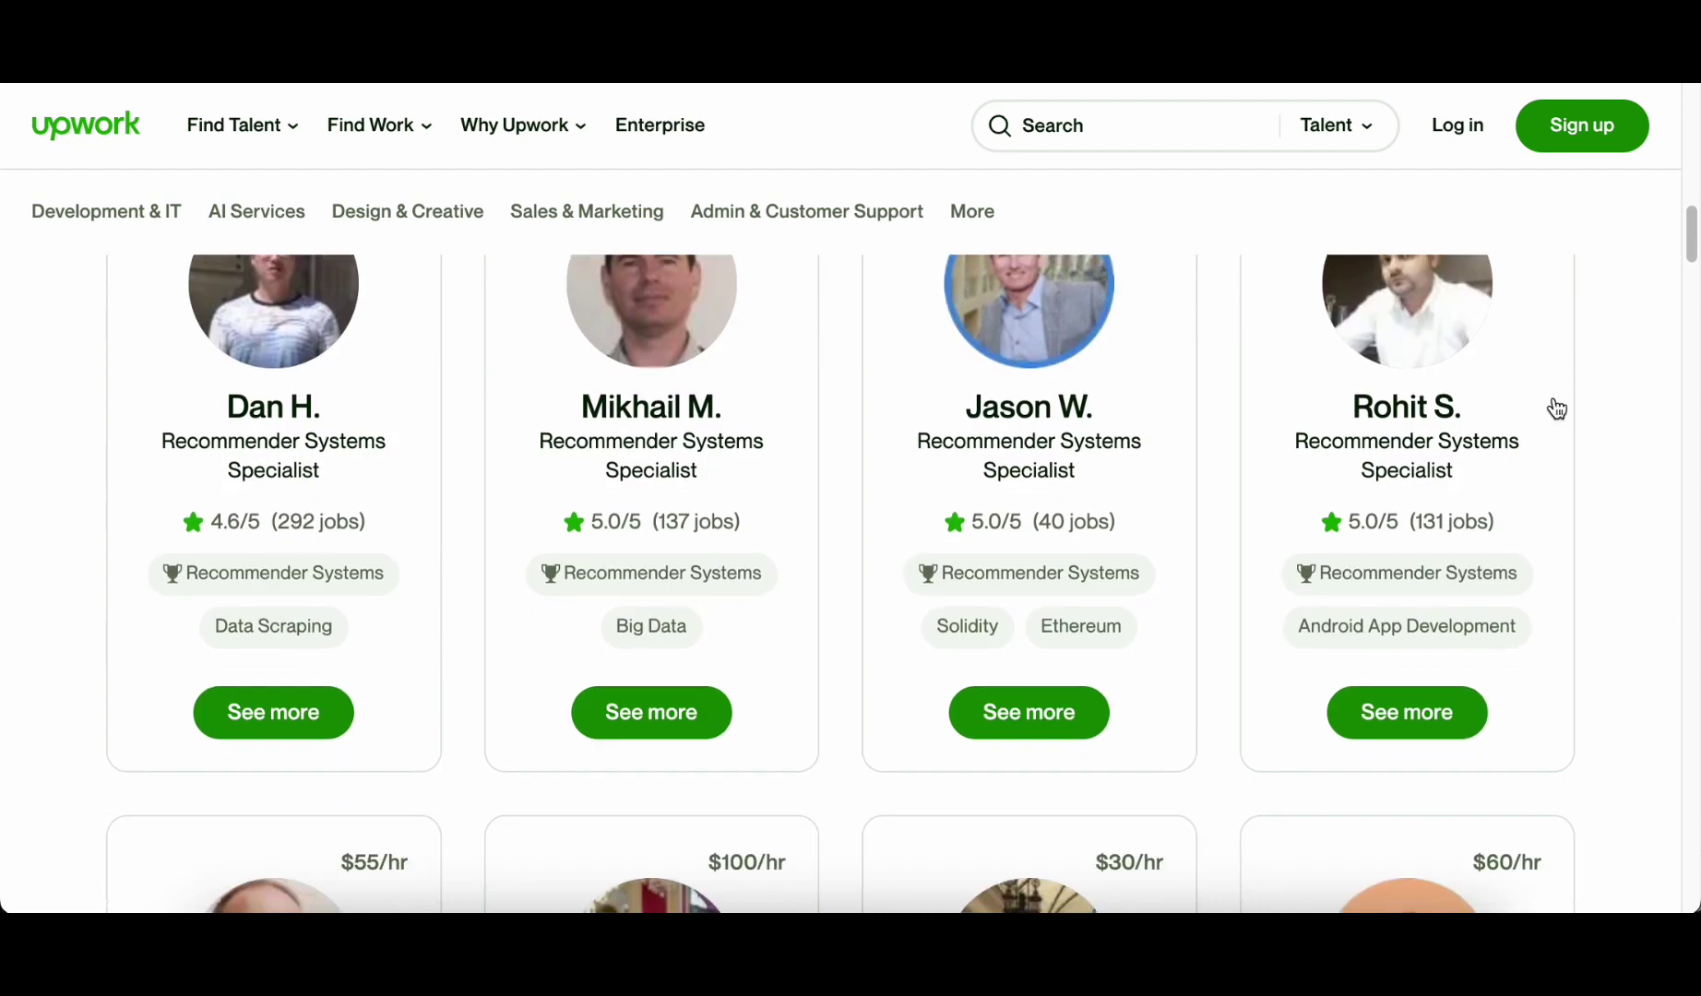
scroll(1556, 409, down, 3)
scroll(1556, 409, down, 3)
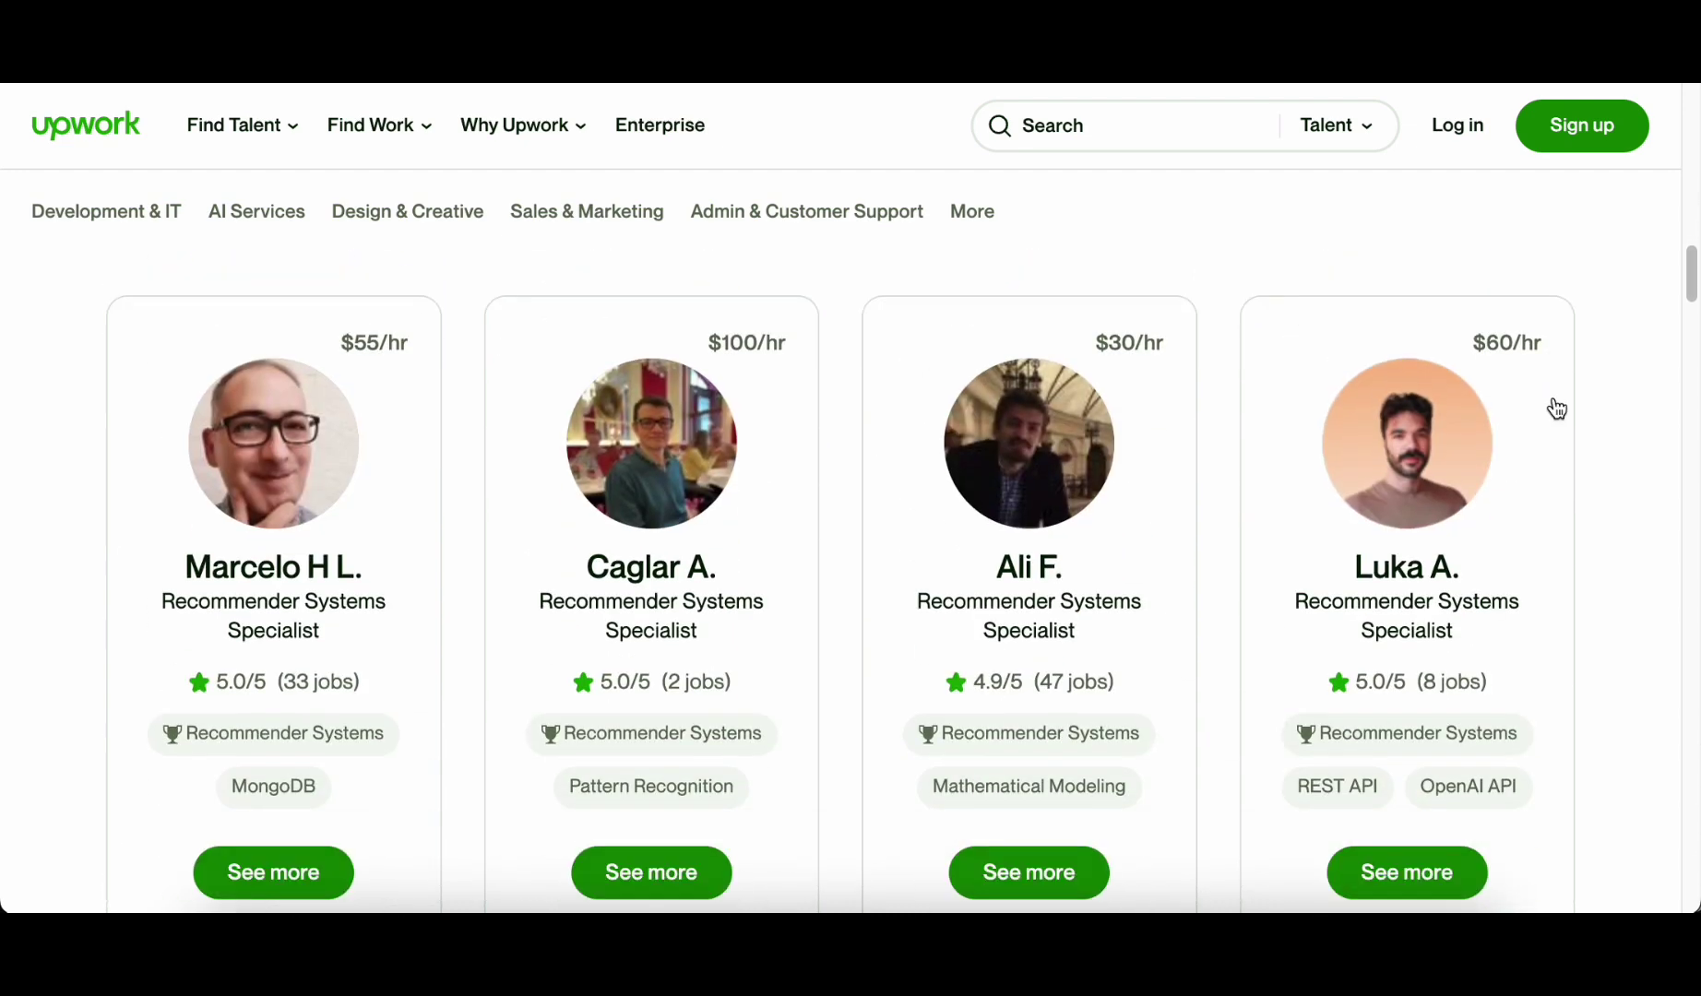
scroll(1557, 407, down, 3)
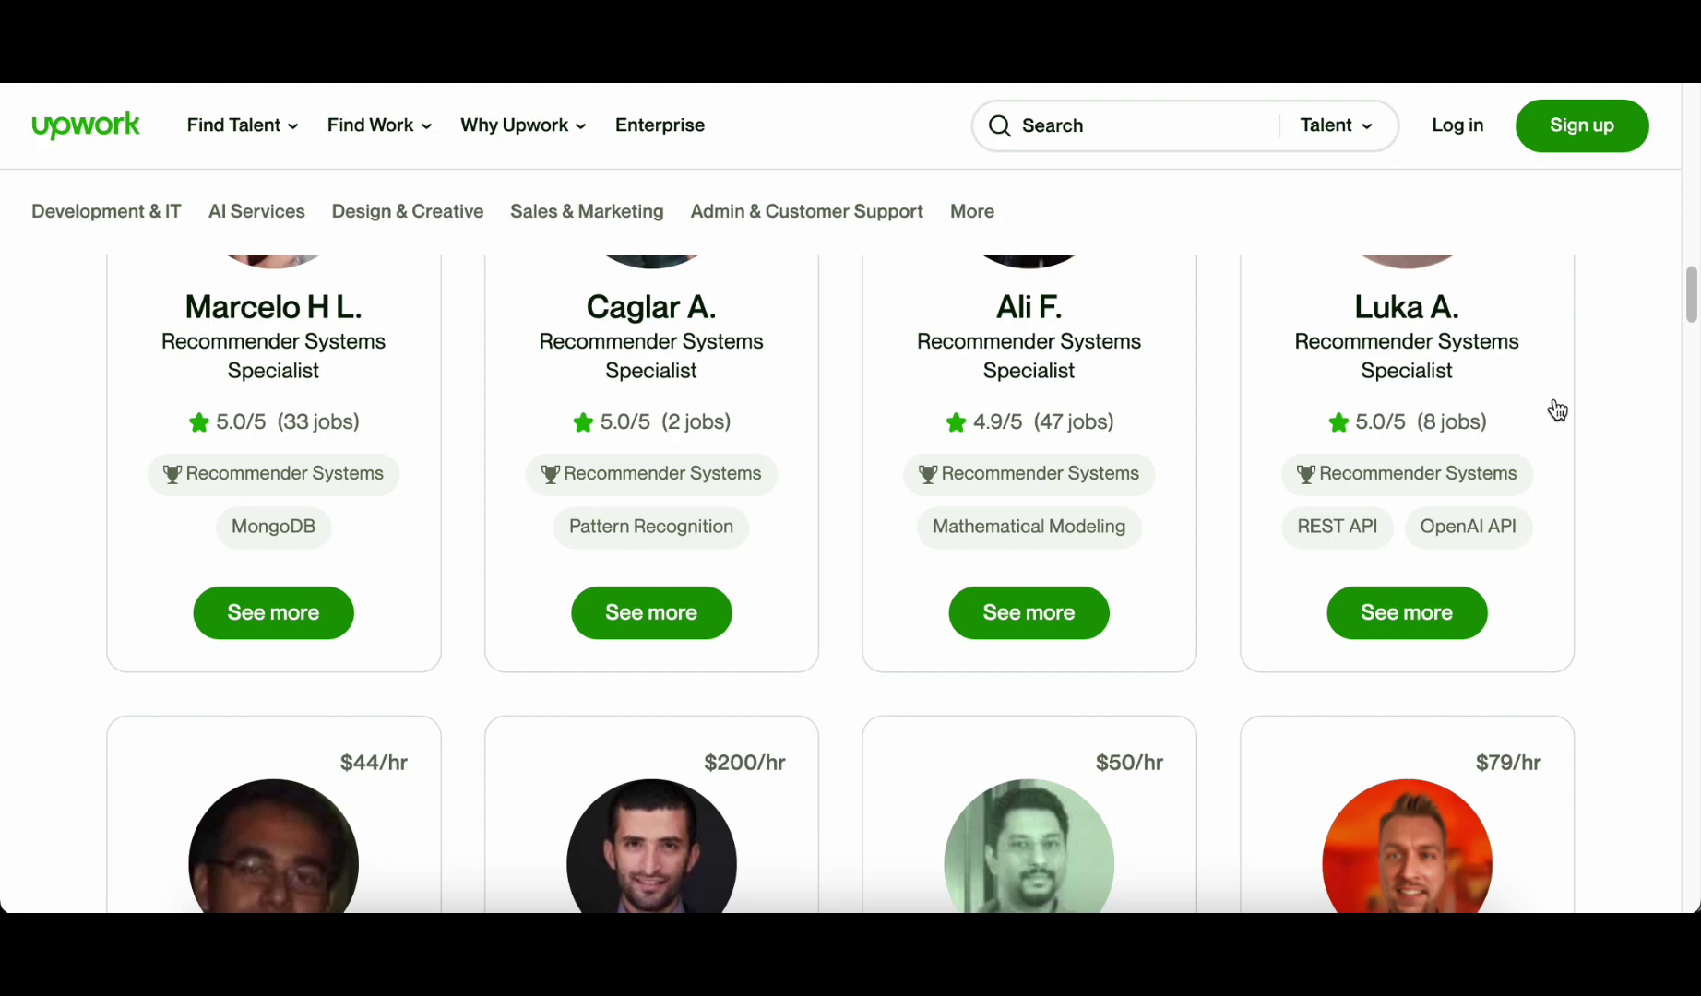
scroll(1556, 409, down, 6)
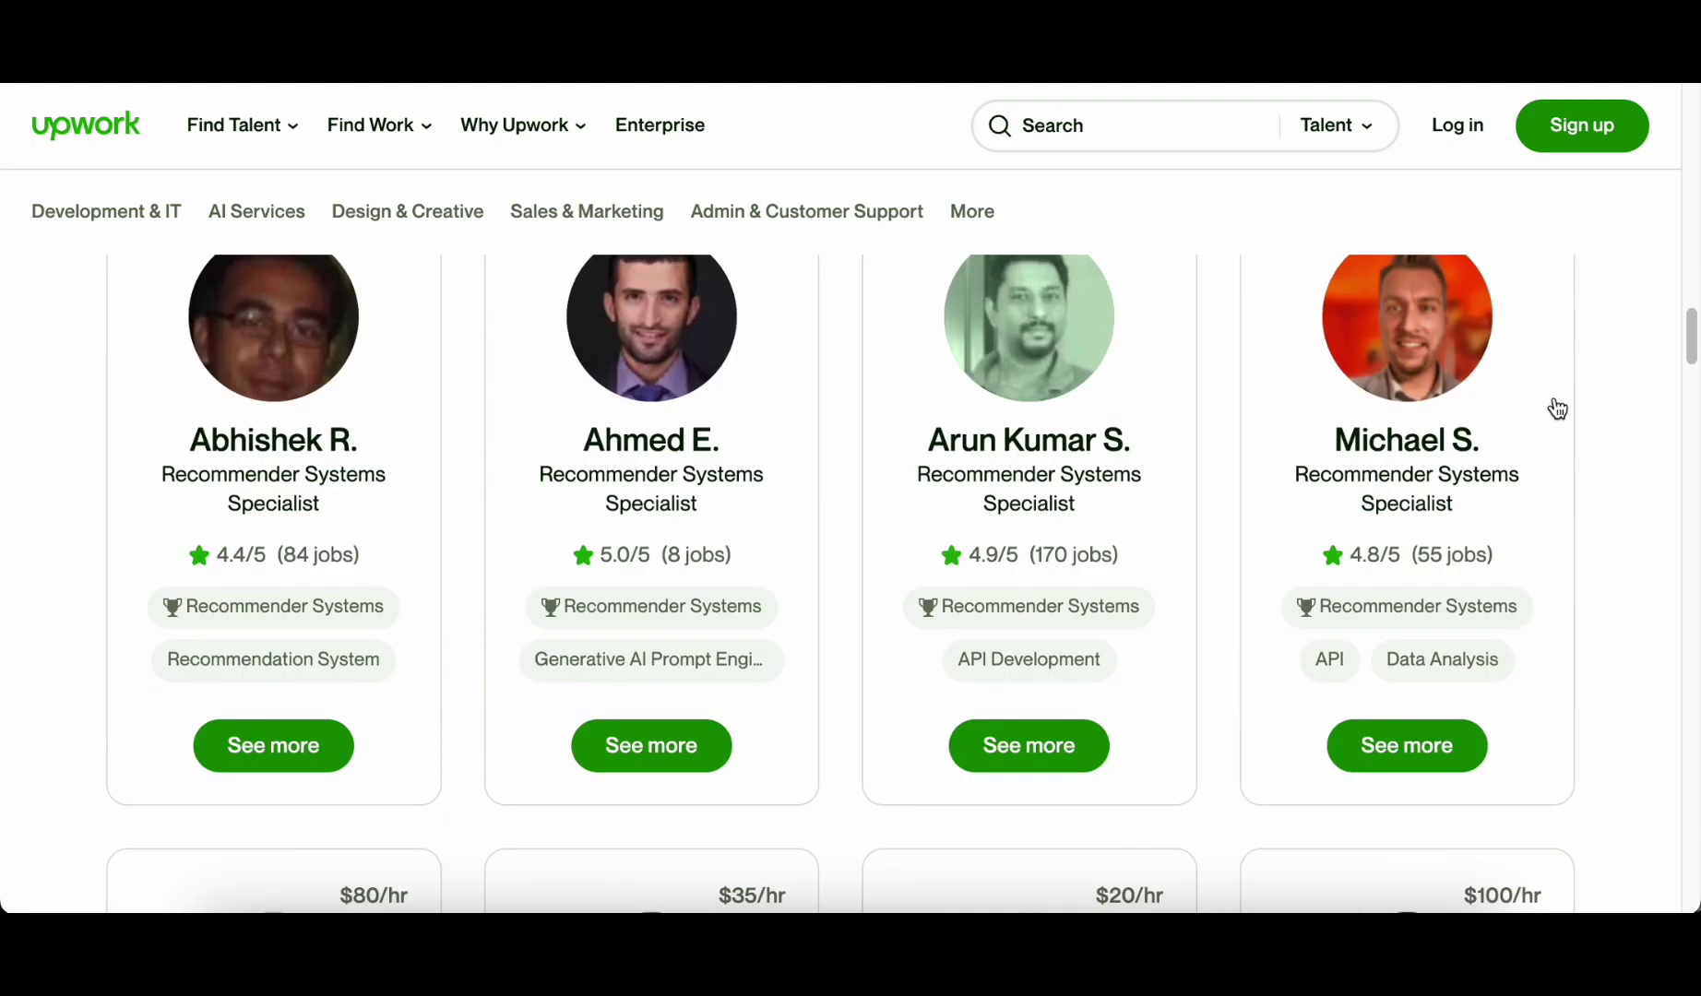
scroll(1556, 407, down, 3)
scroll(1554, 403, down, 6)
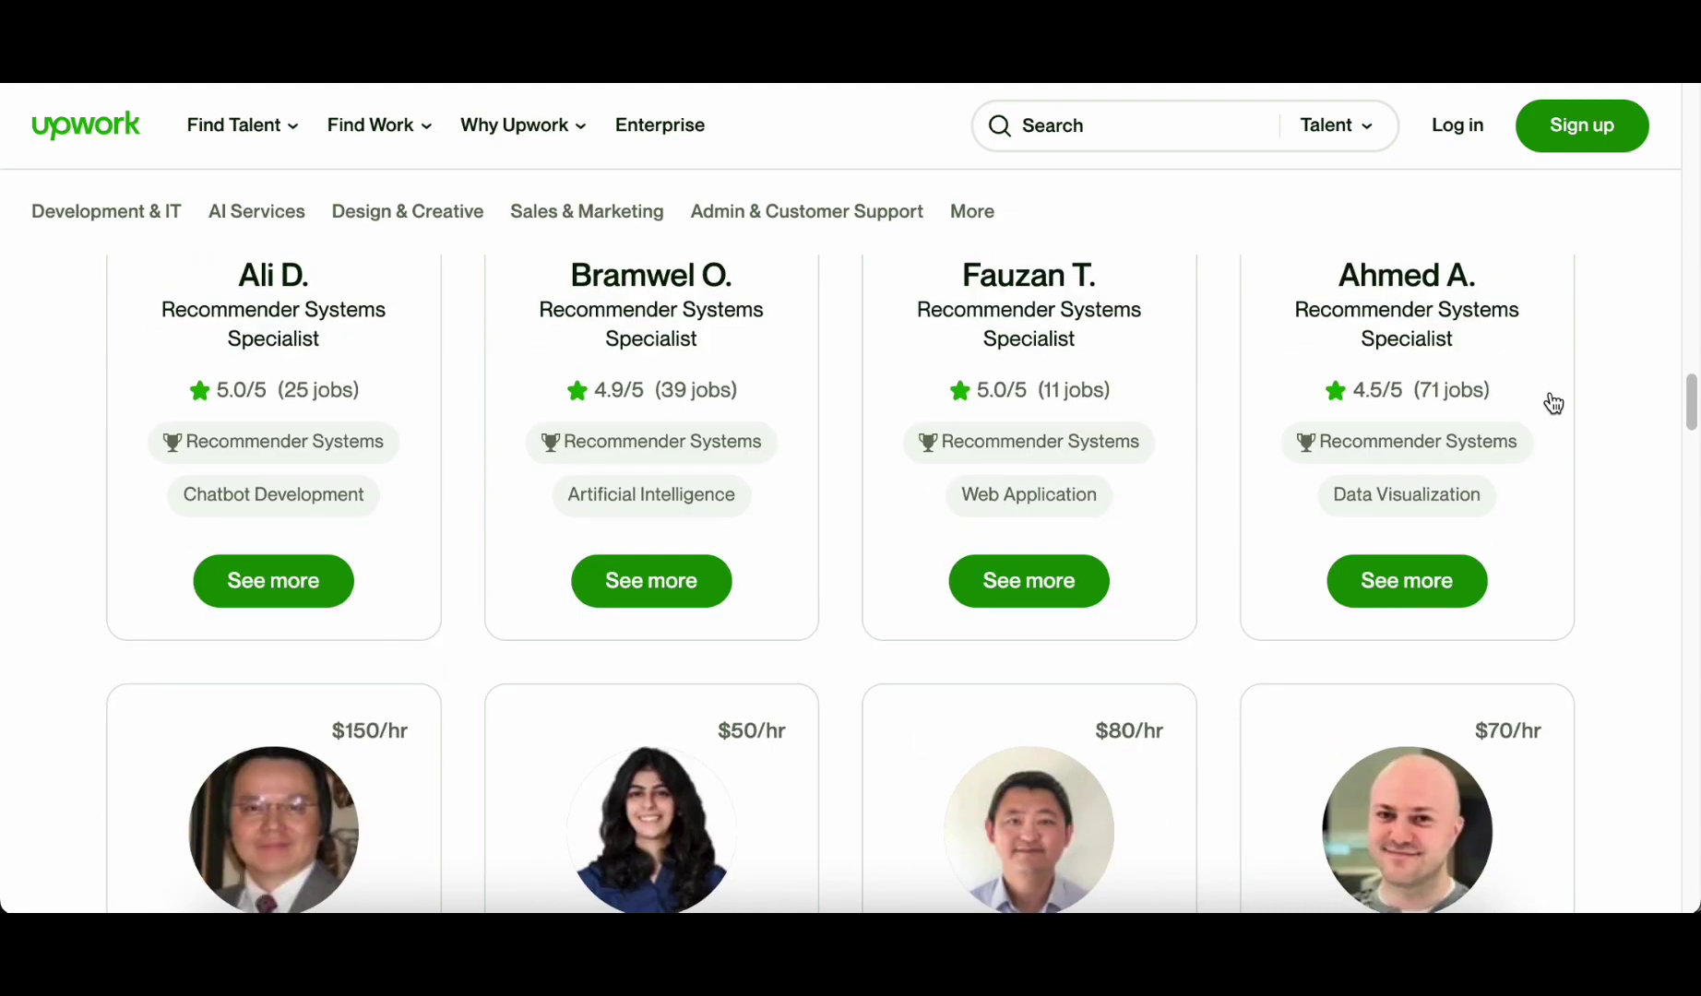
scroll(1554, 403, down, 6)
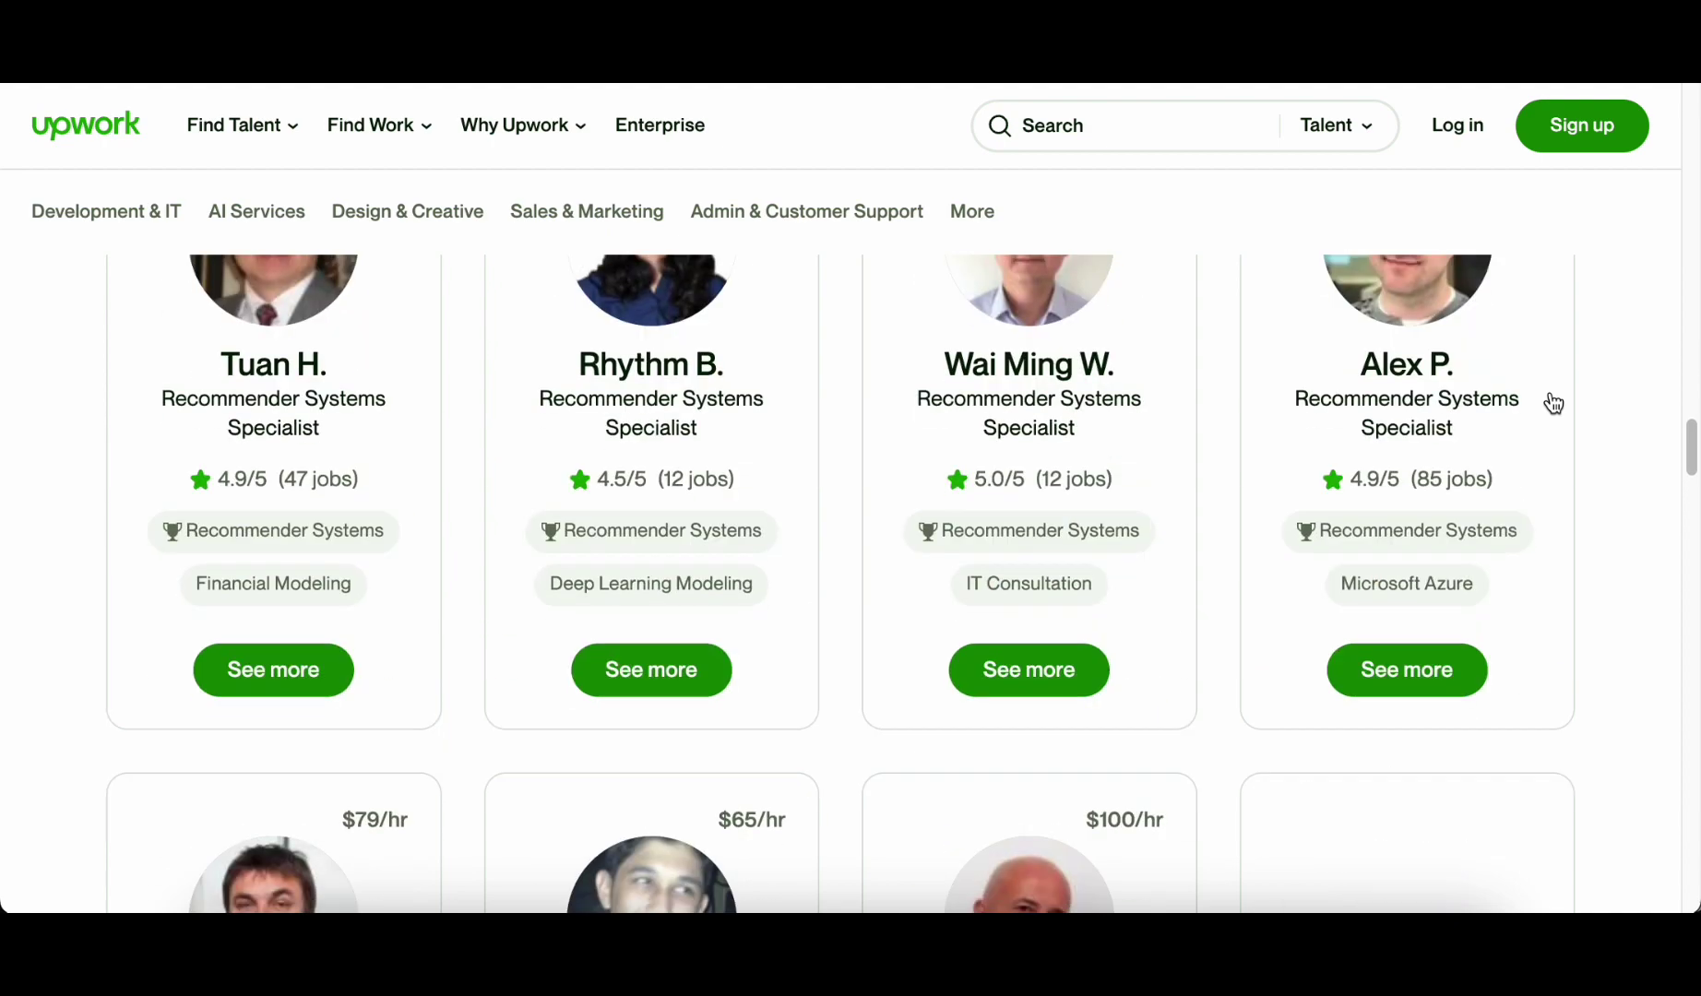
scroll(1554, 403, down, 3)
scroll(1554, 403, down, 3)
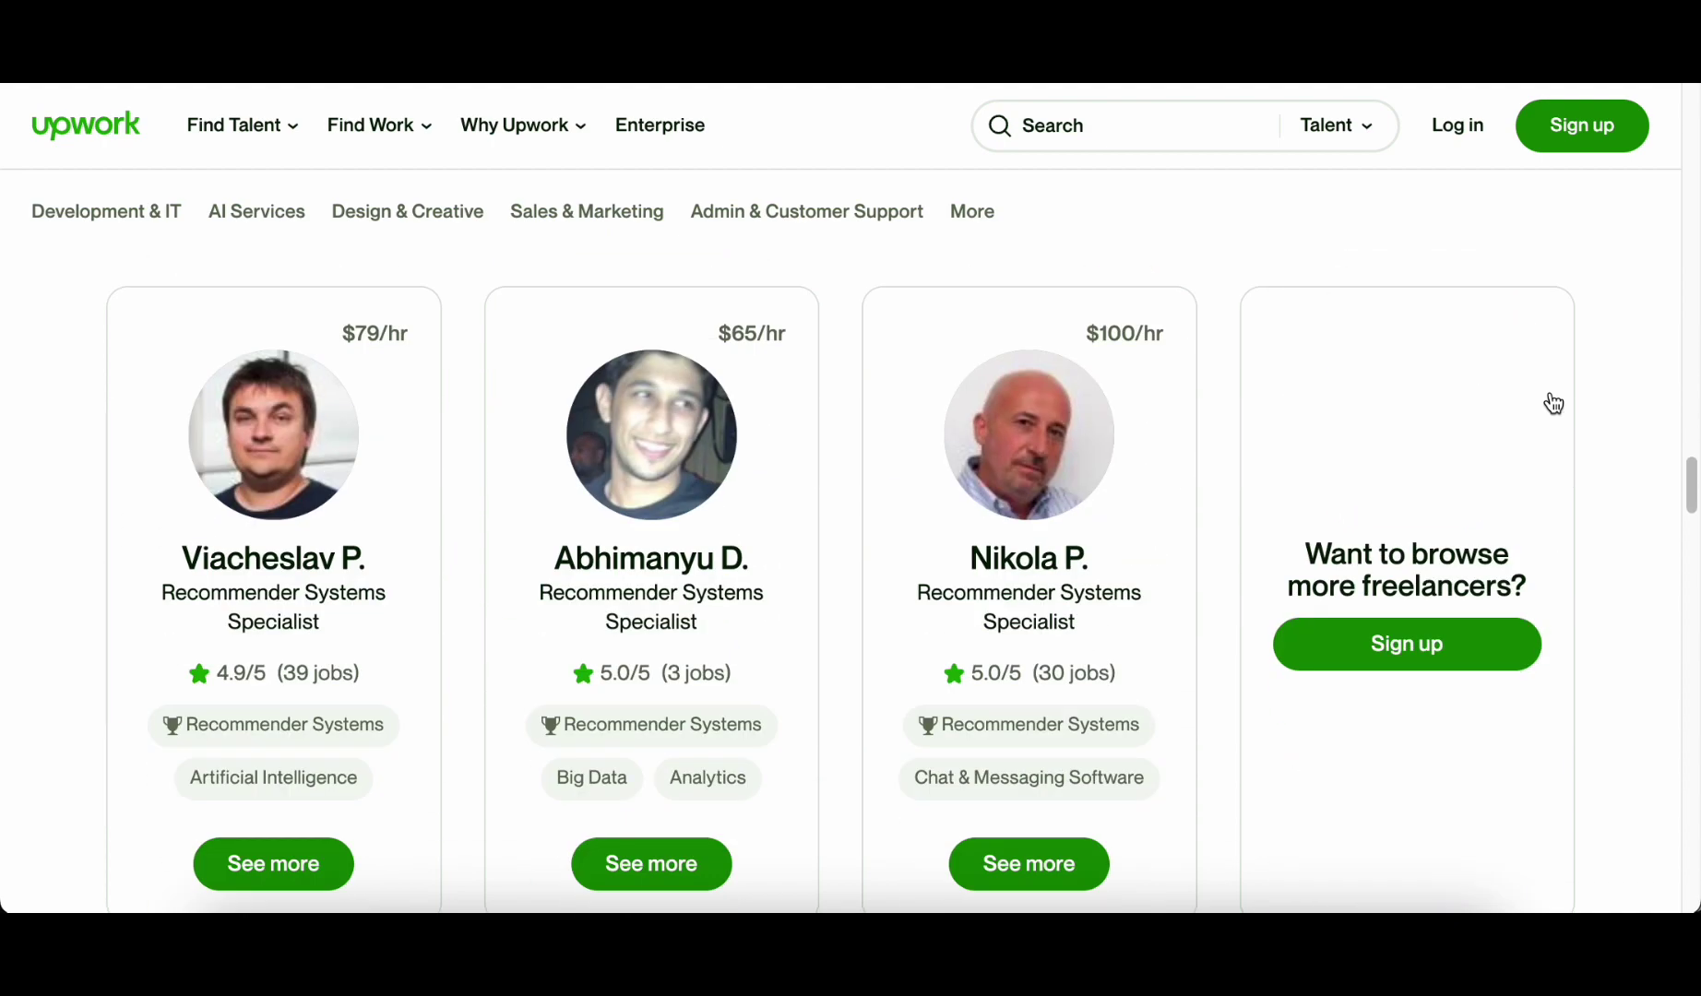
scroll(1554, 403, down, 6)
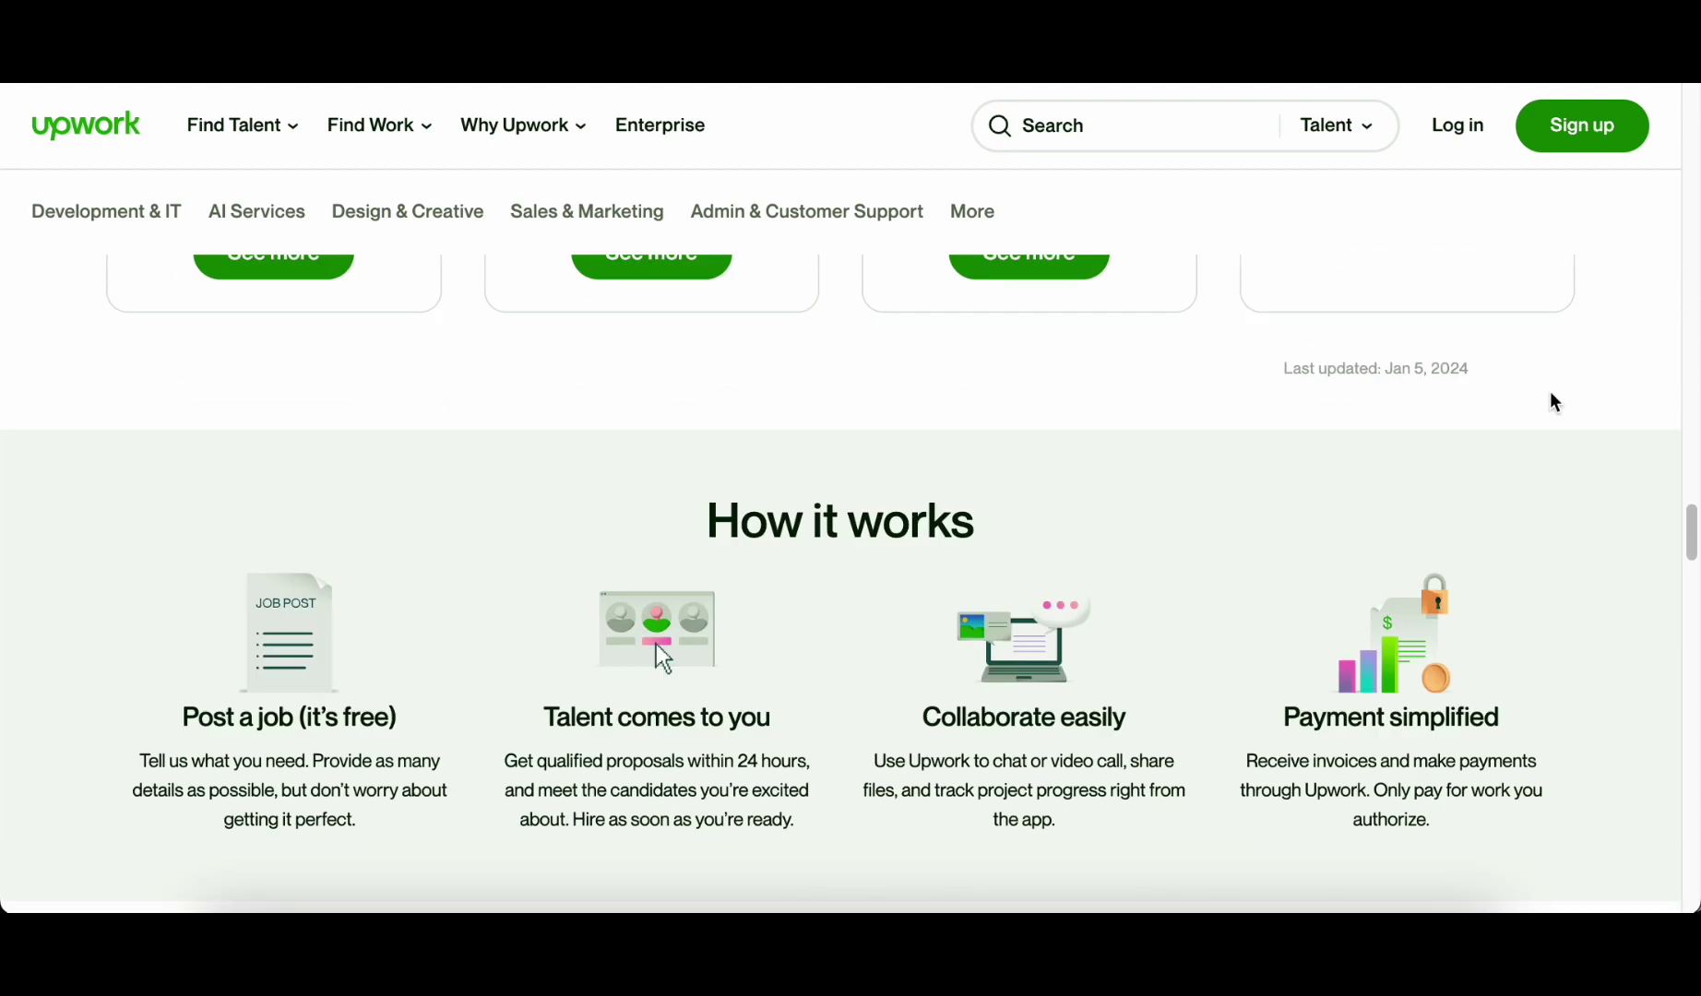
- Browse the hiring FAQs, similar skills, top cities, similar jobs and related services lists
scroll(1554, 404, down, 2)
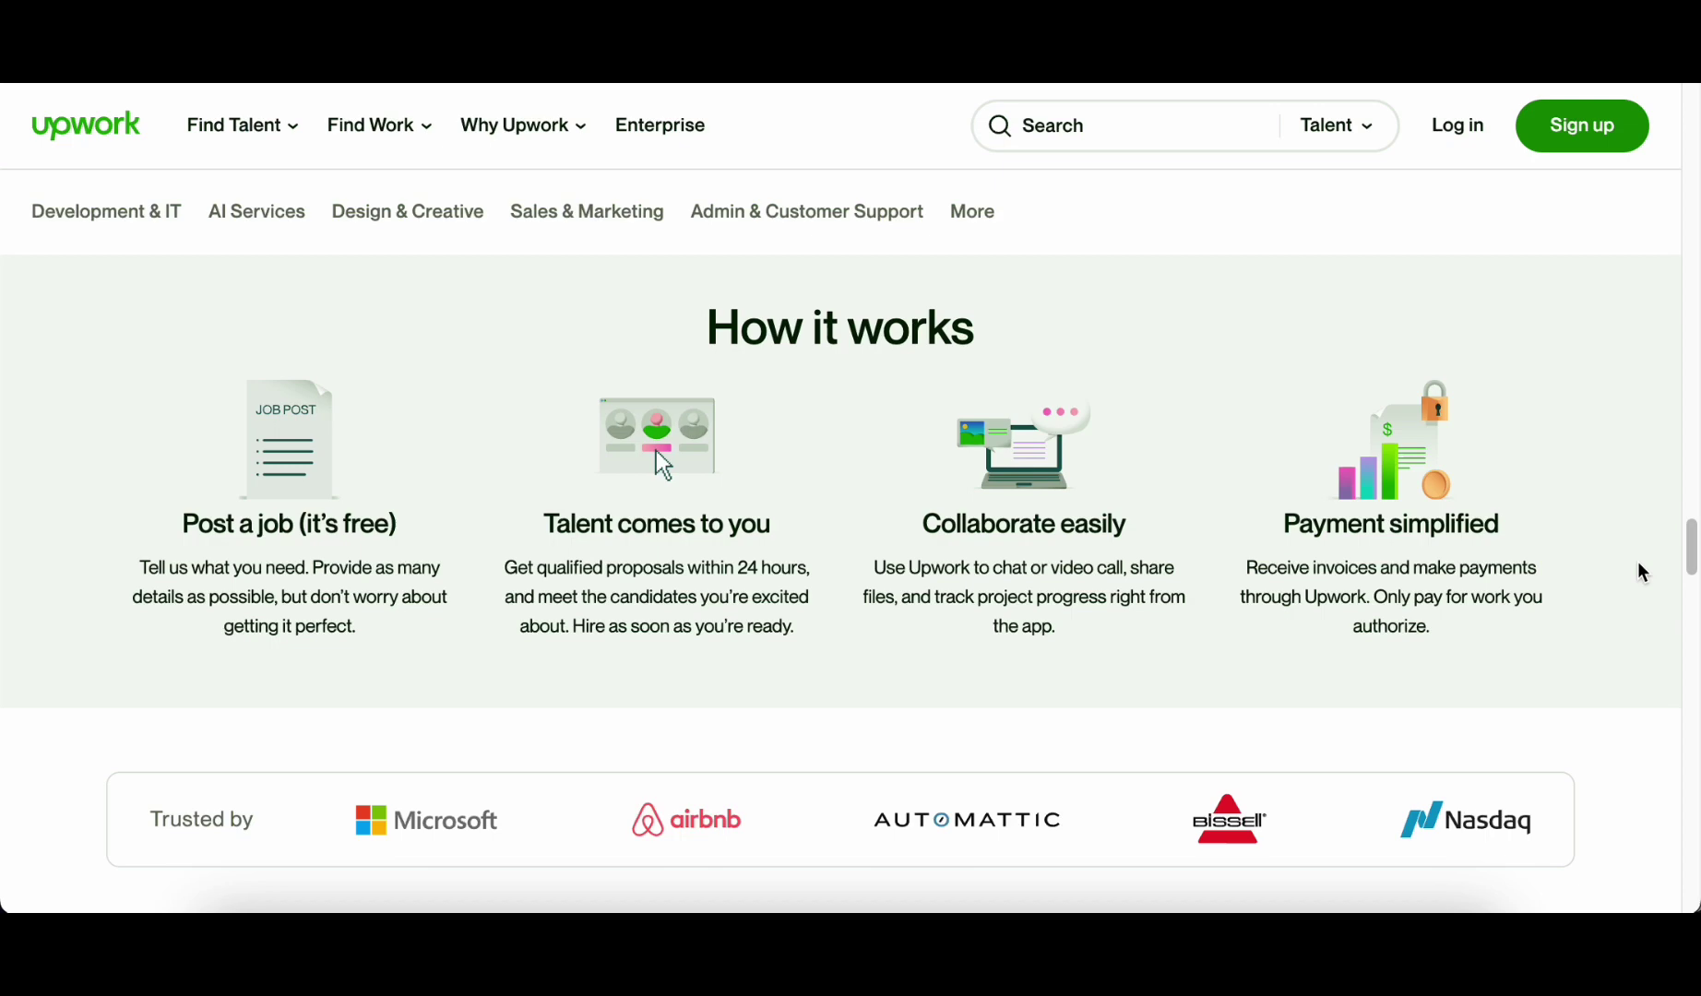
scroll(1641, 570, down, 3)
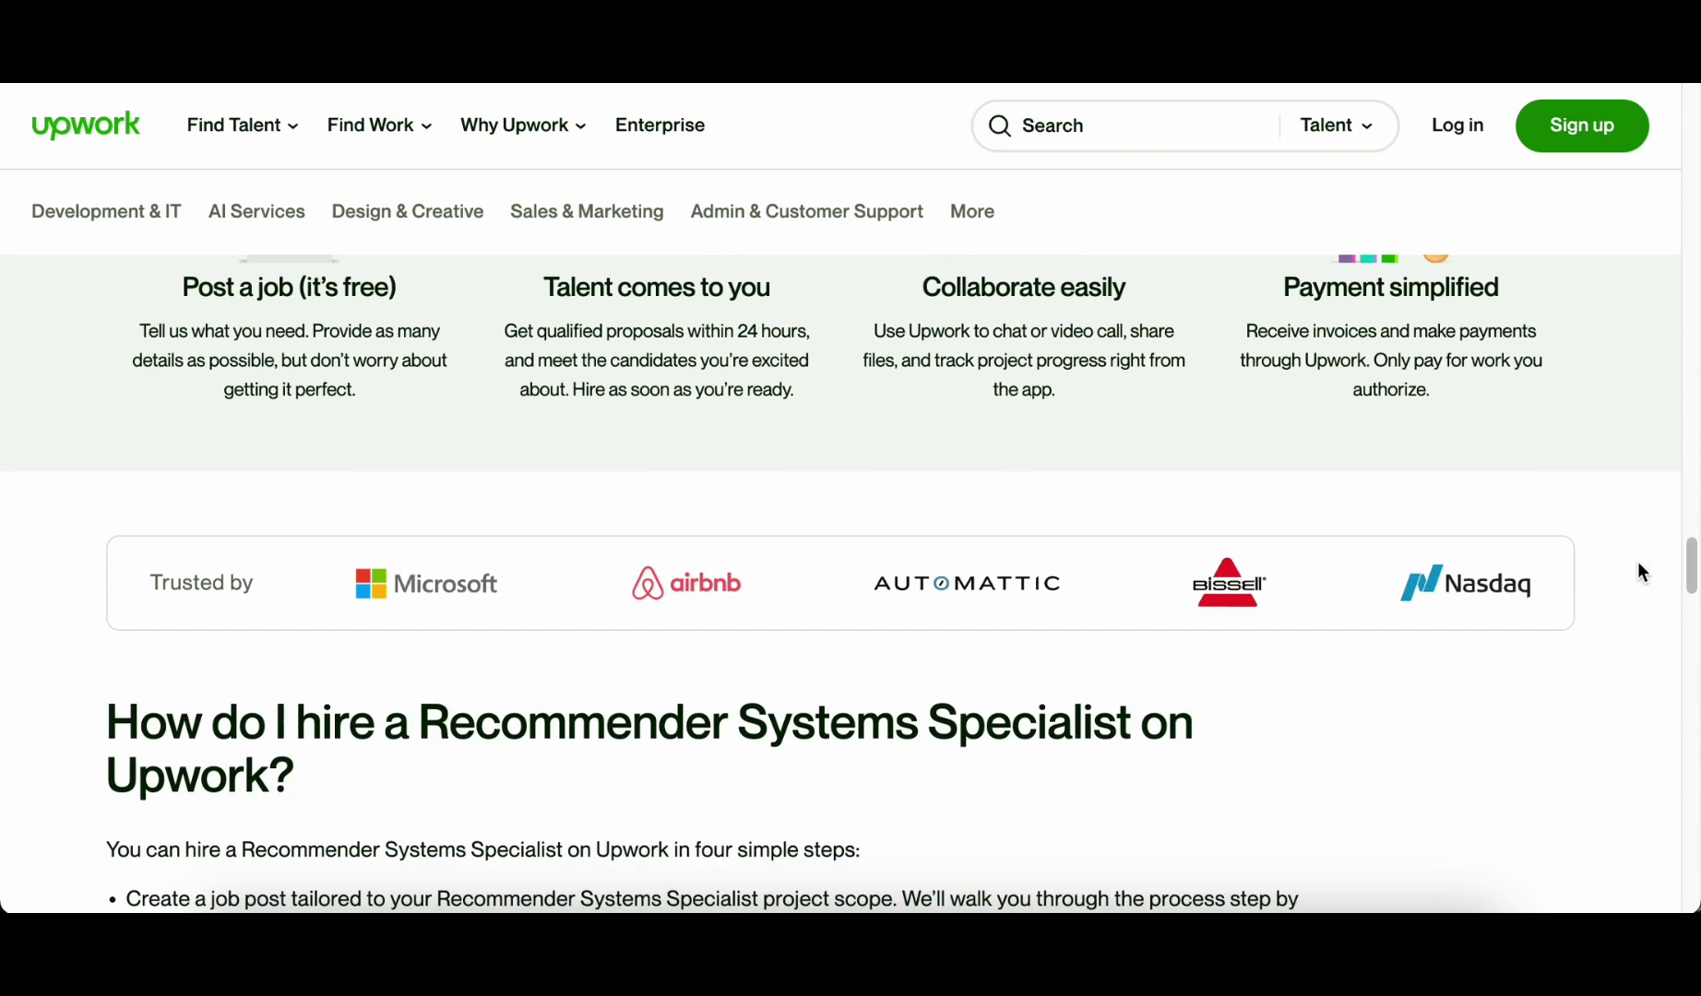
scroll(1640, 572, down, 6)
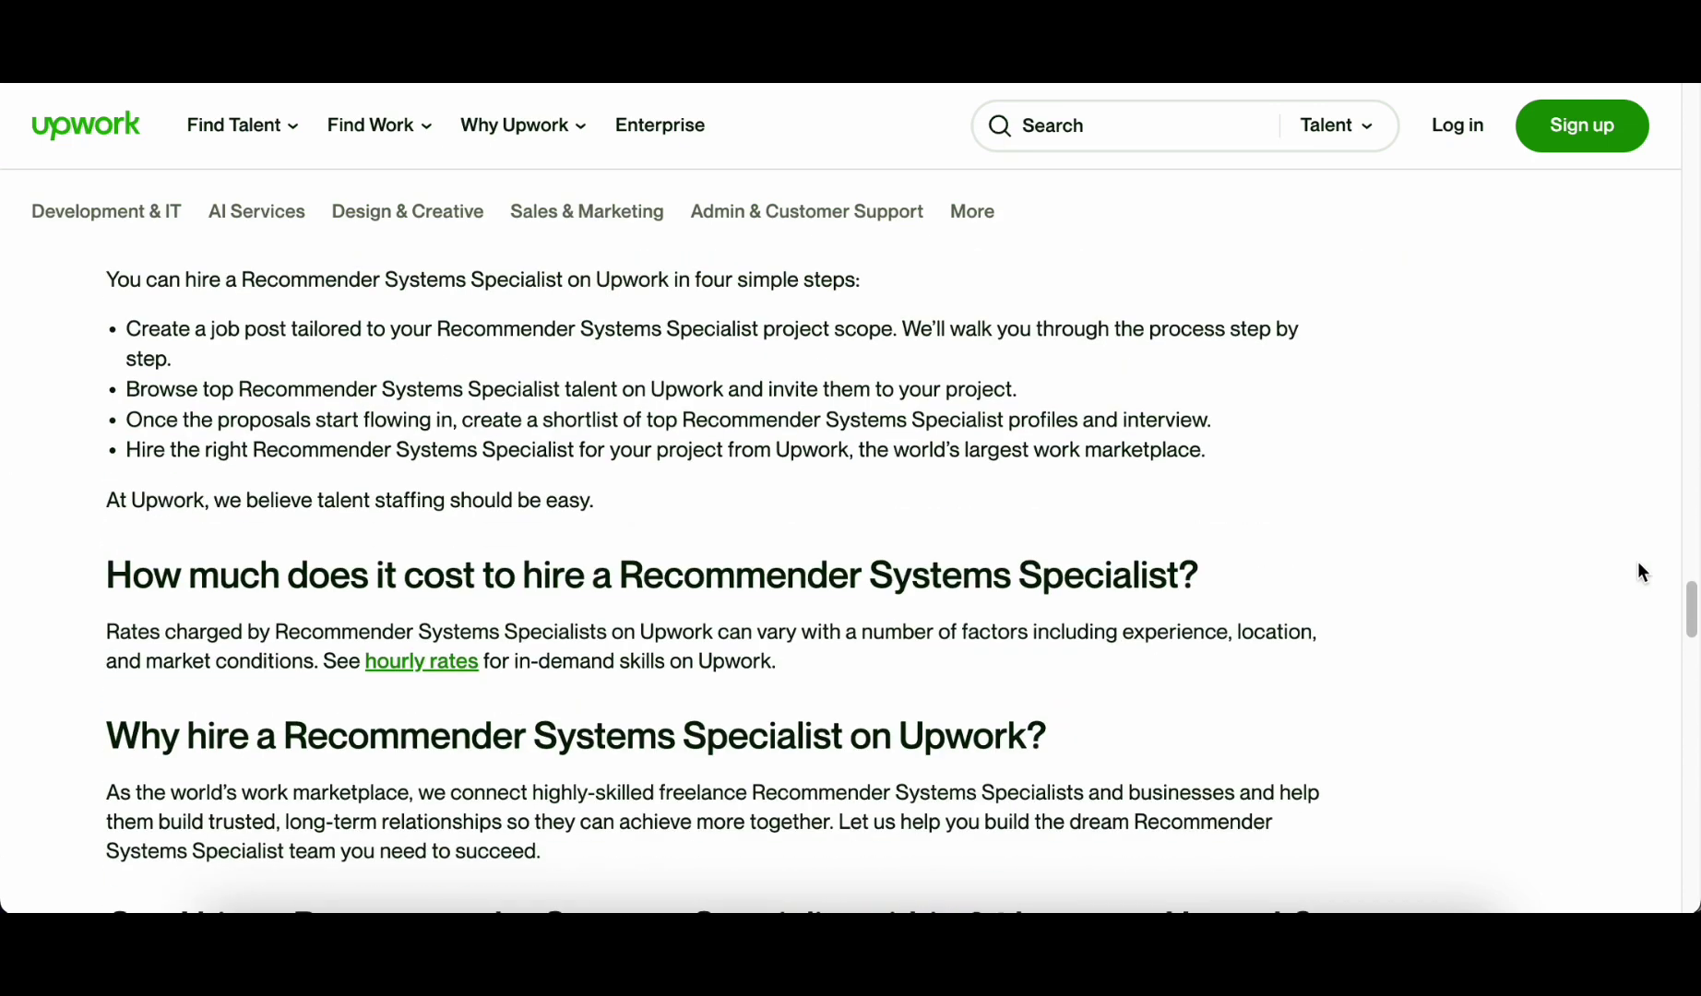
scroll(1641, 572, down, 7)
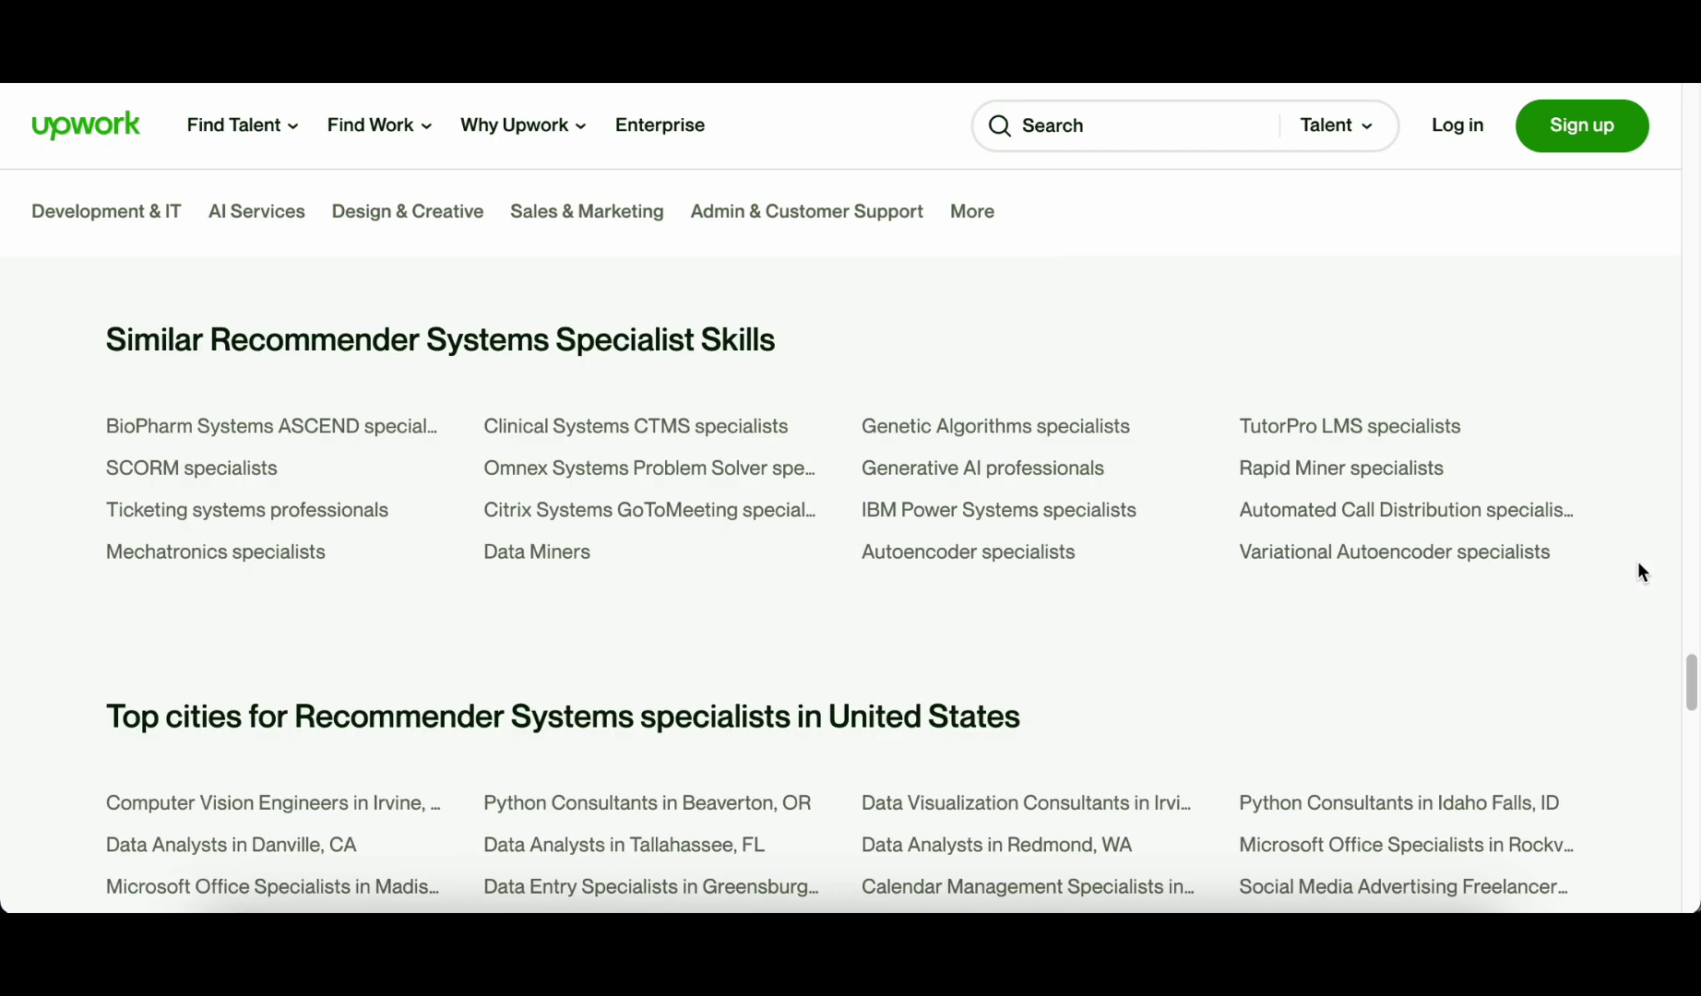
scroll(1432, 433, down, 9)
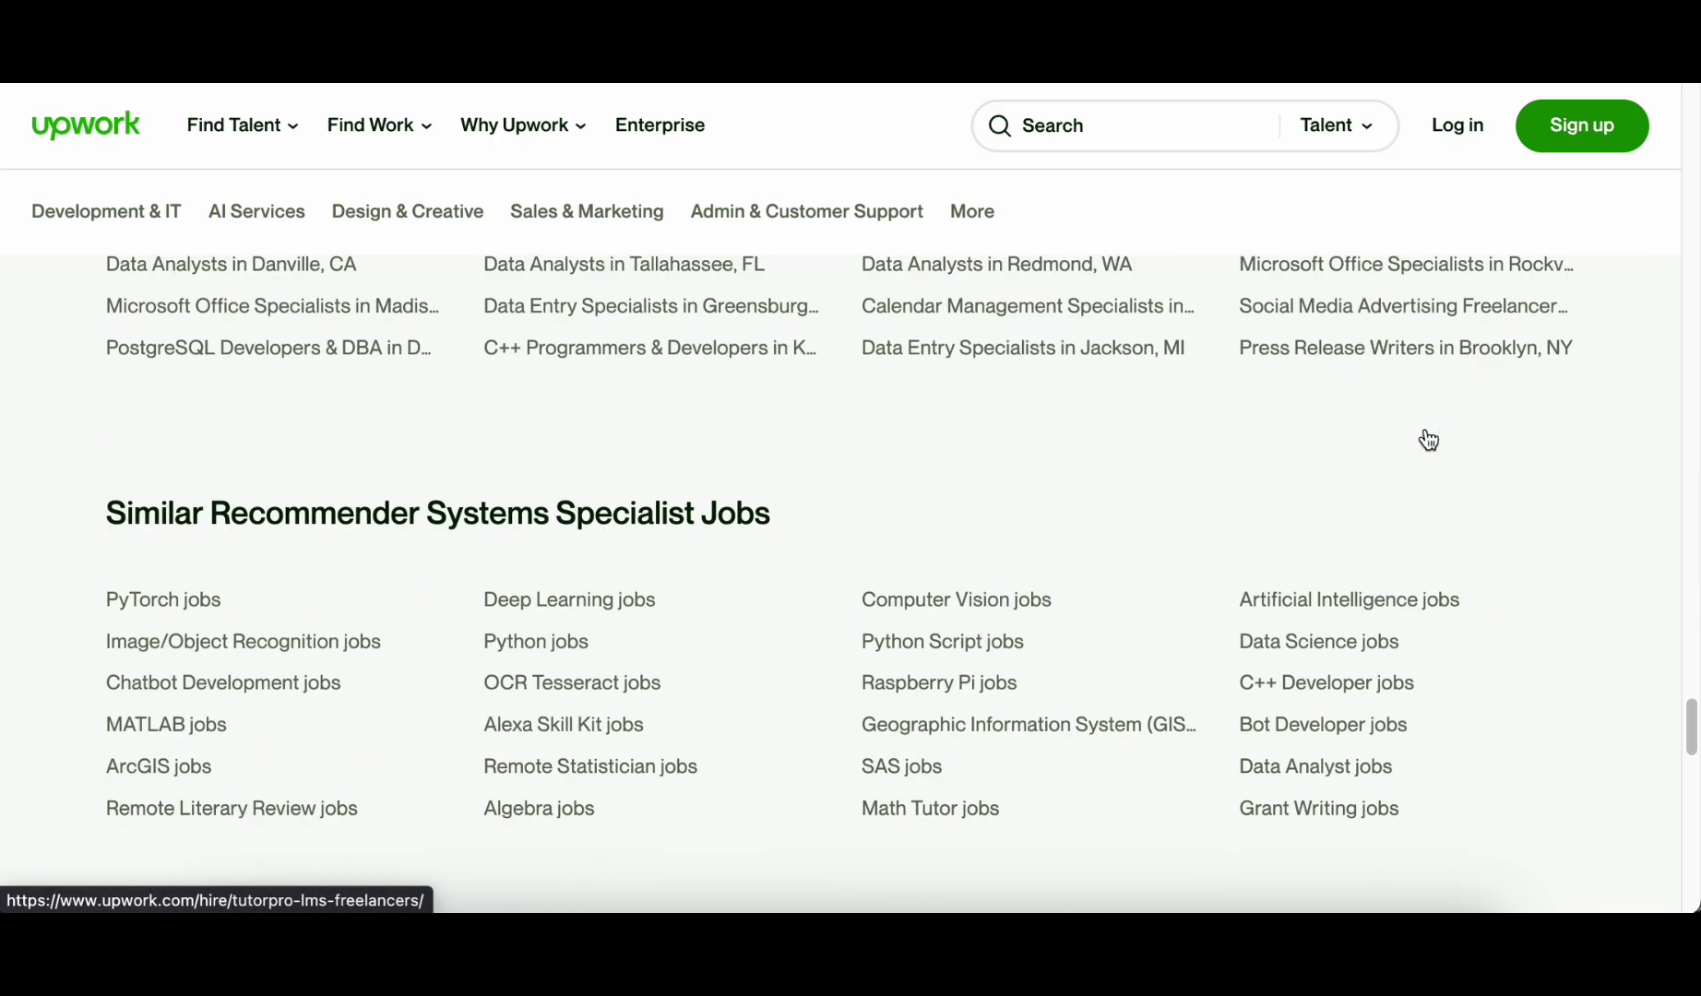
scroll(1292, 457, down, 3)
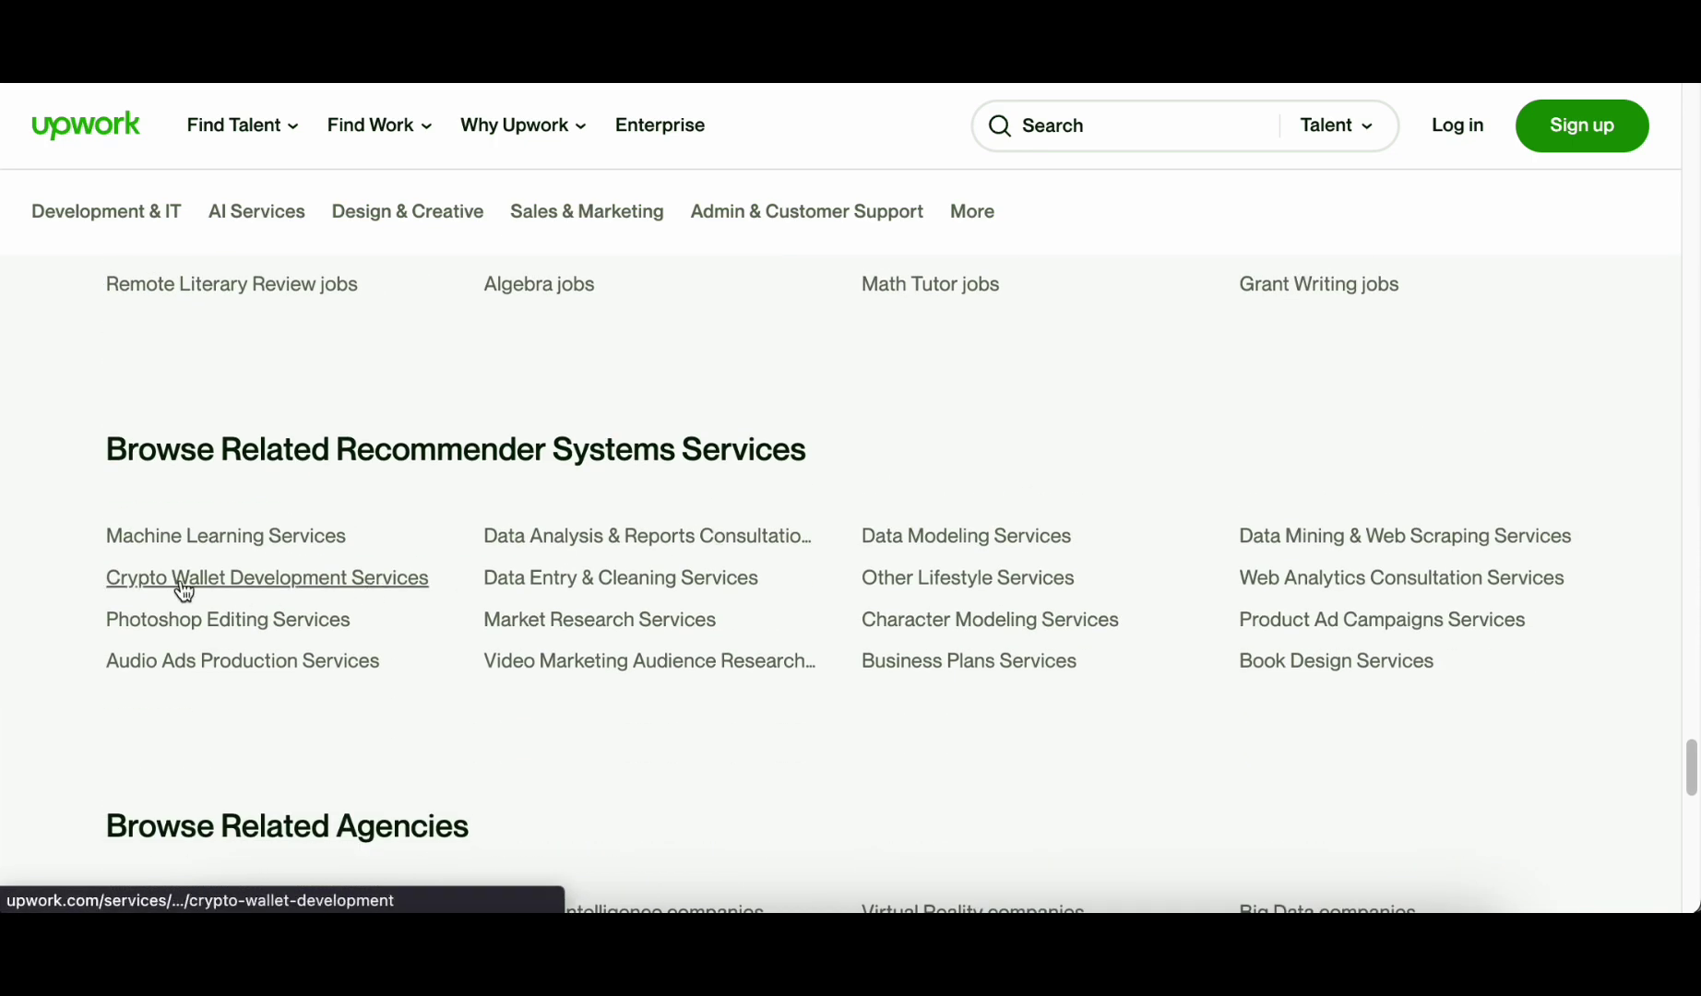
scroll(1177, 493, down, 7)
scroll(1177, 493, up, 20)
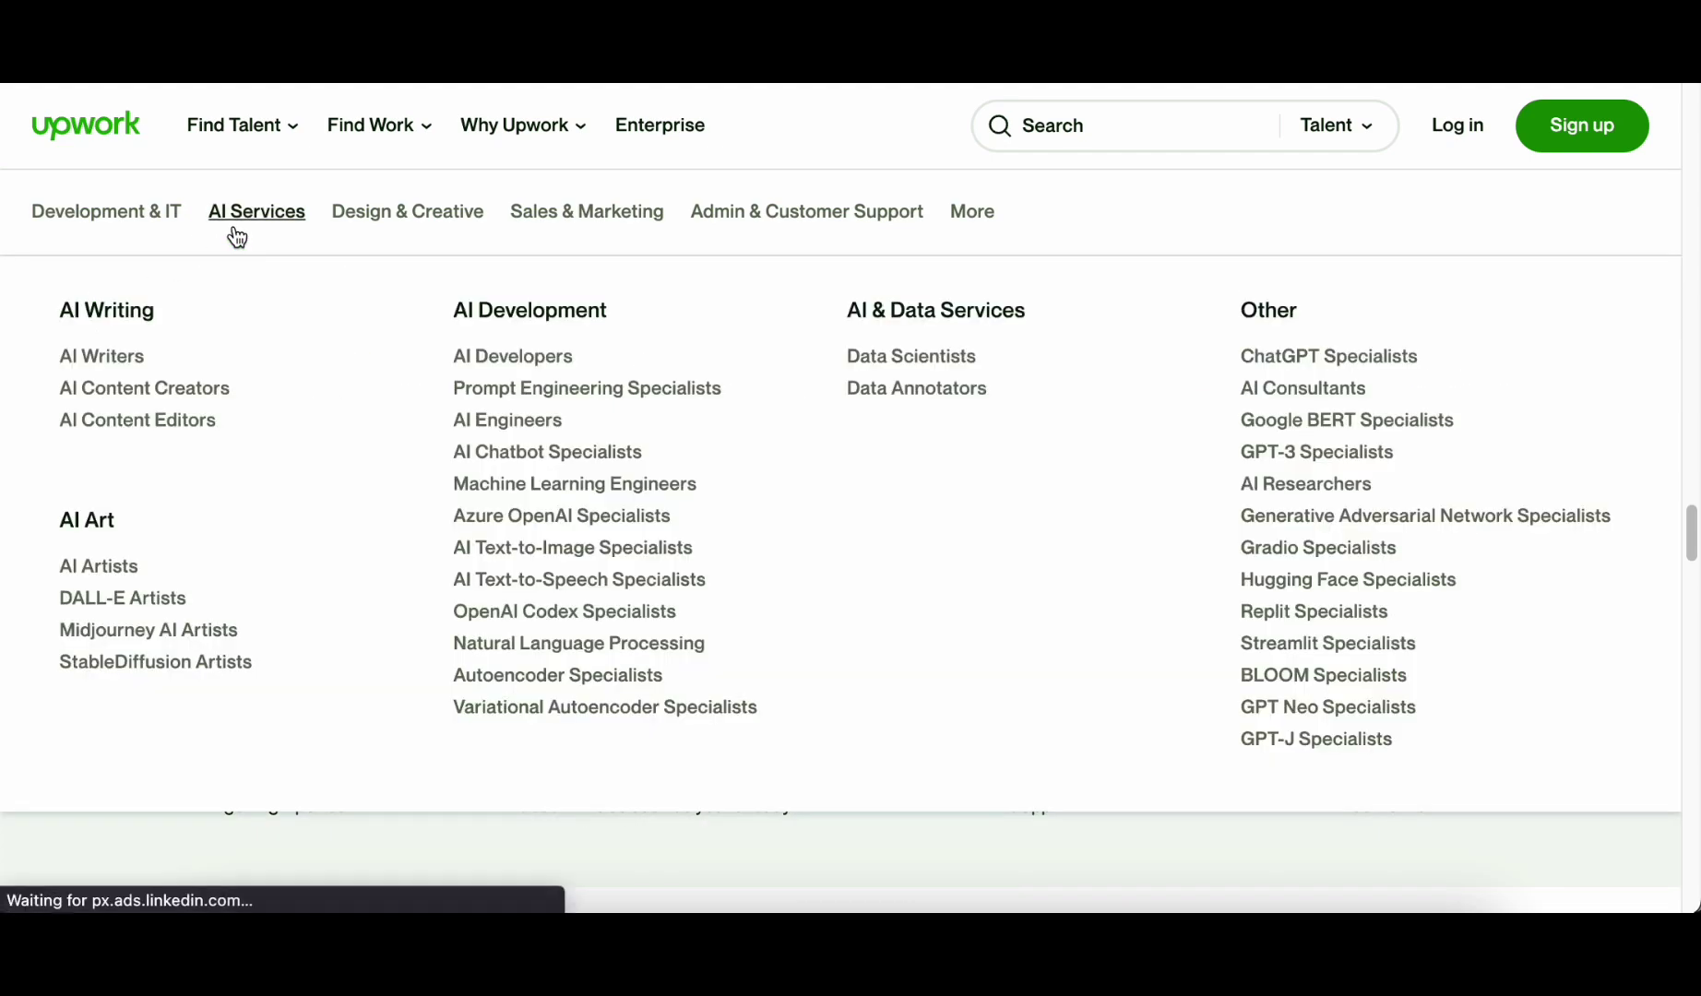
- Open Upwork's AI Services landing page and scroll through its services, consultations, talent and category cards
click(237, 238)
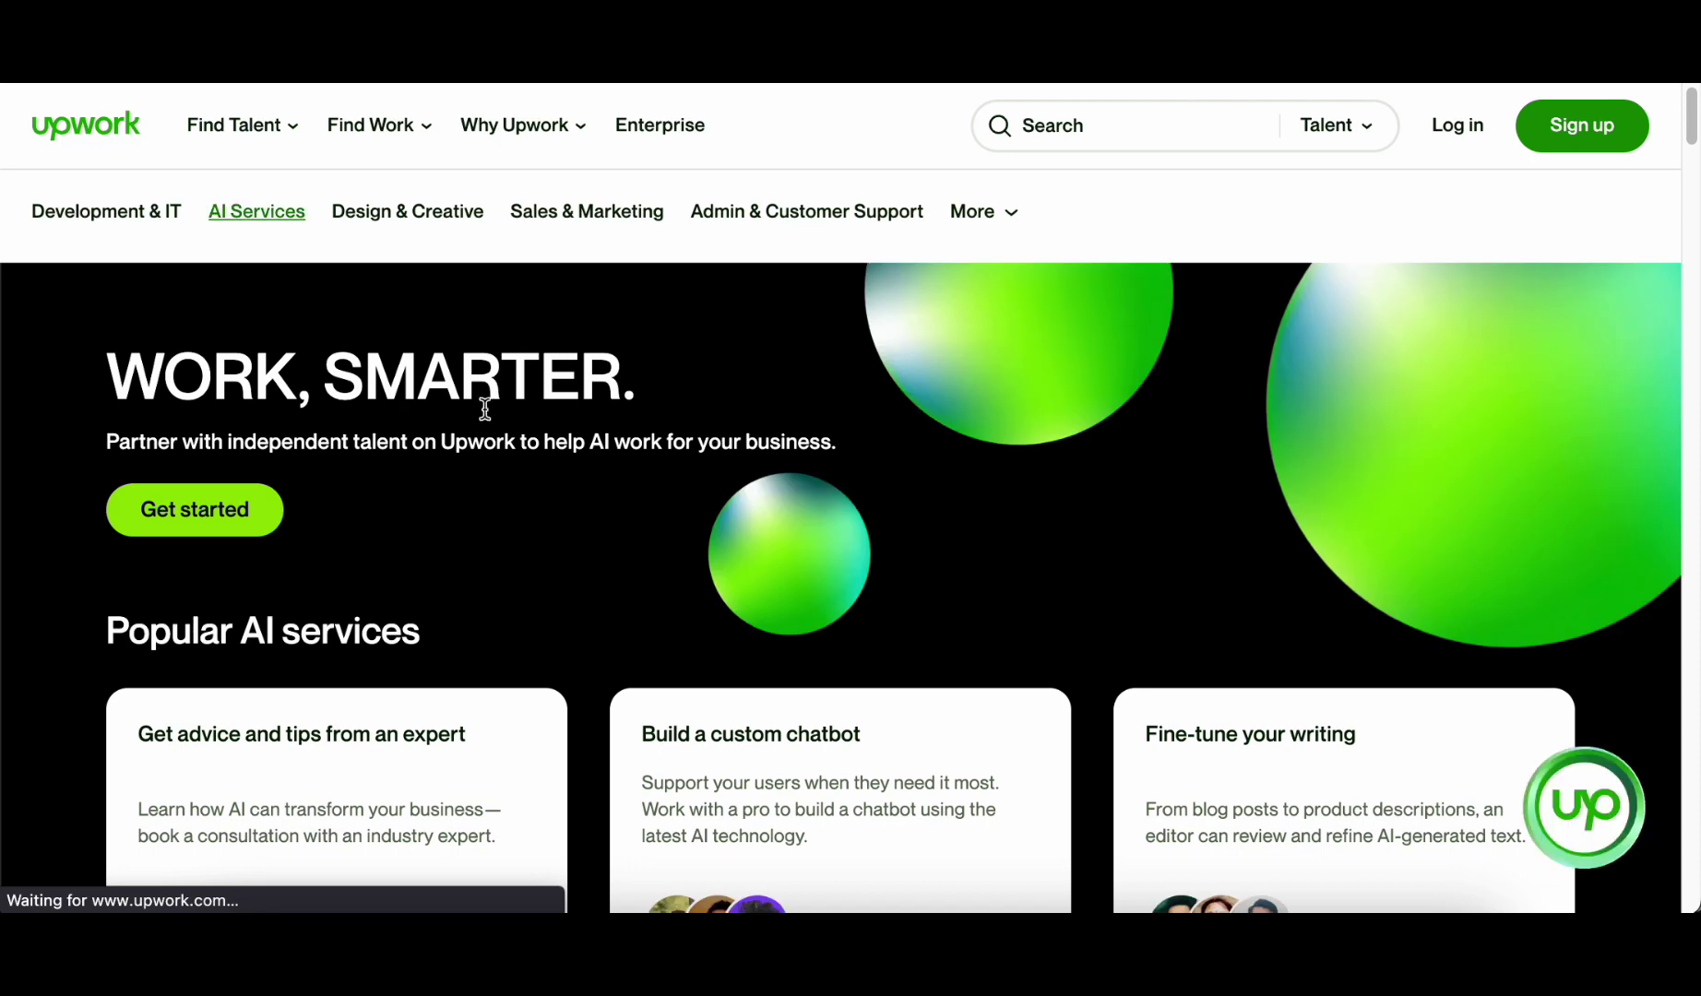
scroll(1141, 443, down, 3)
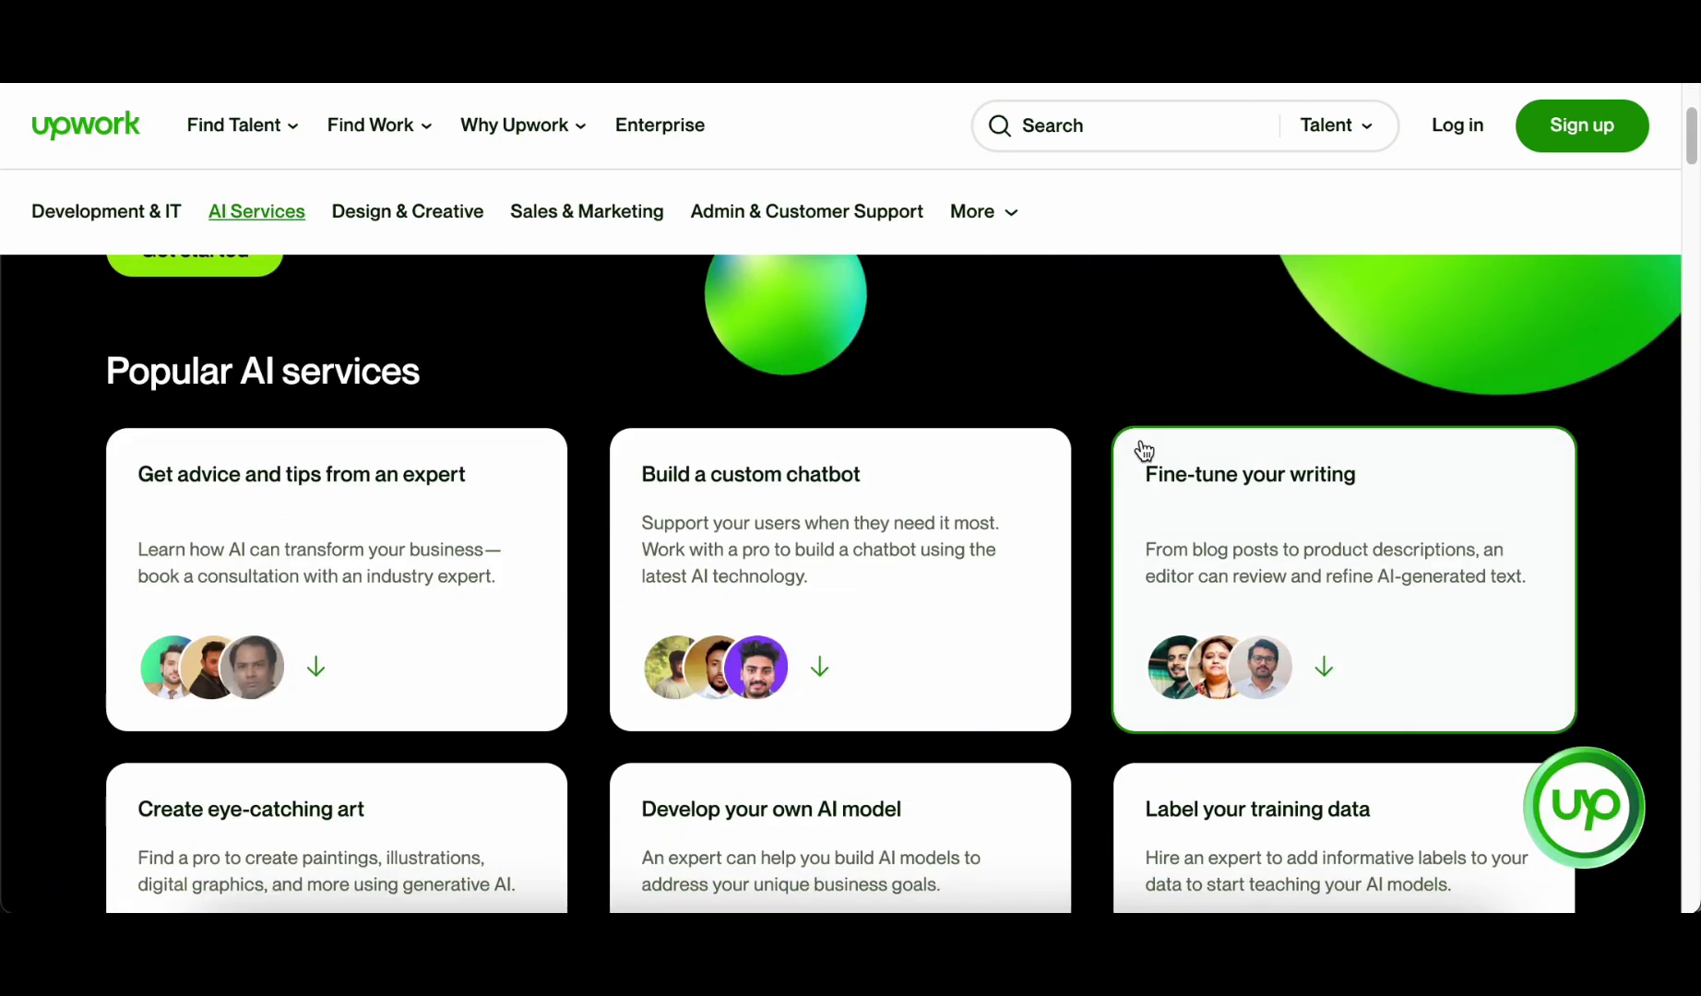
scroll(1661, 502, down, 1)
scroll(1661, 502, down, 2)
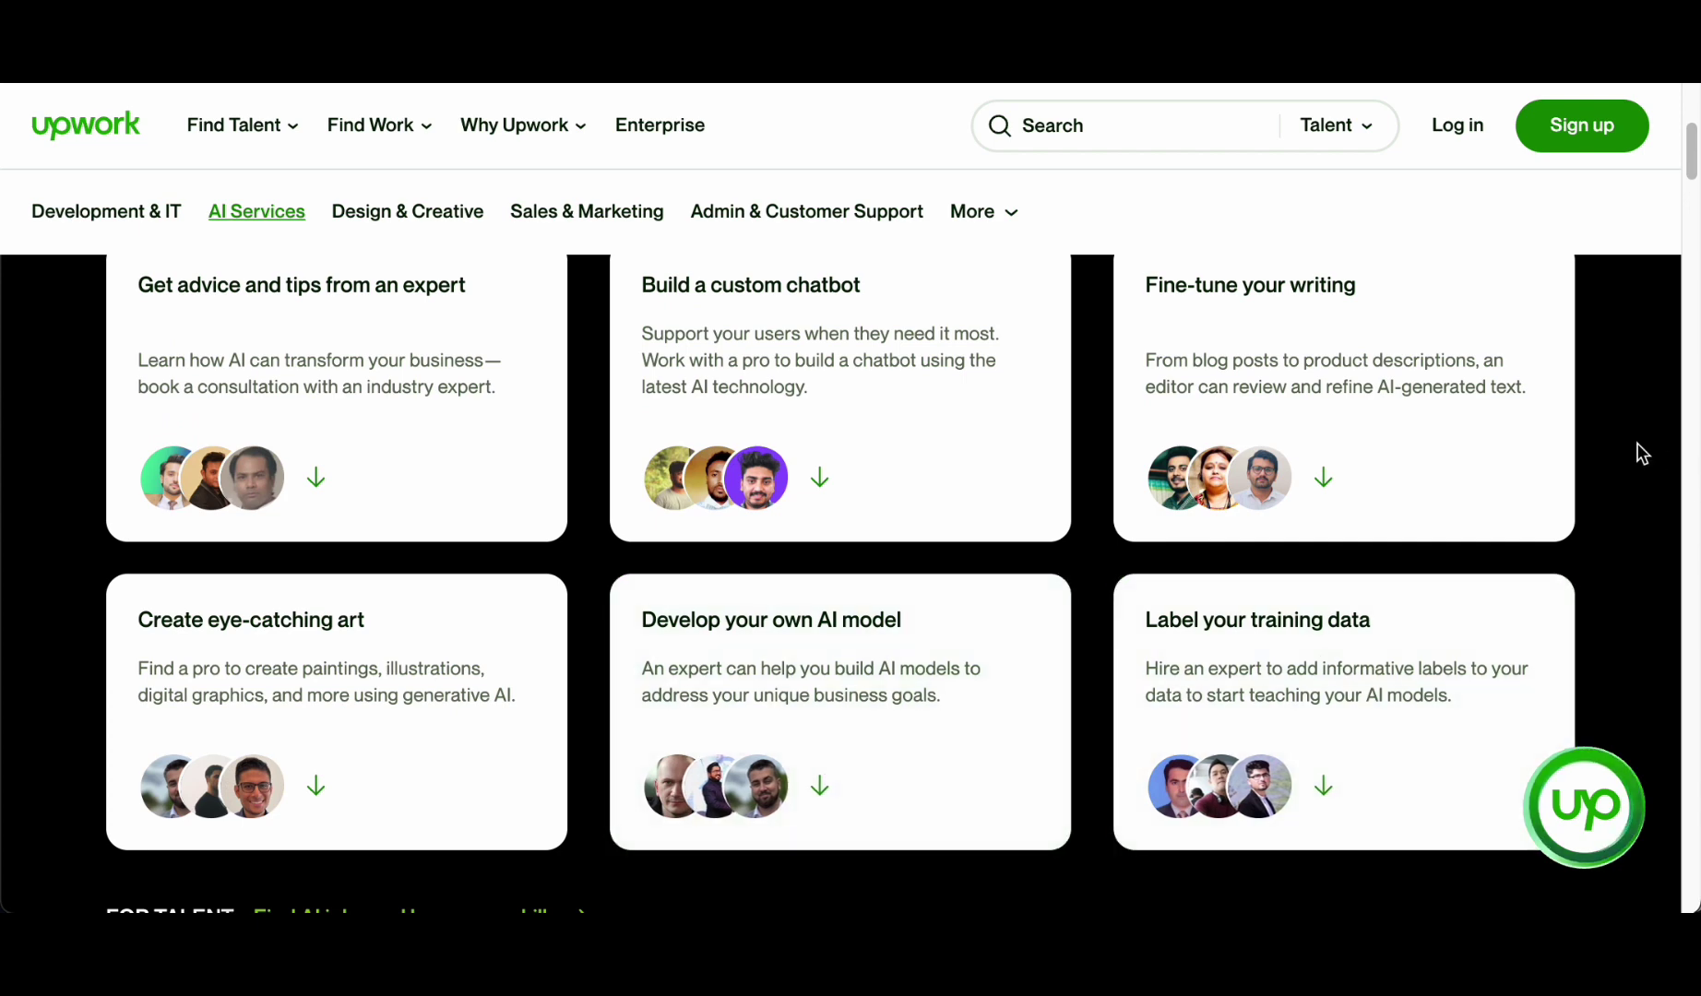
scroll(1642, 453, down, 3)
scroll(1640, 450, down, 6)
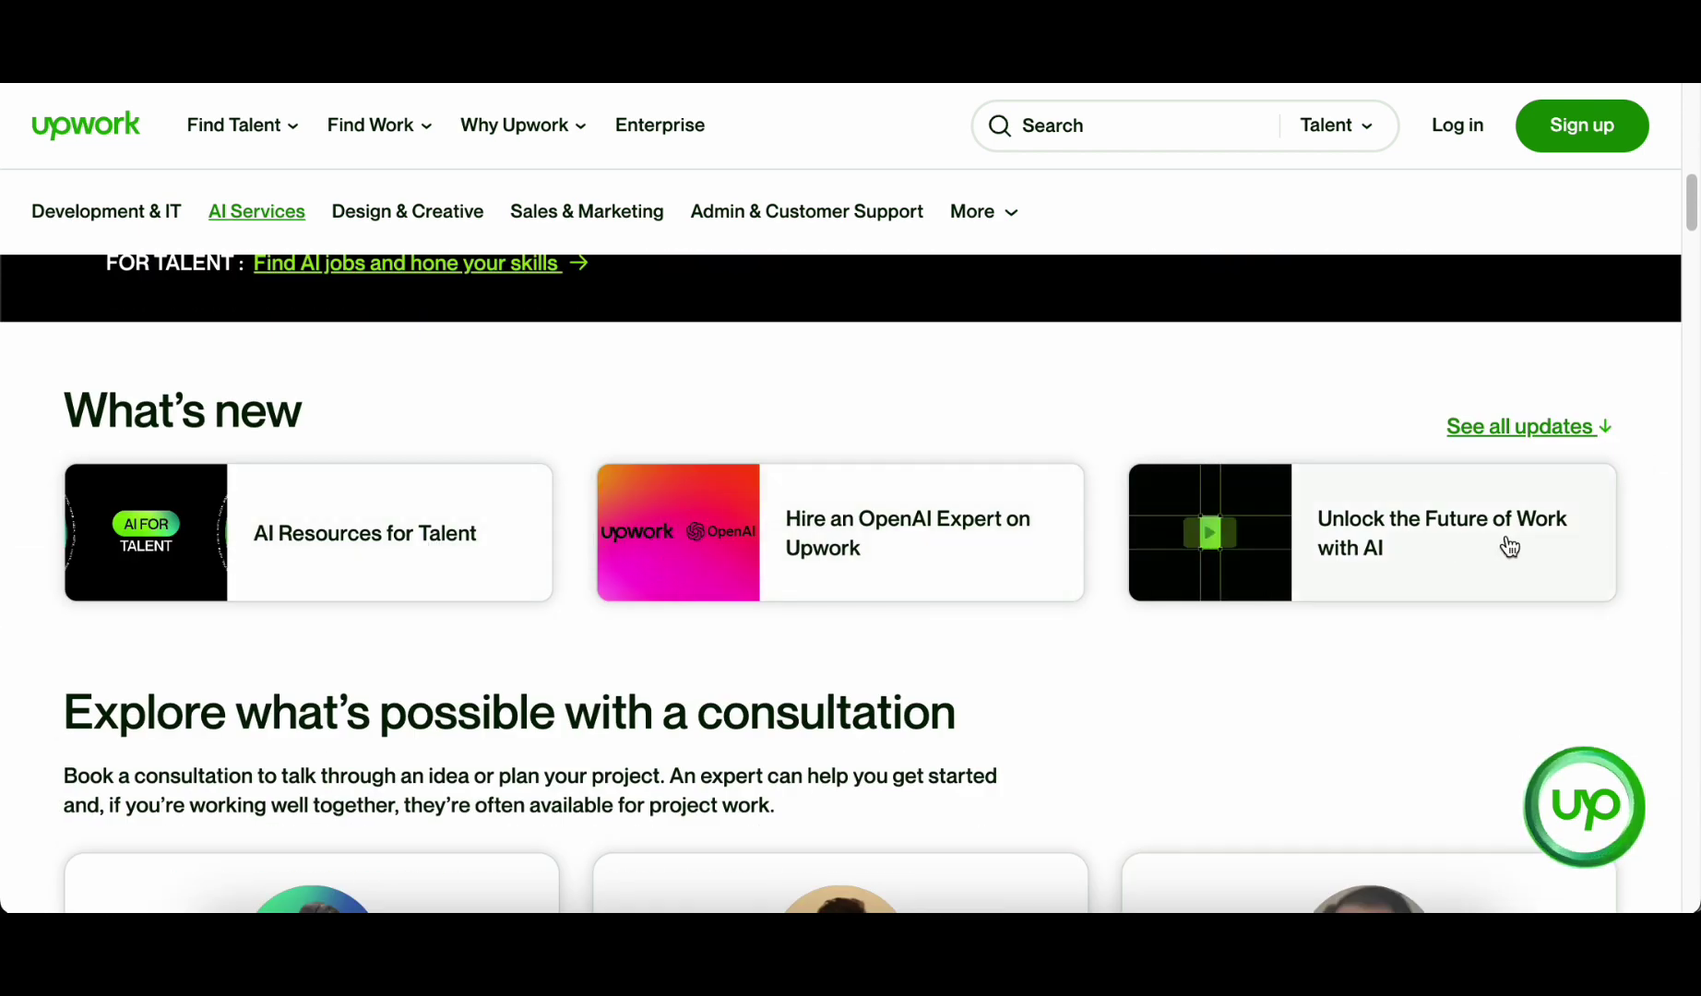
scroll(1644, 536, down, 3)
scroll(1642, 537, down, 3)
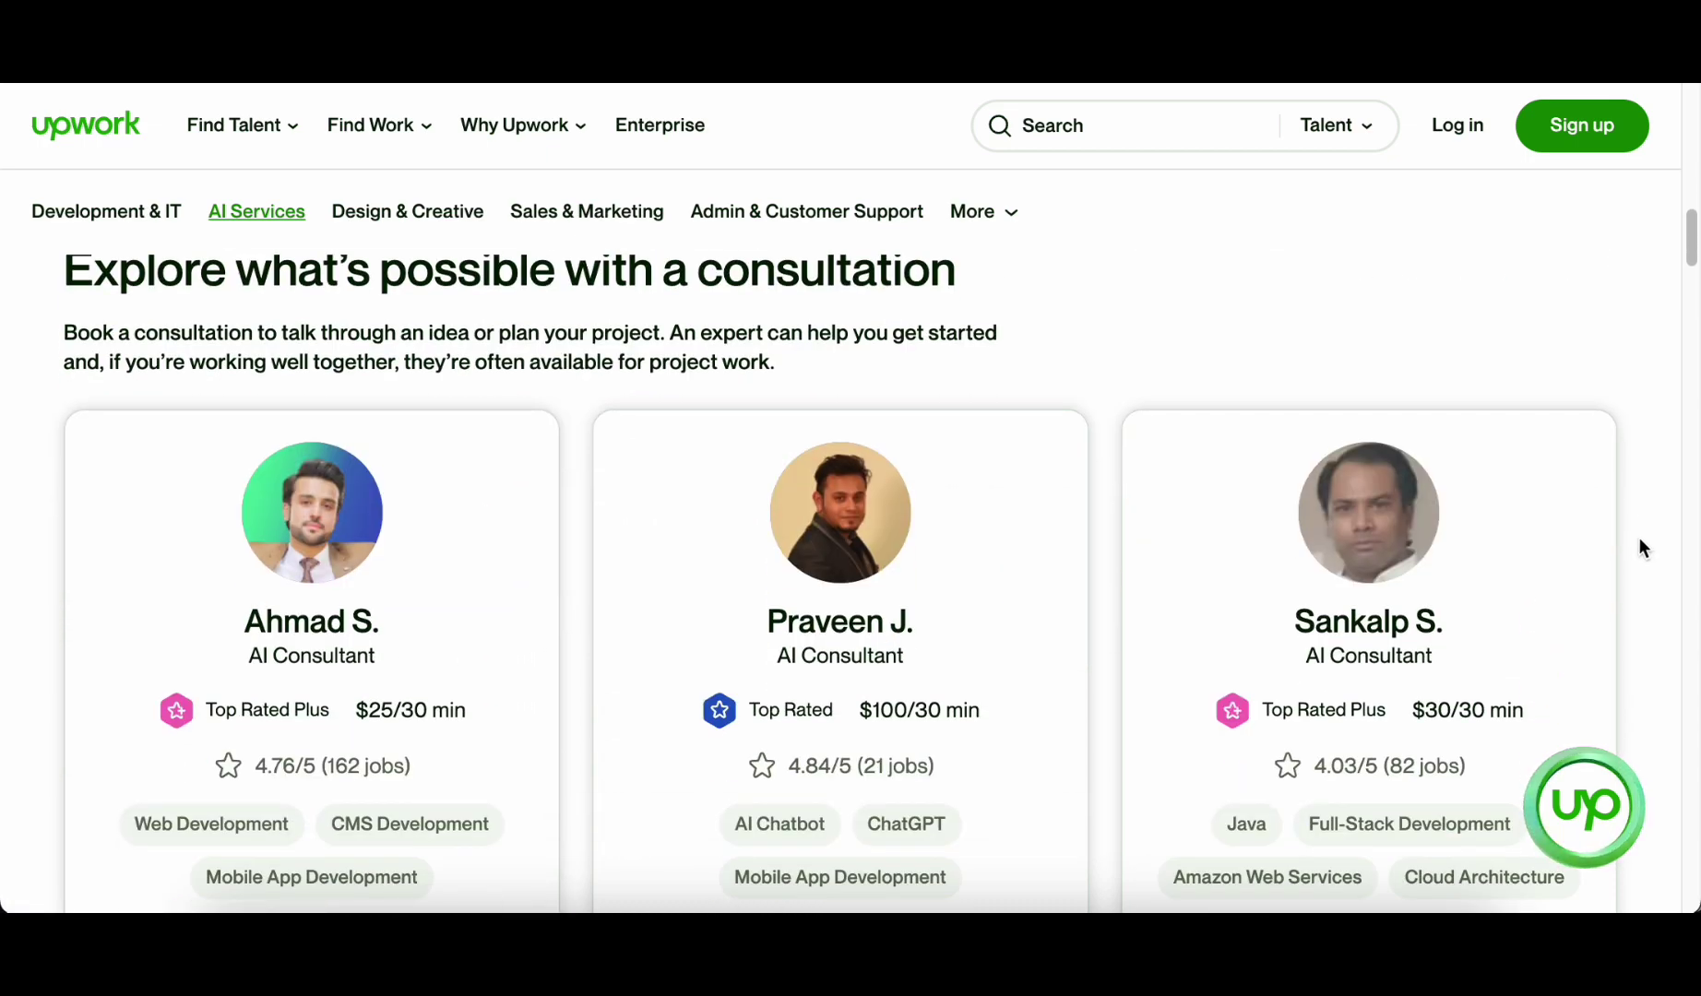
scroll(1639, 540, down, 3)
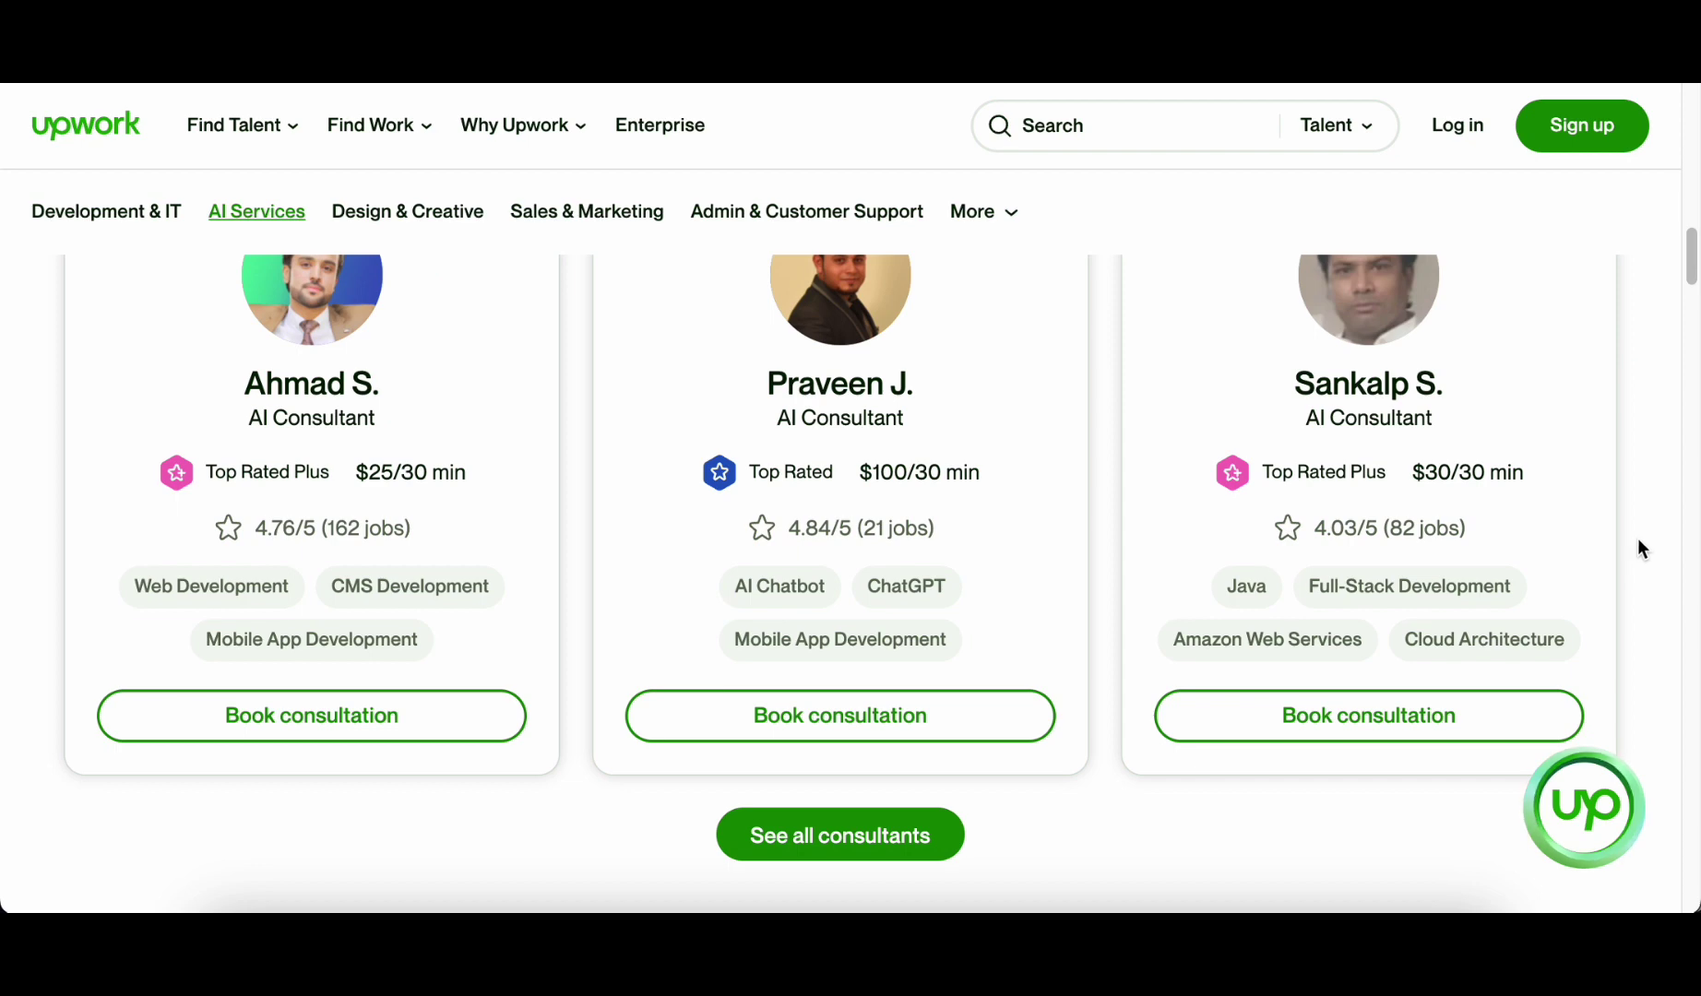
scroll(1639, 542, down, 5)
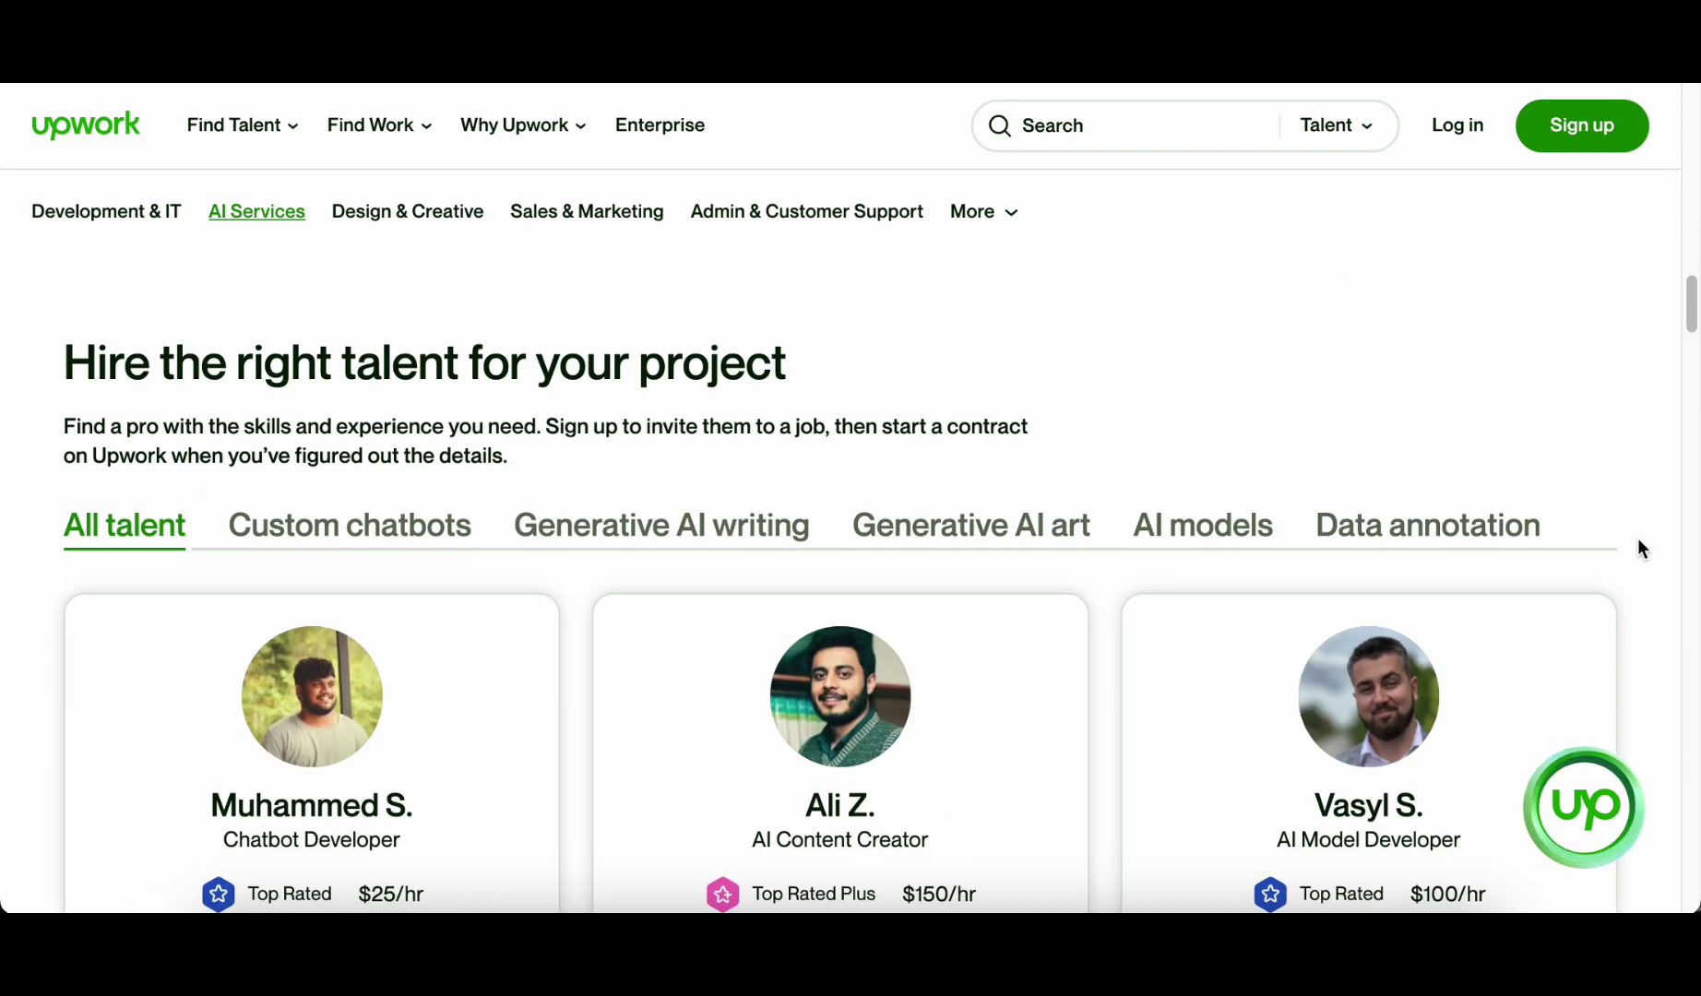
scroll(1636, 549, down, 1)
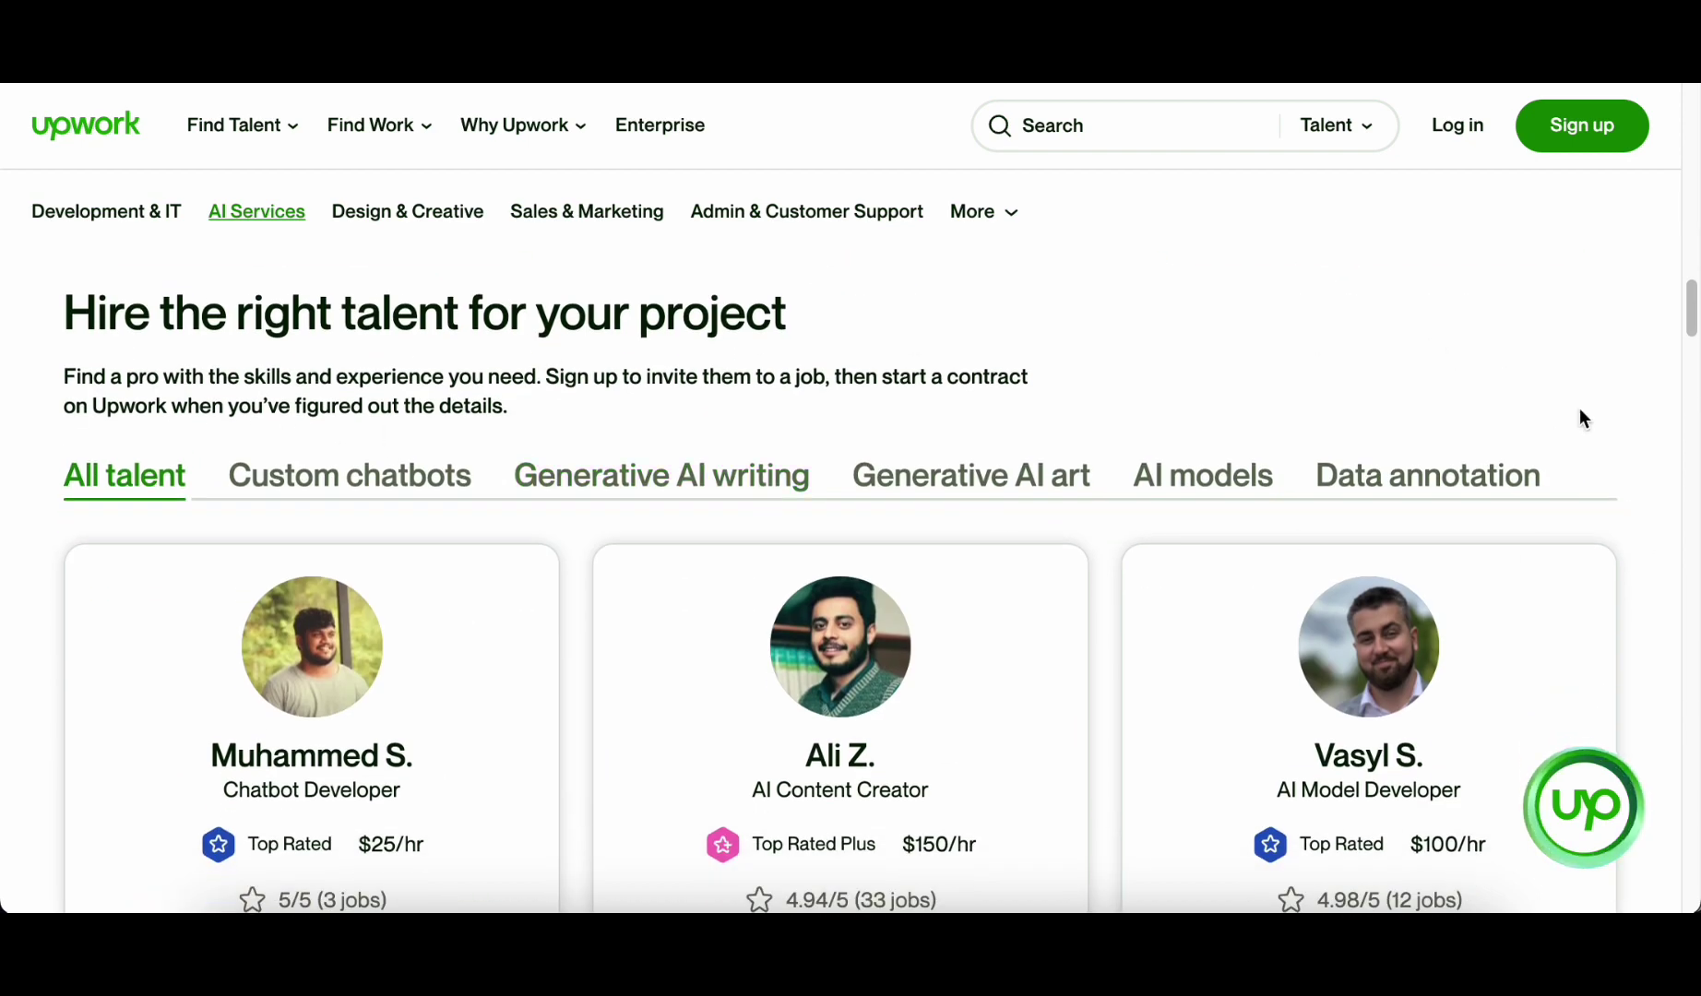
scroll(1626, 420, down, 2)
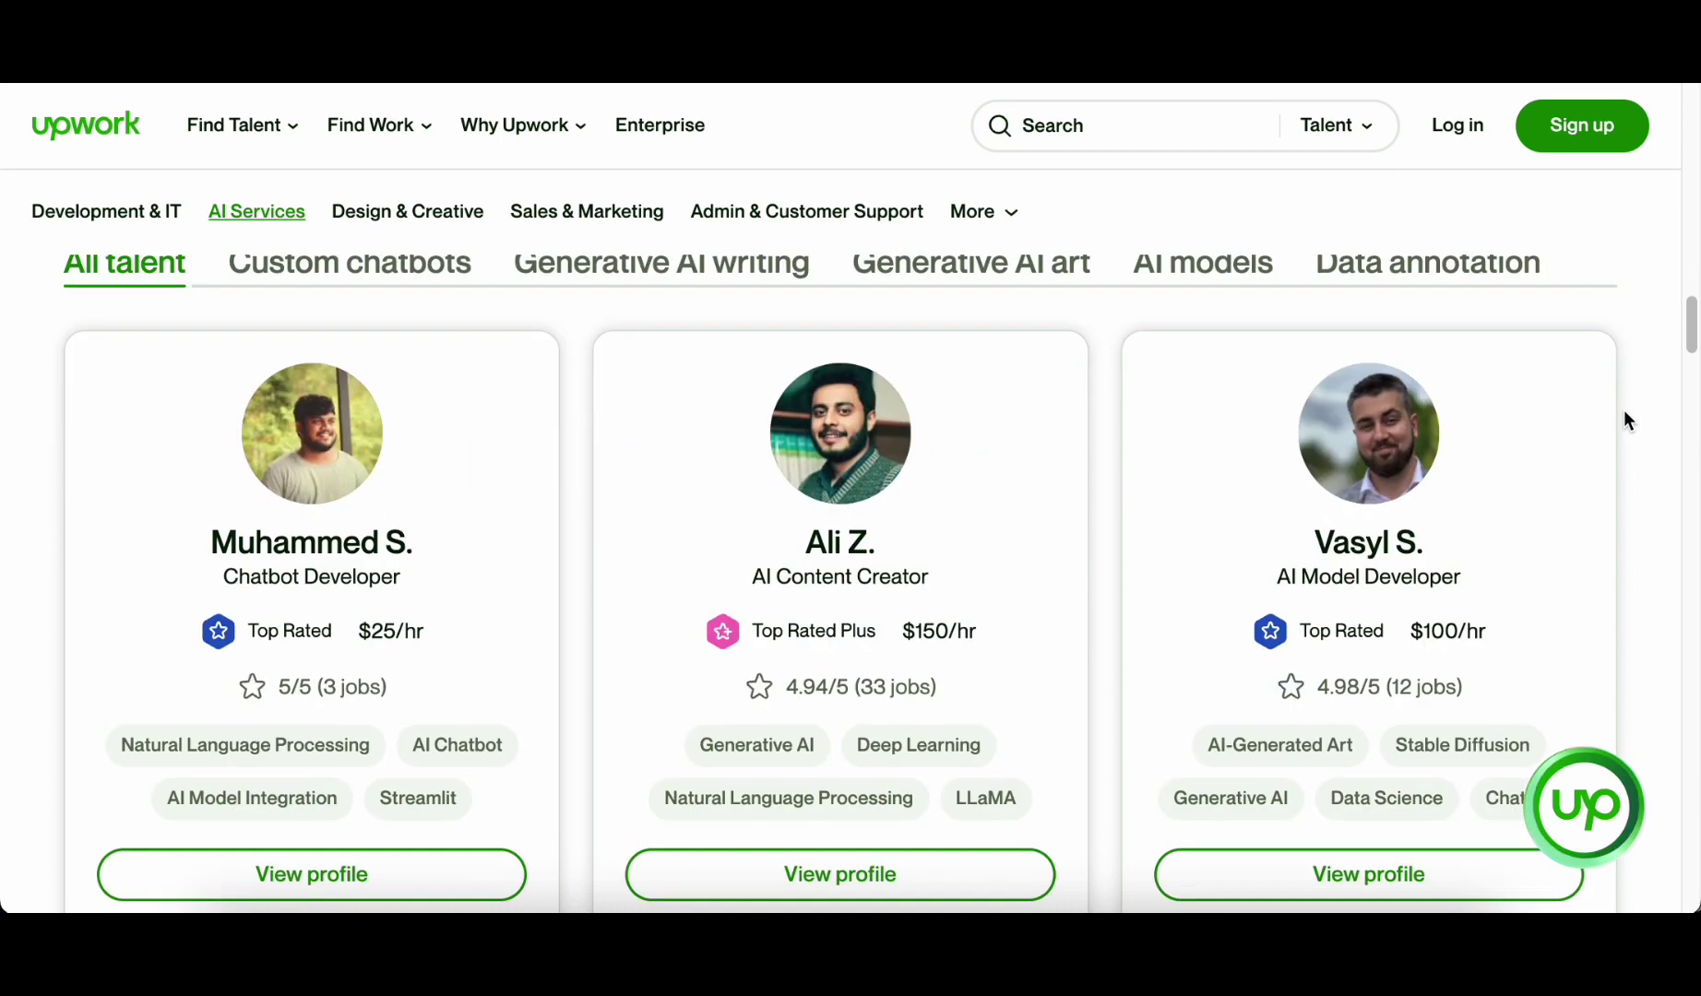
scroll(1626, 420, down, 1)
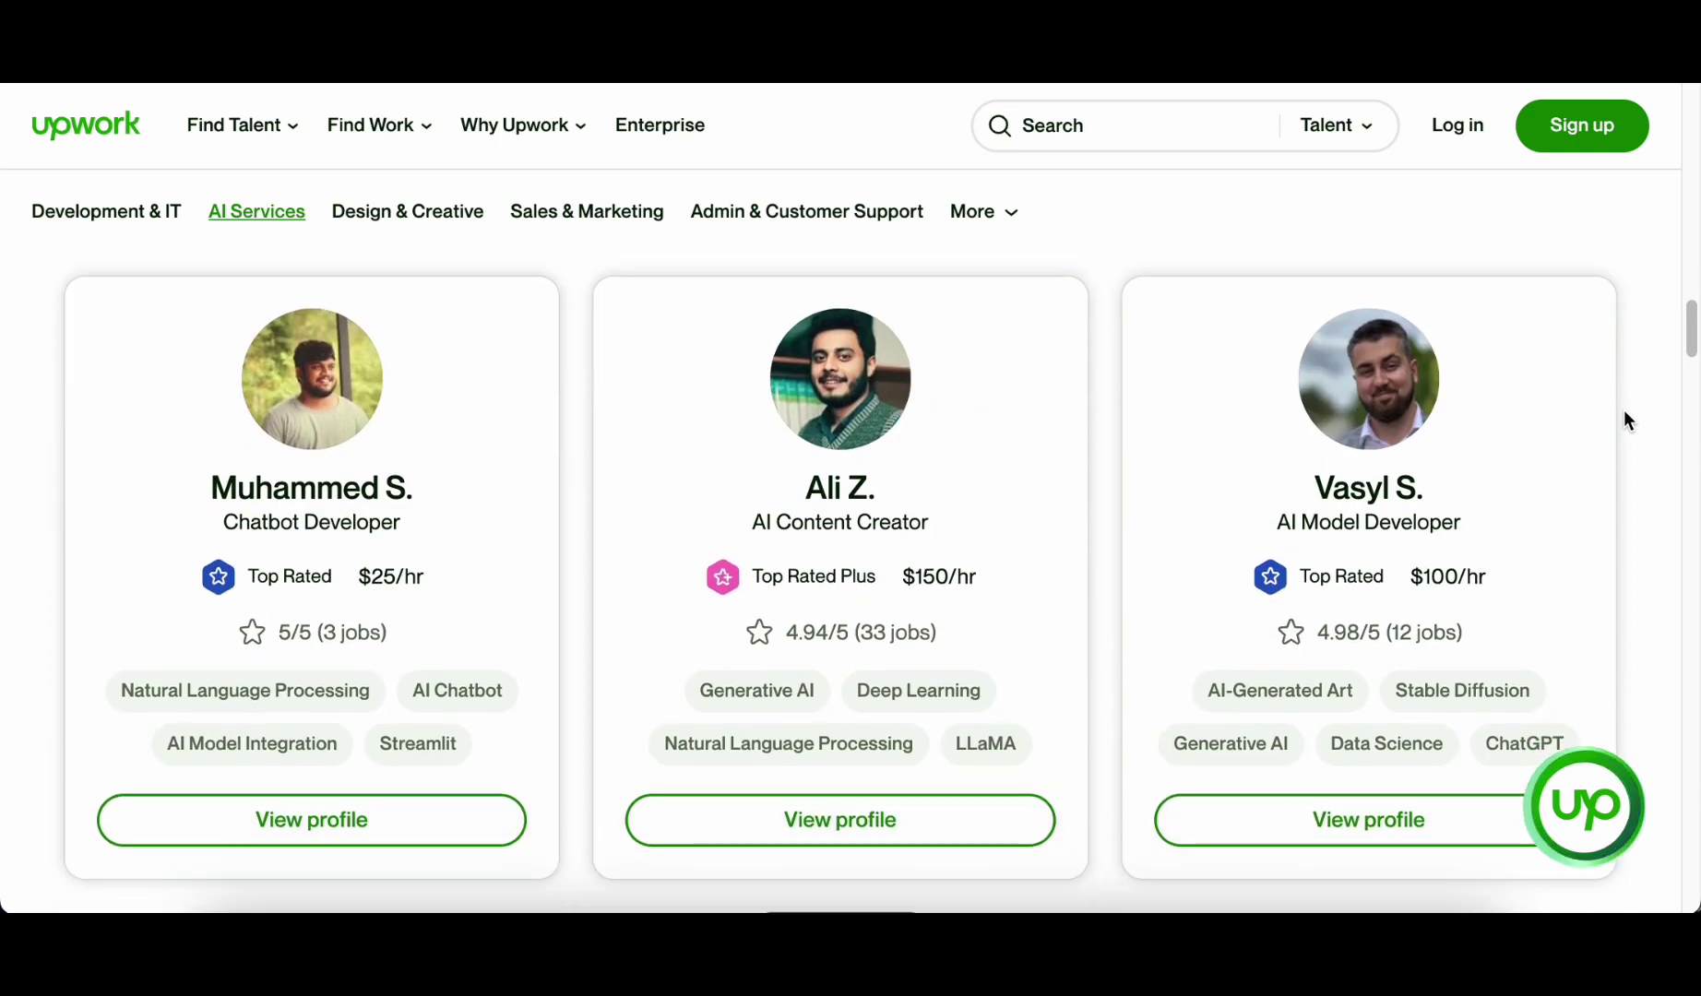
scroll(1625, 419, down, 3)
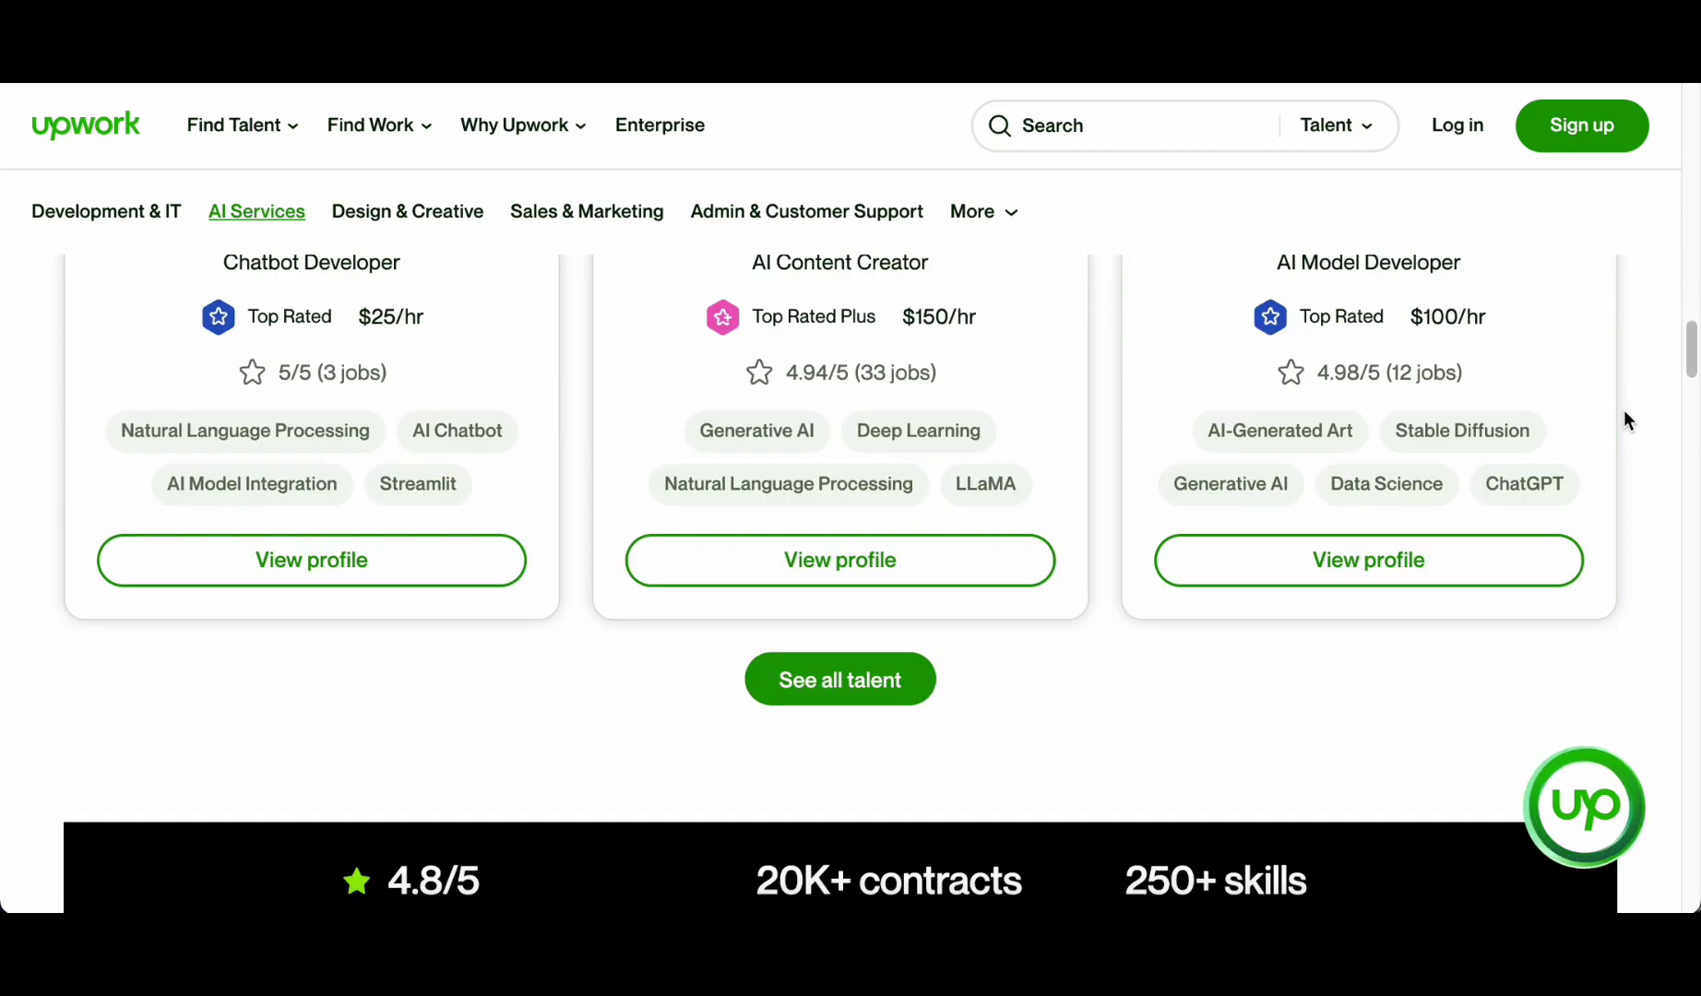
scroll(1626, 421, down, 3)
scroll(1626, 421, down, 3)
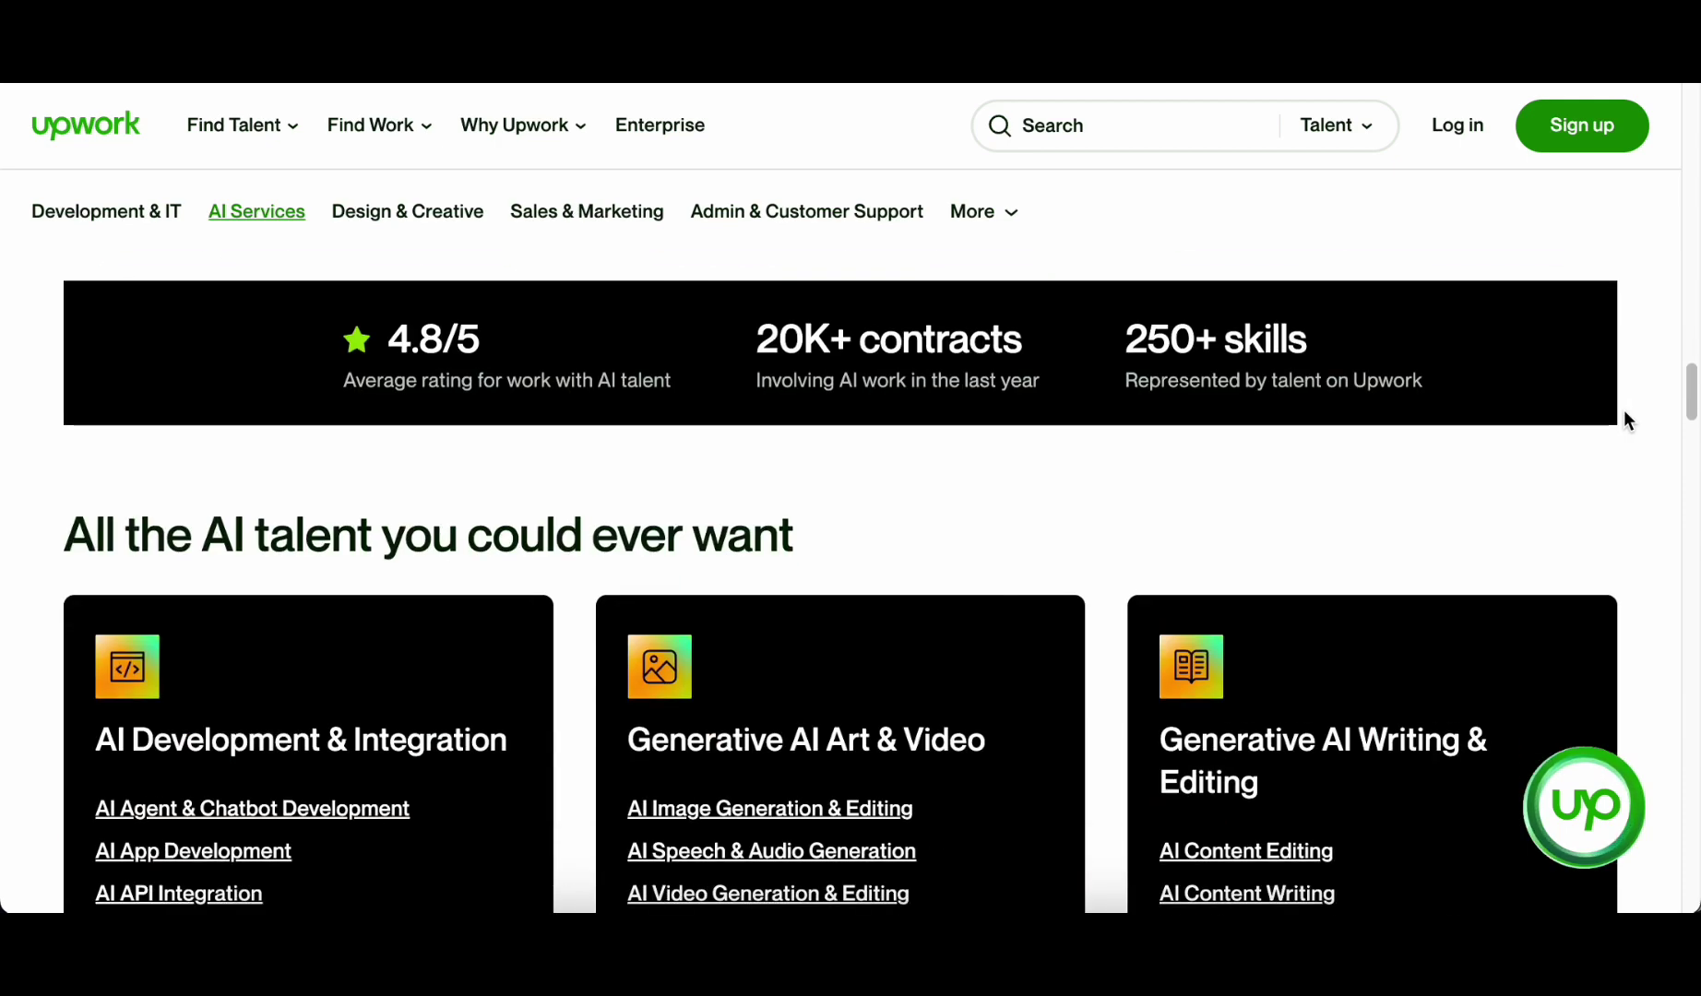
scroll(1625, 421, down, 6)
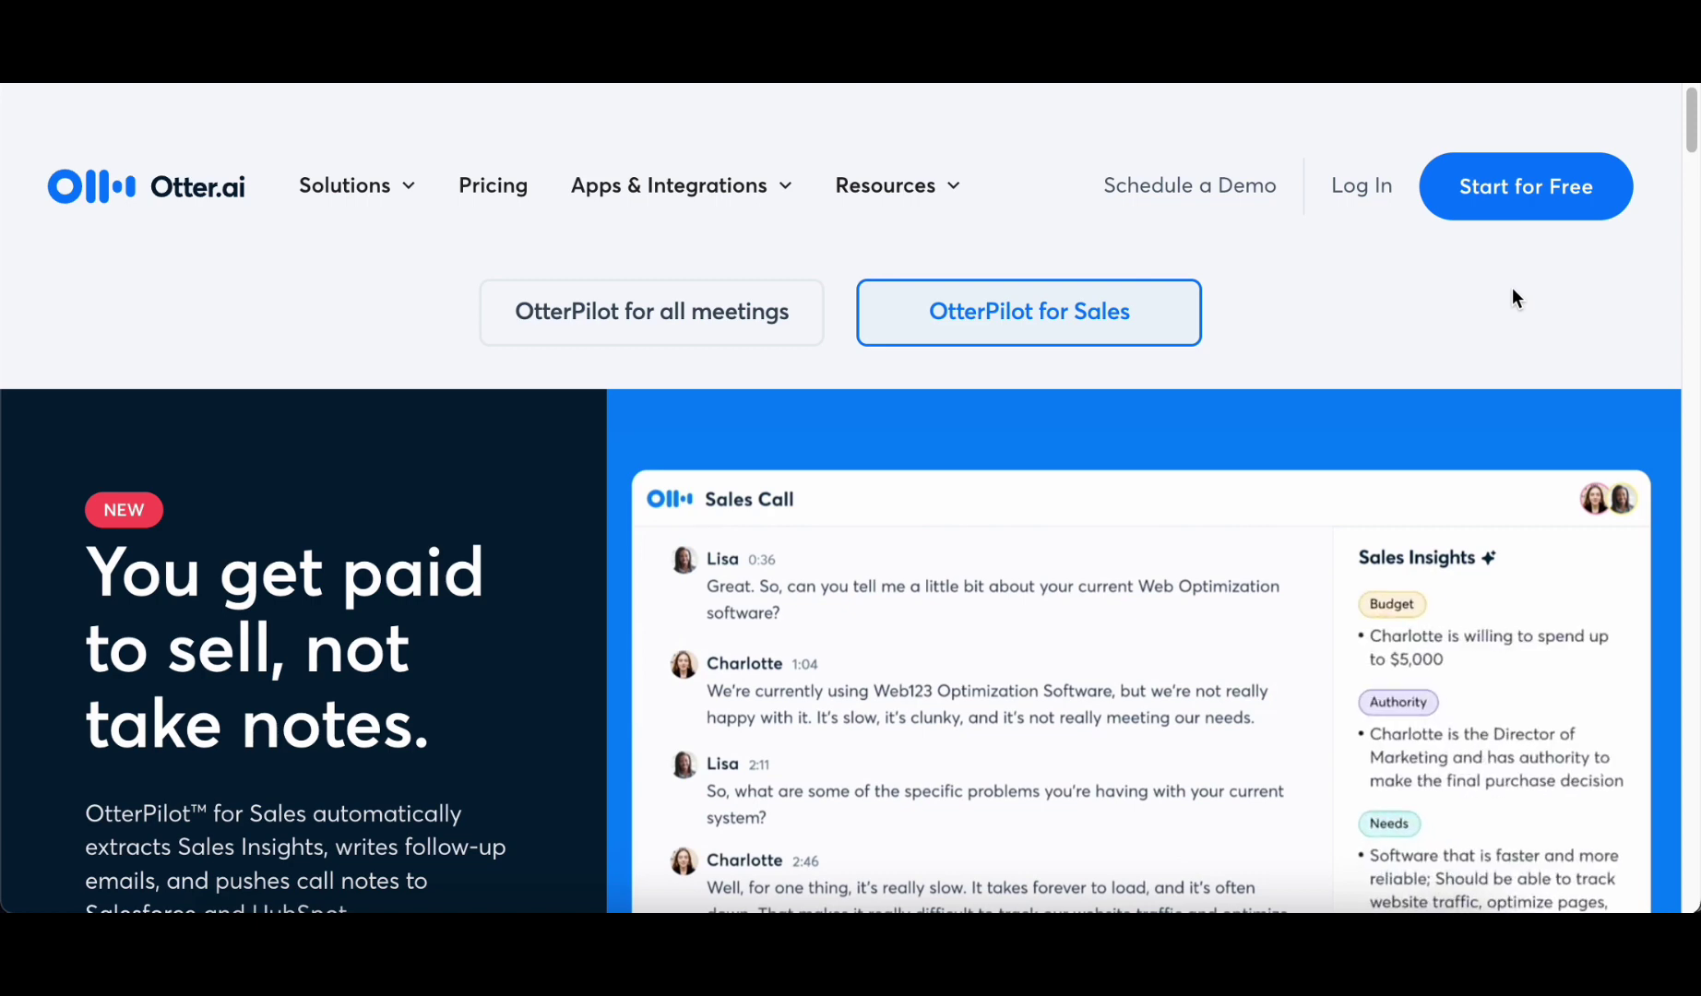
- Scroll down the Otter.ai homepage showing the 'Regain your schedule with Otter' hero
scroll(1566, 355, down, 3)
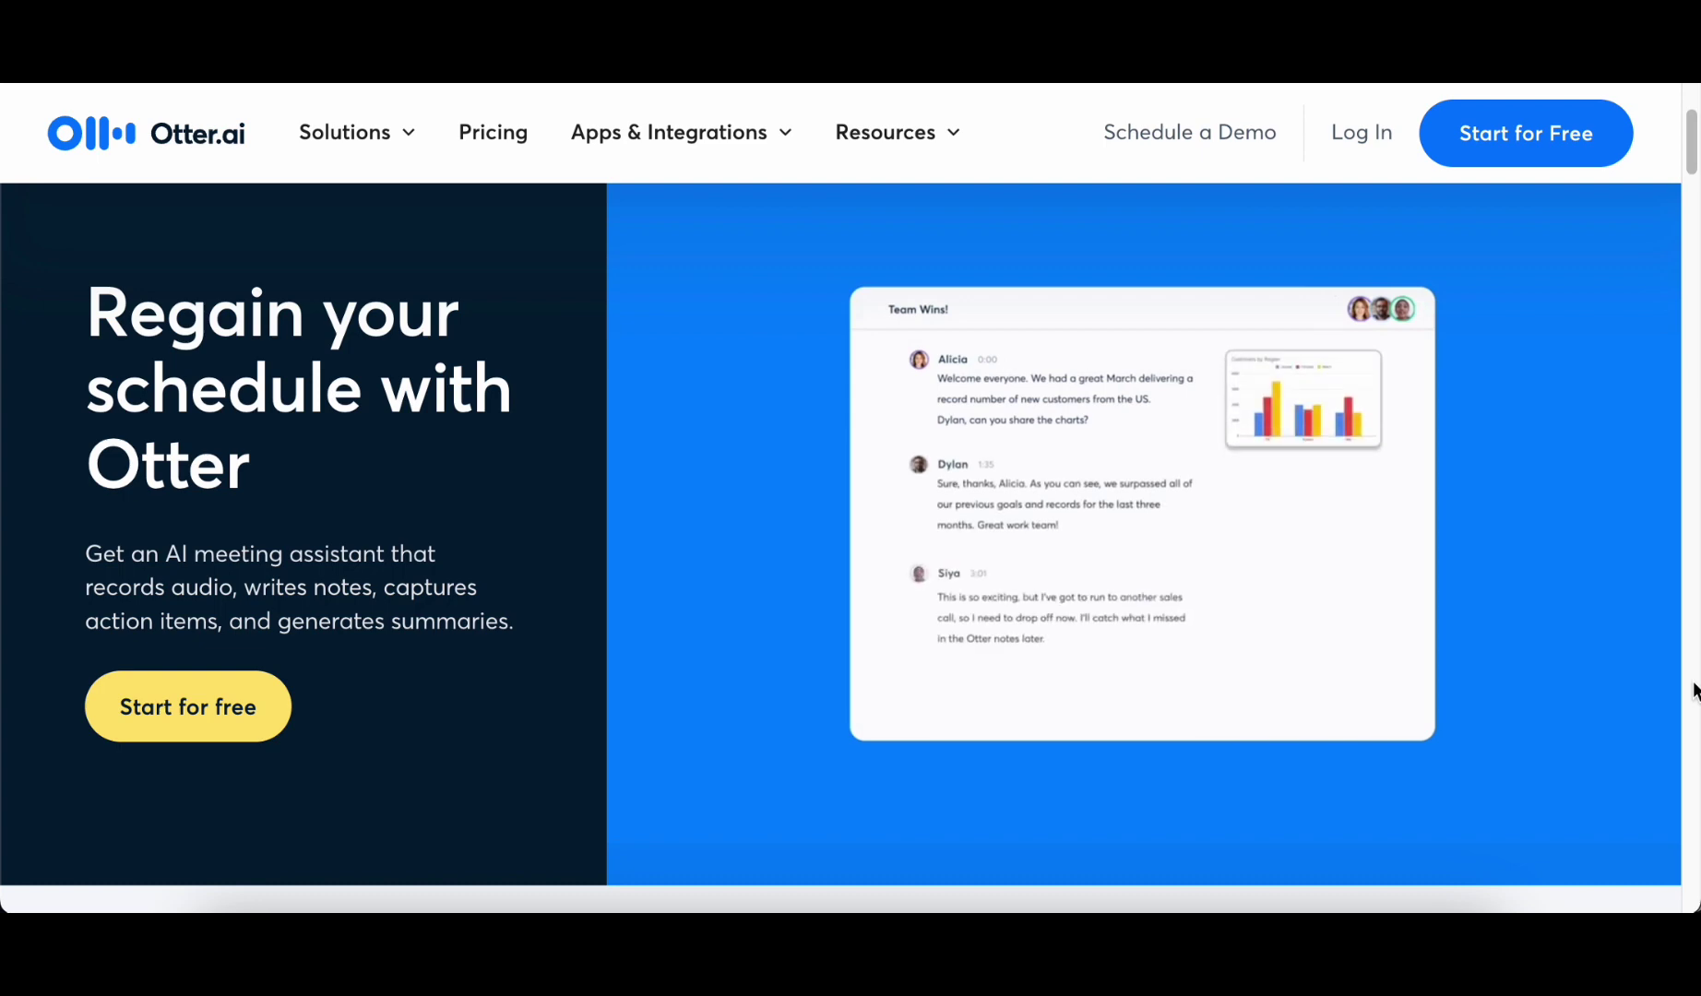
scroll(1696, 690, down, 2)
scroll(1695, 690, down, 6)
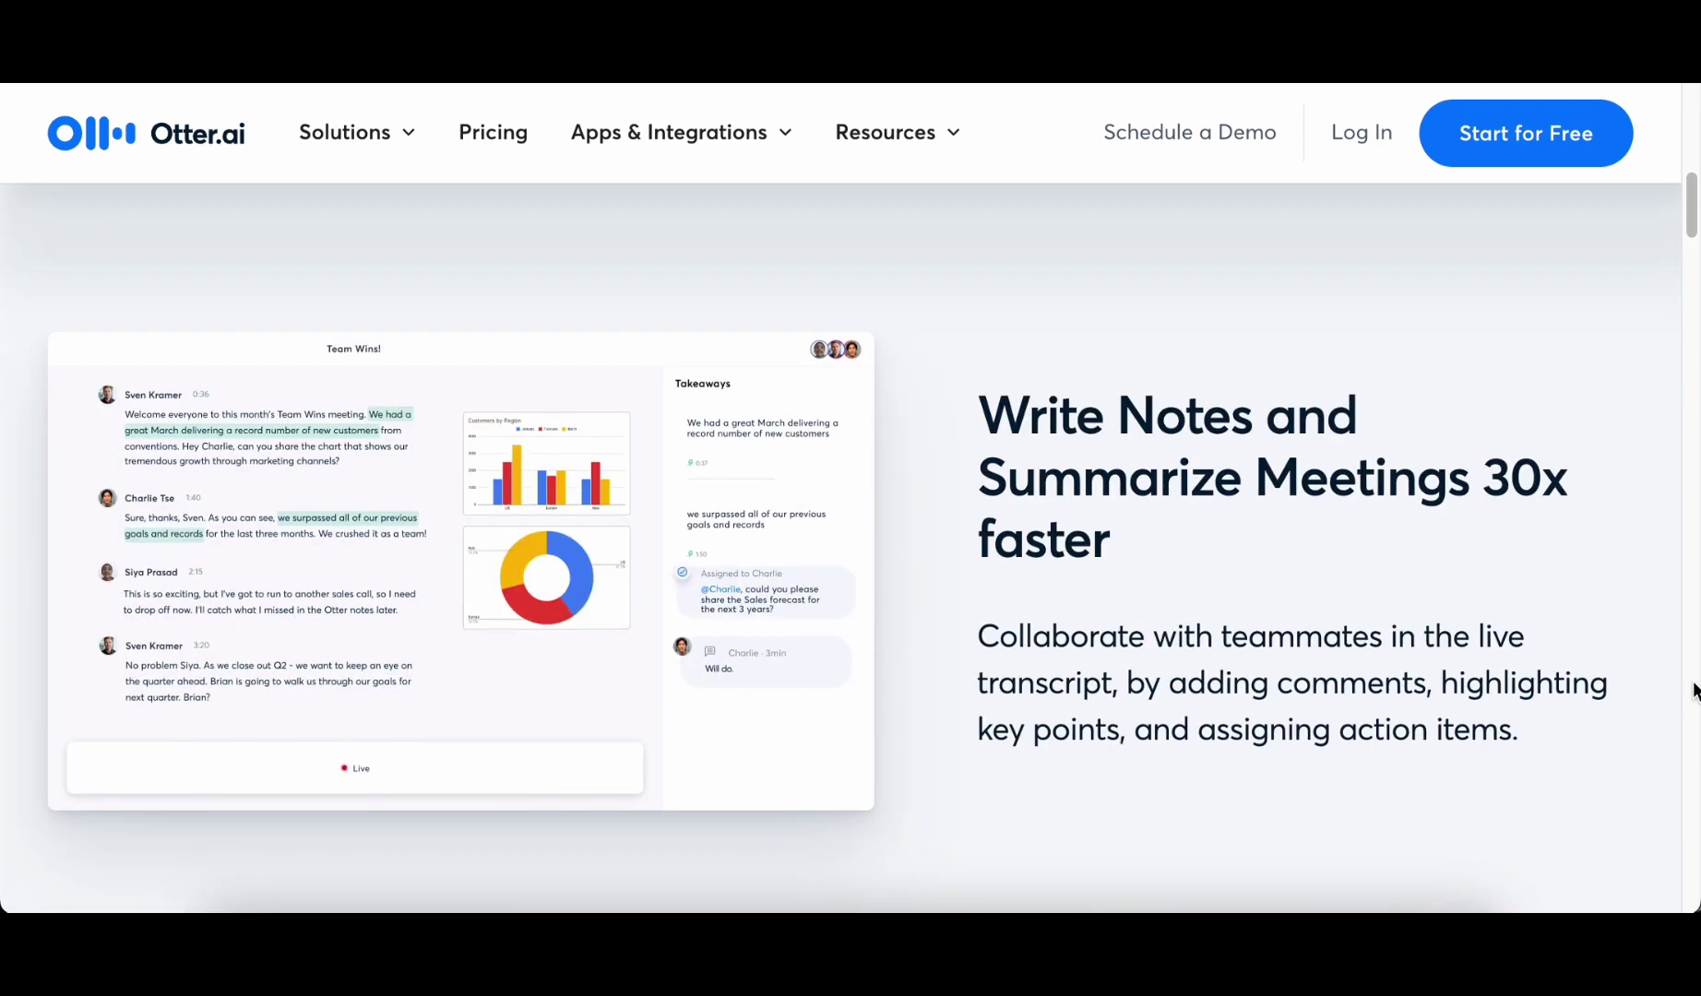
scroll(1695, 690, down, 1)
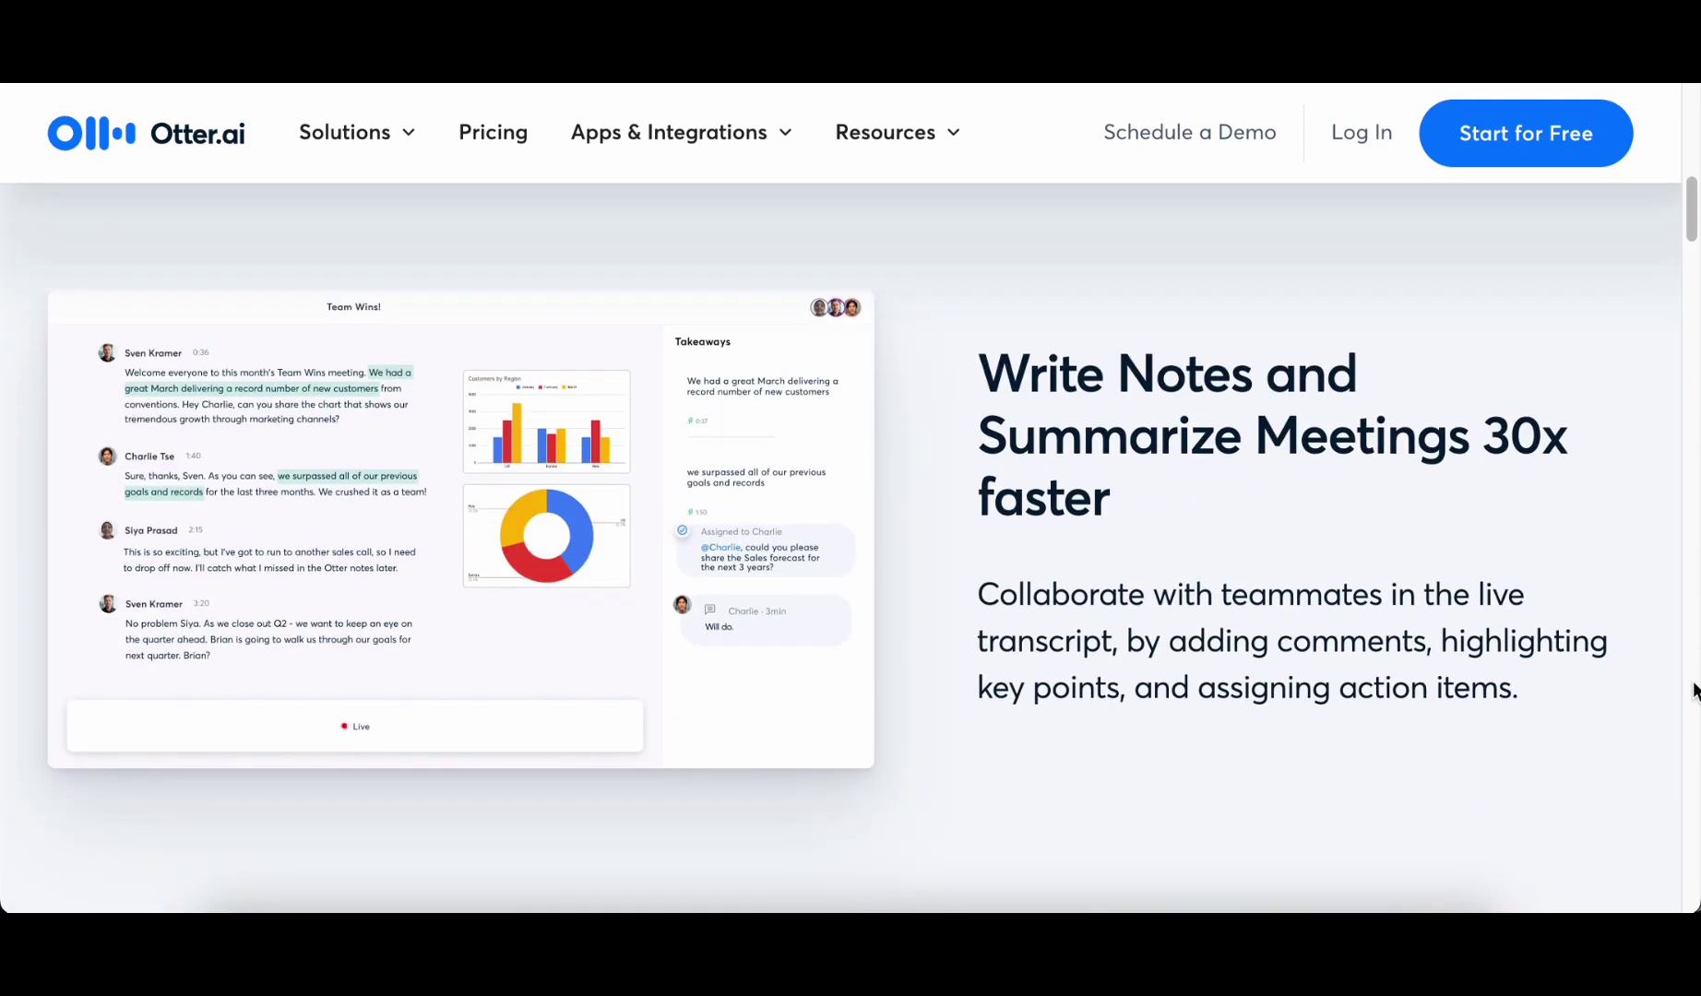
scroll(1696, 690, down, 6)
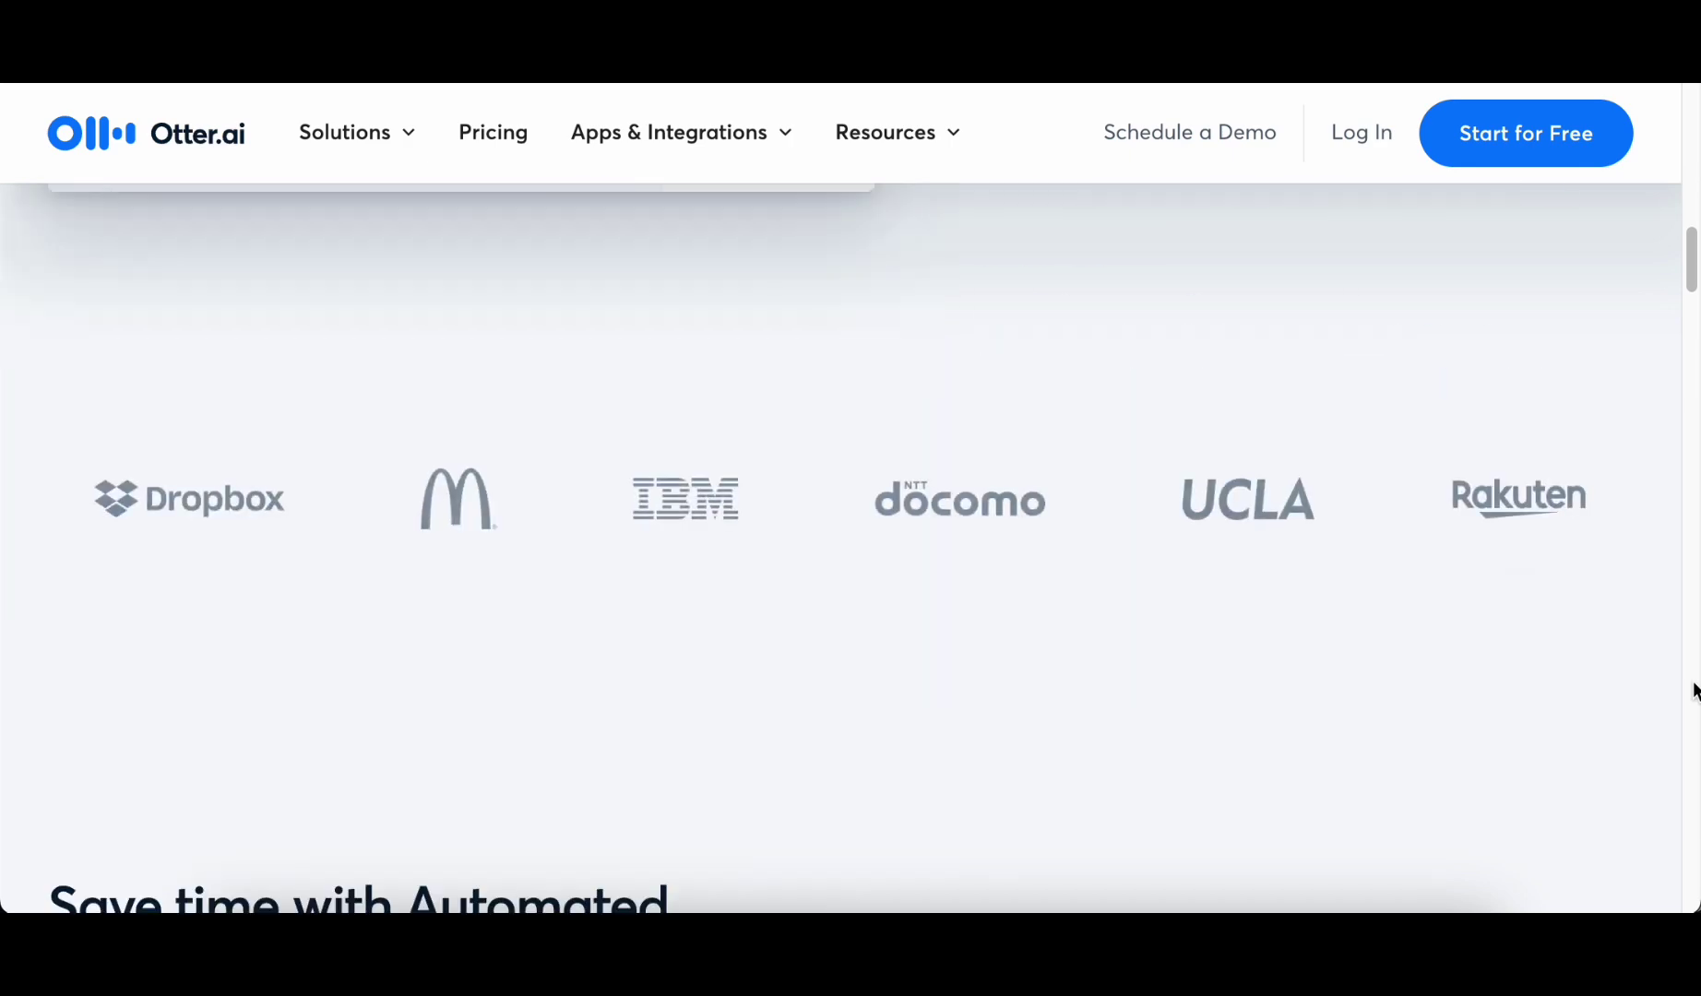
scroll(1695, 690, down, 5)
scroll(1695, 690, down, 1)
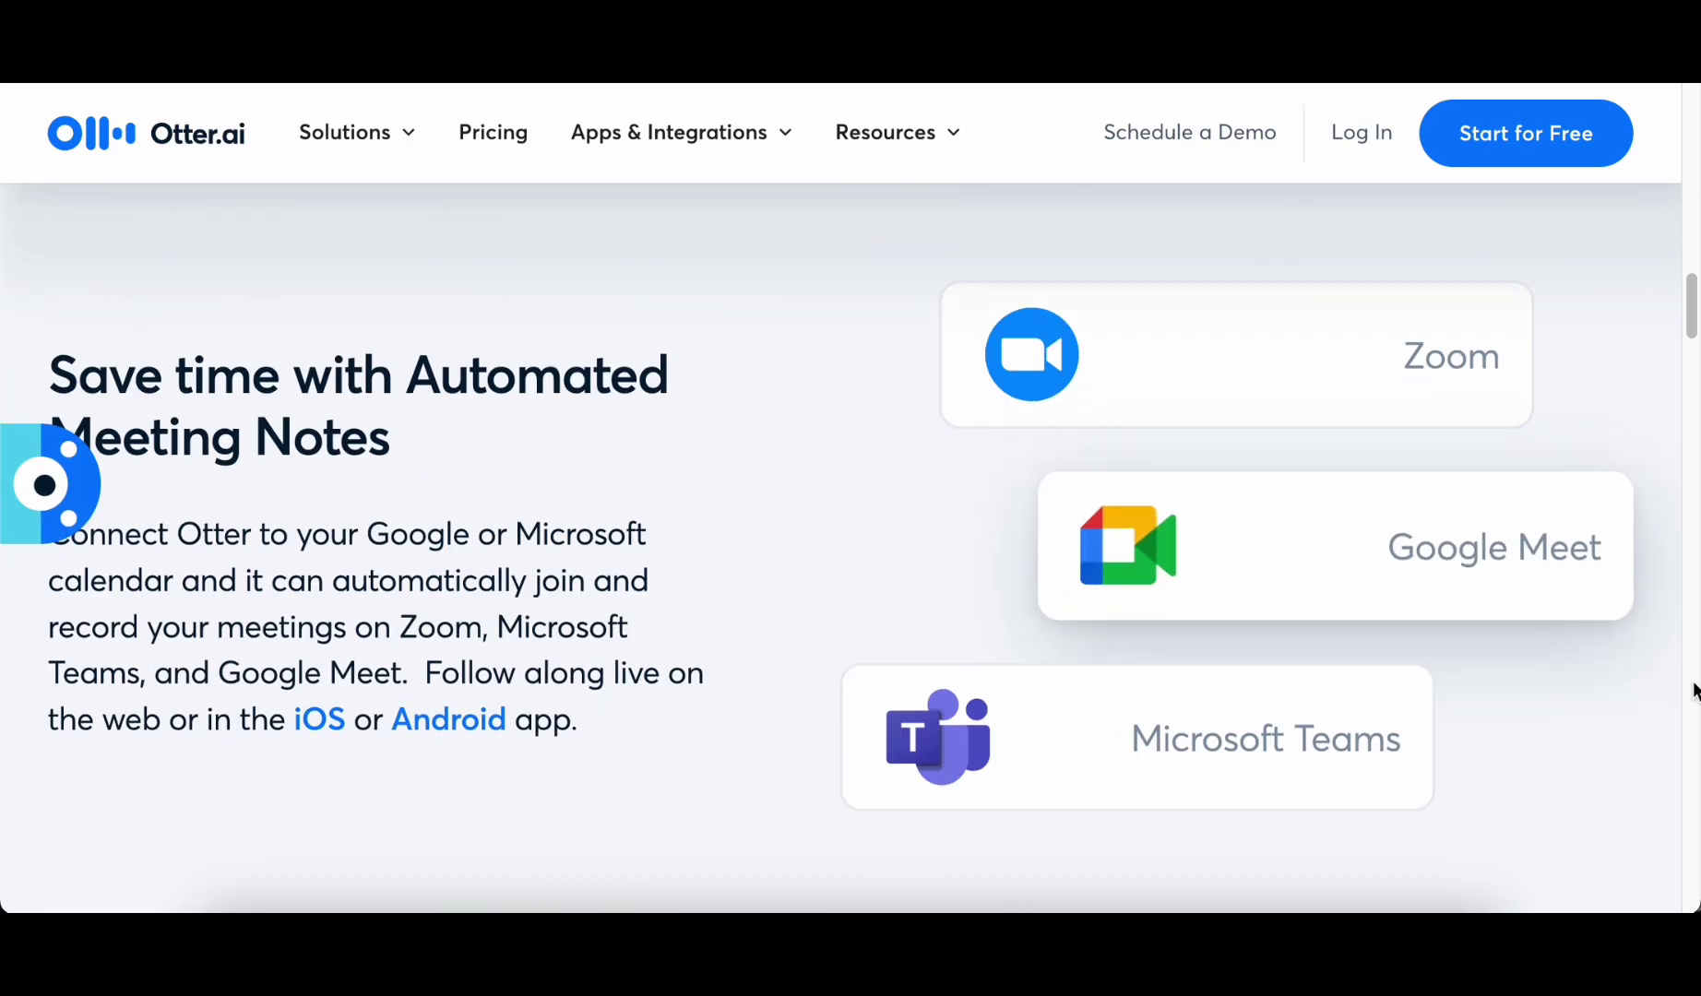
scroll(1696, 690, down, 6)
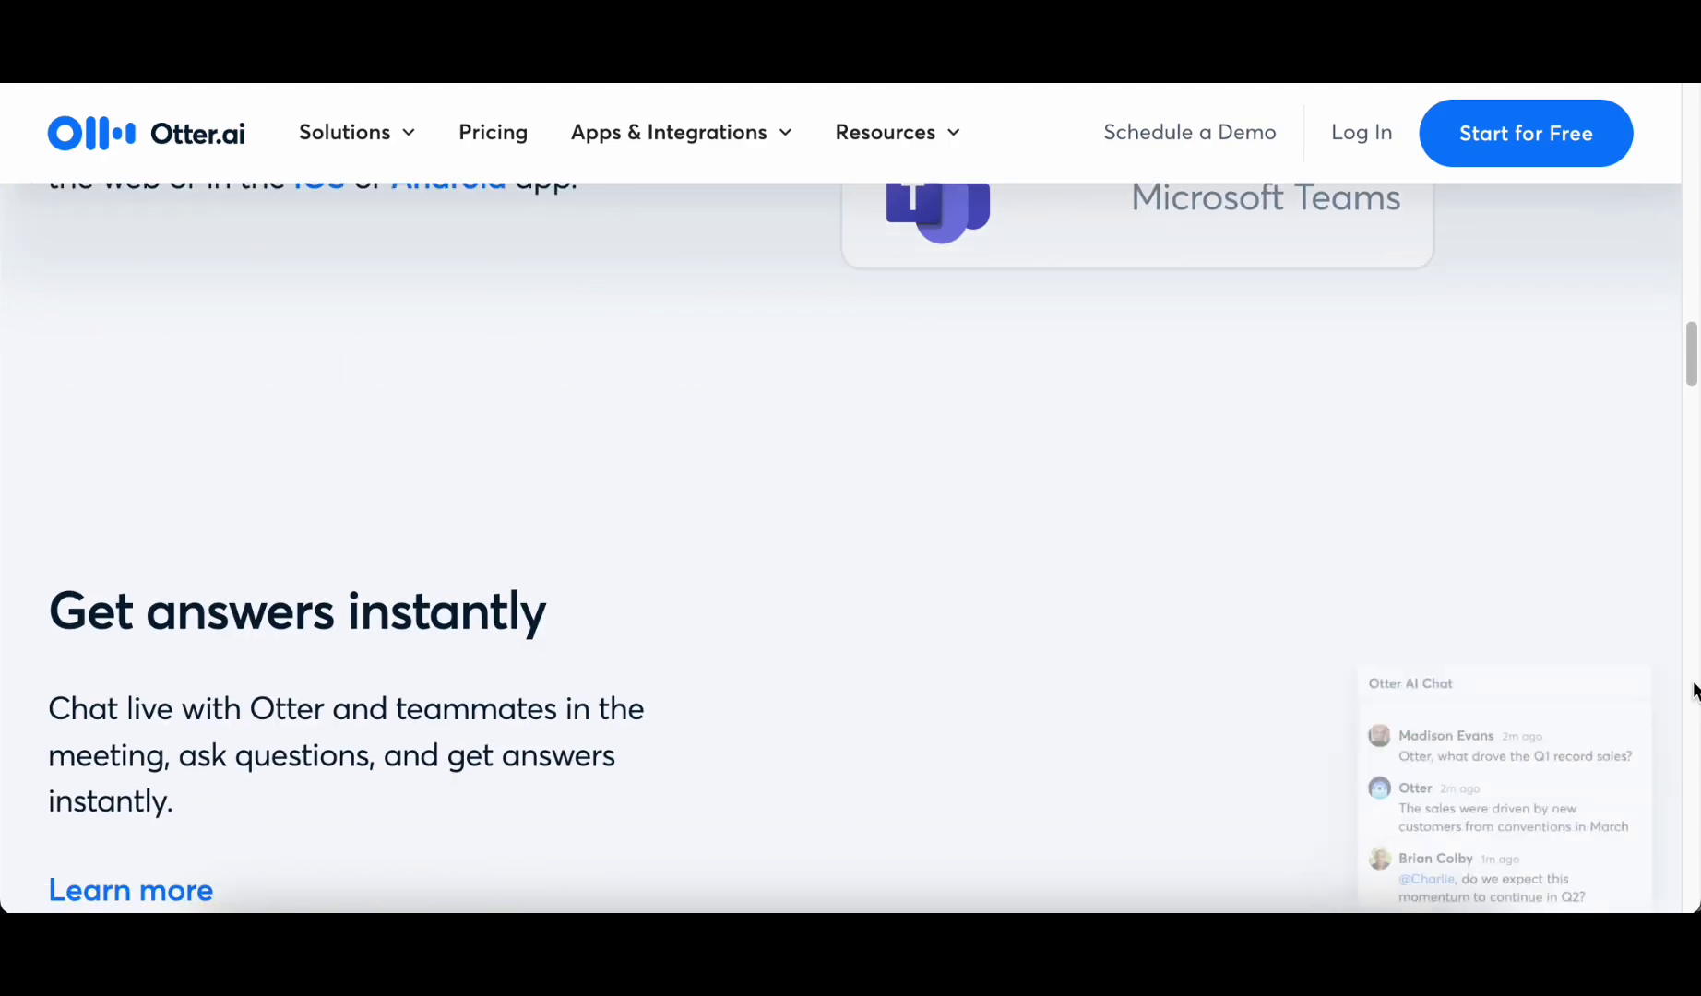
scroll(1696, 690, down, 3)
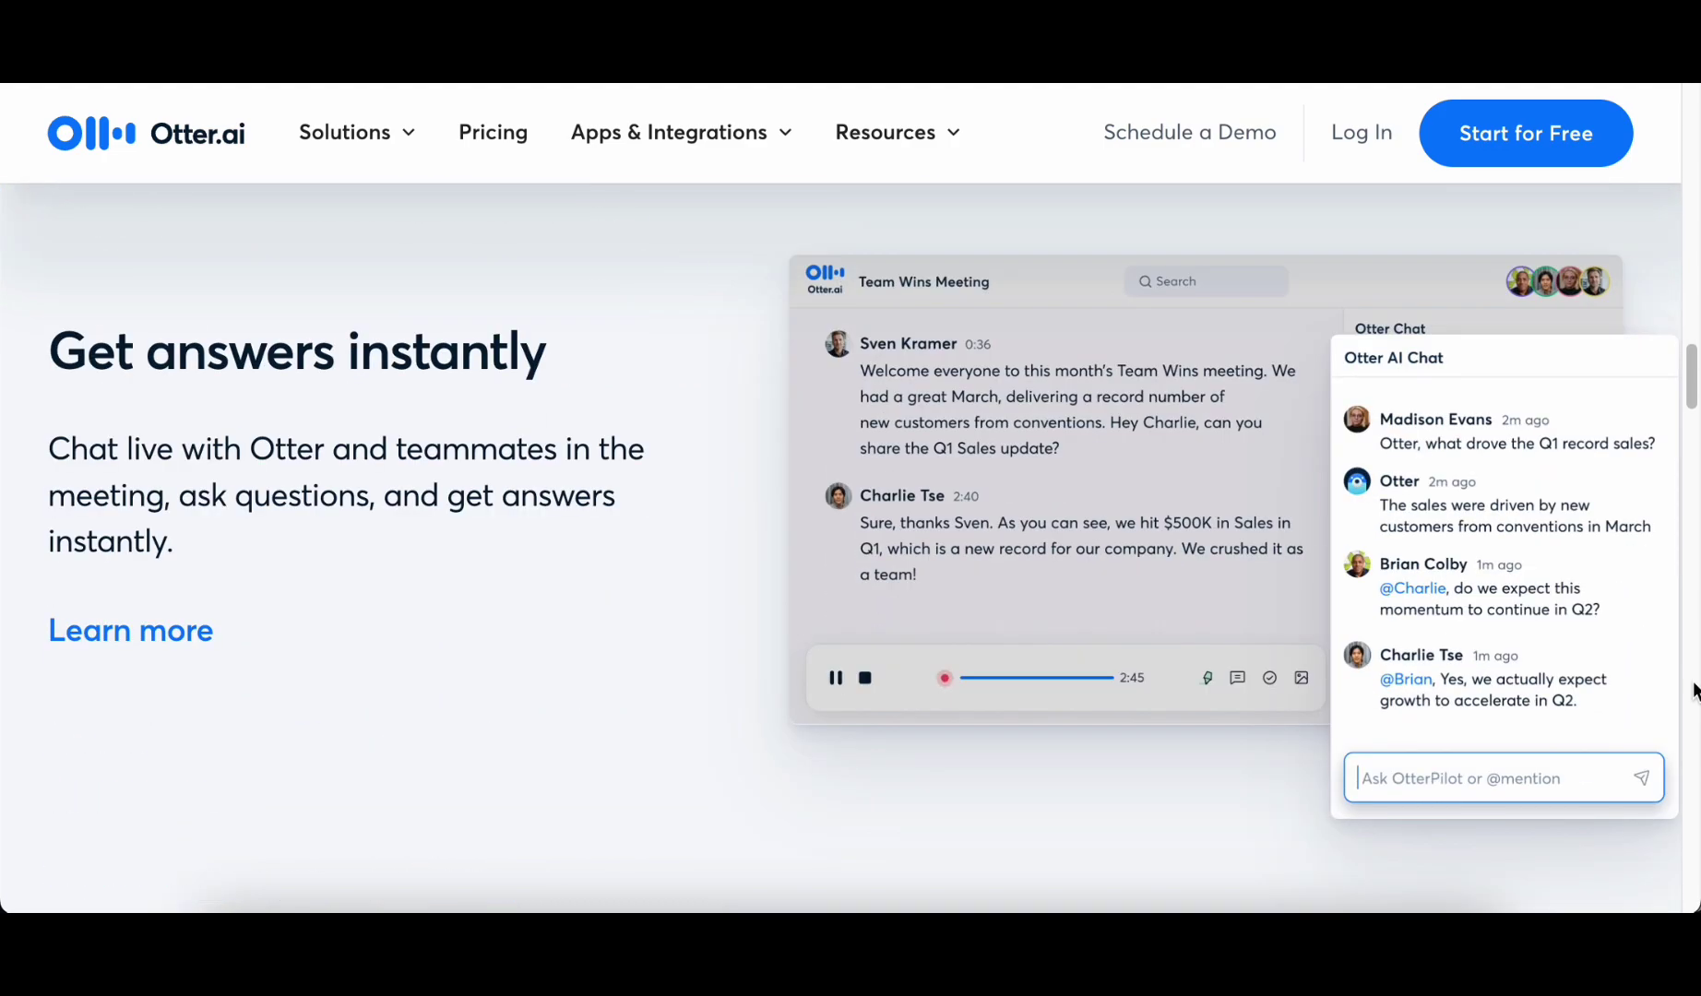
scroll(1695, 690, down, 9)
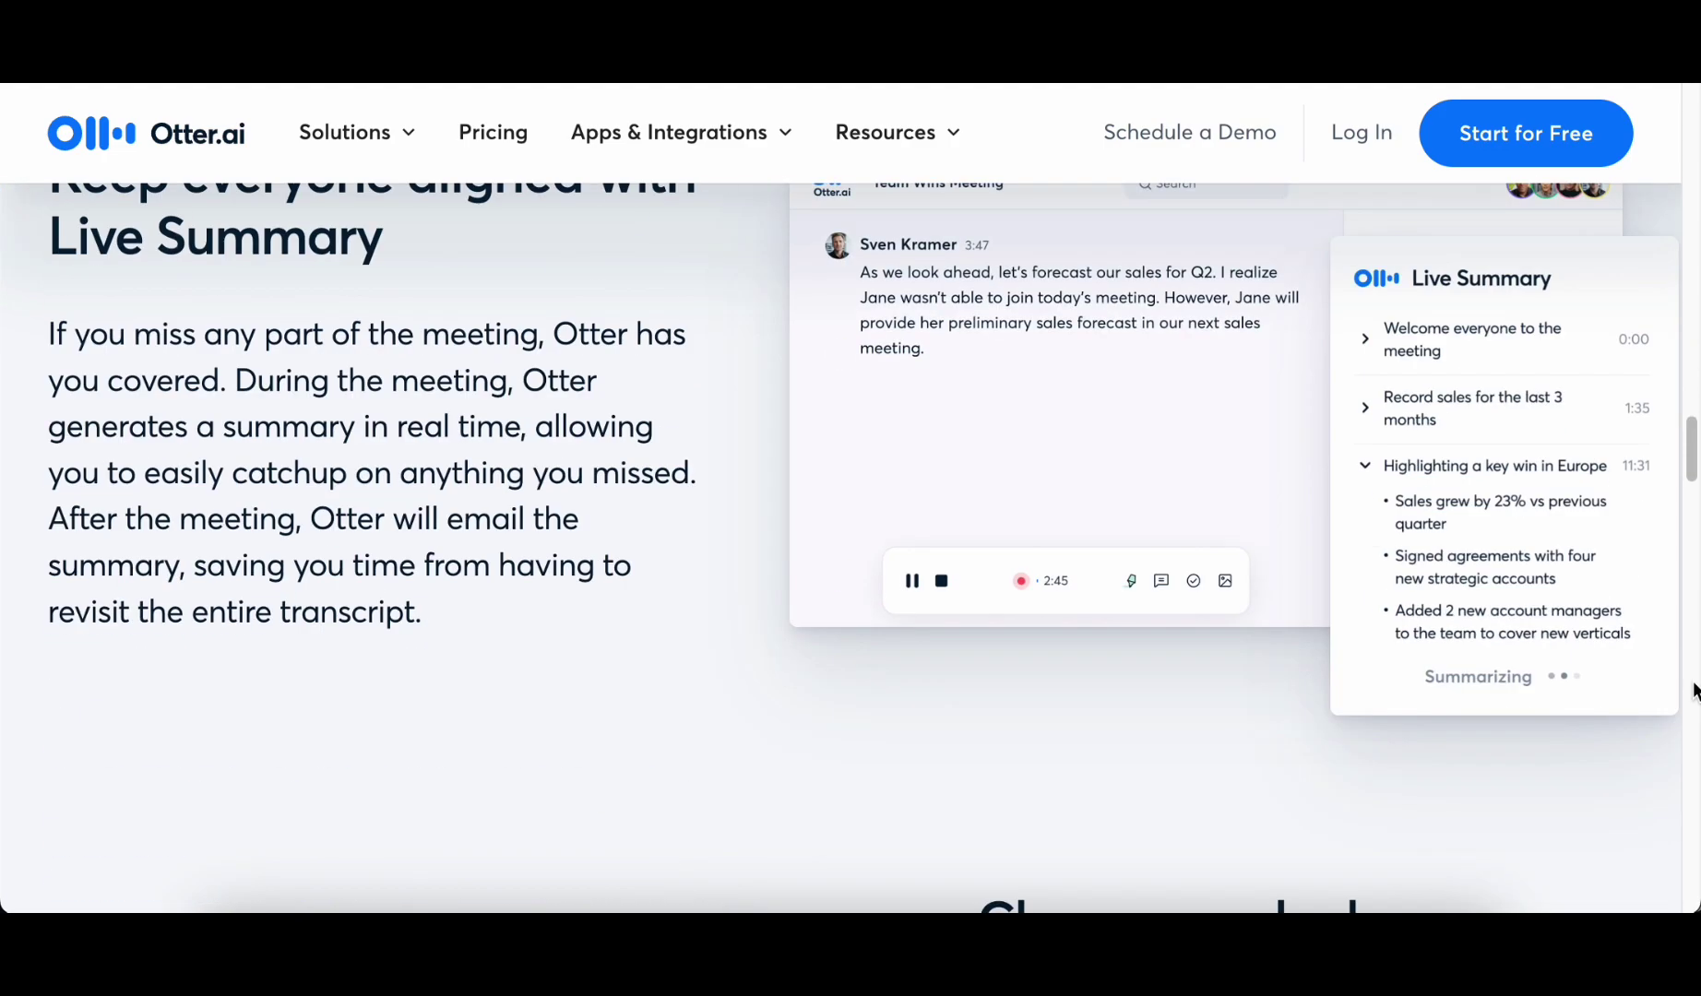
scroll(1695, 690, up, 1)
scroll(1695, 690, down, 6)
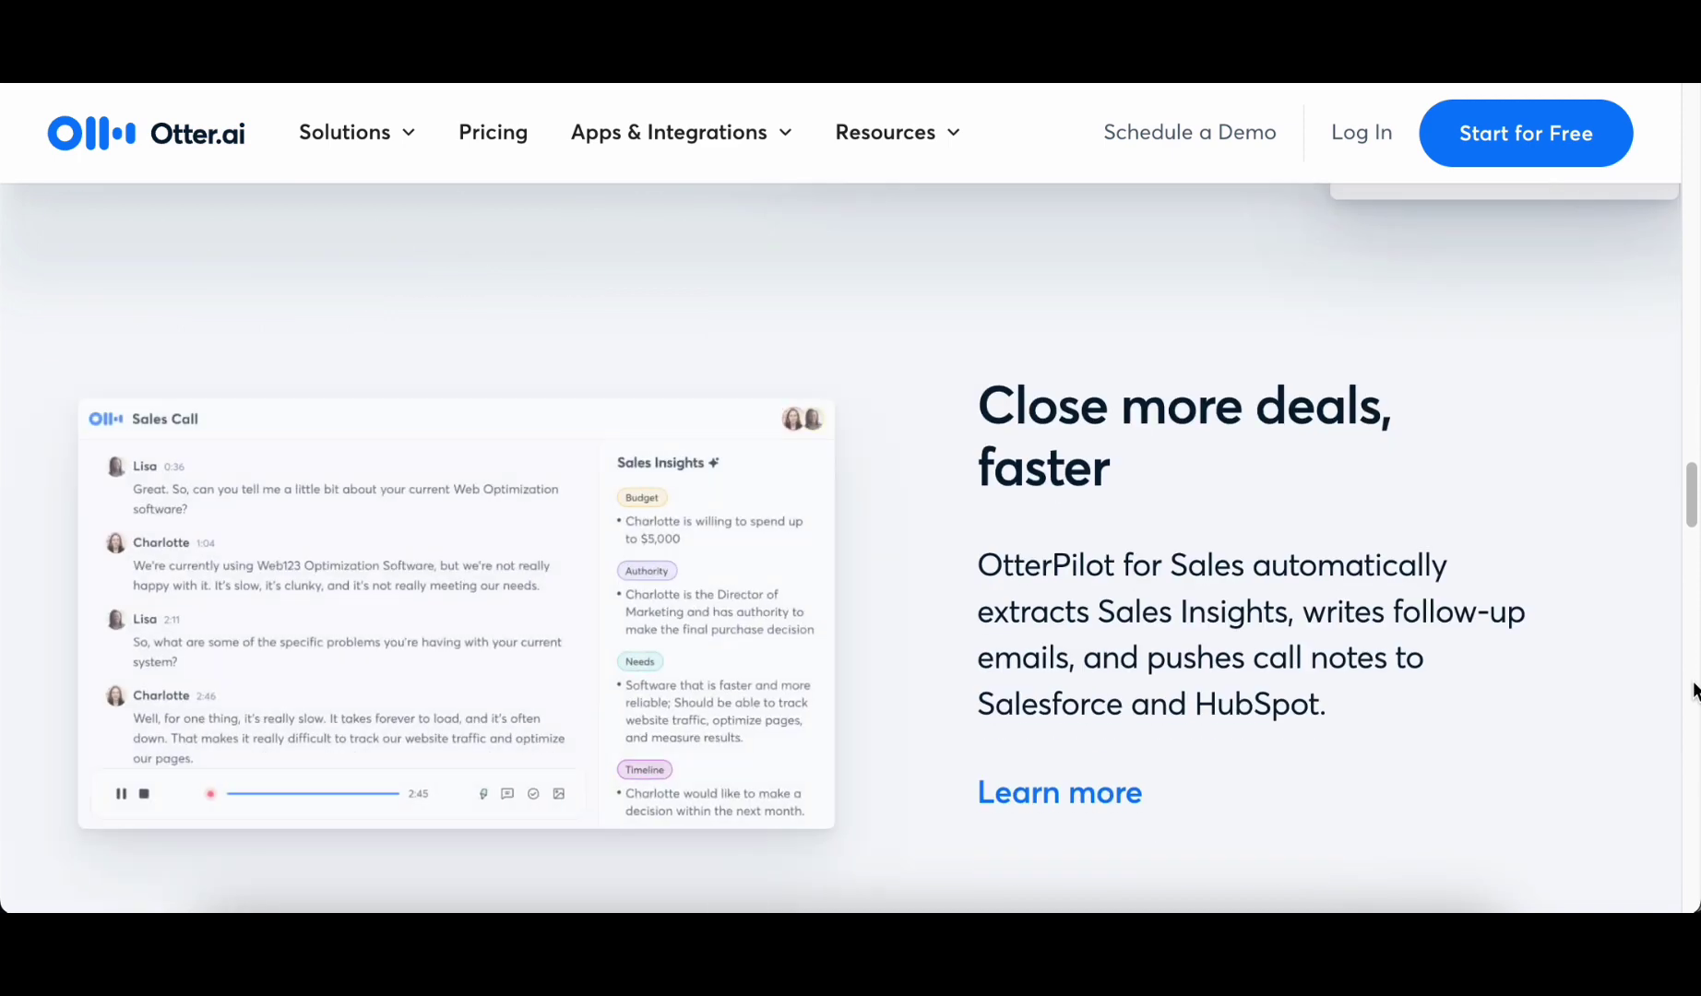
scroll(1696, 690, down, 1)
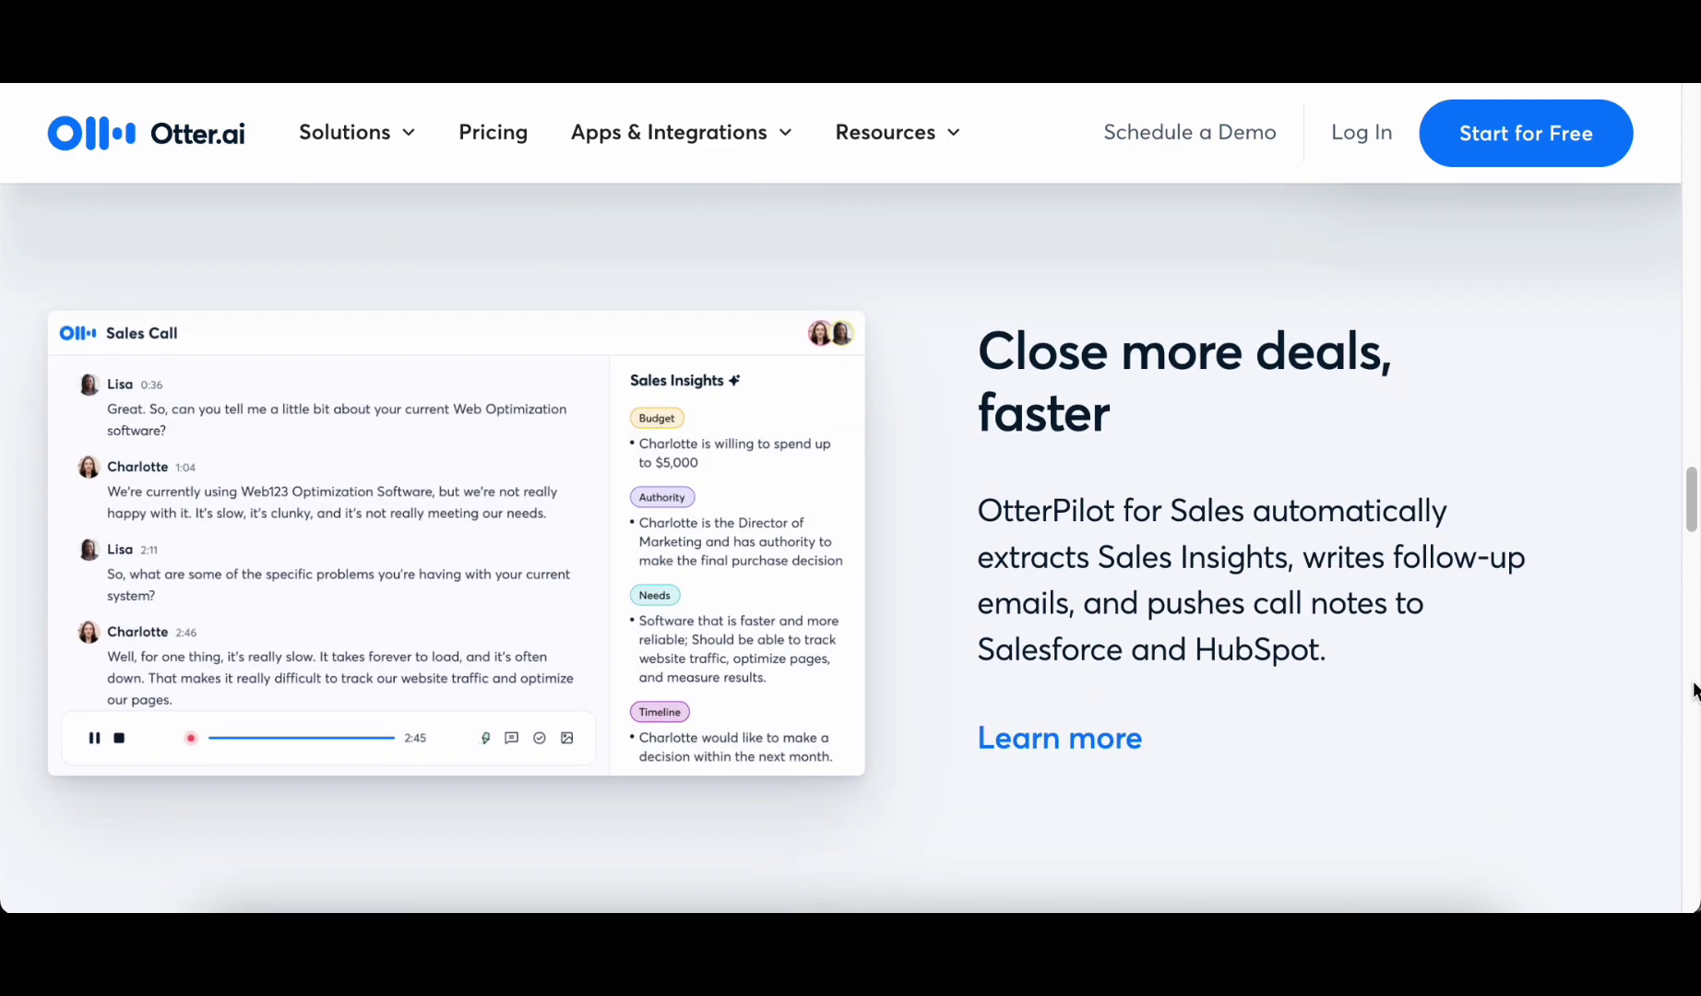
scroll(1696, 689, down, 5)
scroll(1696, 690, down, 3)
scroll(1696, 690, up, 1)
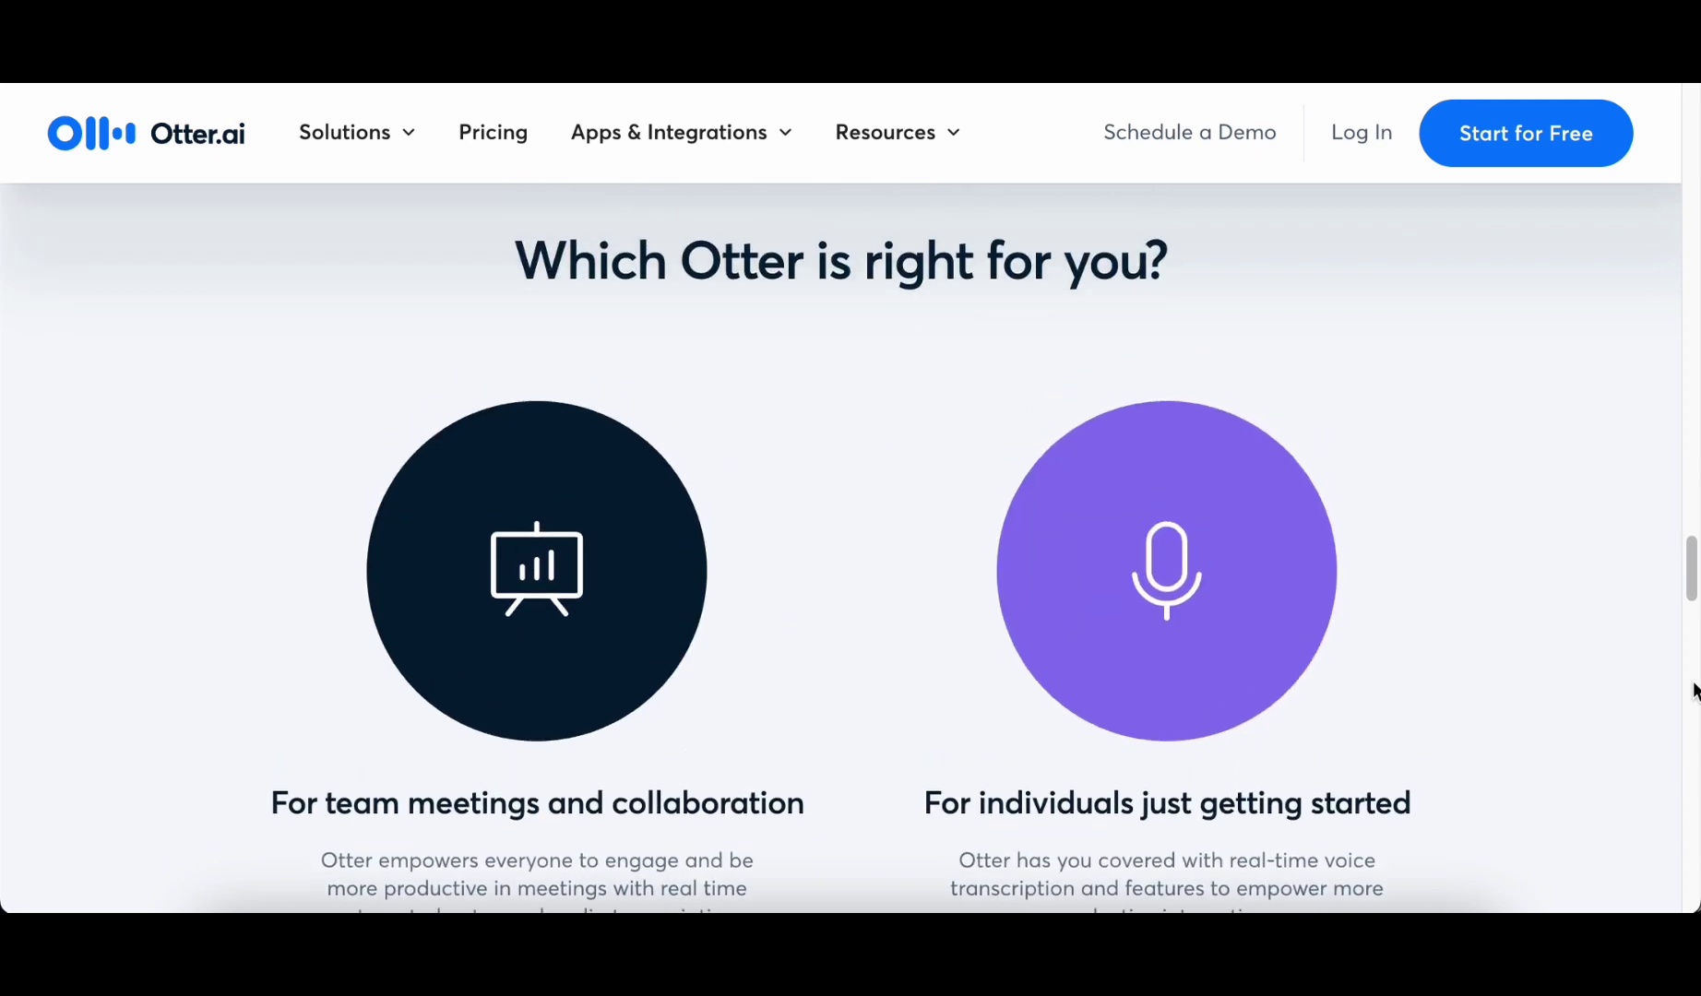
scroll(1696, 690, down, 8)
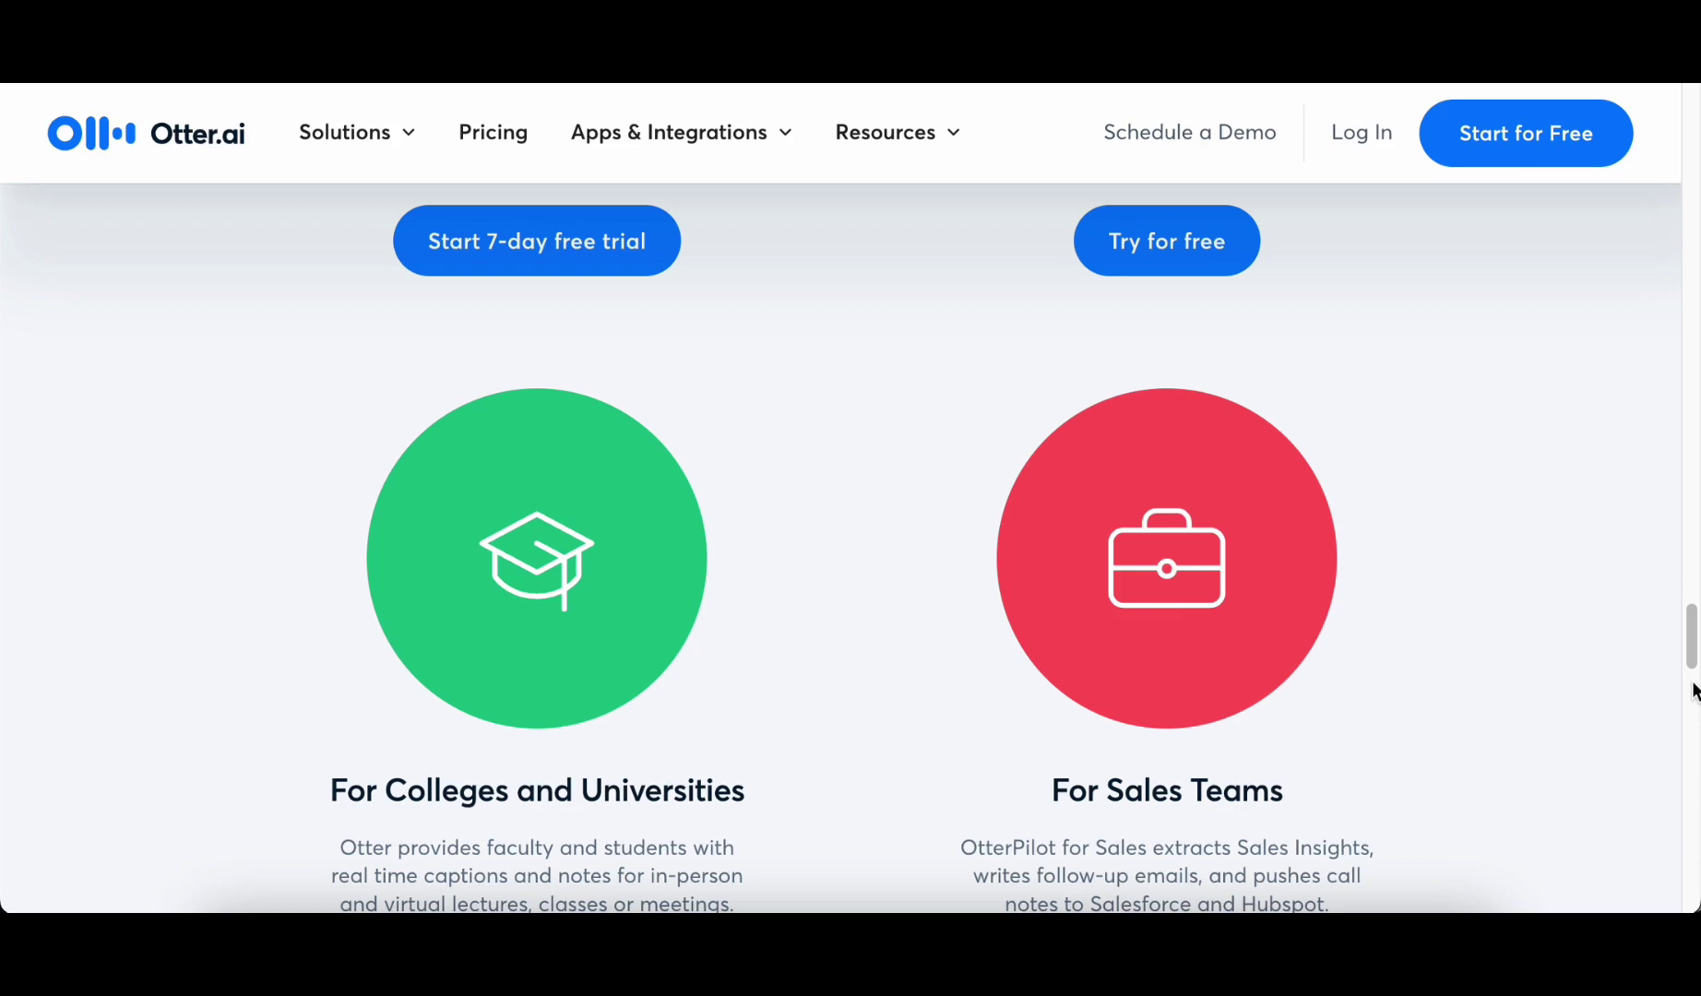
scroll(1696, 690, down, 5)
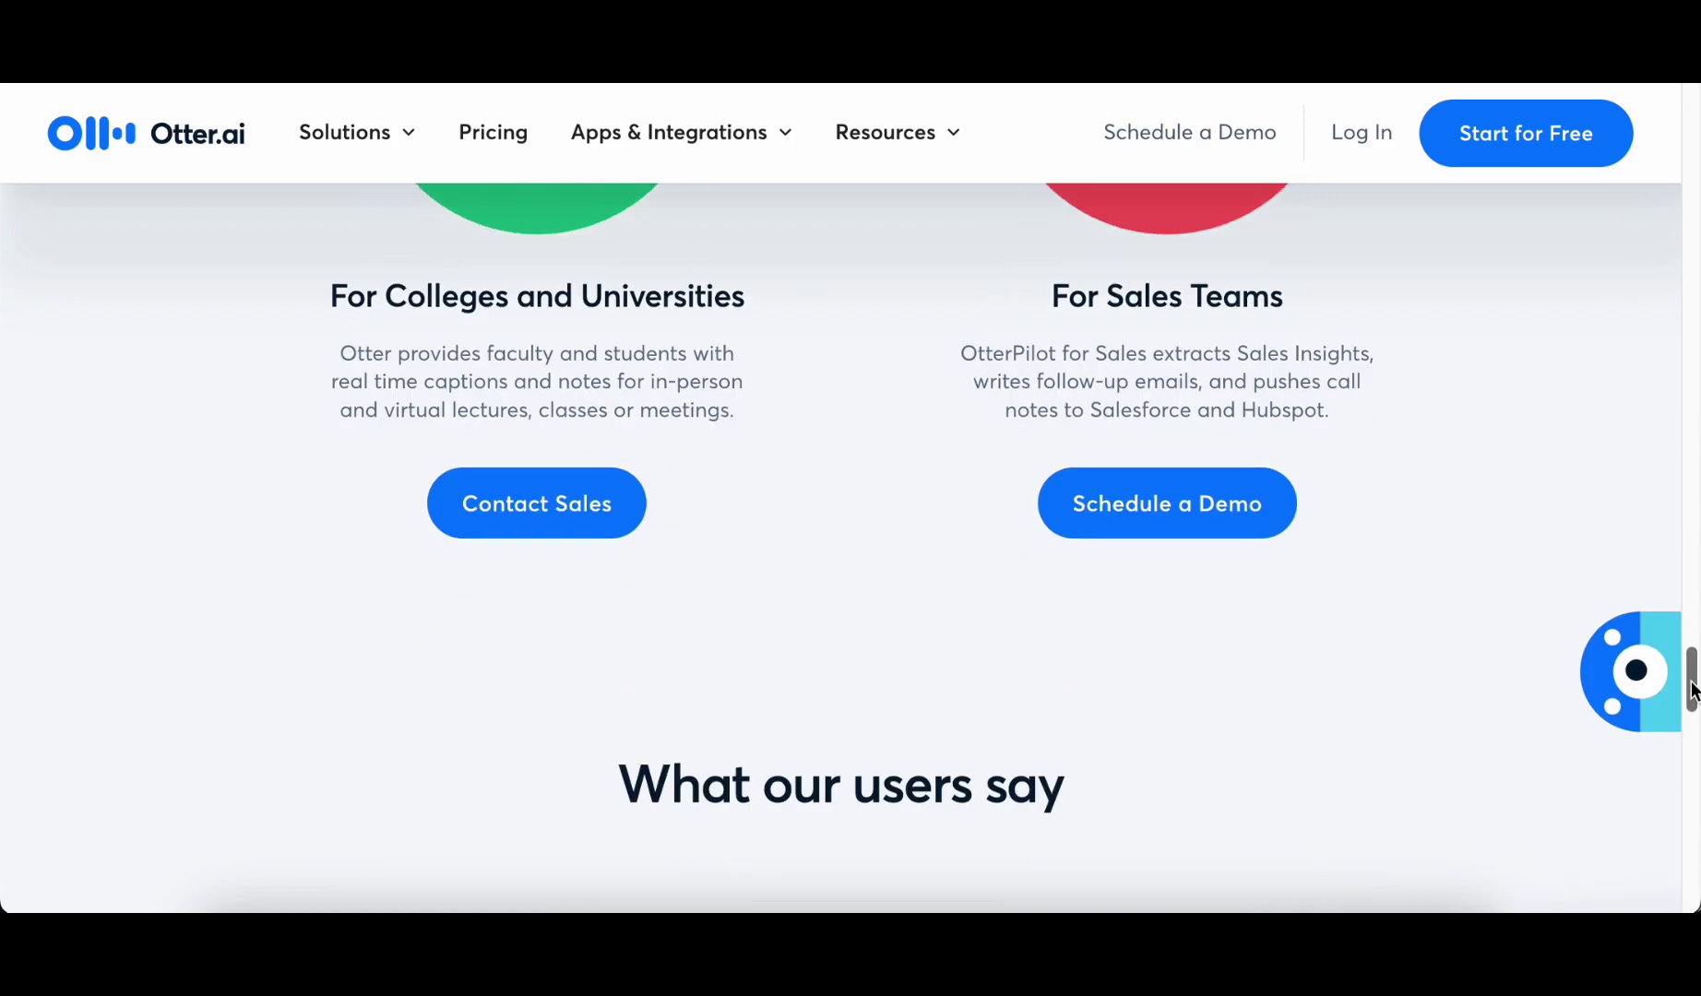
scroll(1696, 690, down, 6)
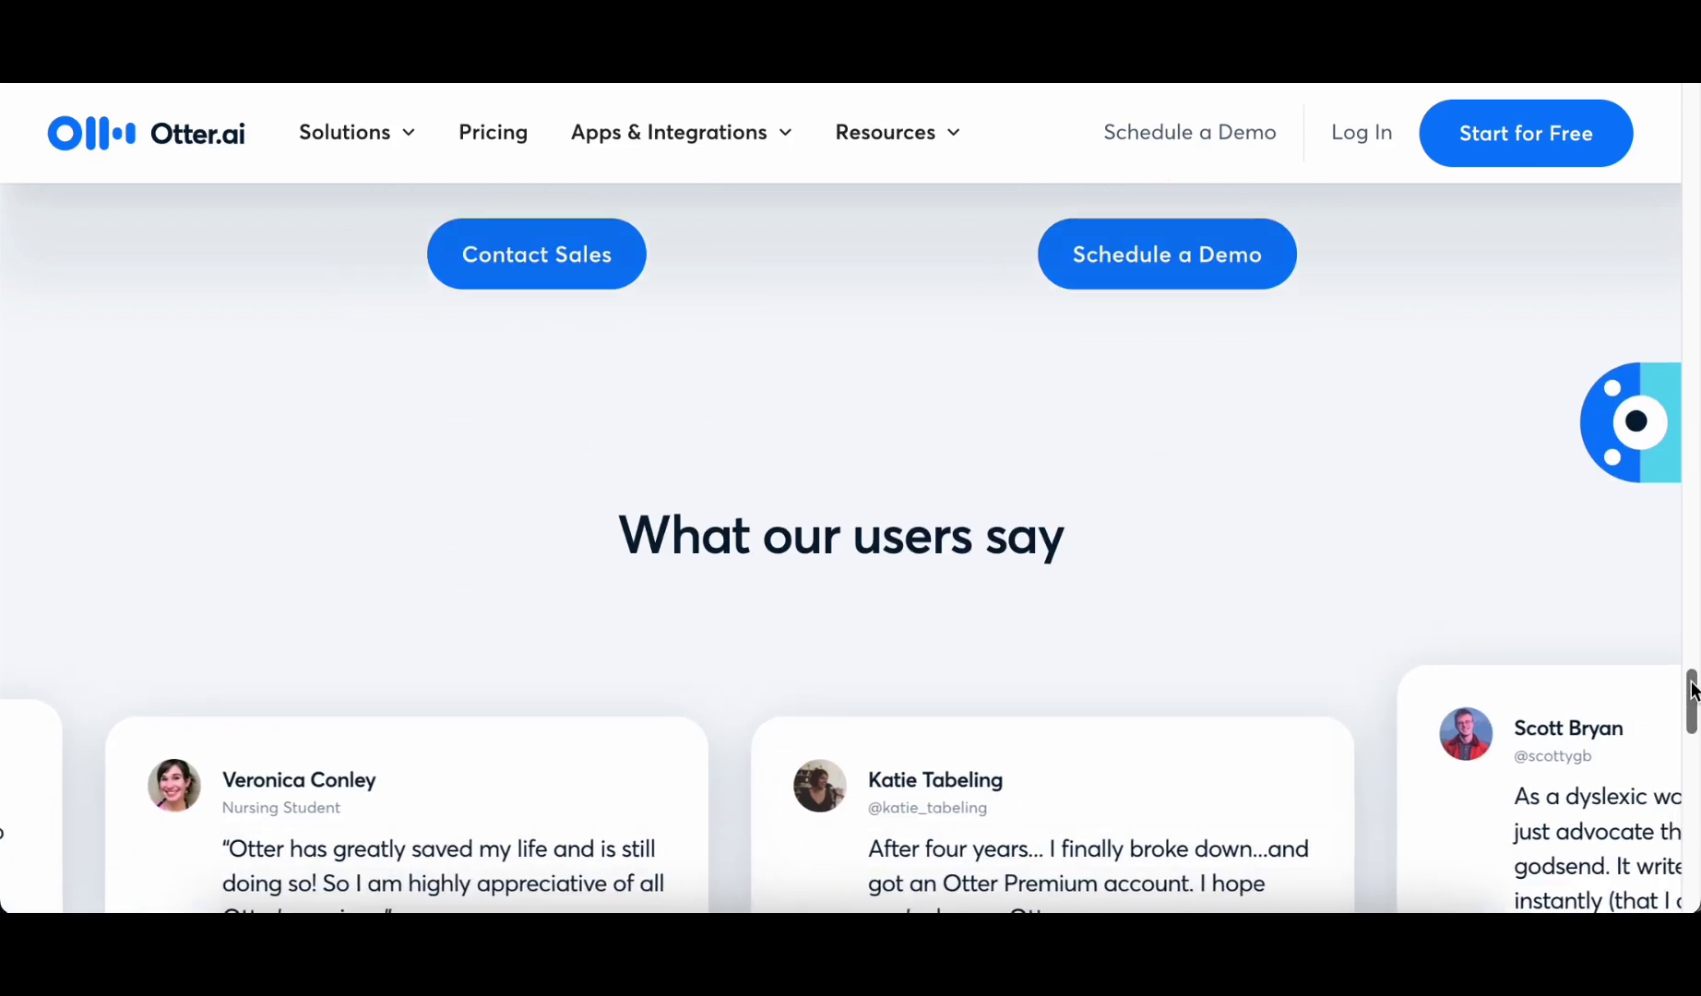
scroll(1695, 690, down, 3)
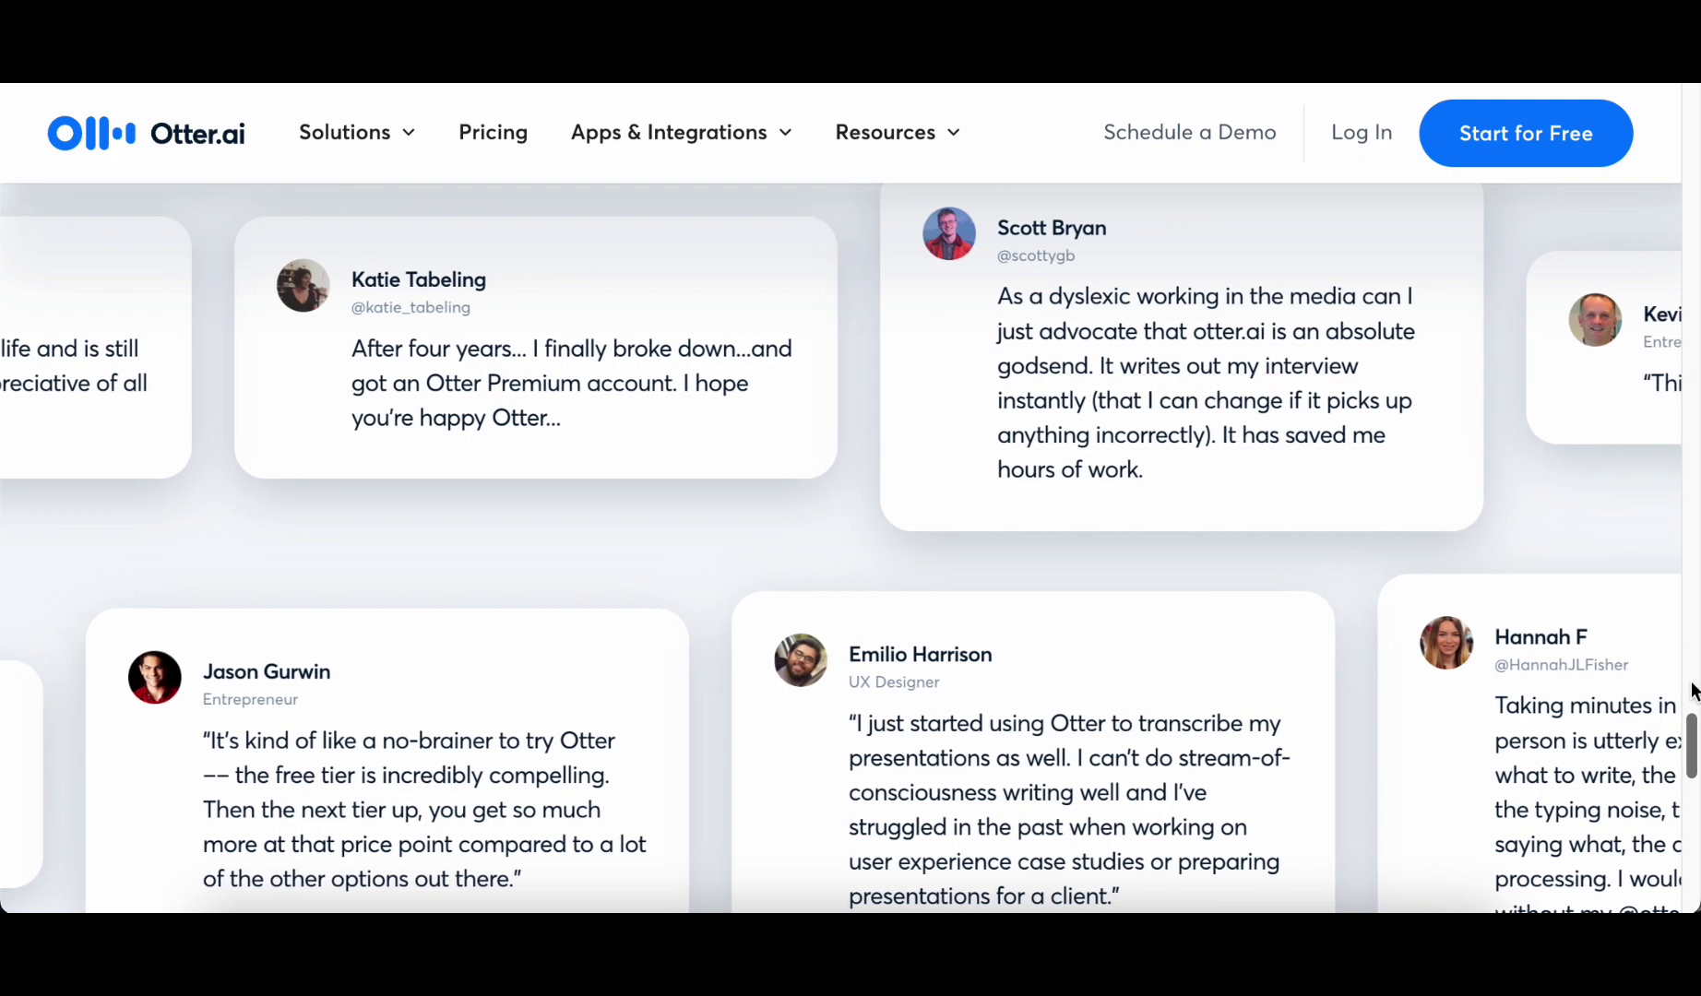
scroll(1696, 690, down, 4)
scroll(1695, 690, down, 10)
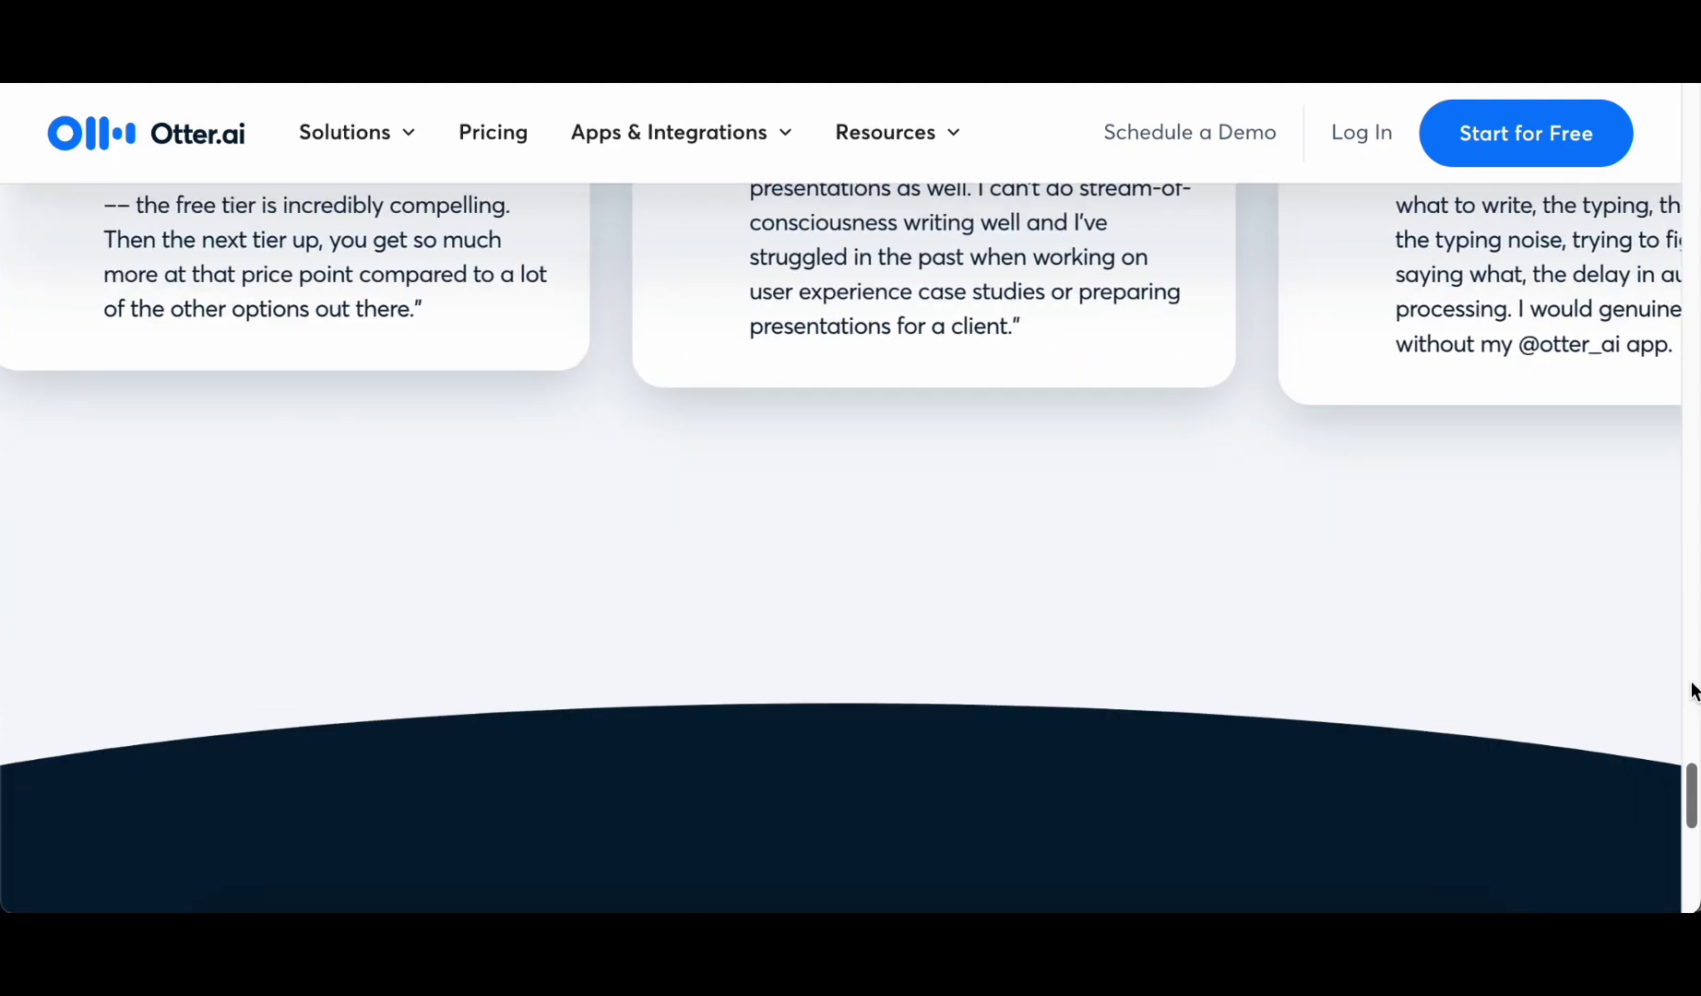
scroll(1696, 690, down, 1)
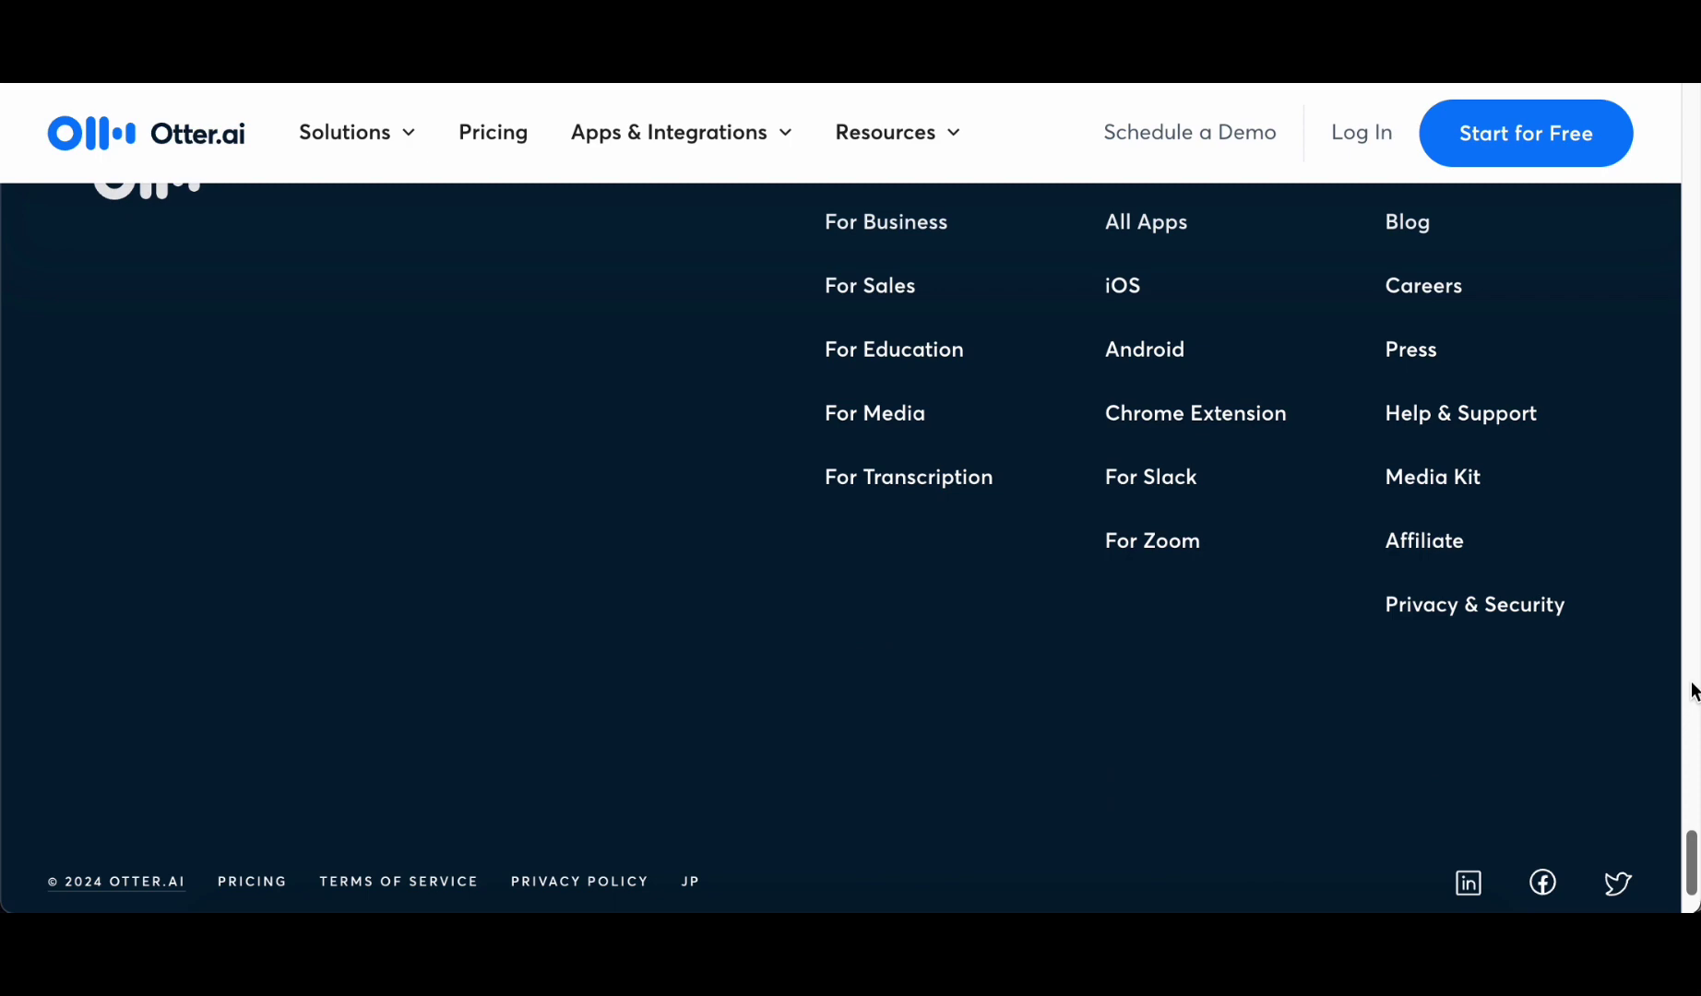
scroll(1695, 692, up, 15)
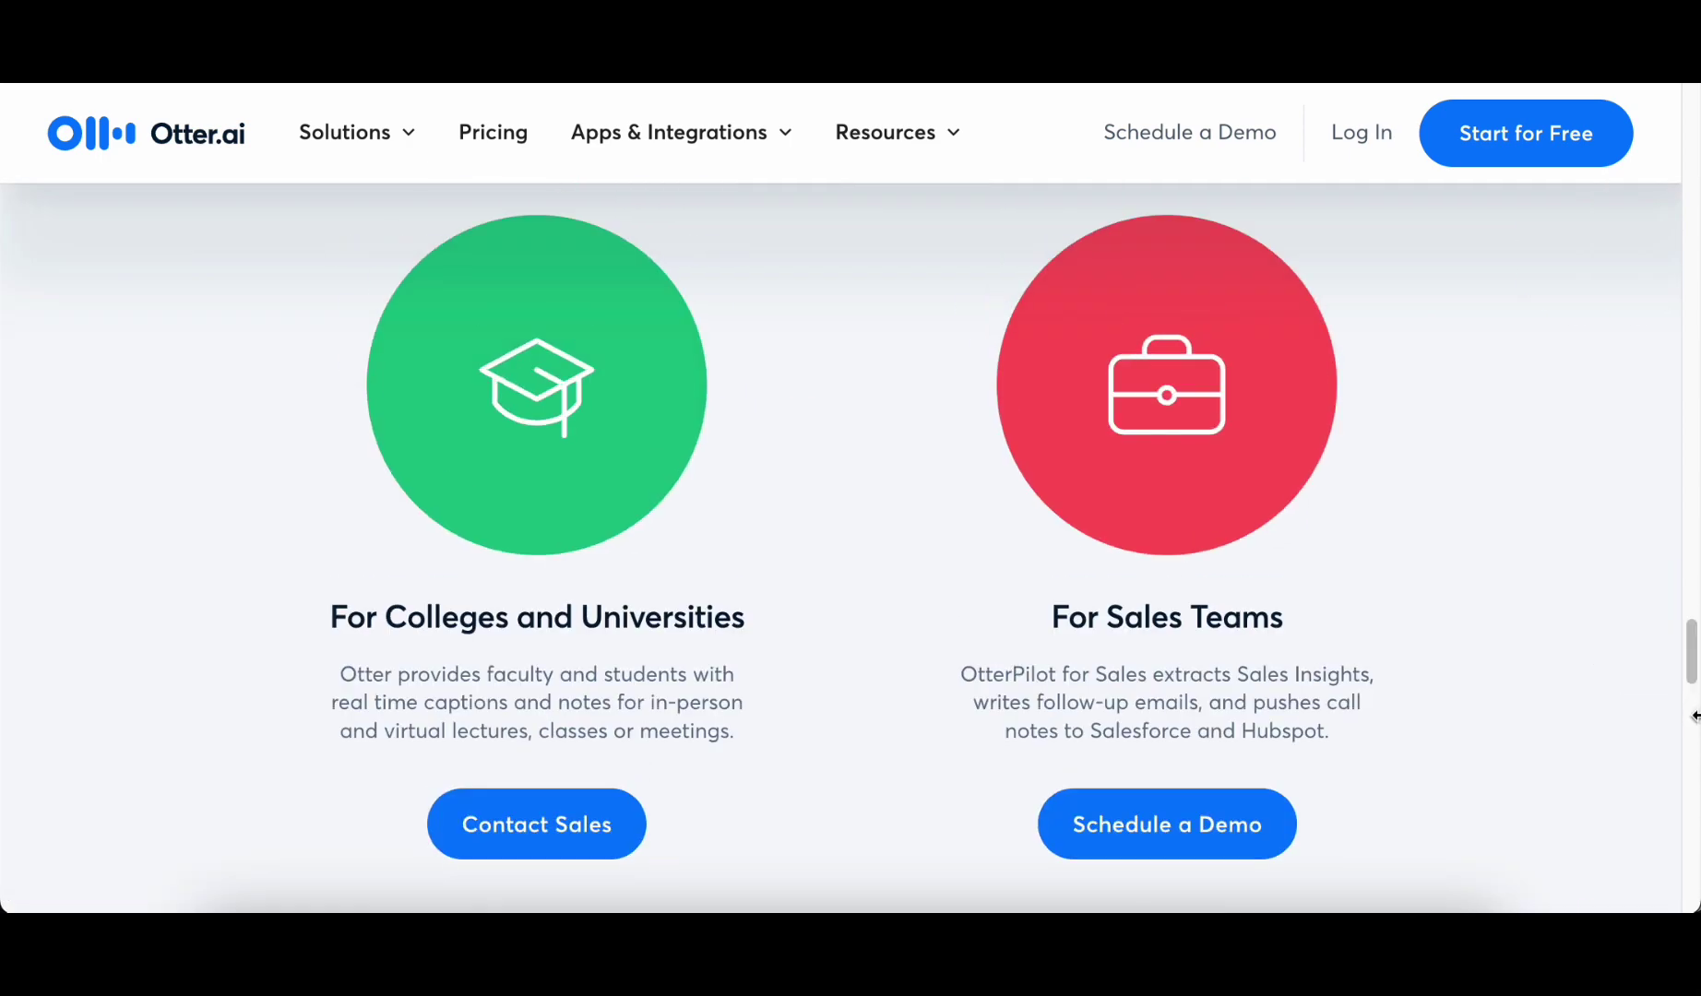
scroll(1578, 666, up, 15)
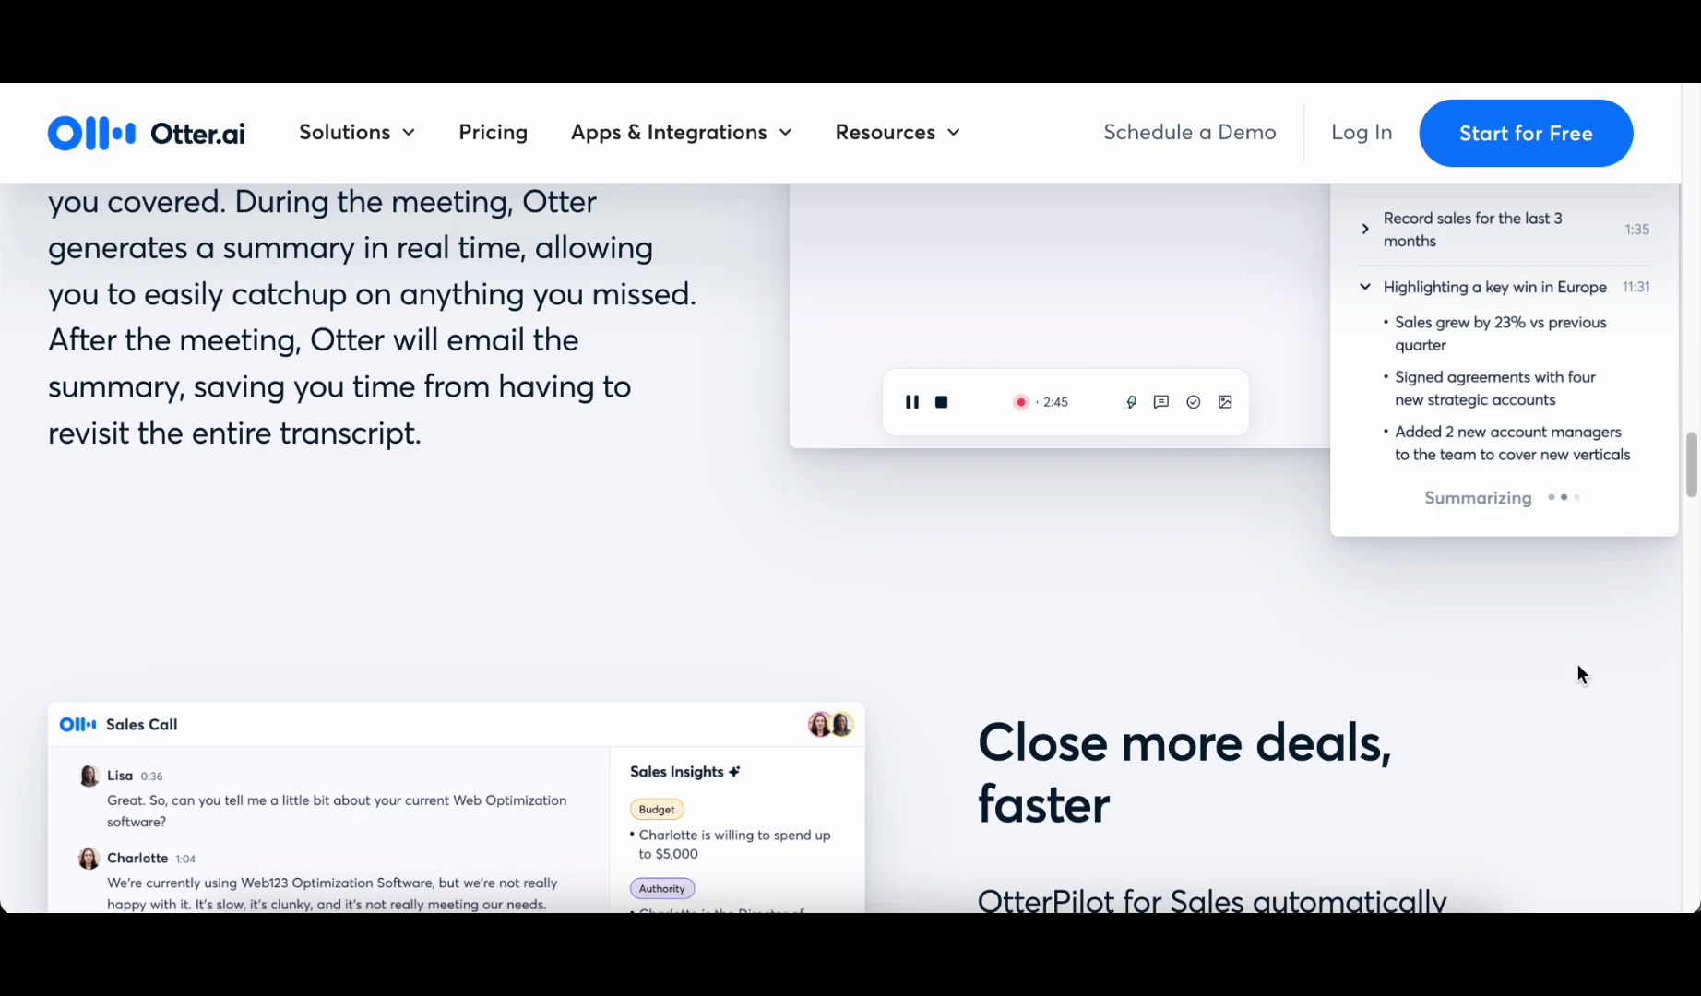
scroll(1577, 666, up, 20)
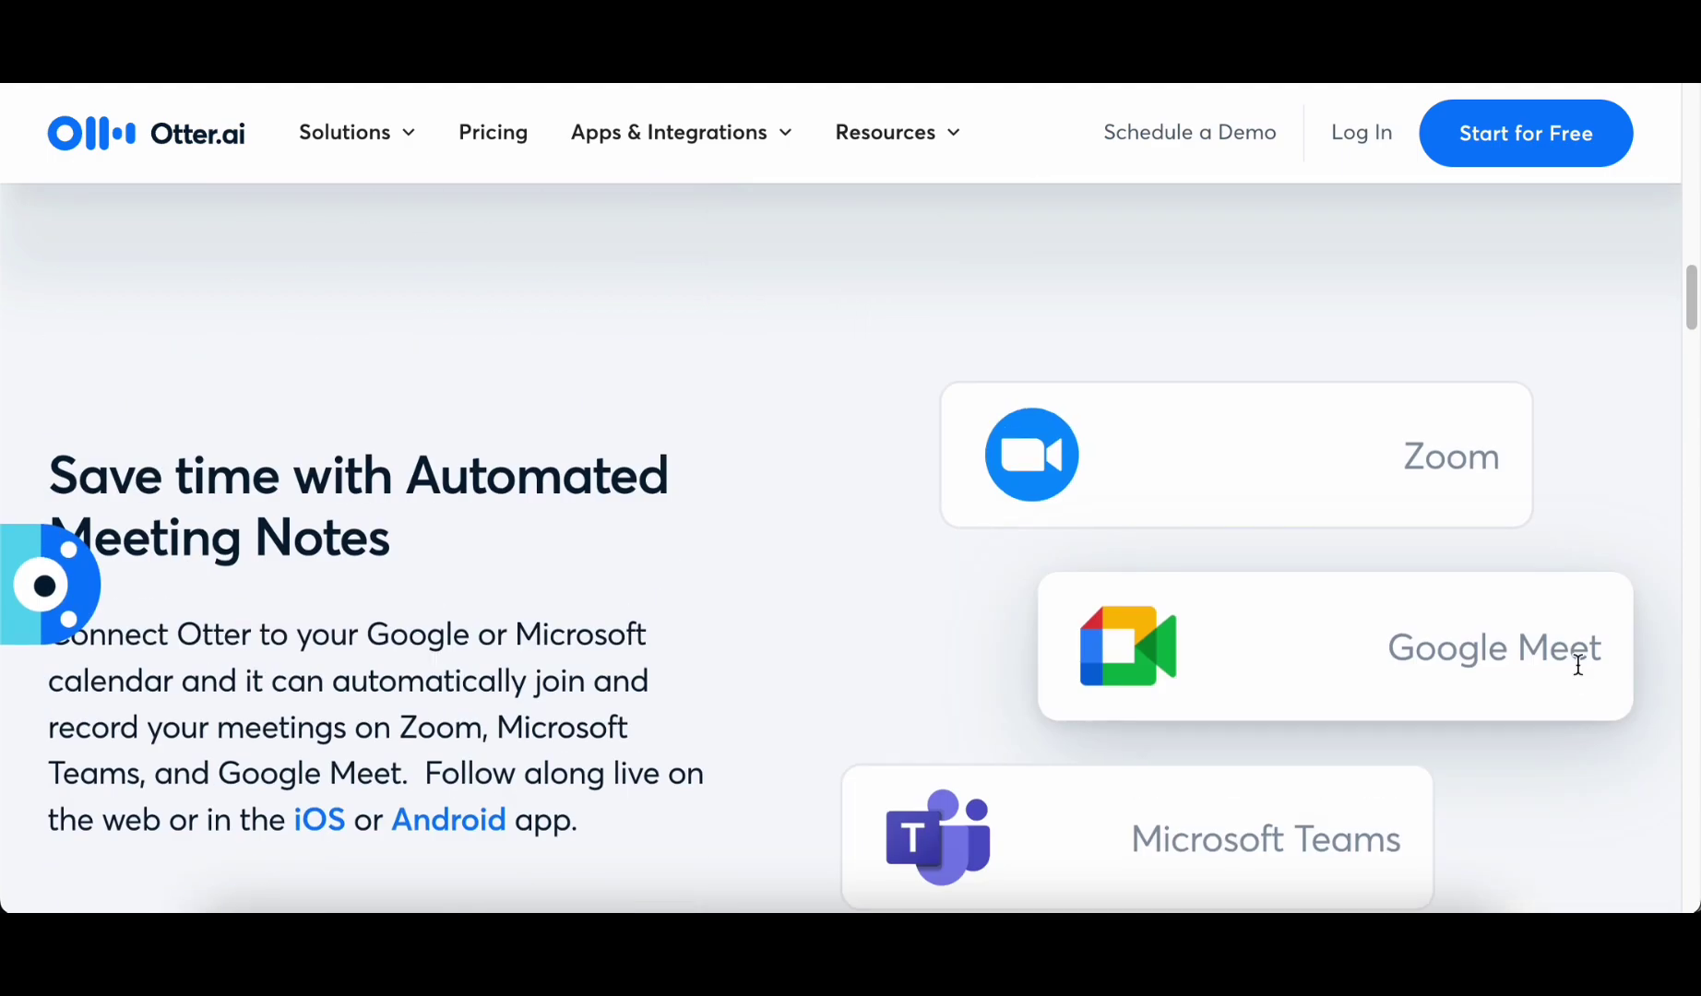
scroll(1577, 674, up, 5)
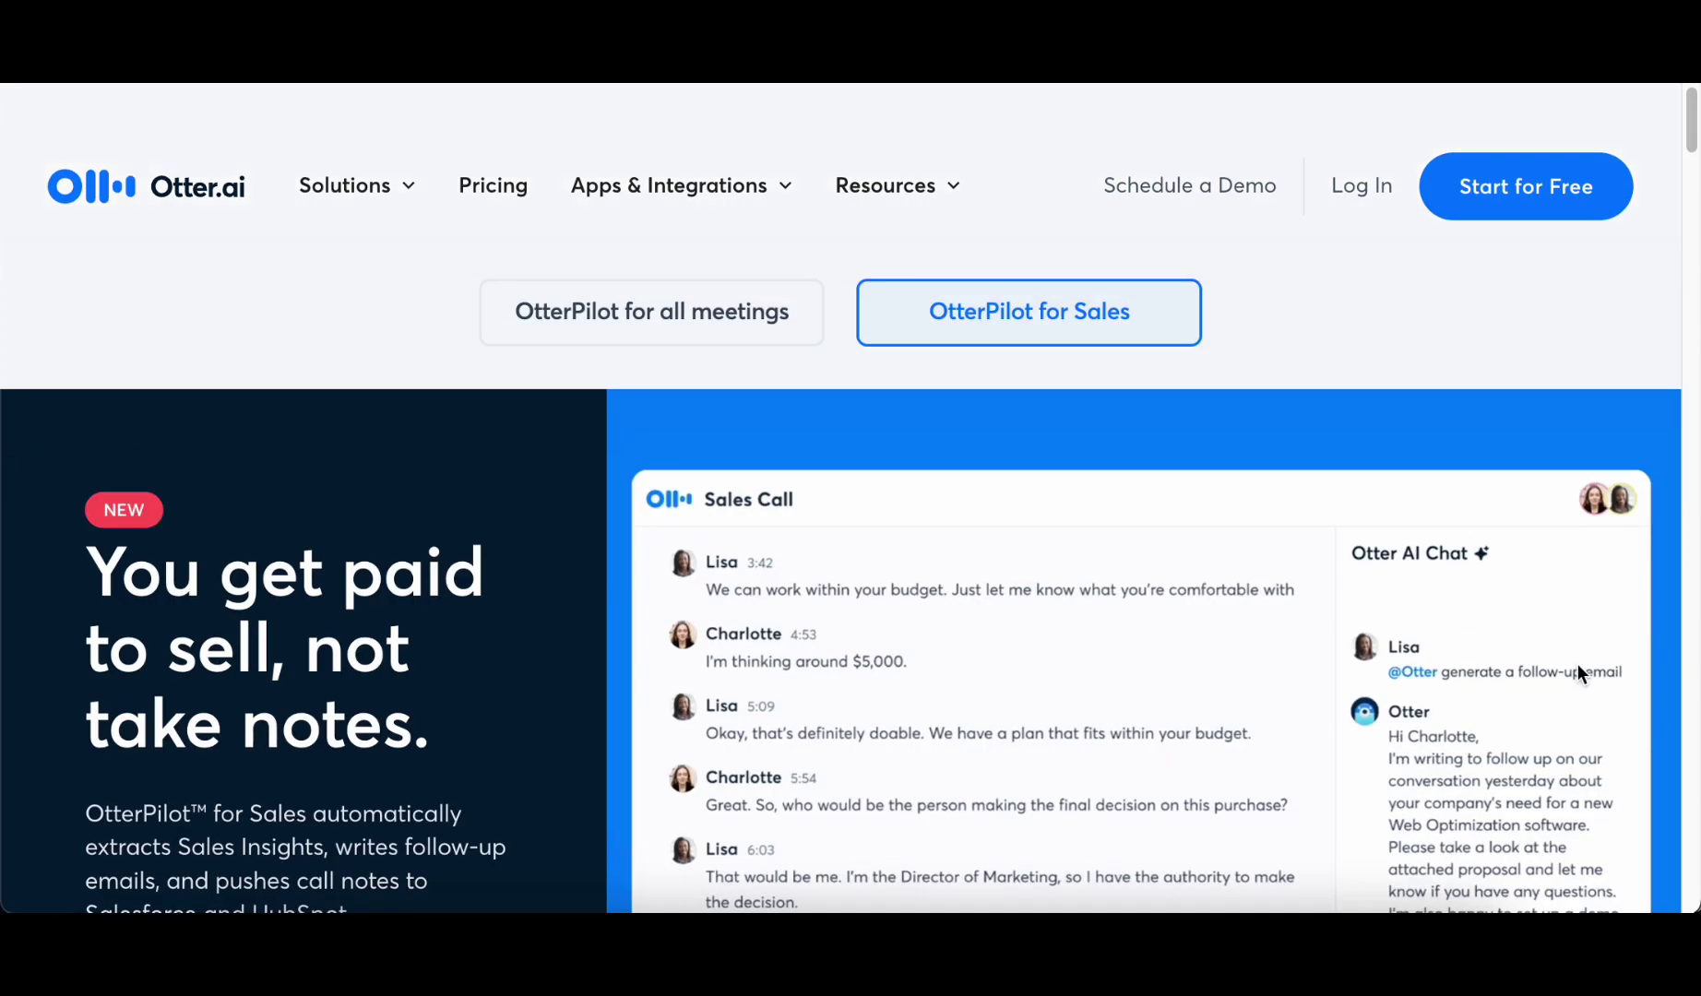
scroll(1577, 663, down, 3)
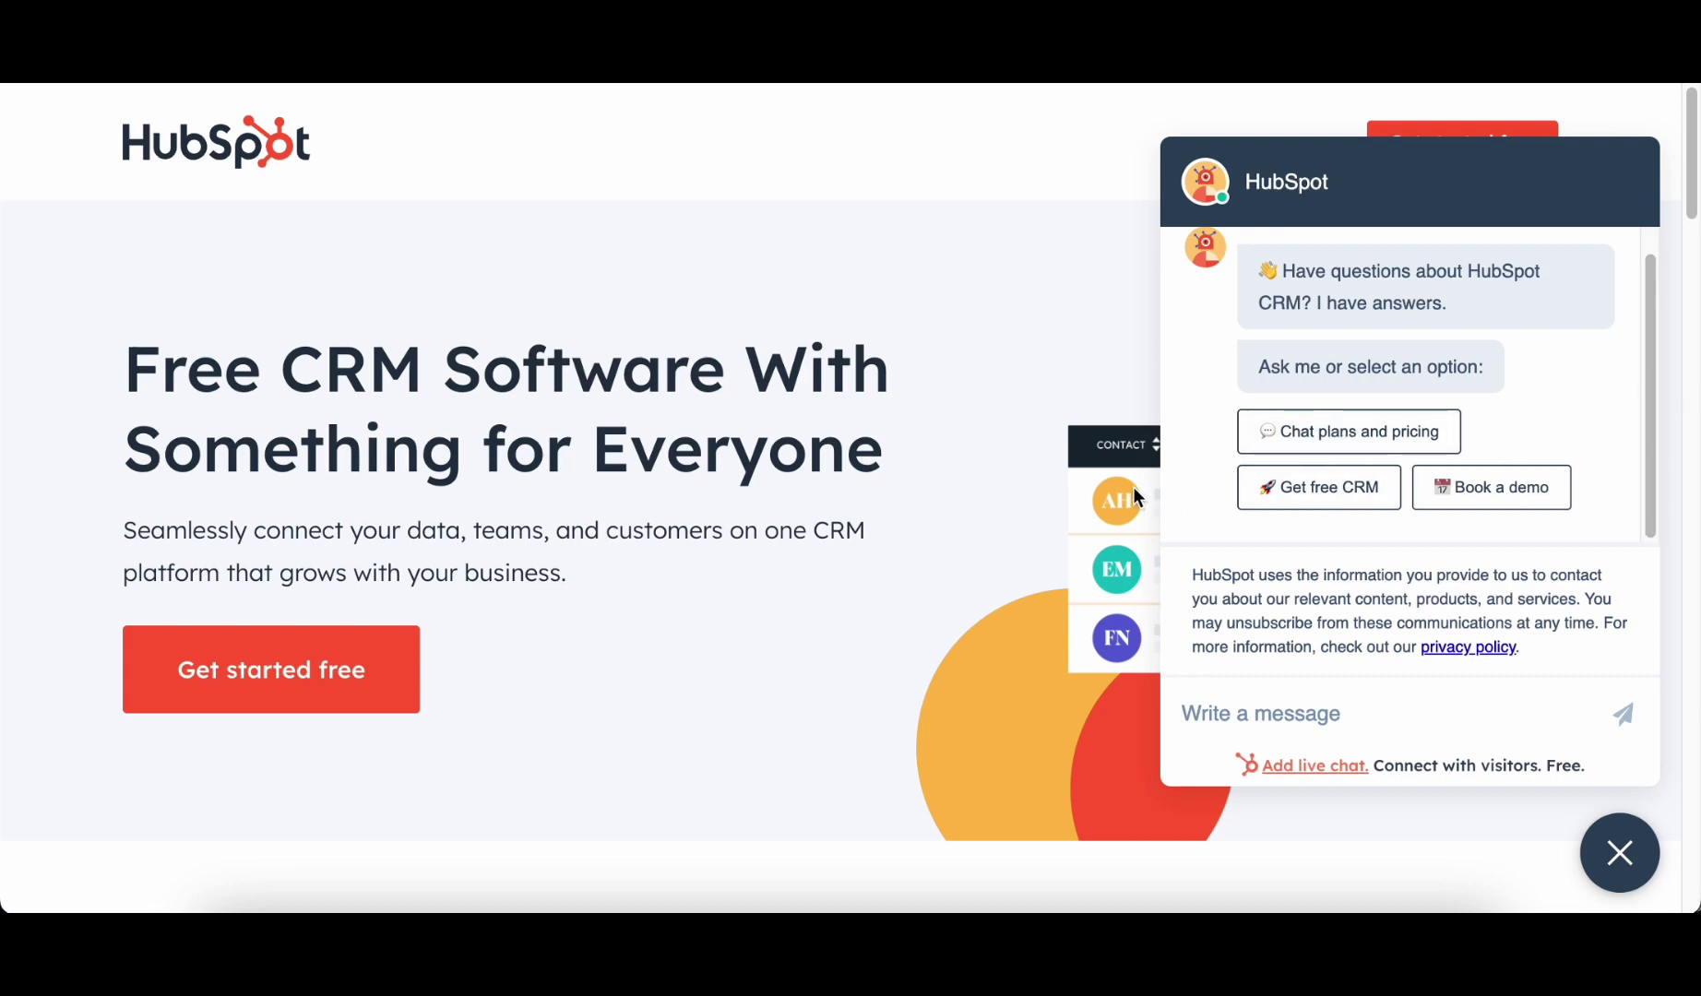
- Close the HubSpot chat panel and scroll down to the customer testimonial videos
scroll(1621, 458, down, 3)
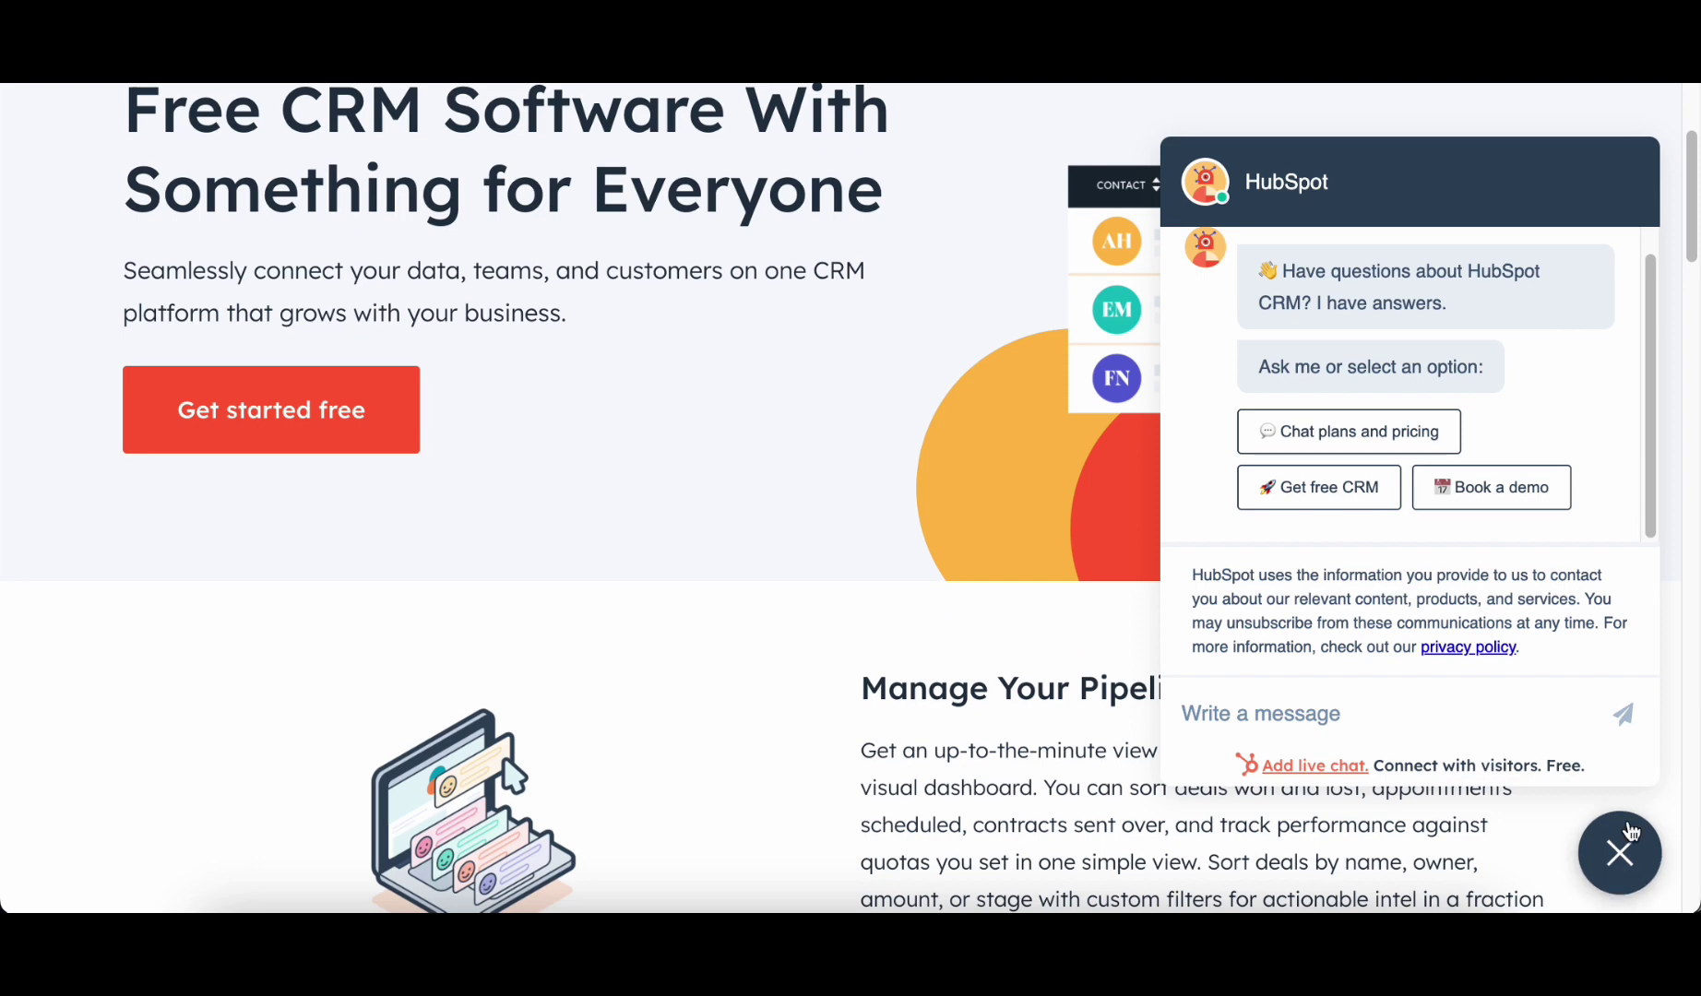
click(1625, 839)
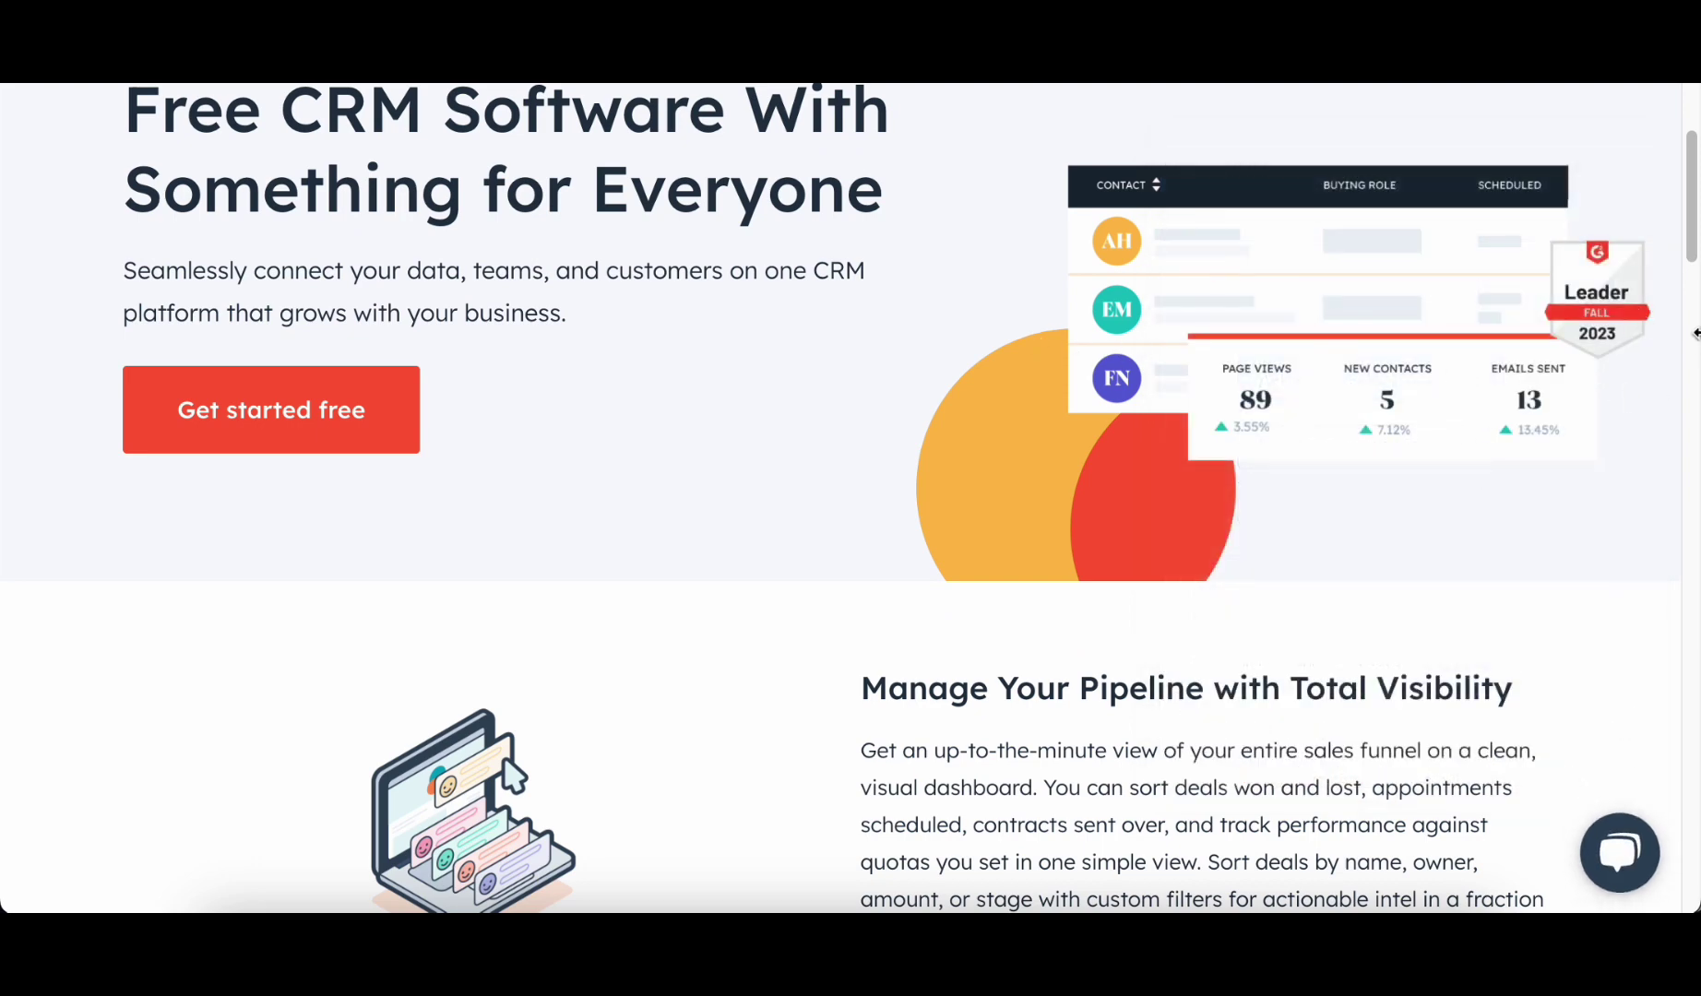
scroll(1694, 337, down, 3)
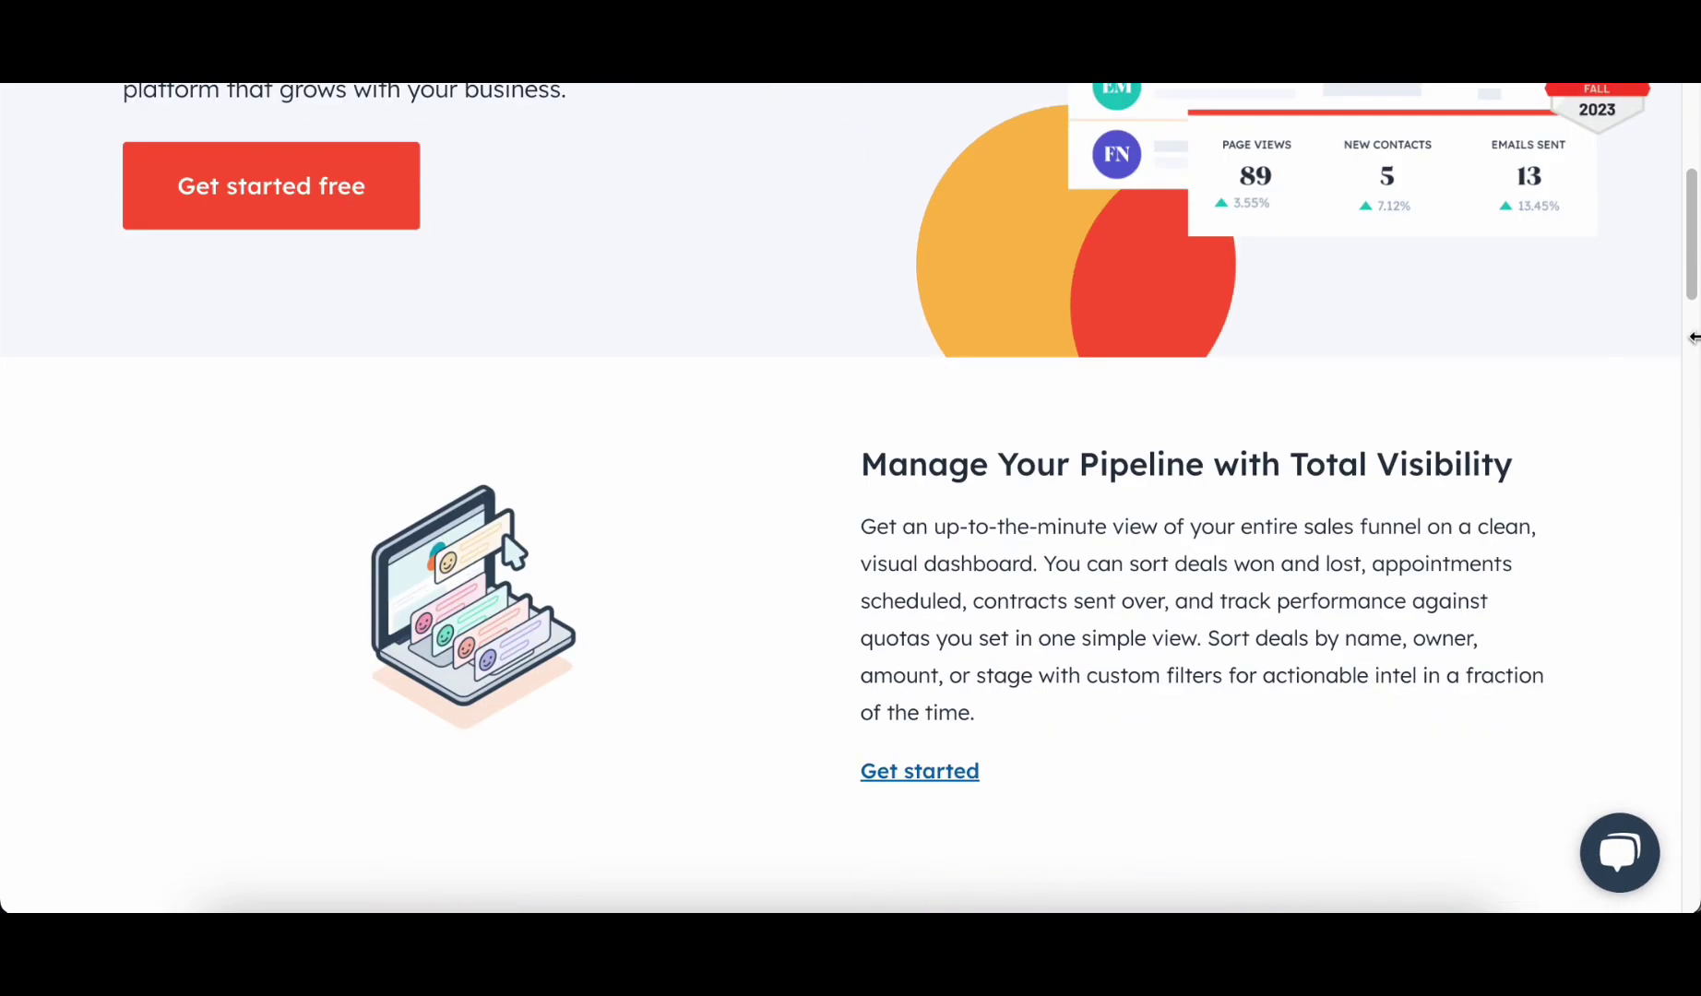
scroll(1693, 338, down, 4)
scroll(652, 486, up, 1)
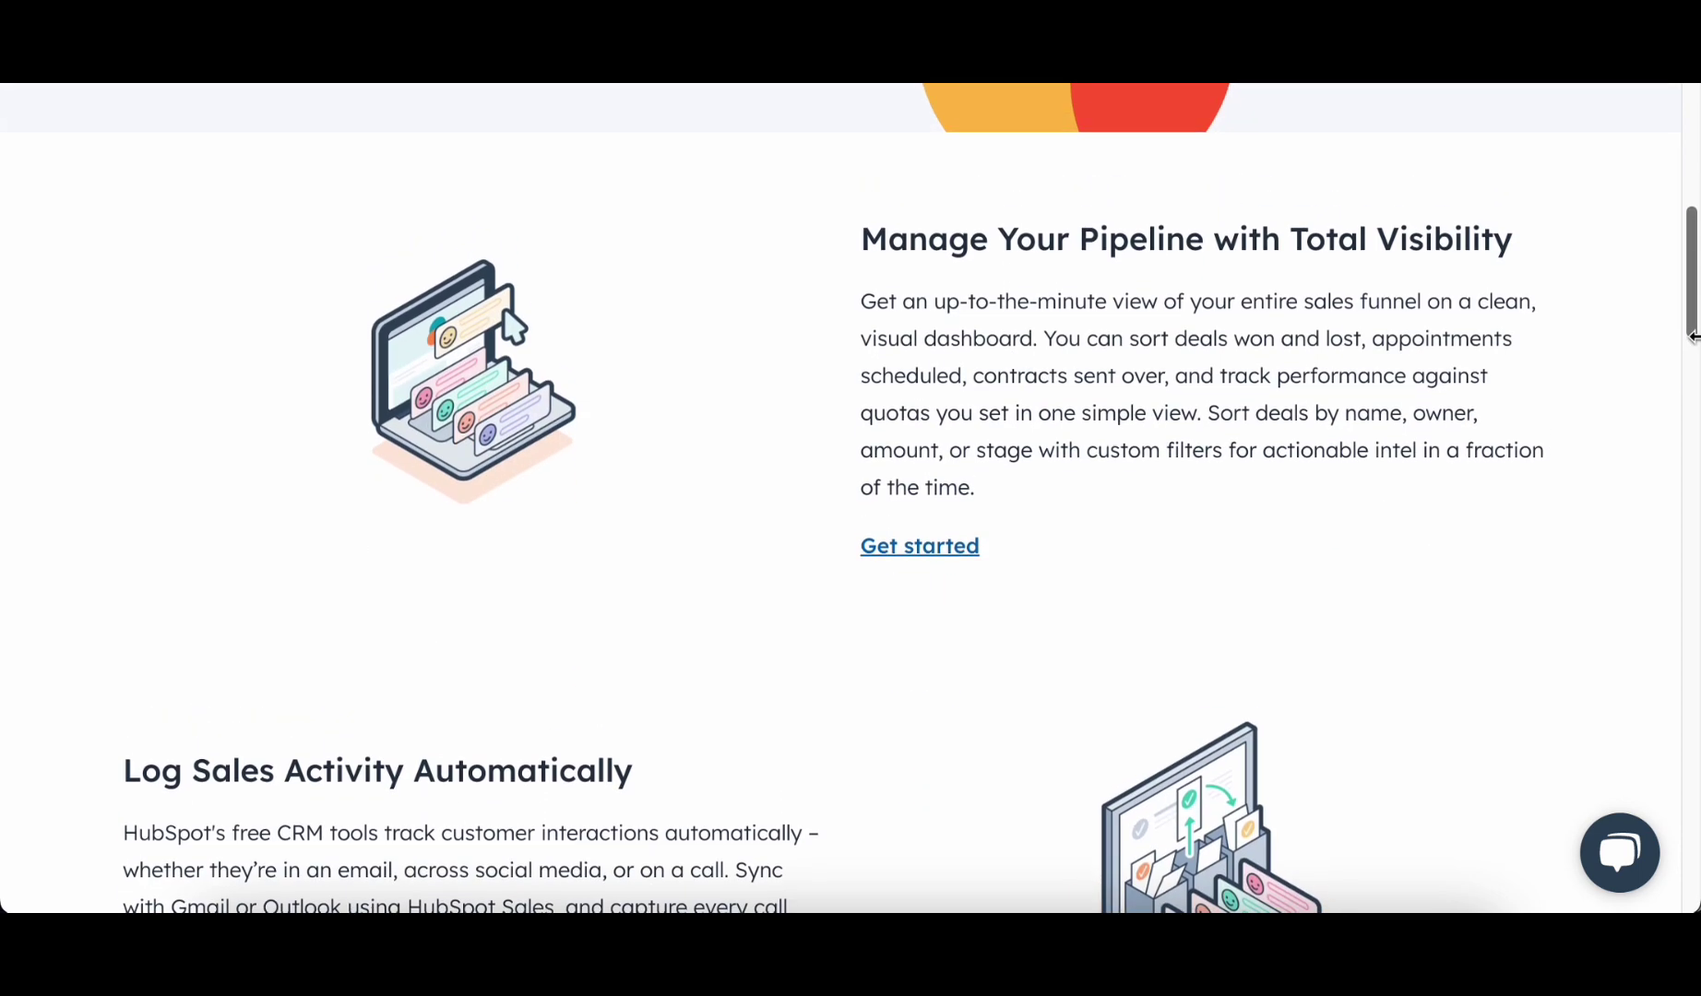
scroll(1420, 443, down, 4)
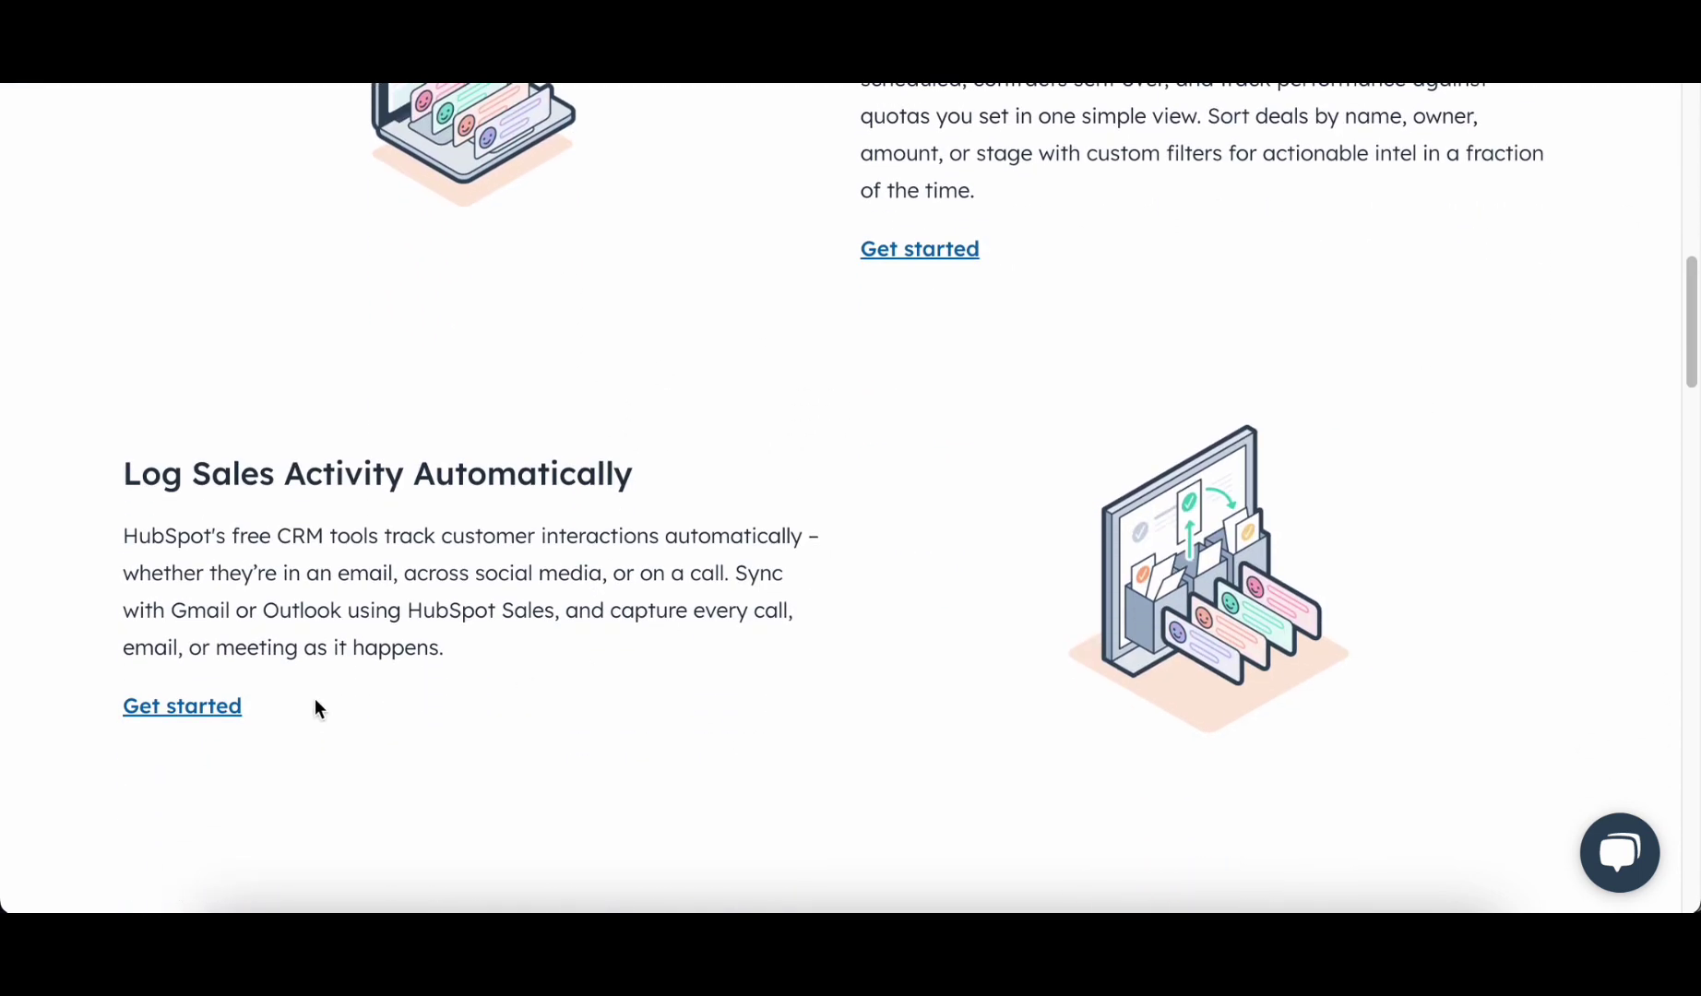
scroll(1421, 531, down, 6)
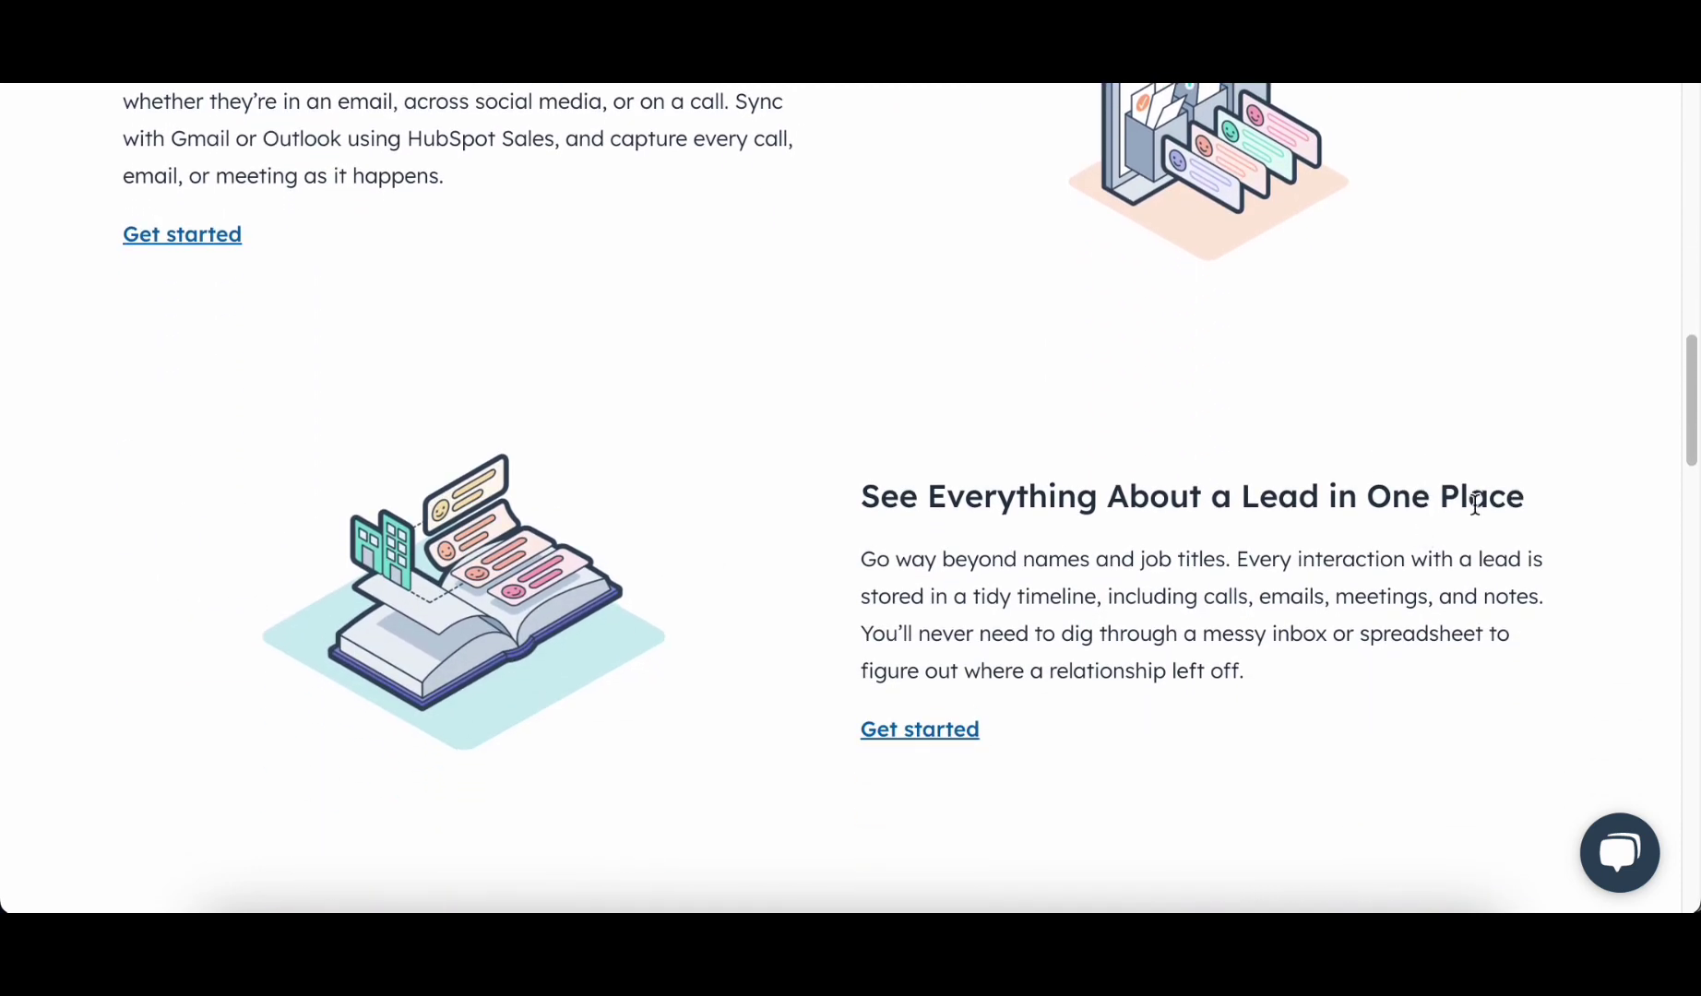
scroll(1476, 503, down, 7)
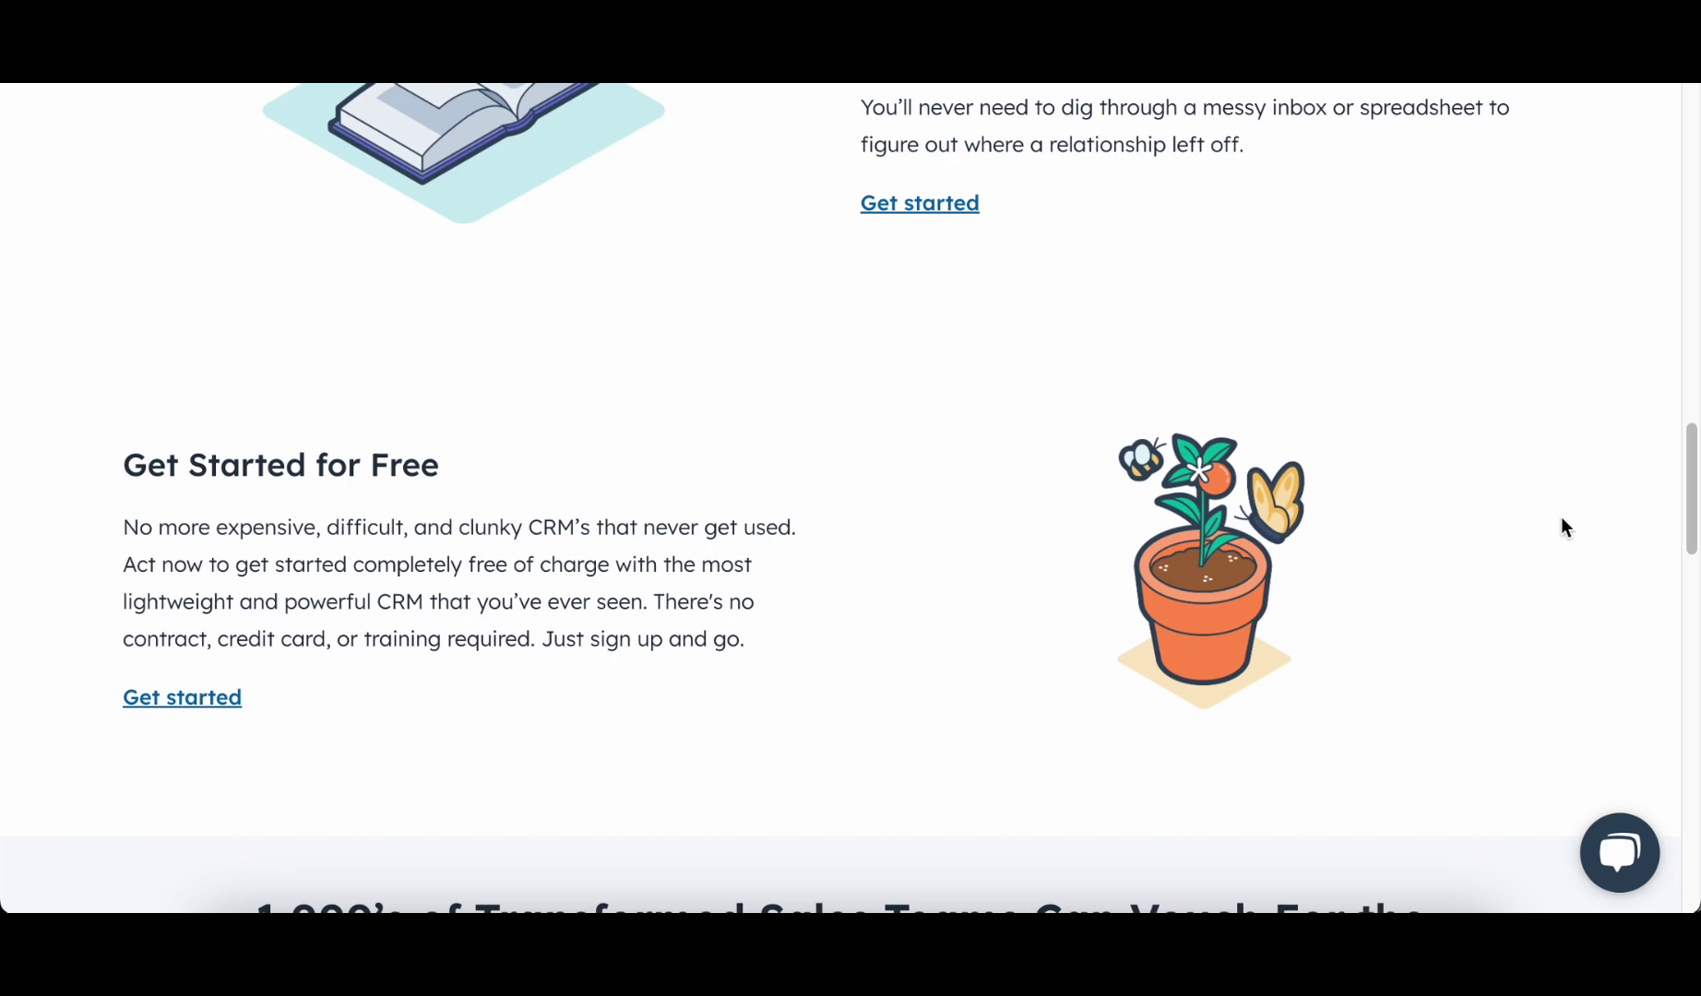
scroll(1565, 520, down, 6)
scroll(1565, 519, down, 4)
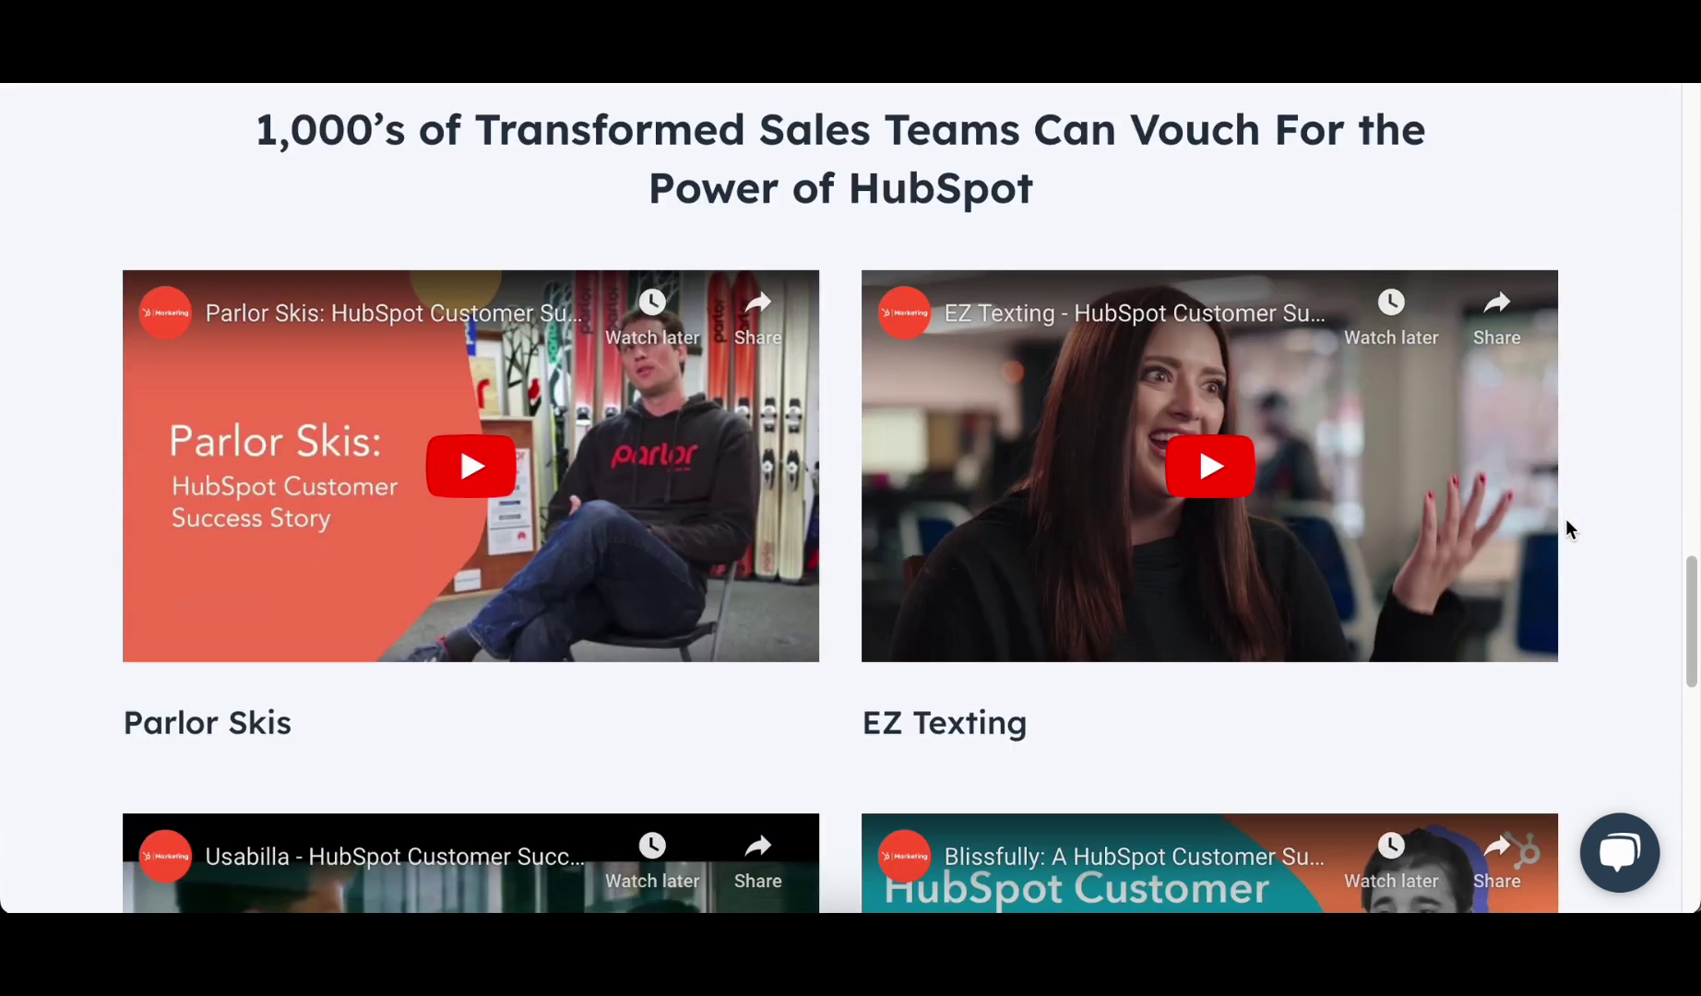
scroll(1688, 498, down, 3)
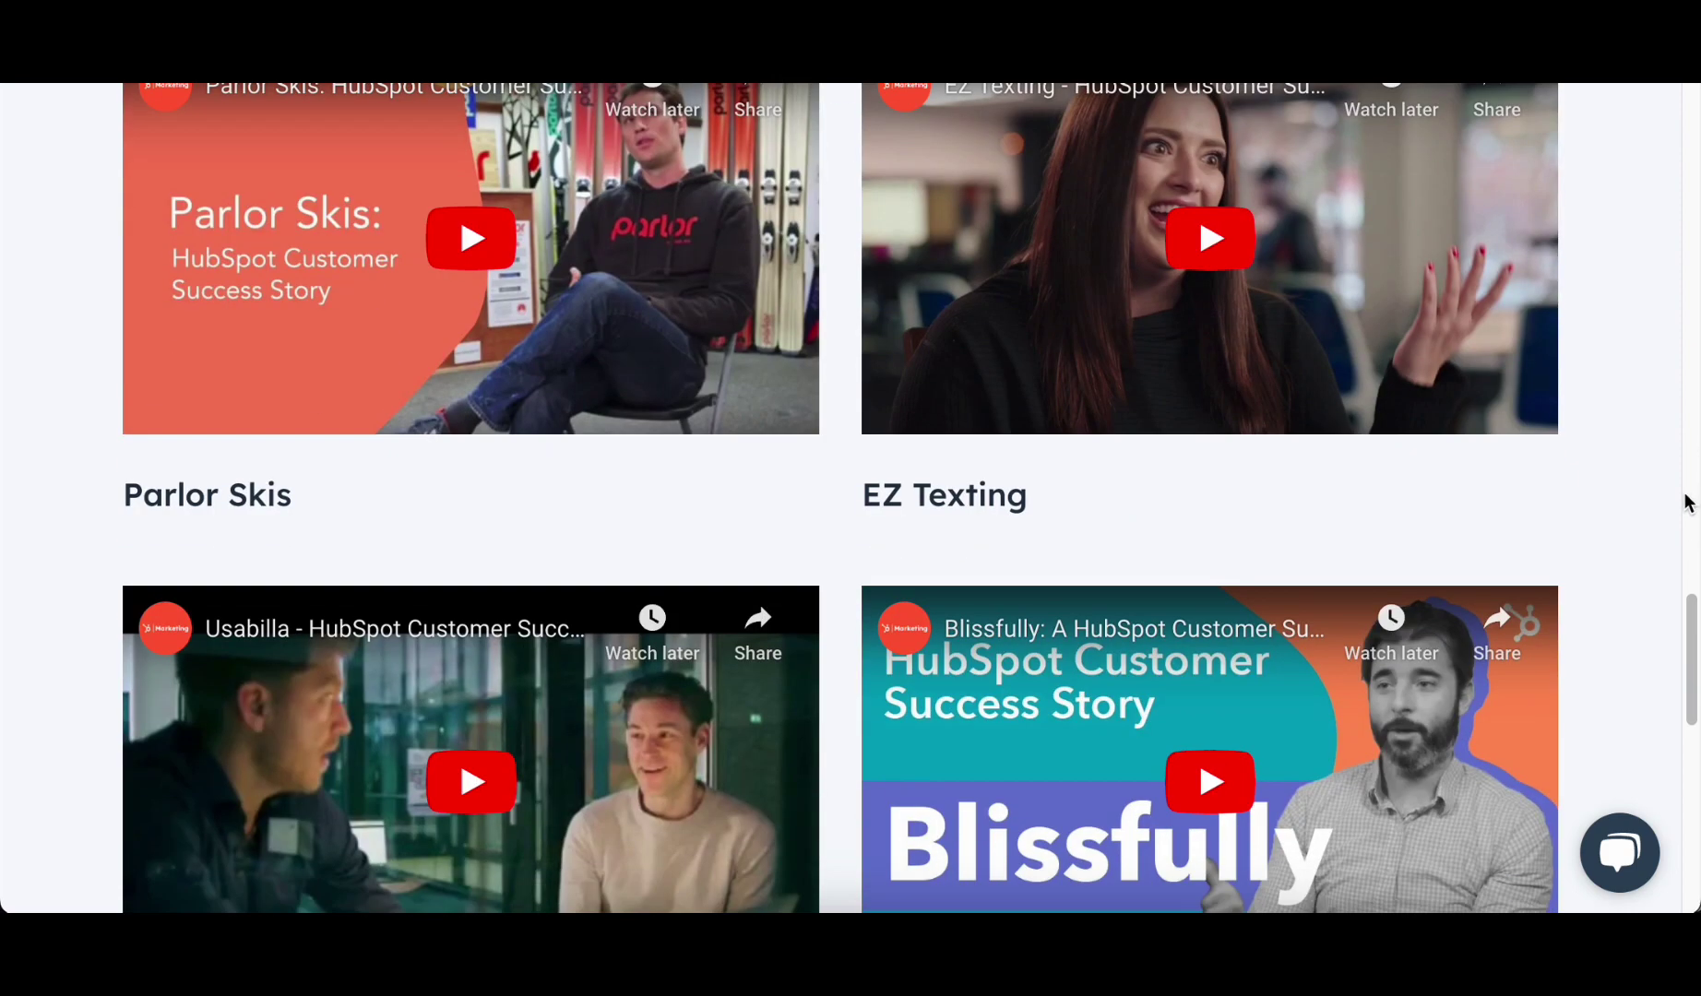
scroll(1687, 502, down, 3)
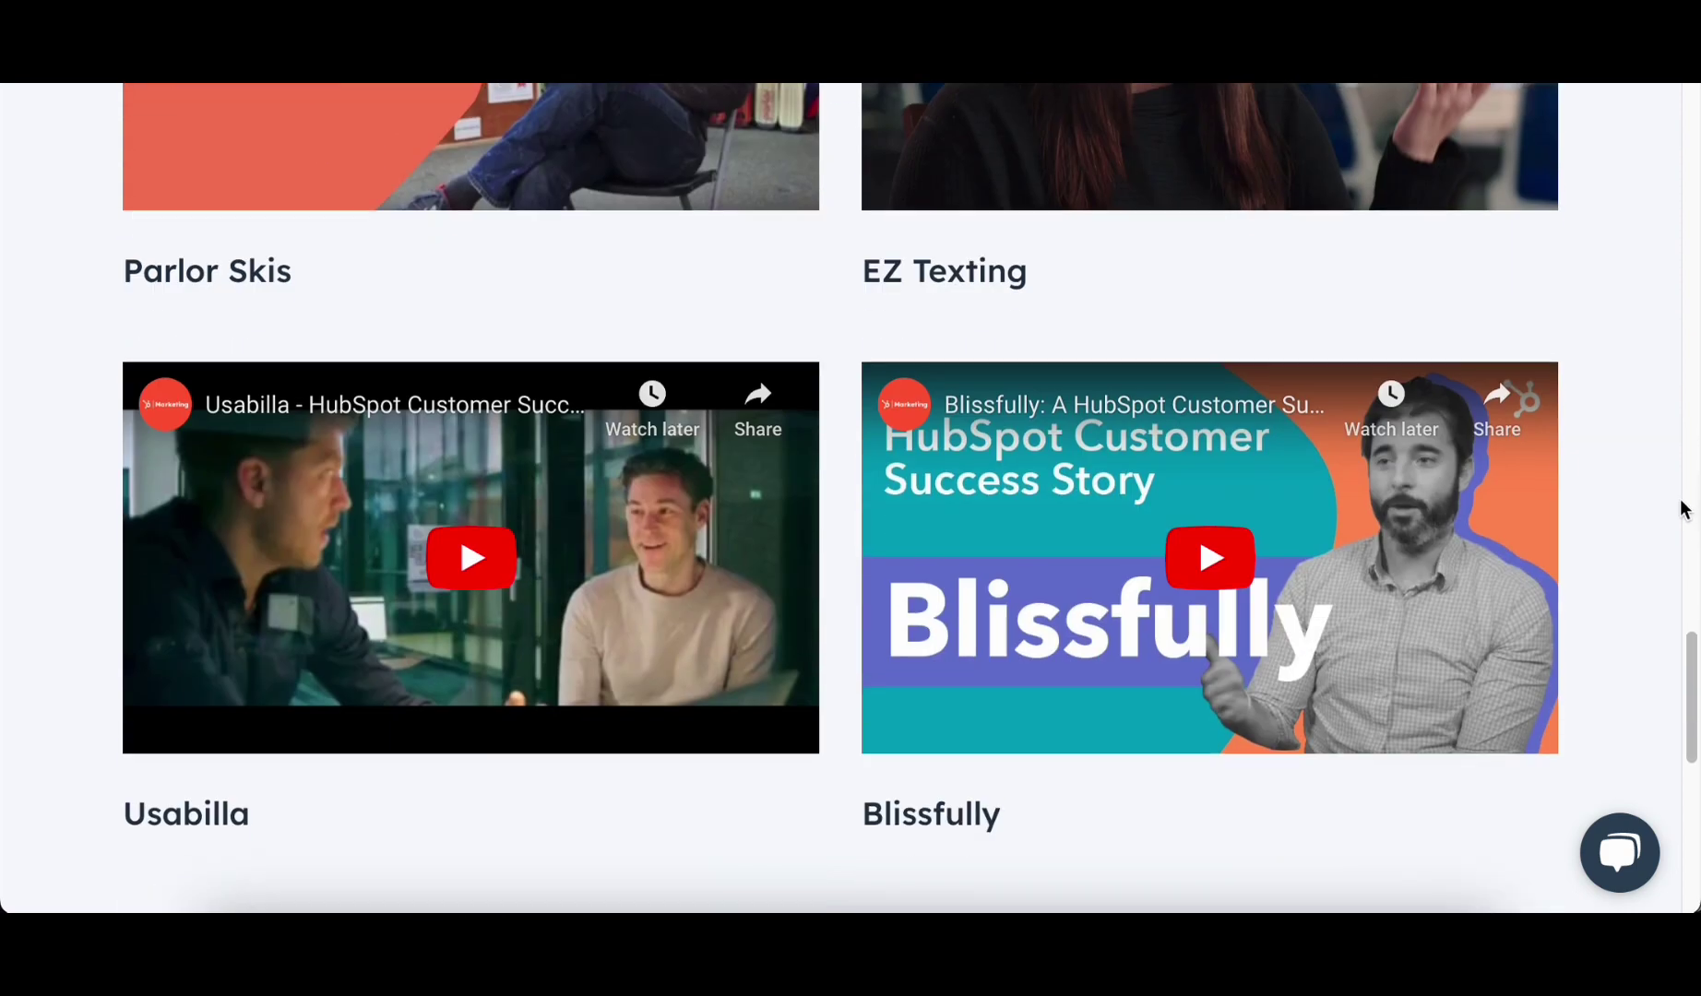
scroll(1684, 509, down, 3)
scroll(1681, 502, down, 6)
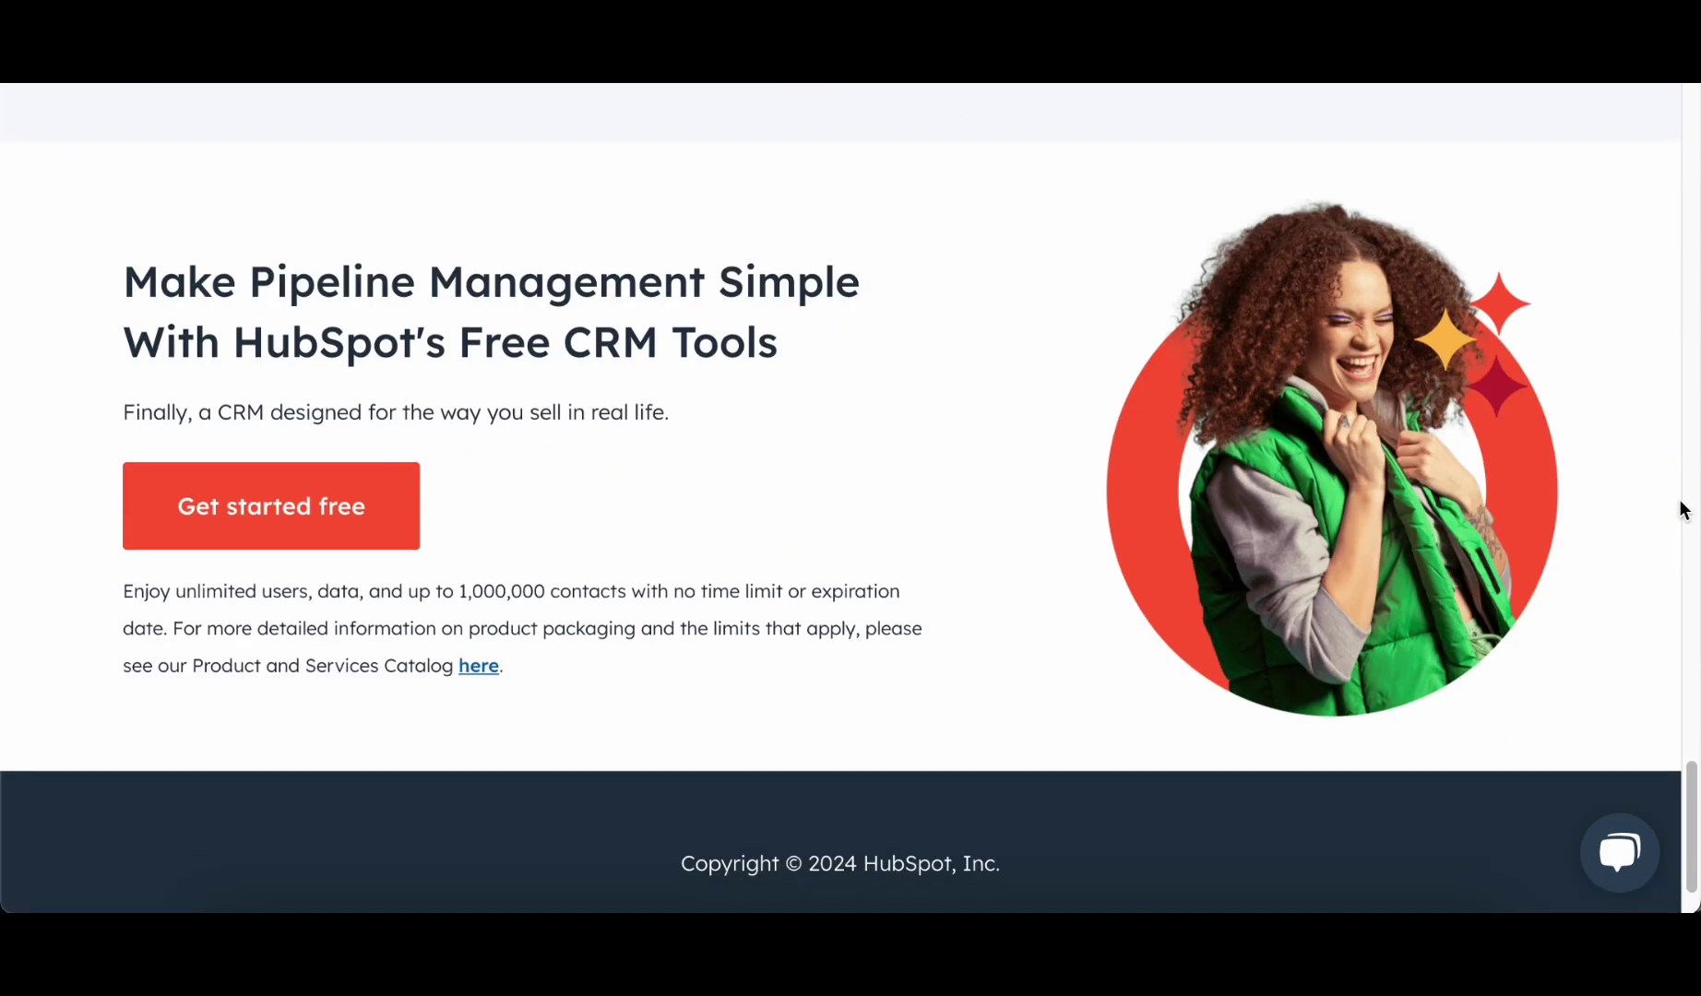
scroll(1560, 607, down, 1)
scroll(1560, 607, up, 7)
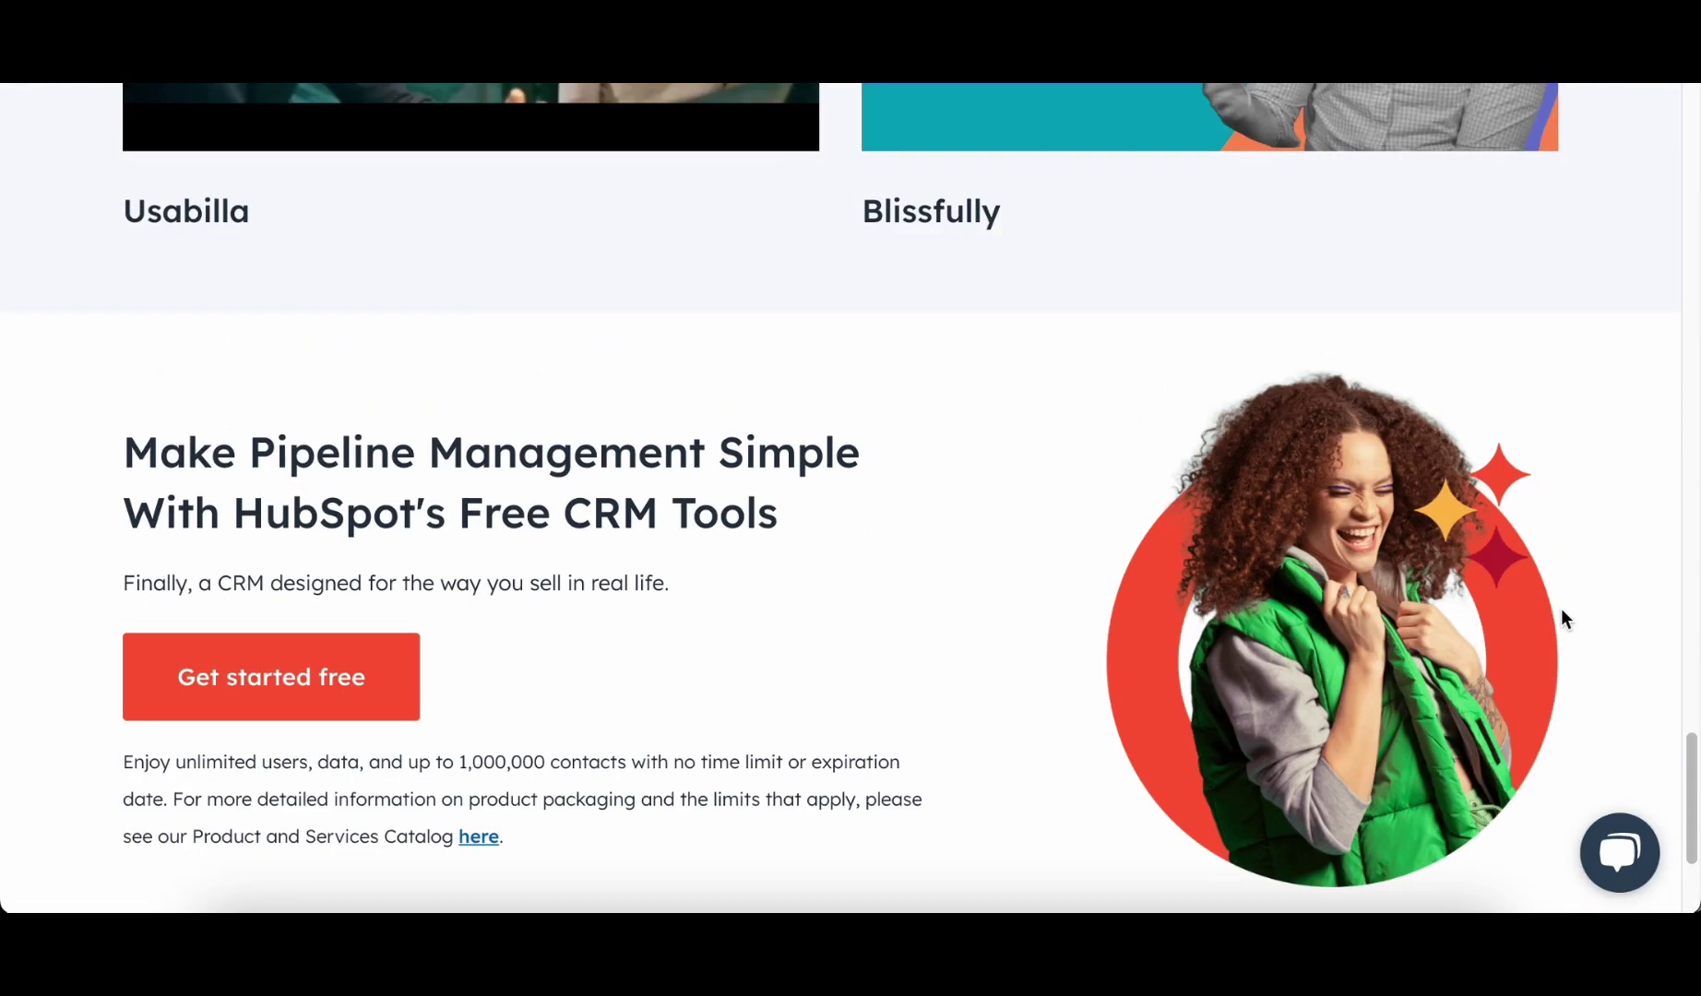
scroll(1566, 618, up, 1)
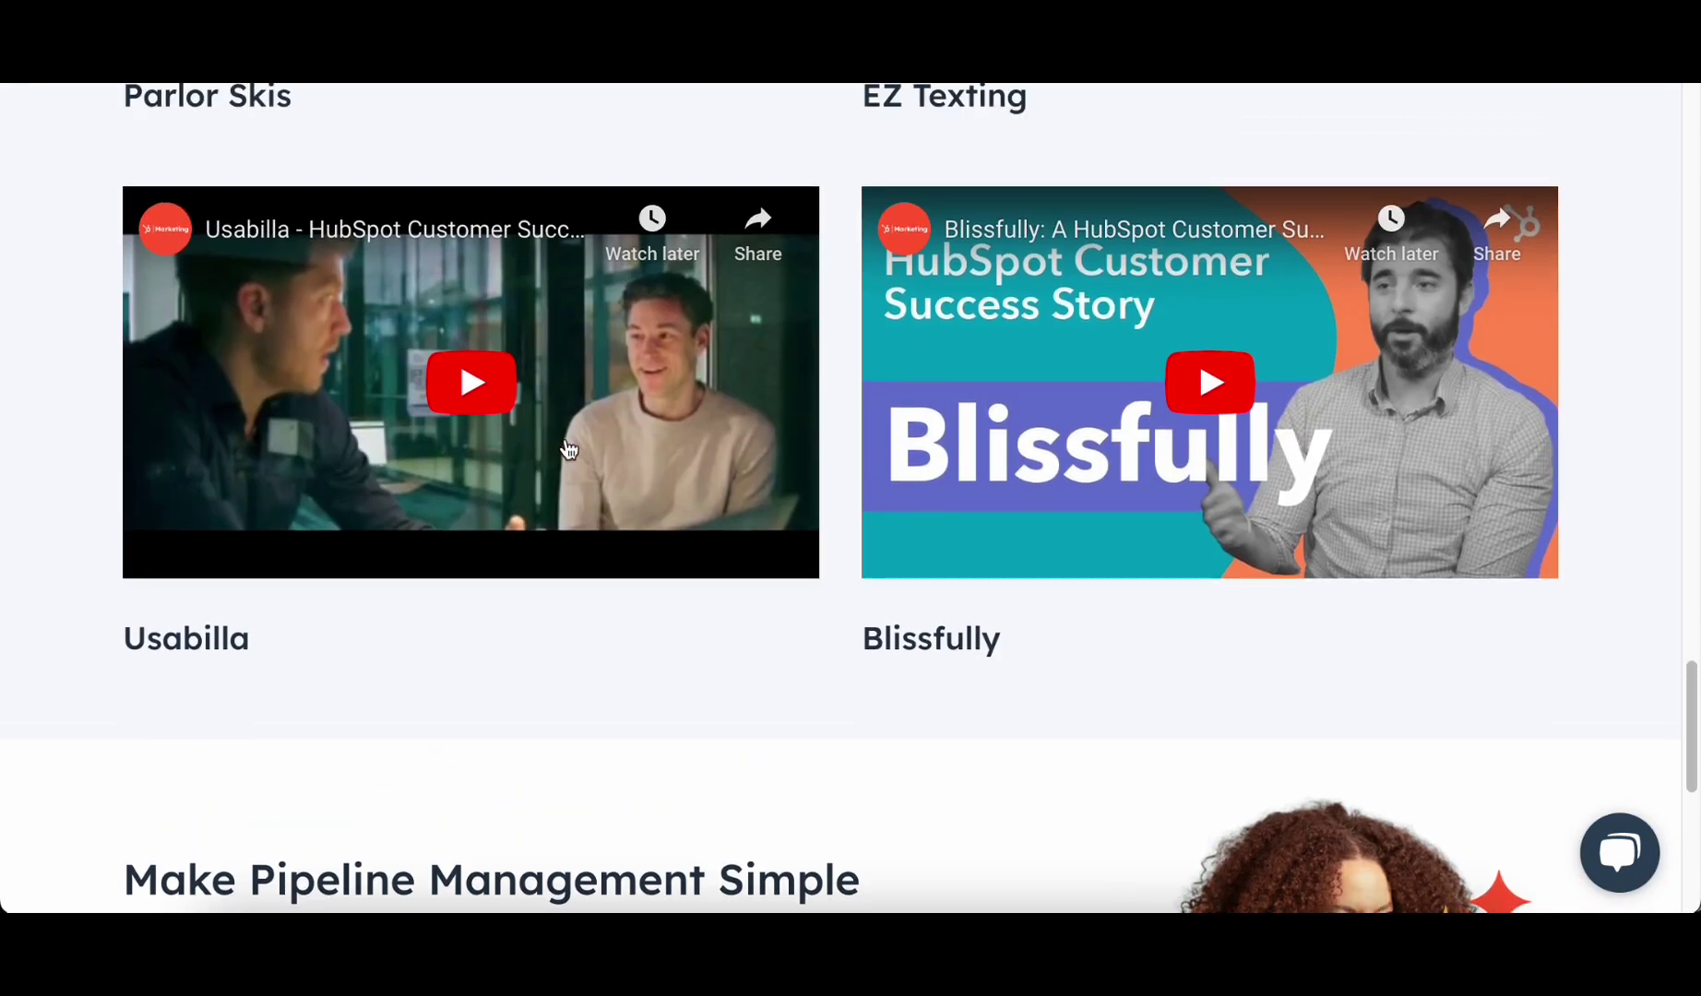
- Play the Usabilla customer success video briefly, then pause it
click(434, 392)
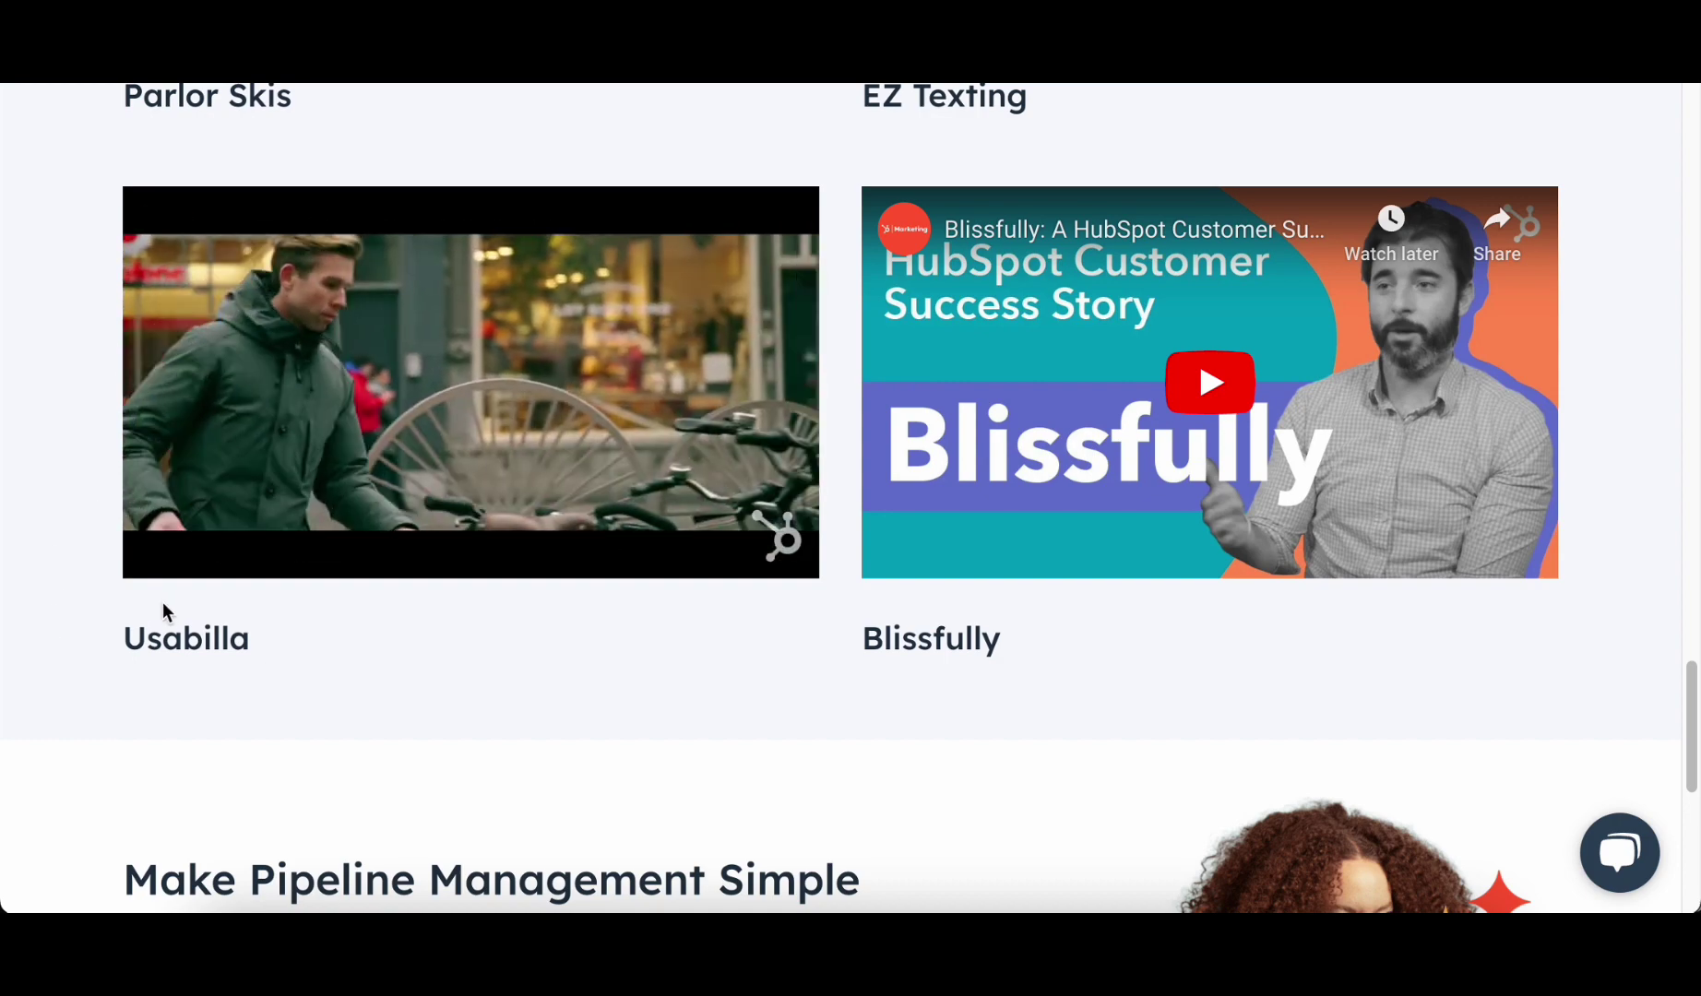
click(167, 551)
scroll(1196, 788, up, 5)
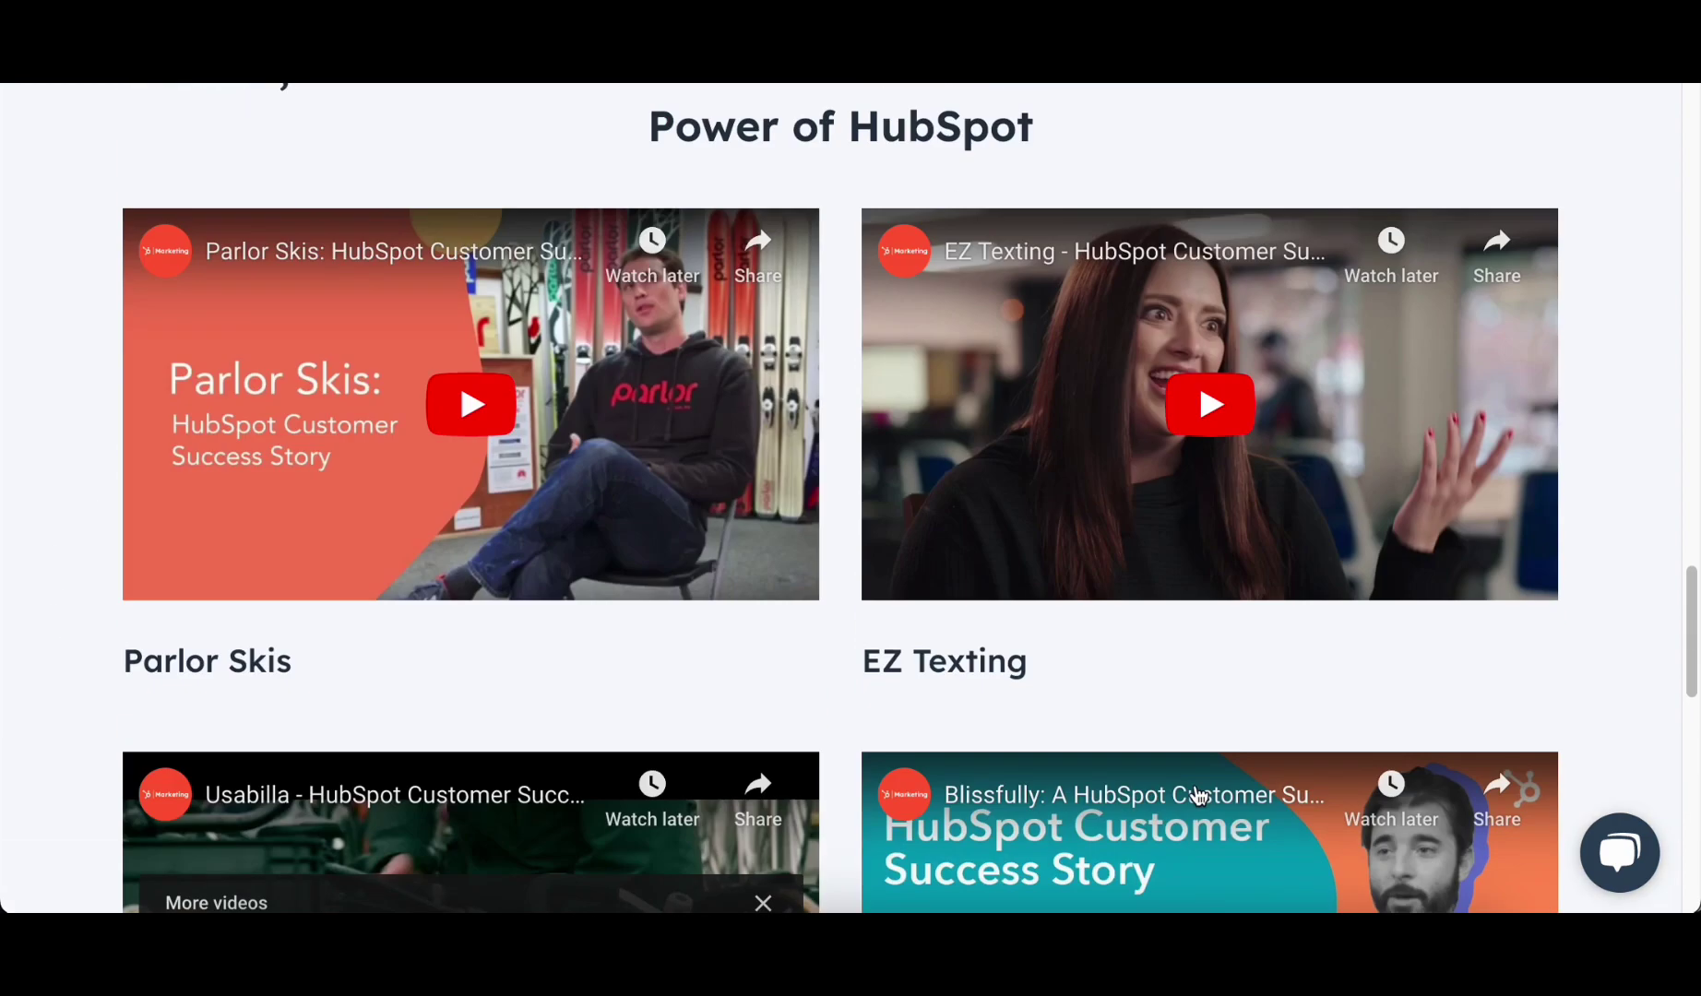
- In HubSpot's chat assistant, choose 'Get free CRM', then 'No, I still need help', and close it
scroll(1196, 793, up, 20)
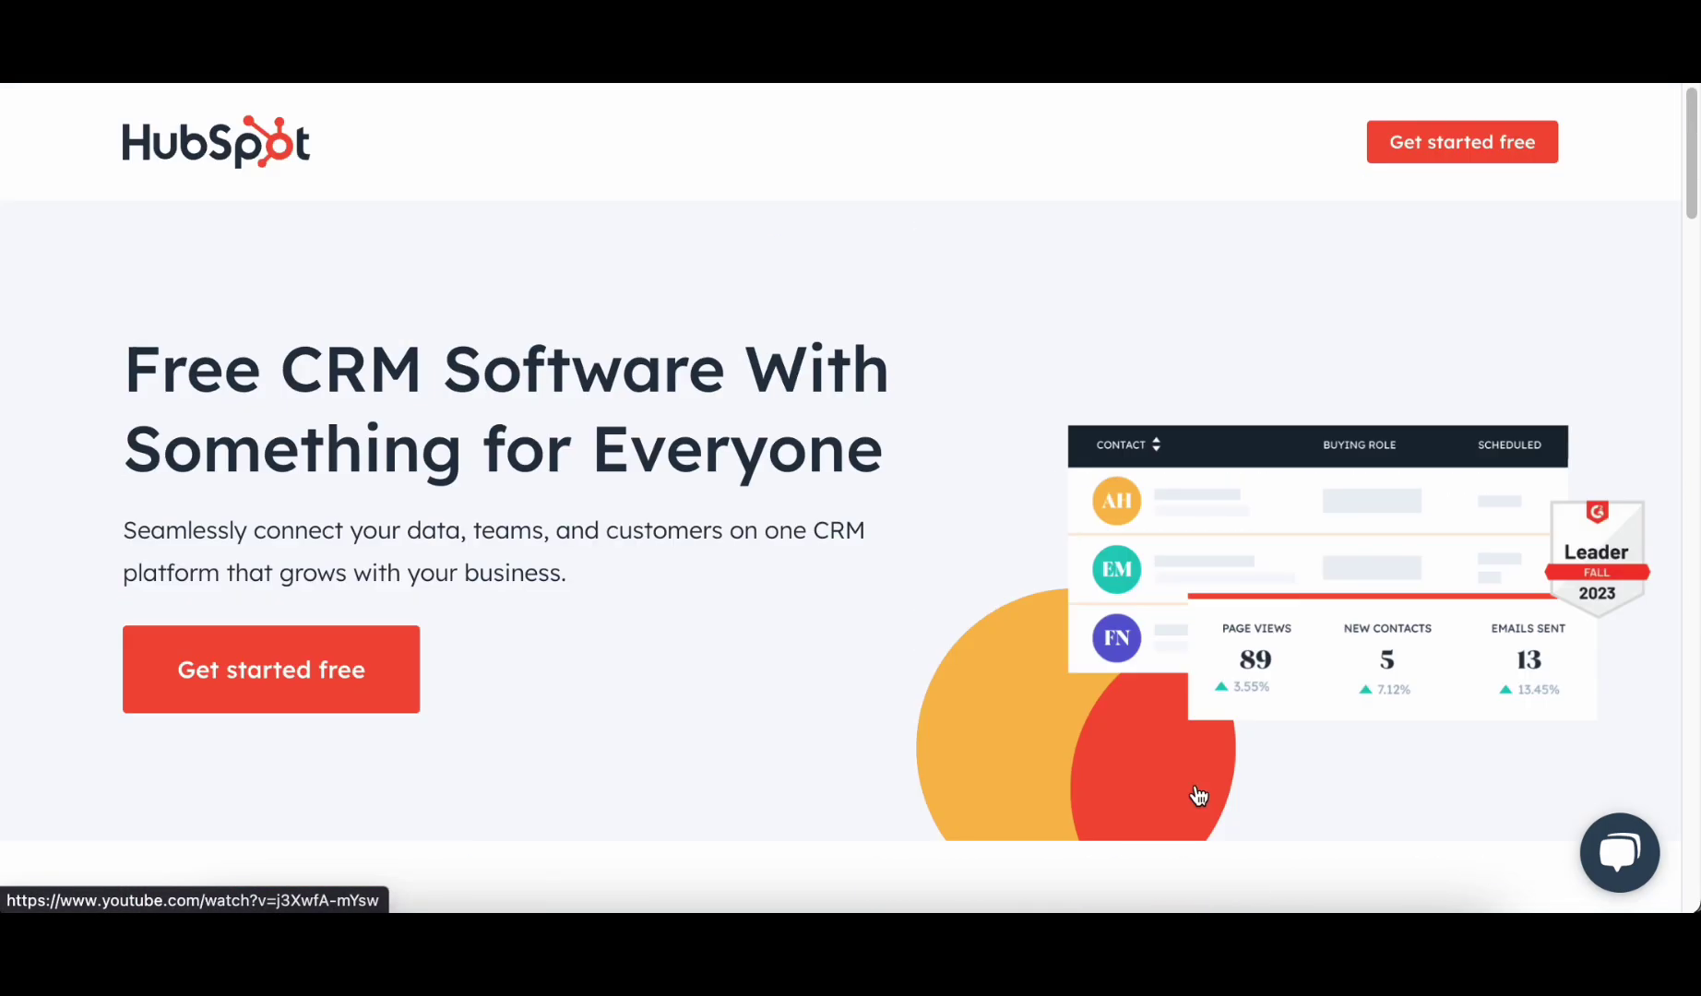
click(1621, 855)
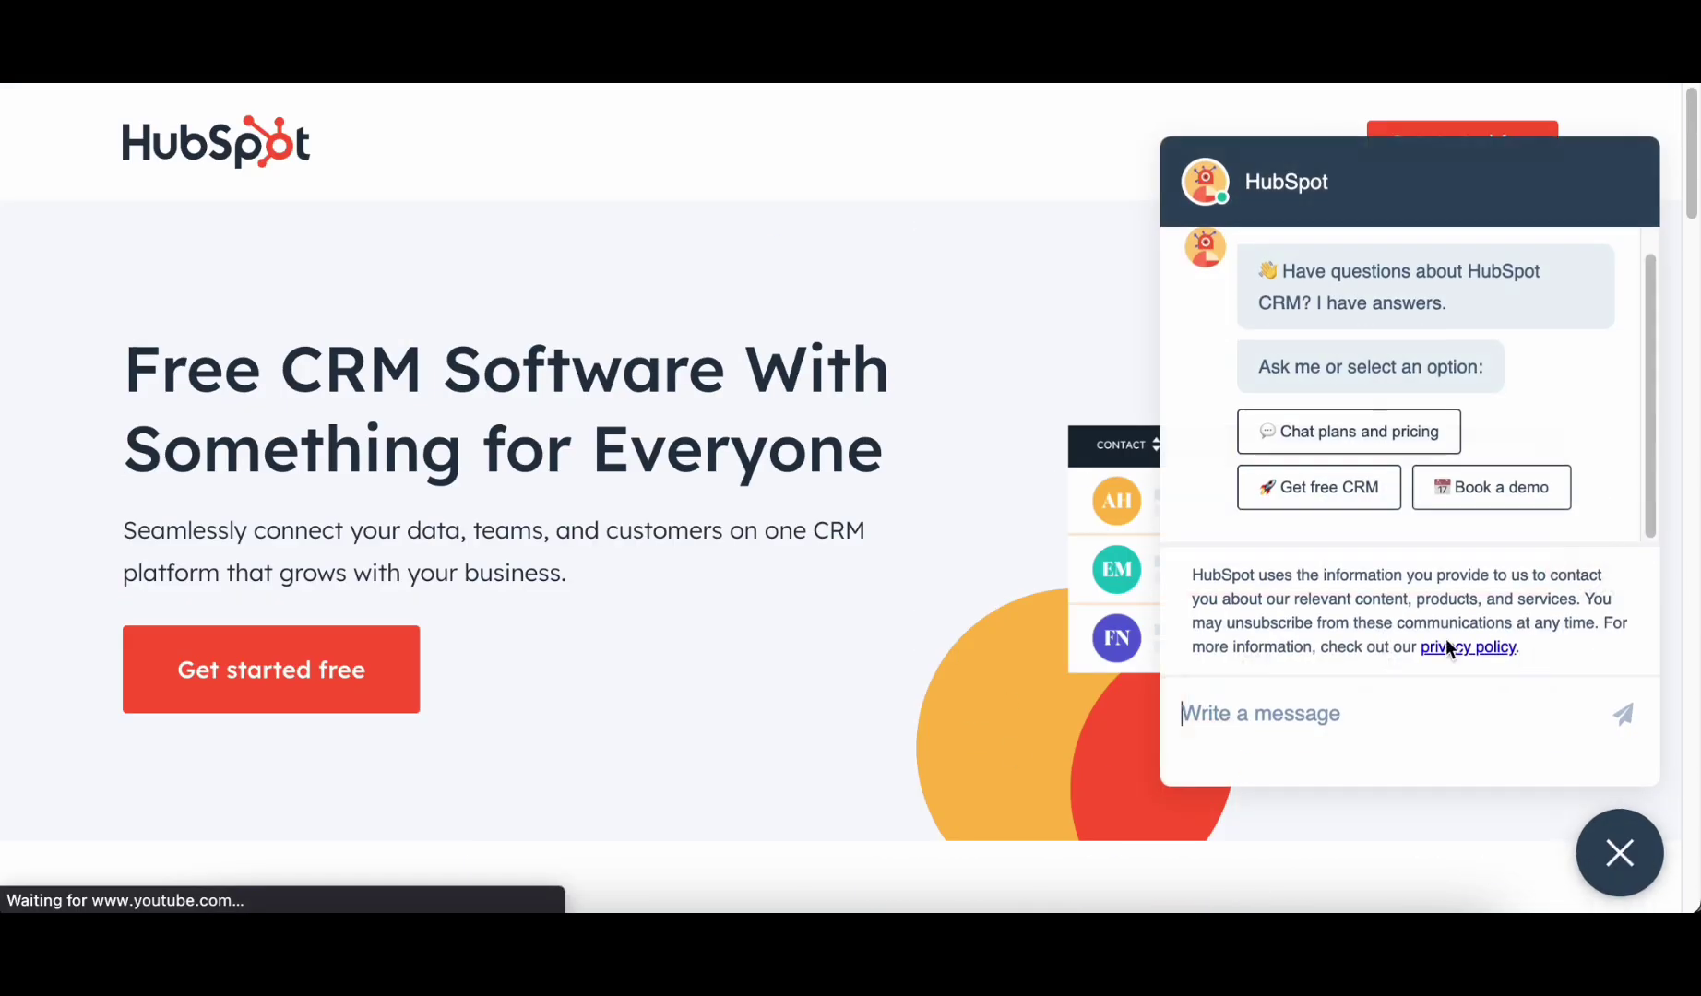
click(1321, 499)
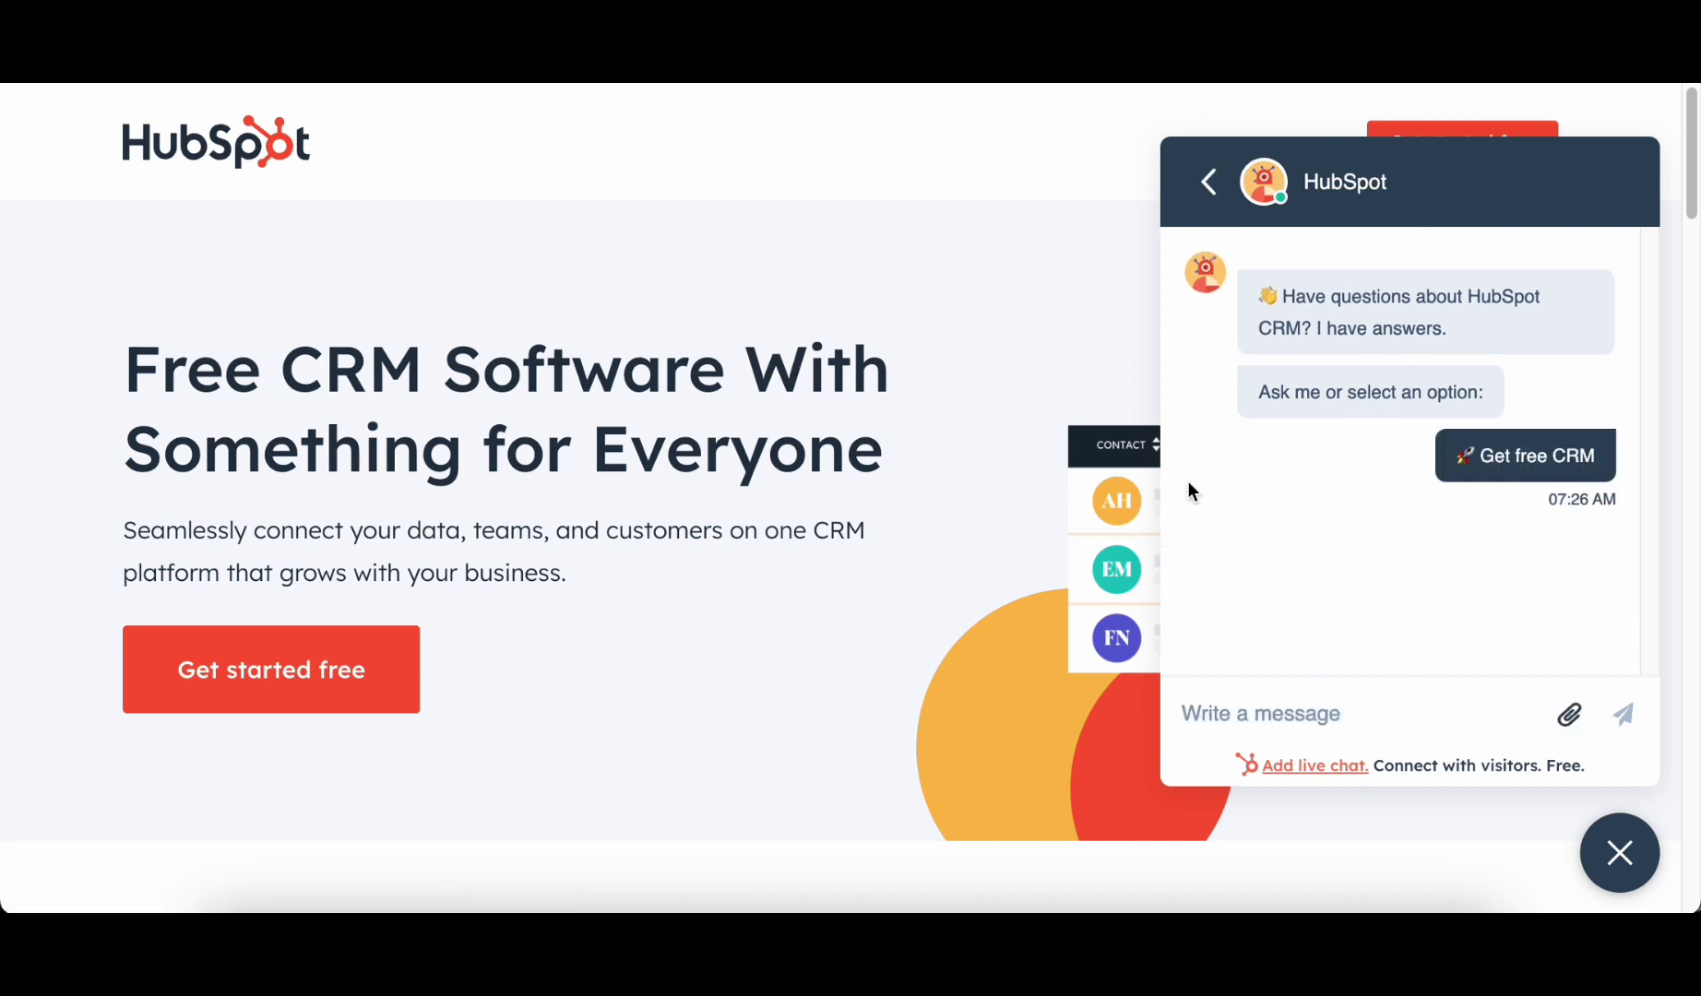
scroll(1406, 486, up, 1)
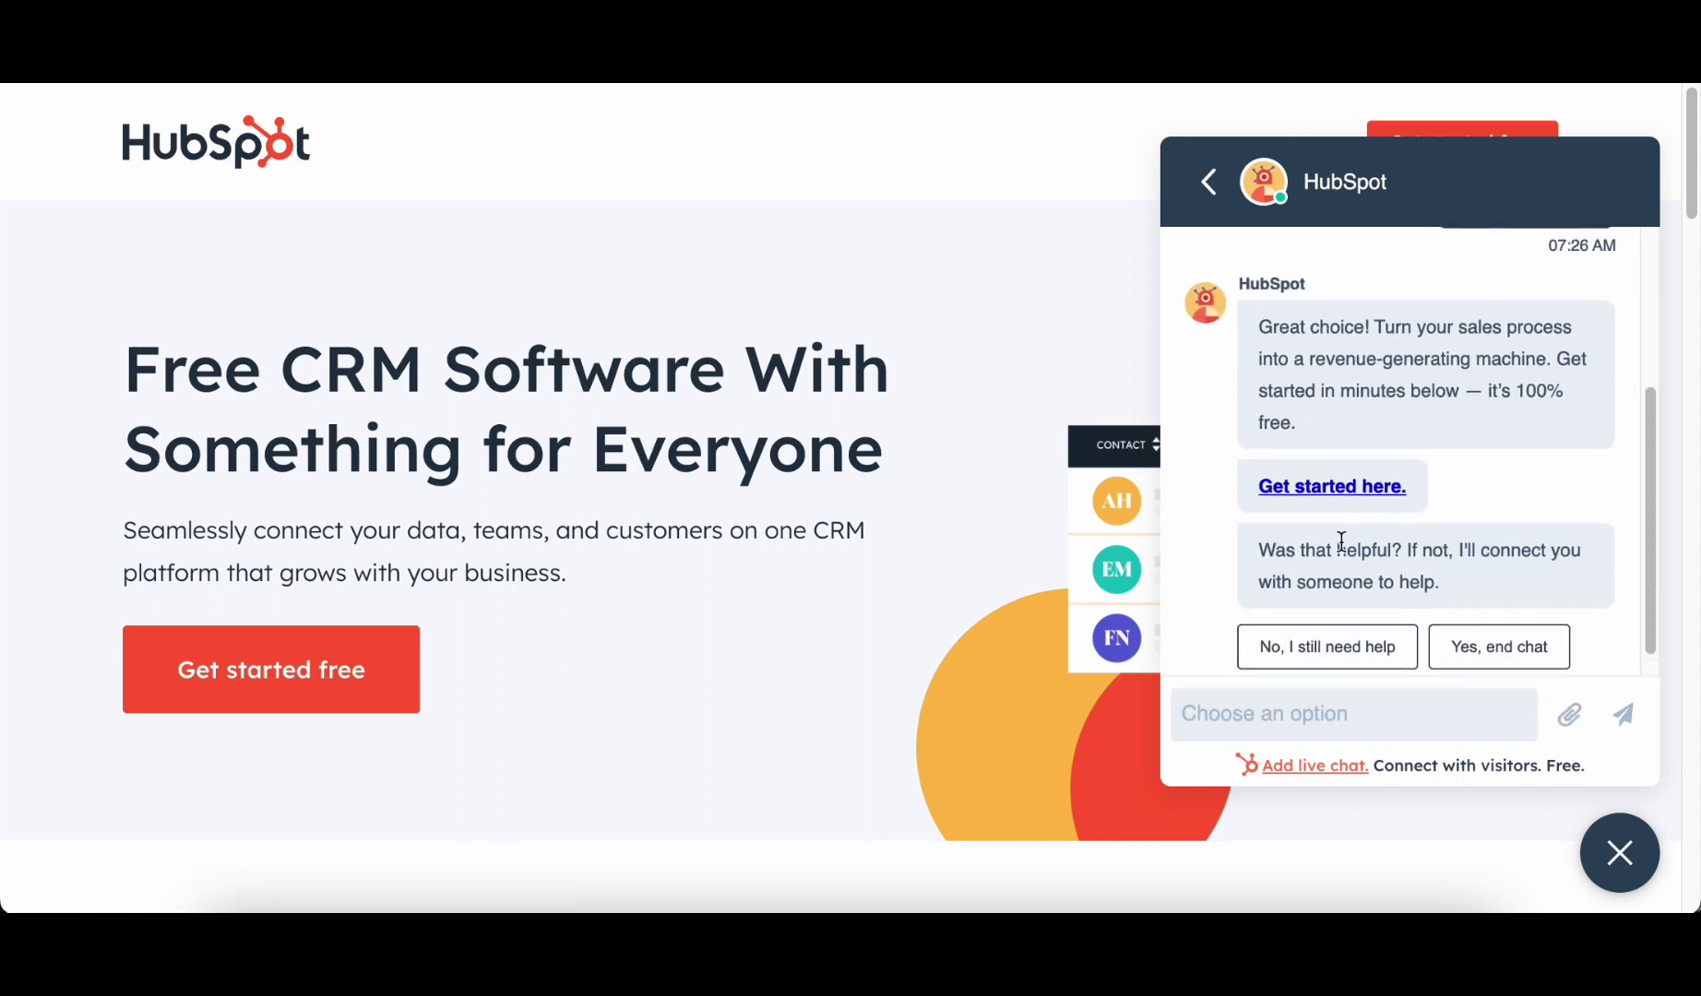
click(1321, 649)
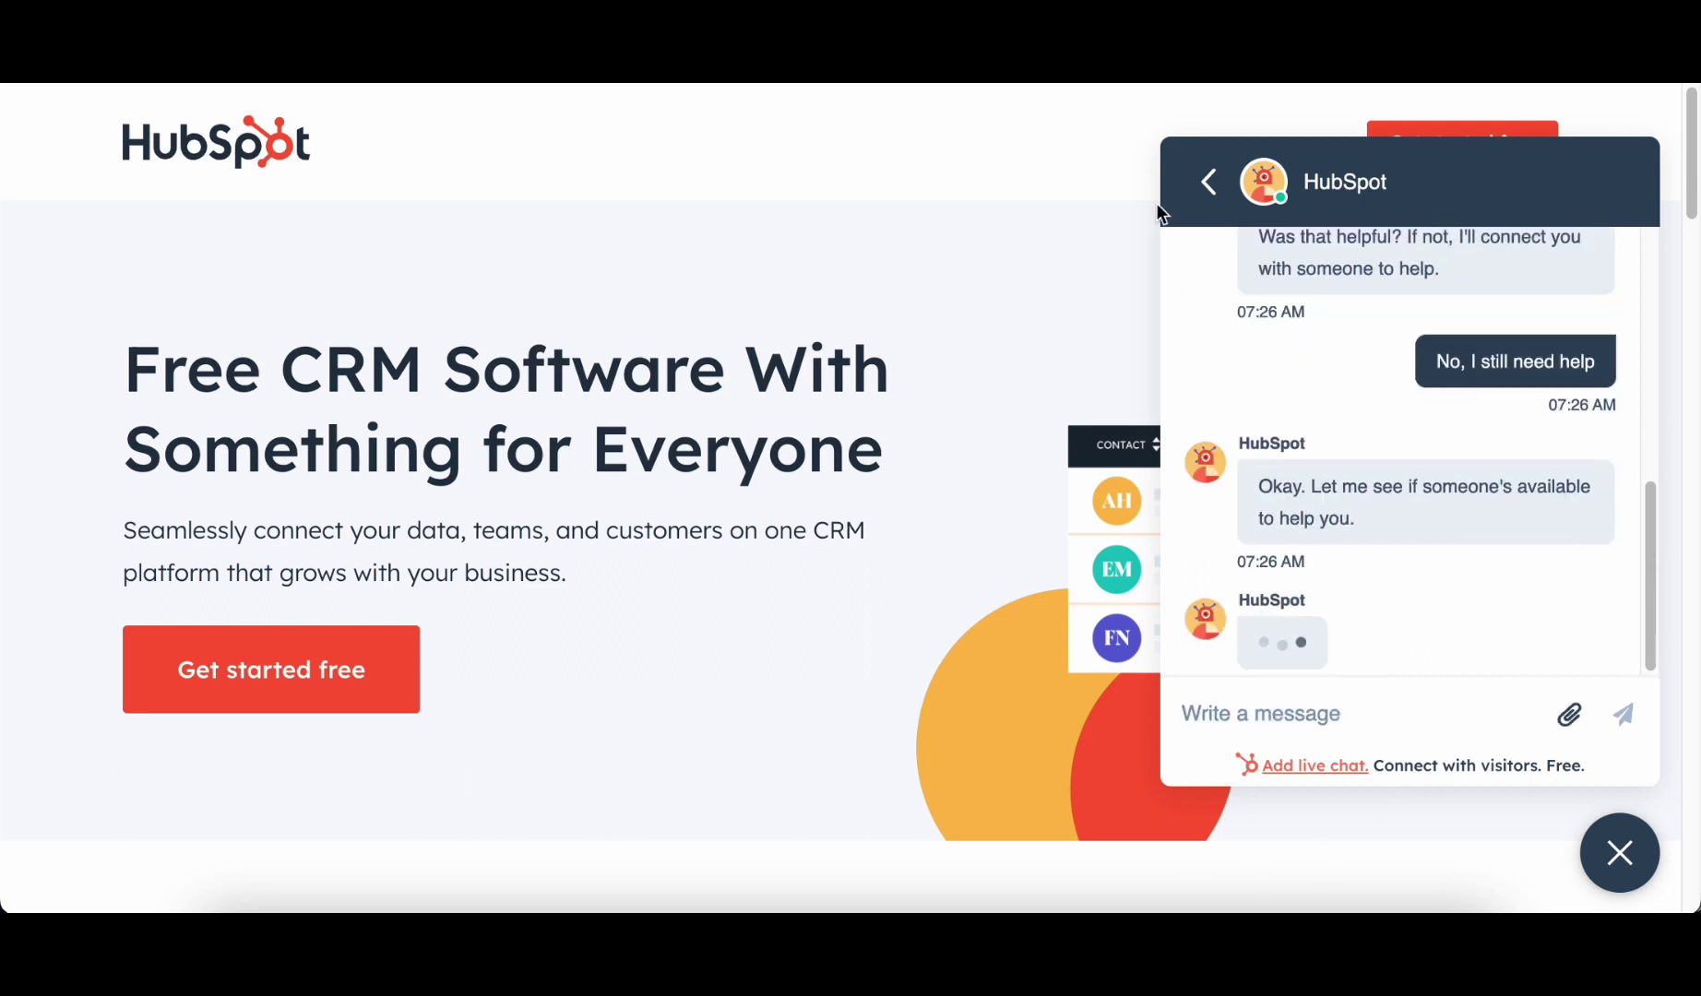
click(1617, 851)
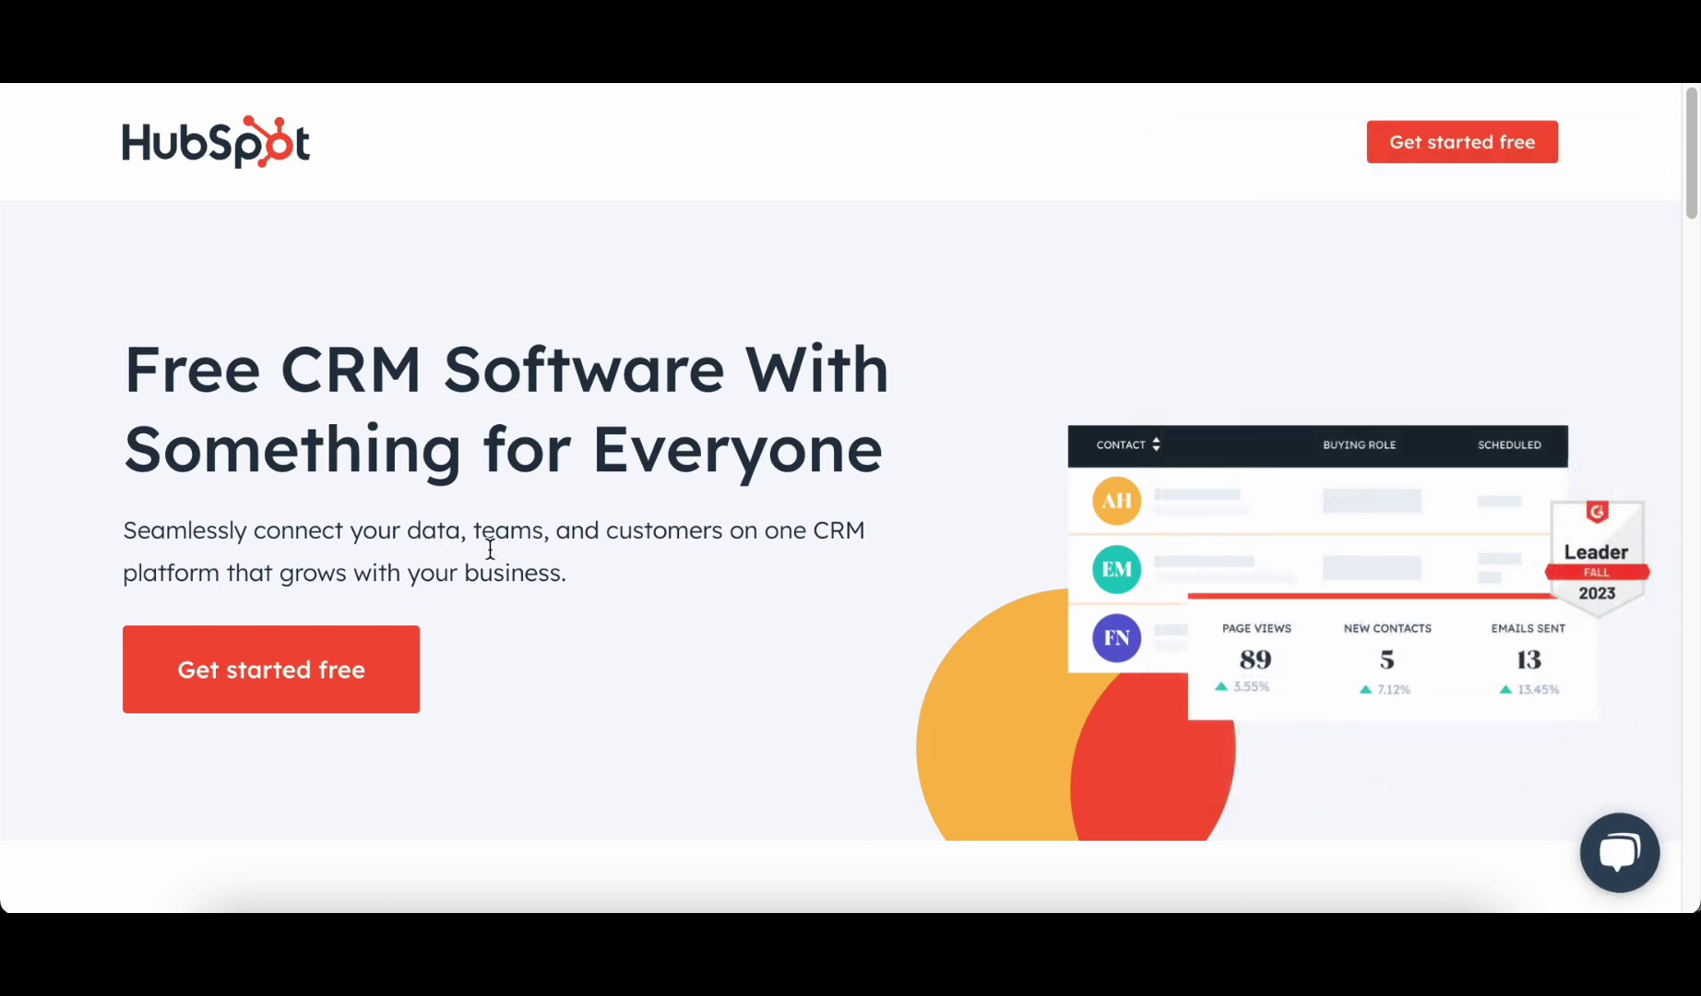
- Preview the free account signup page, then go back to the CRM landing page
scroll(1477, 514, down, 3)
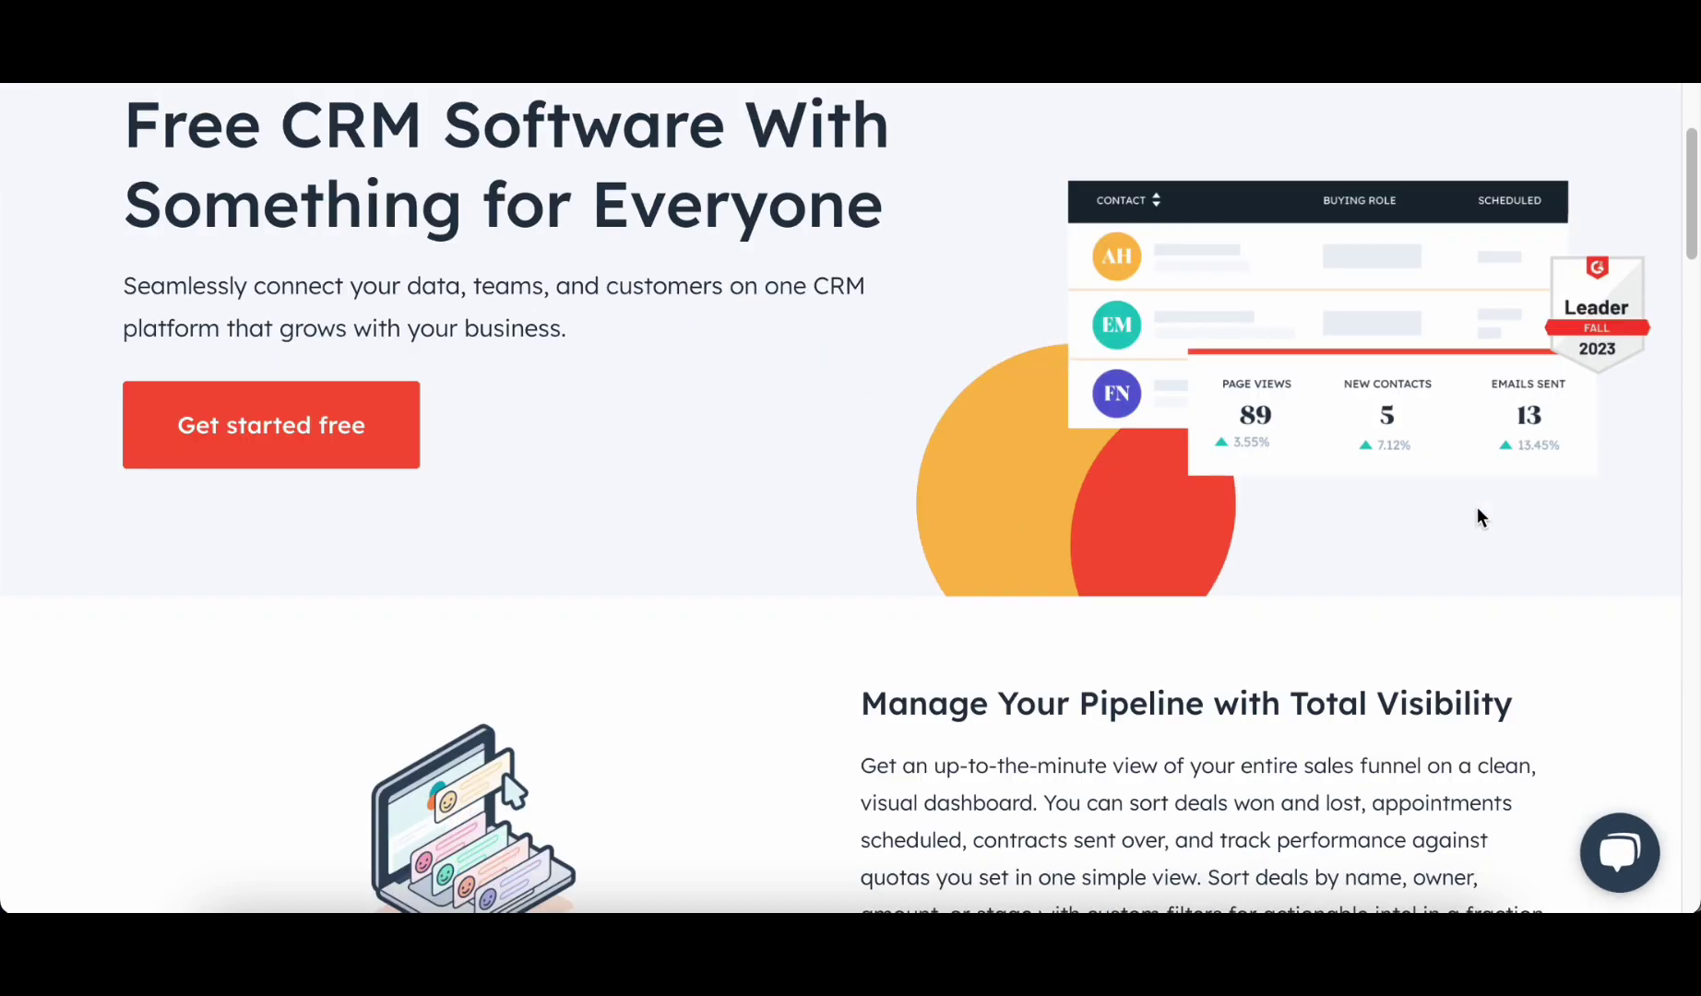
scroll(1477, 515, down, 3)
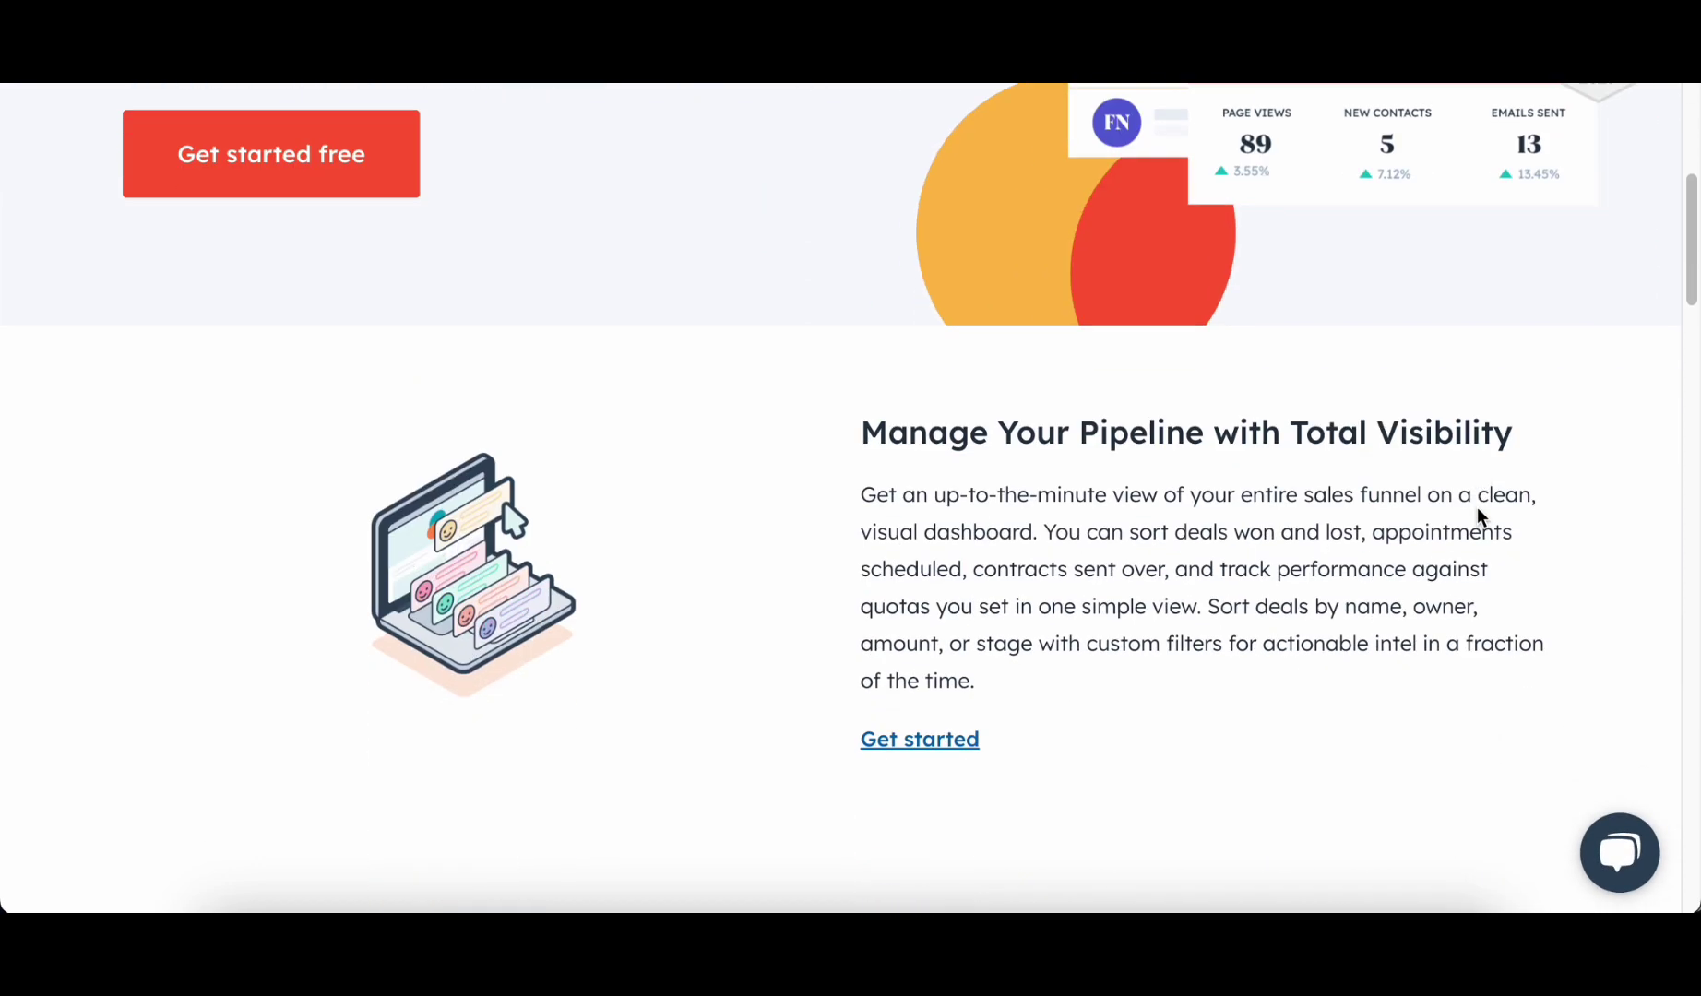
click(915, 740)
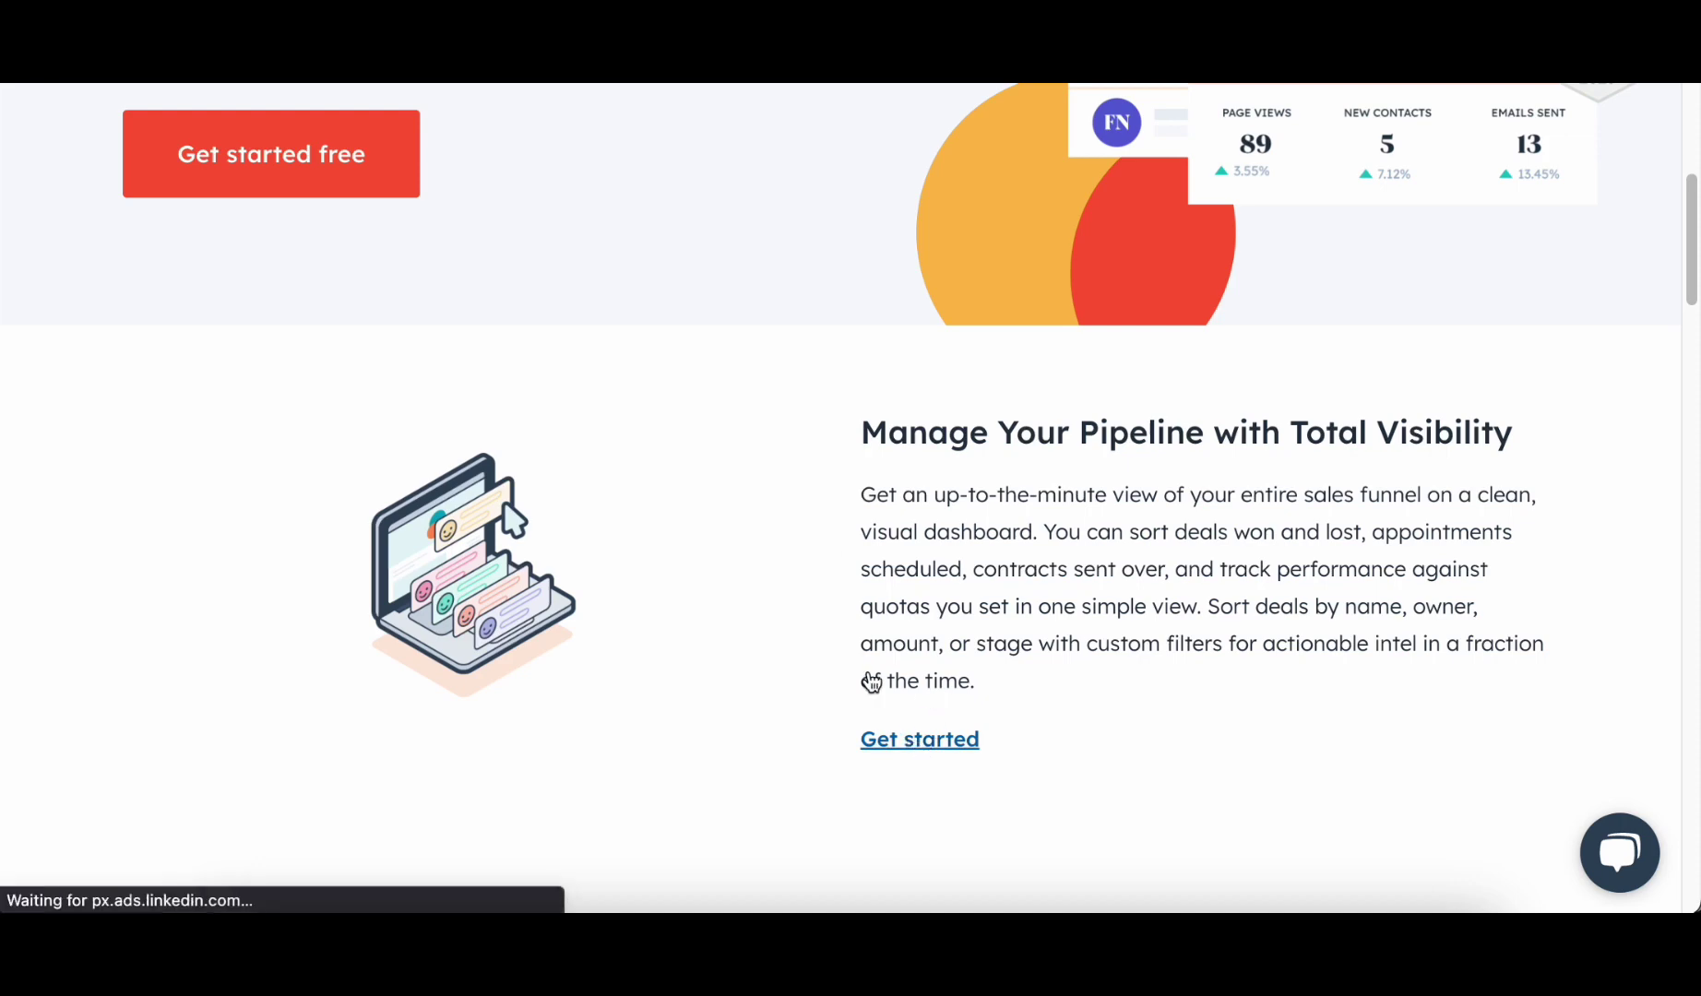
scroll(1294, 429, down, 1)
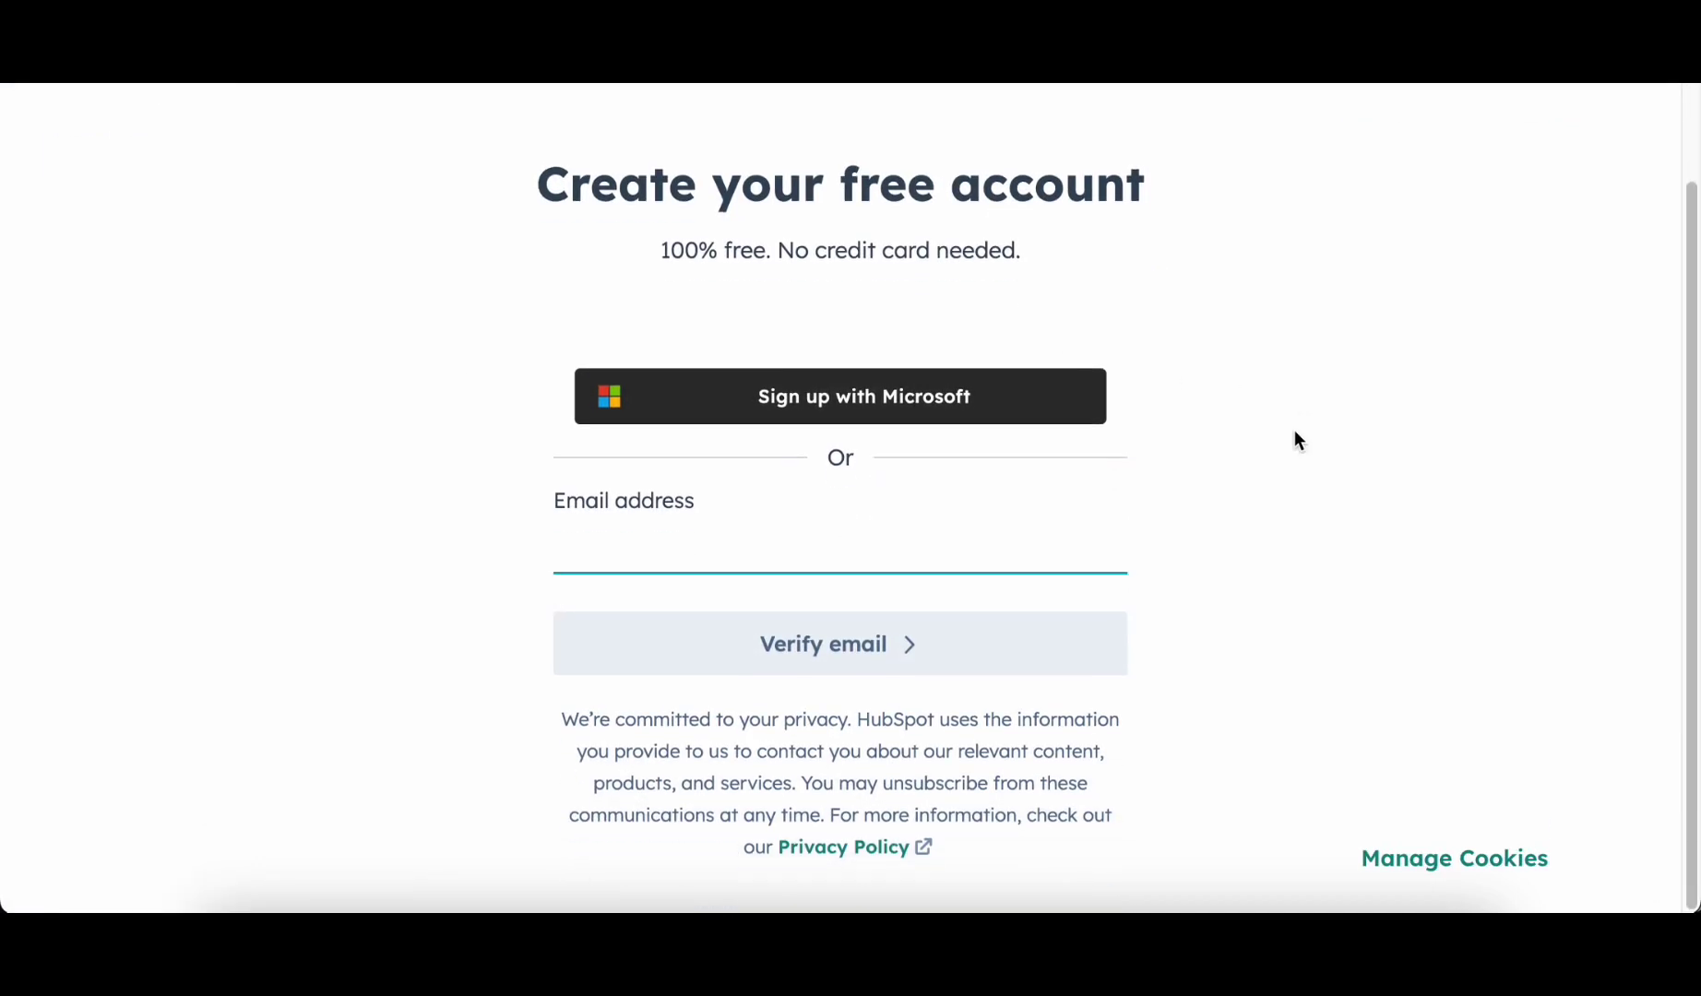
key(alt+Left)
- Play the Blissfully customer success video with captions turned on
scroll(1493, 584, down, 20)
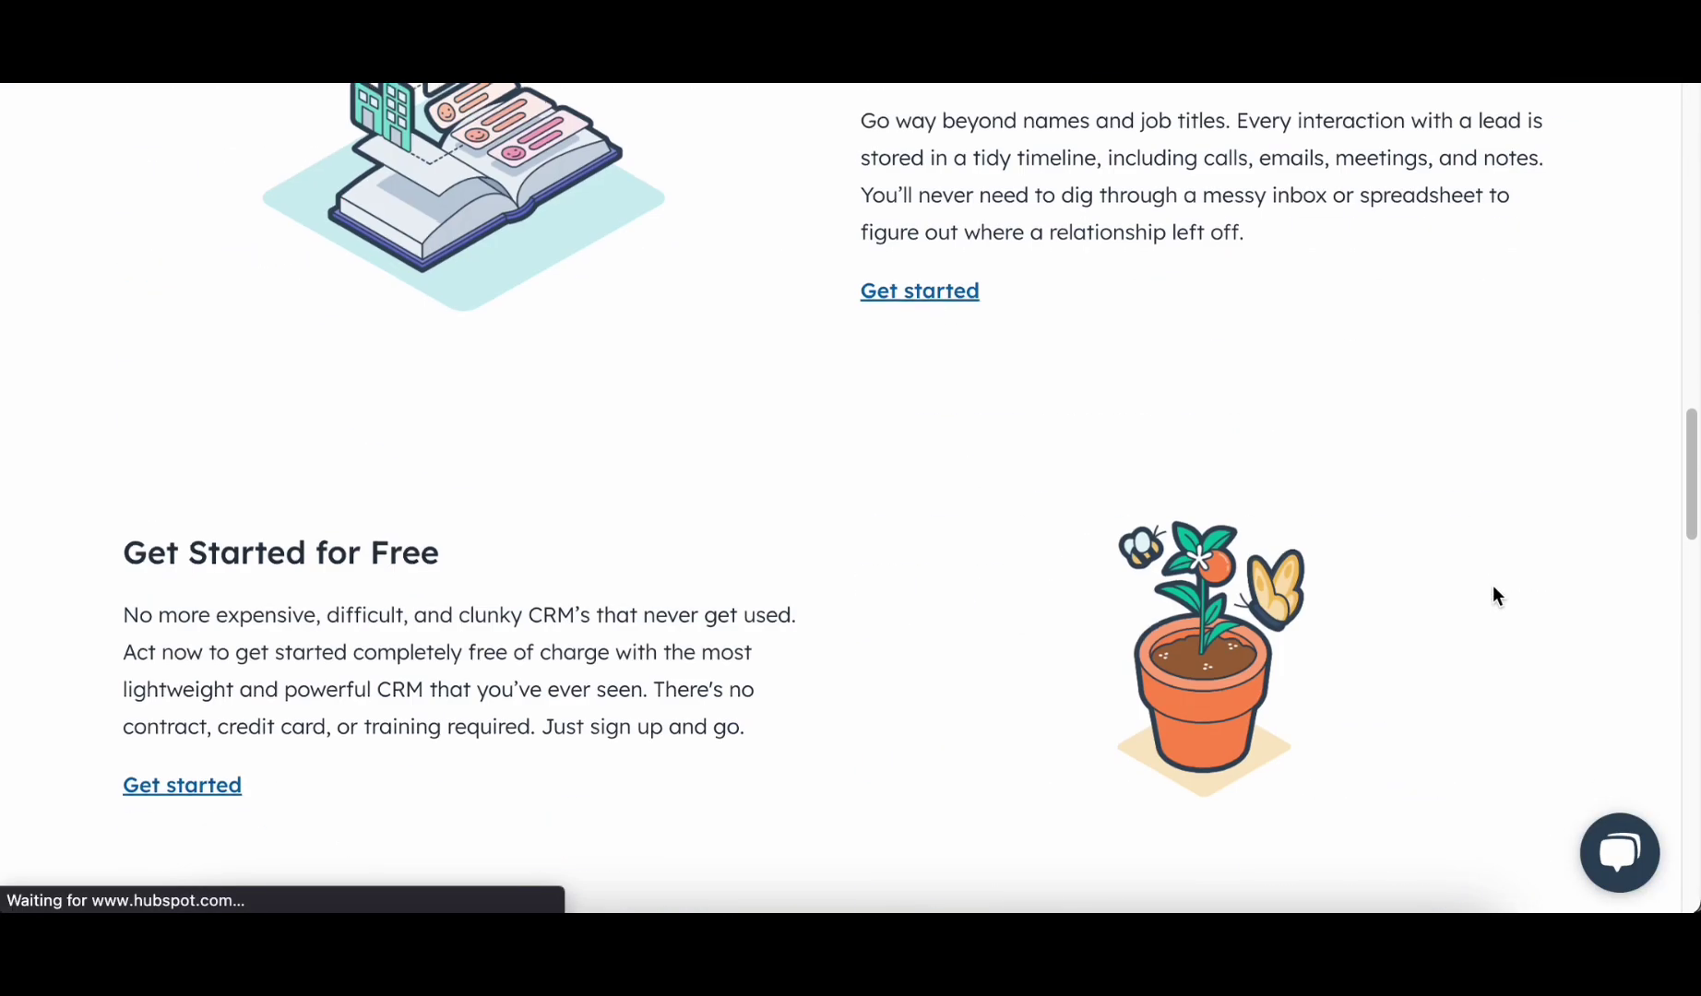
scroll(1493, 587, down, 2)
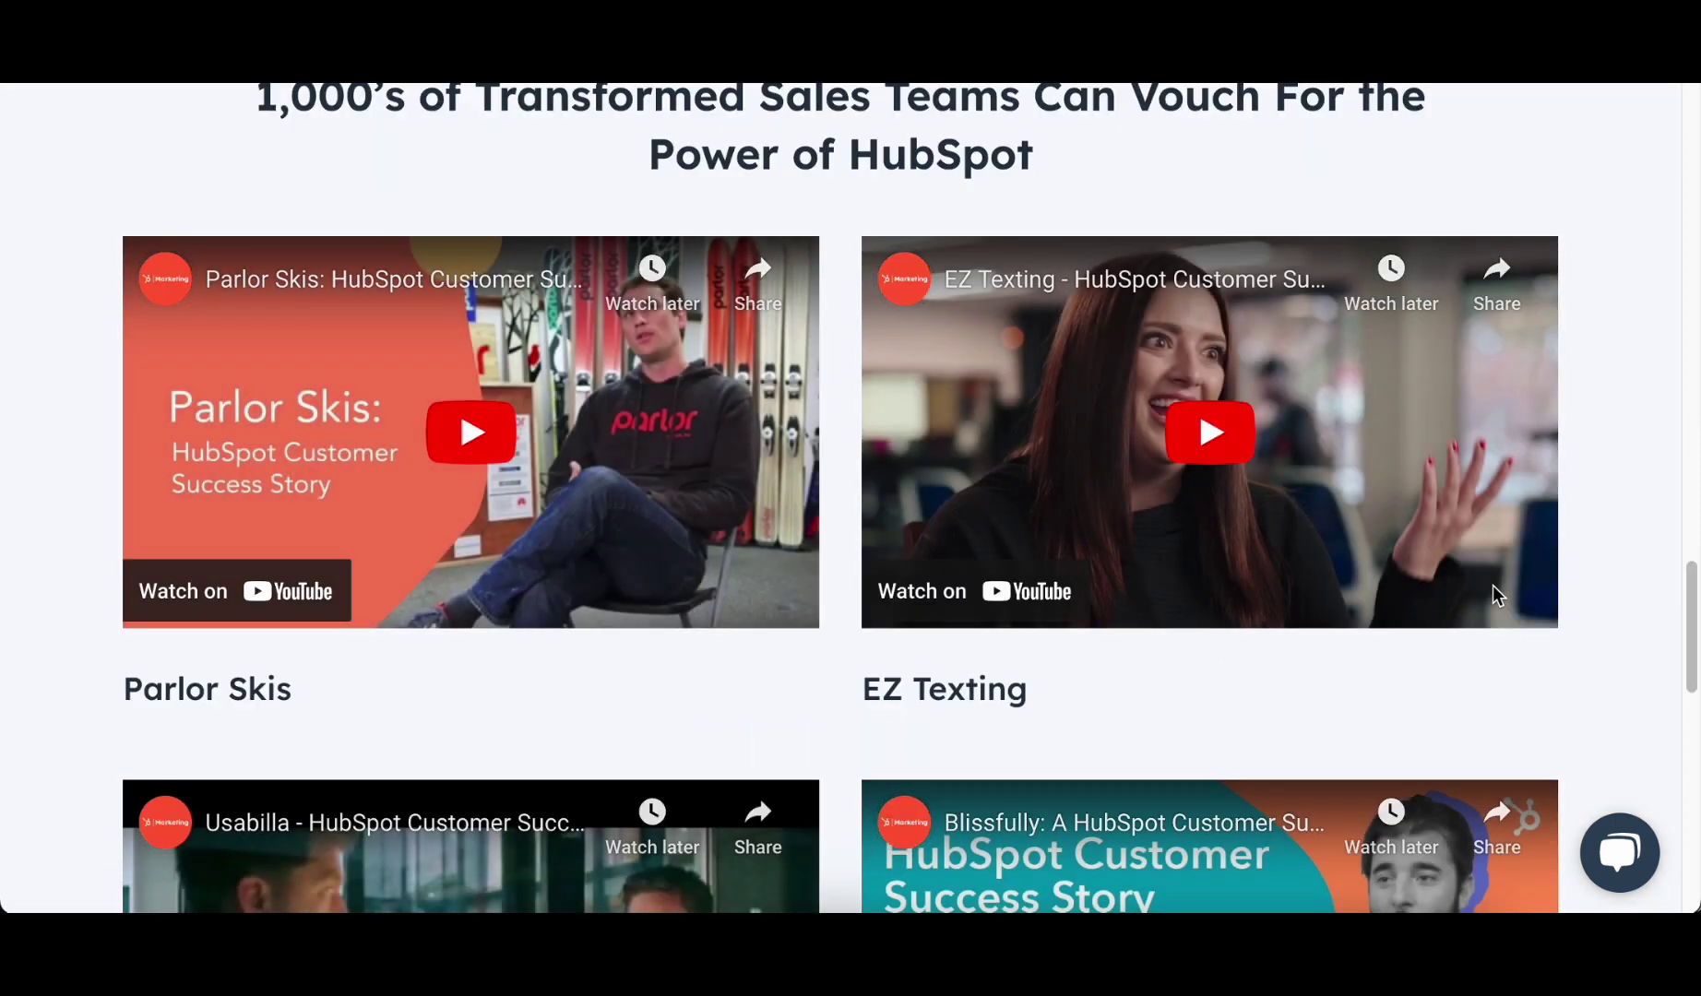
scroll(1493, 587, down, 2)
scroll(1492, 587, down, 2)
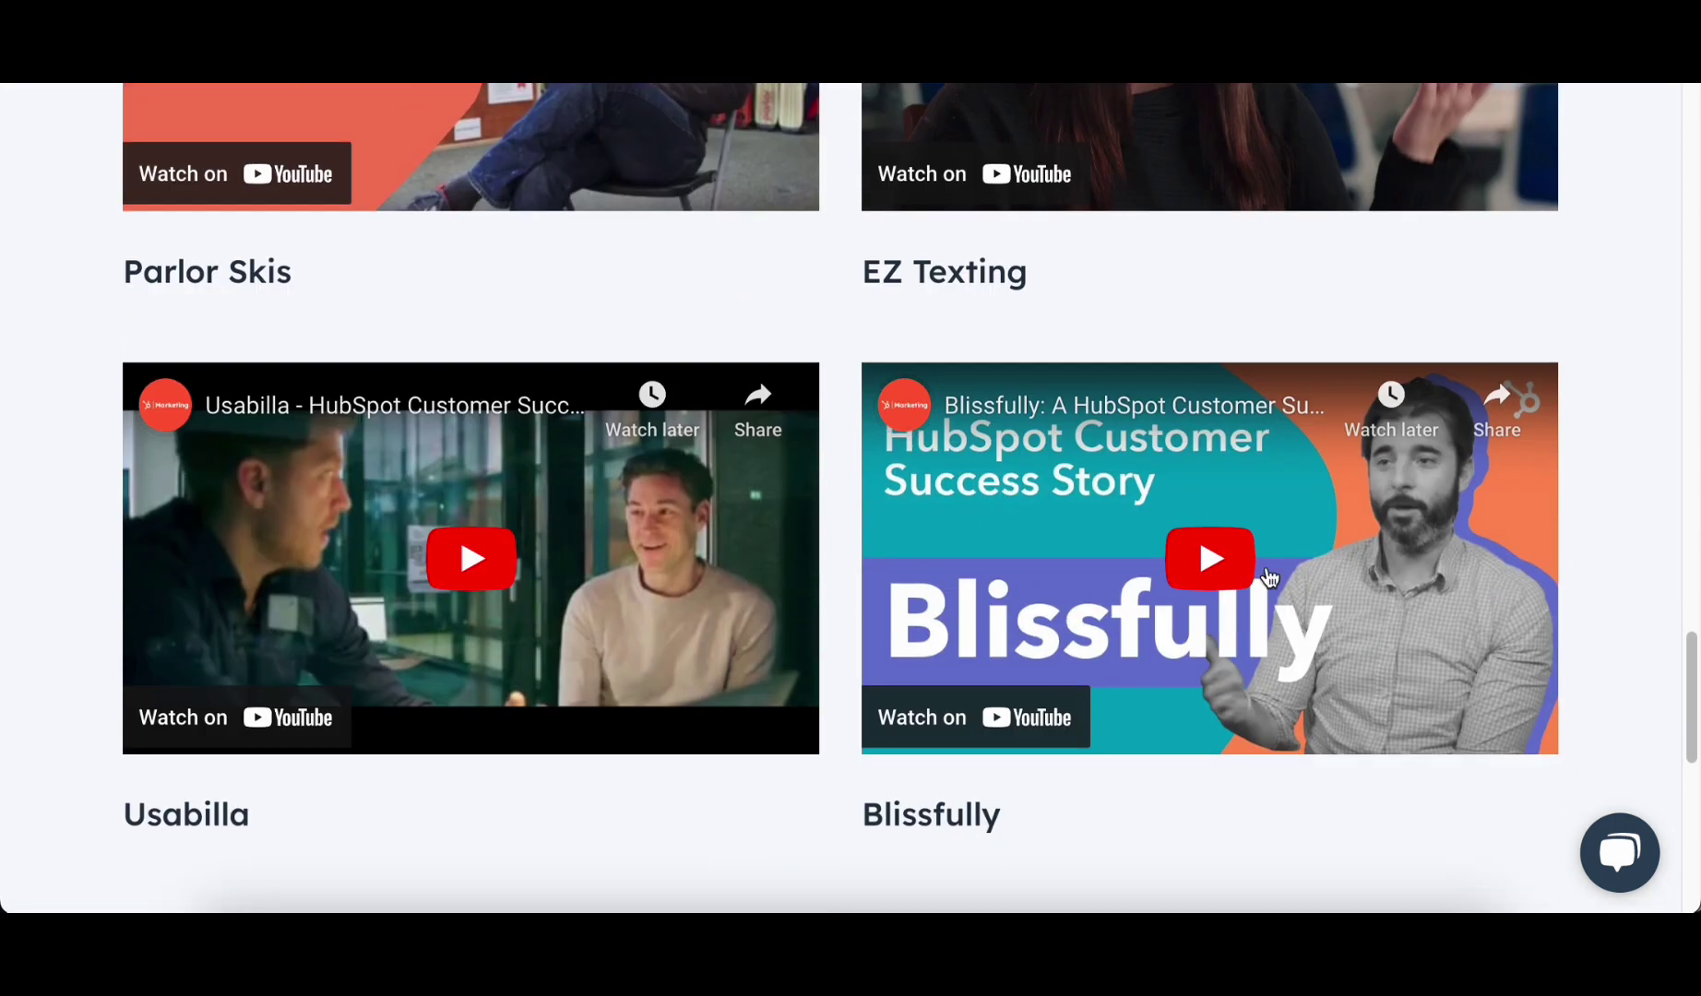
click(1211, 551)
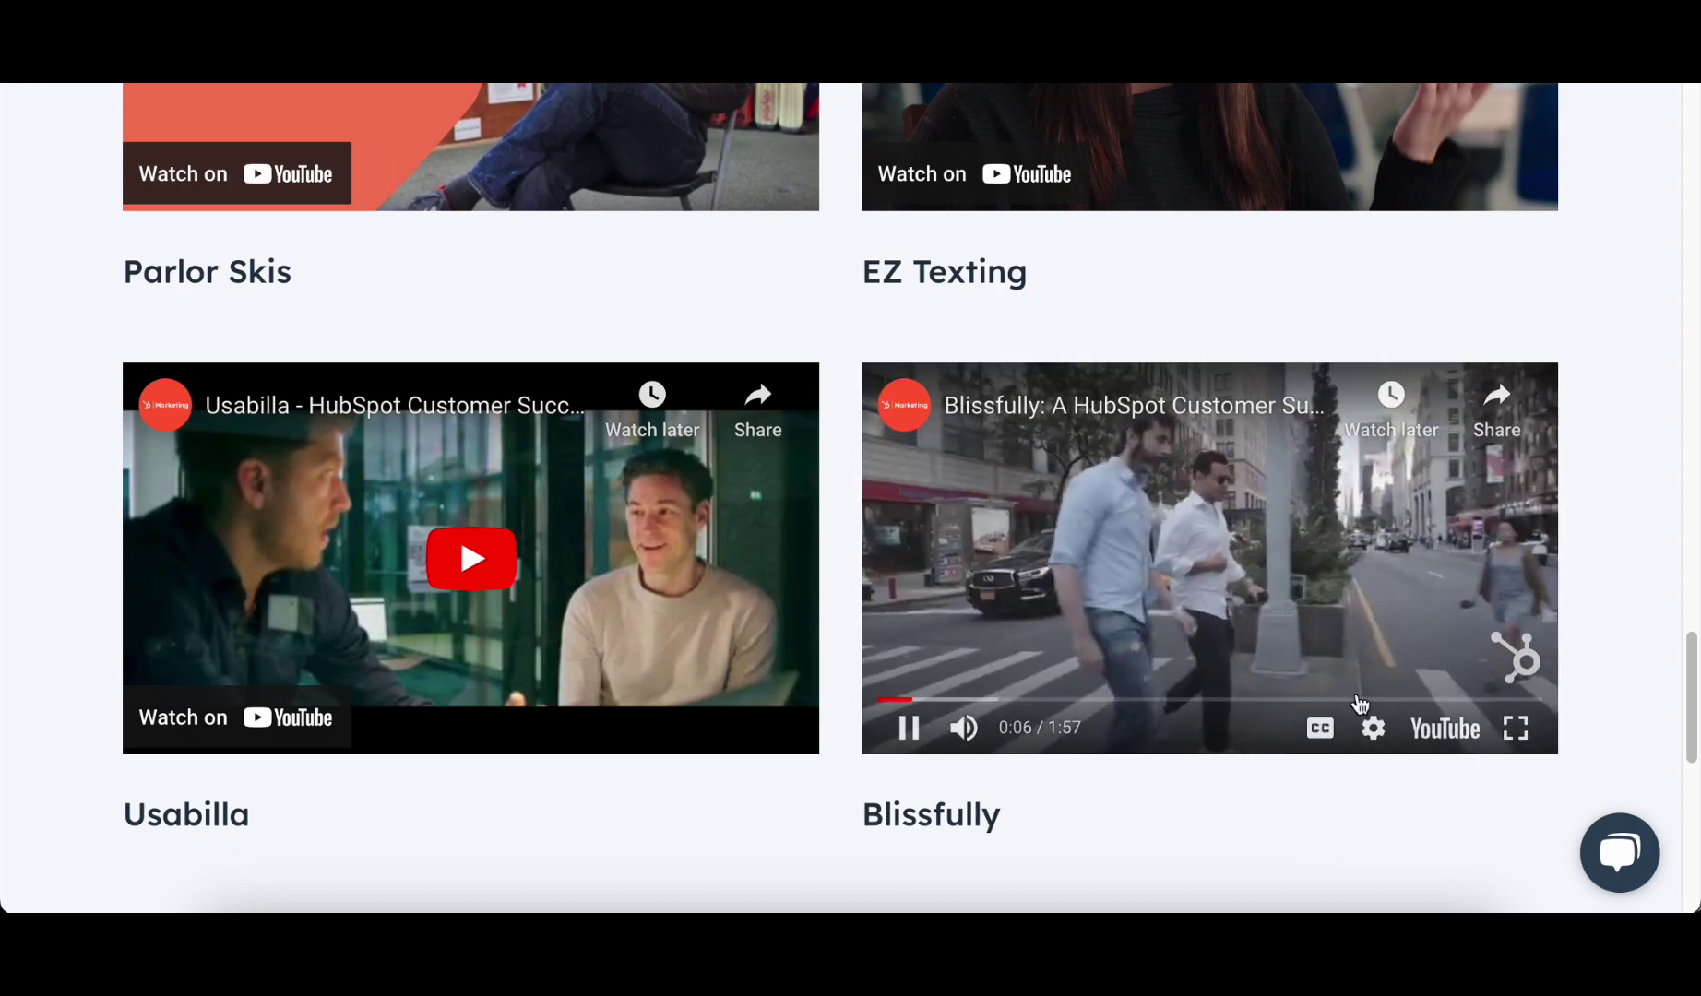
click(1319, 731)
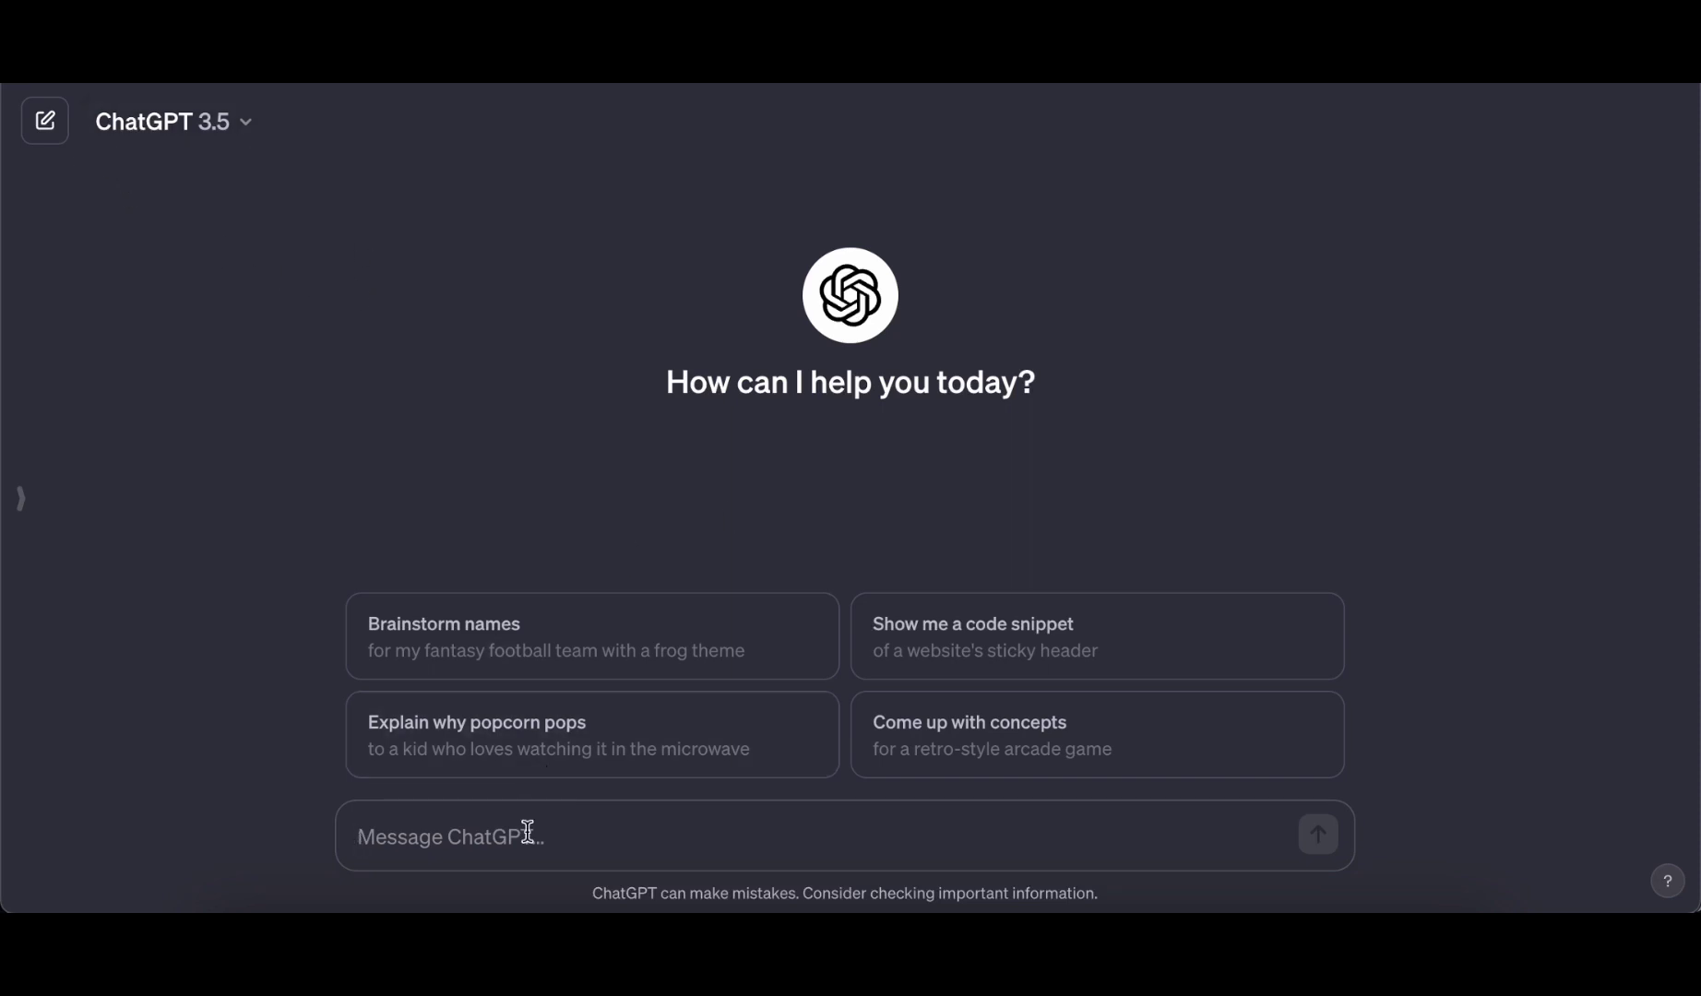
- Ask ChatGPT to explain why popcorn pops for a kid and read the answer
click(582, 757)
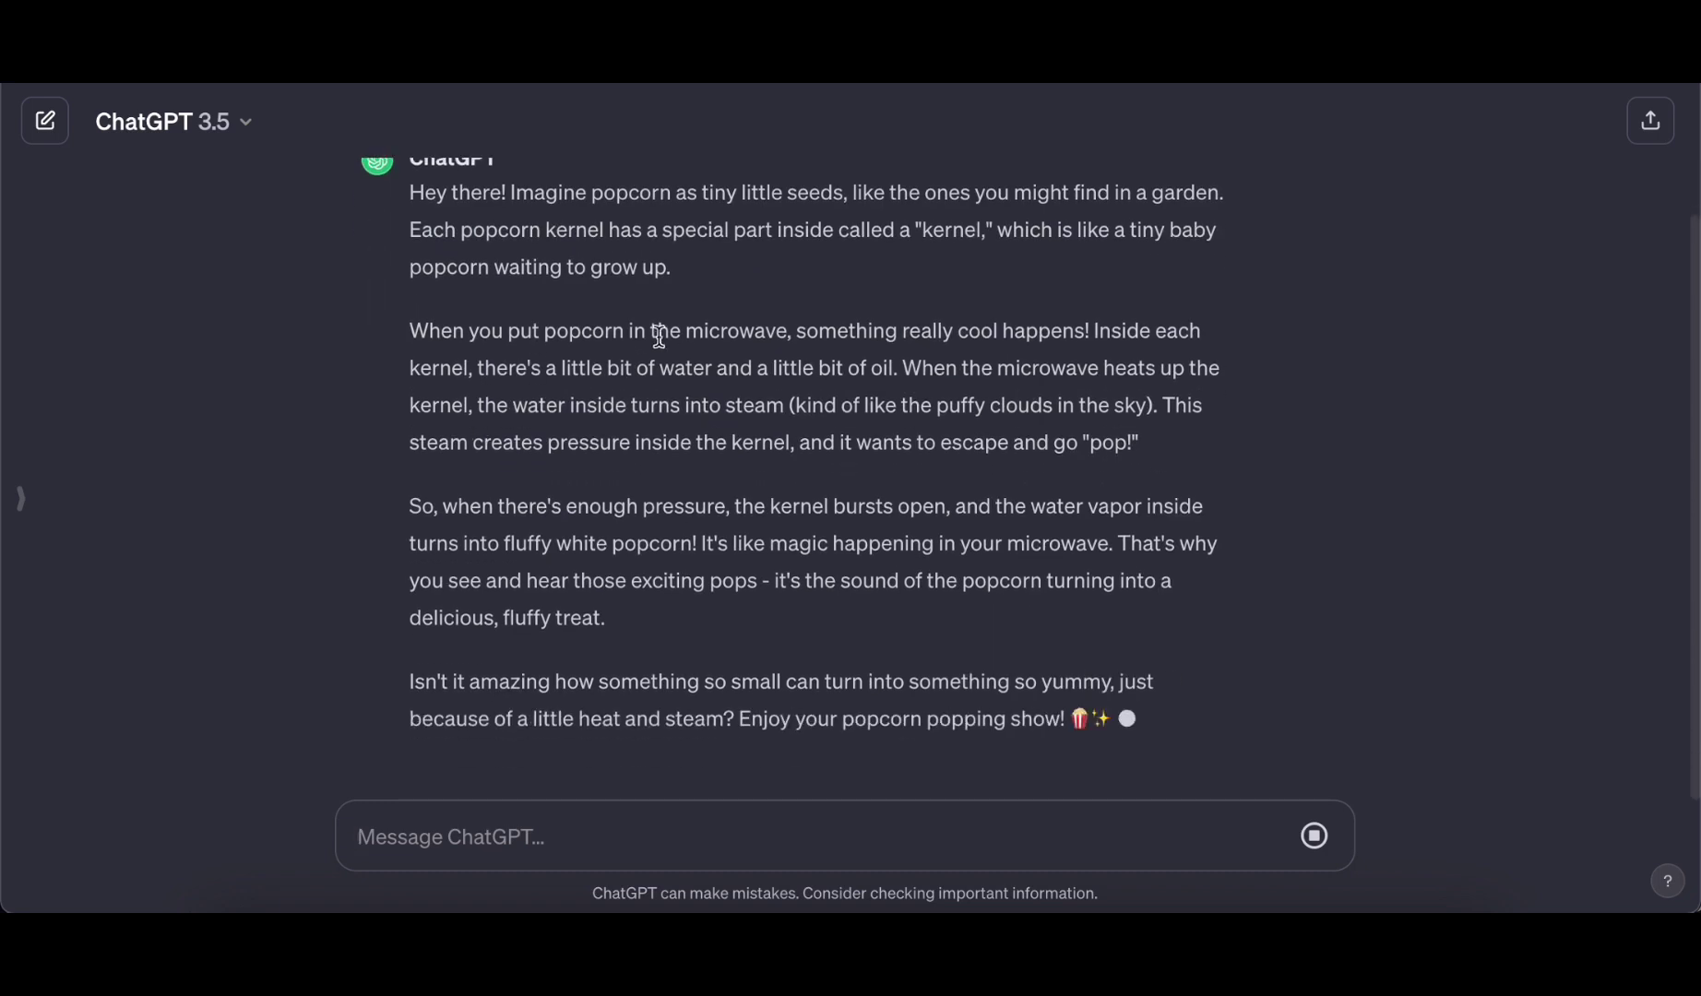
scroll(686, 336, up, 3)
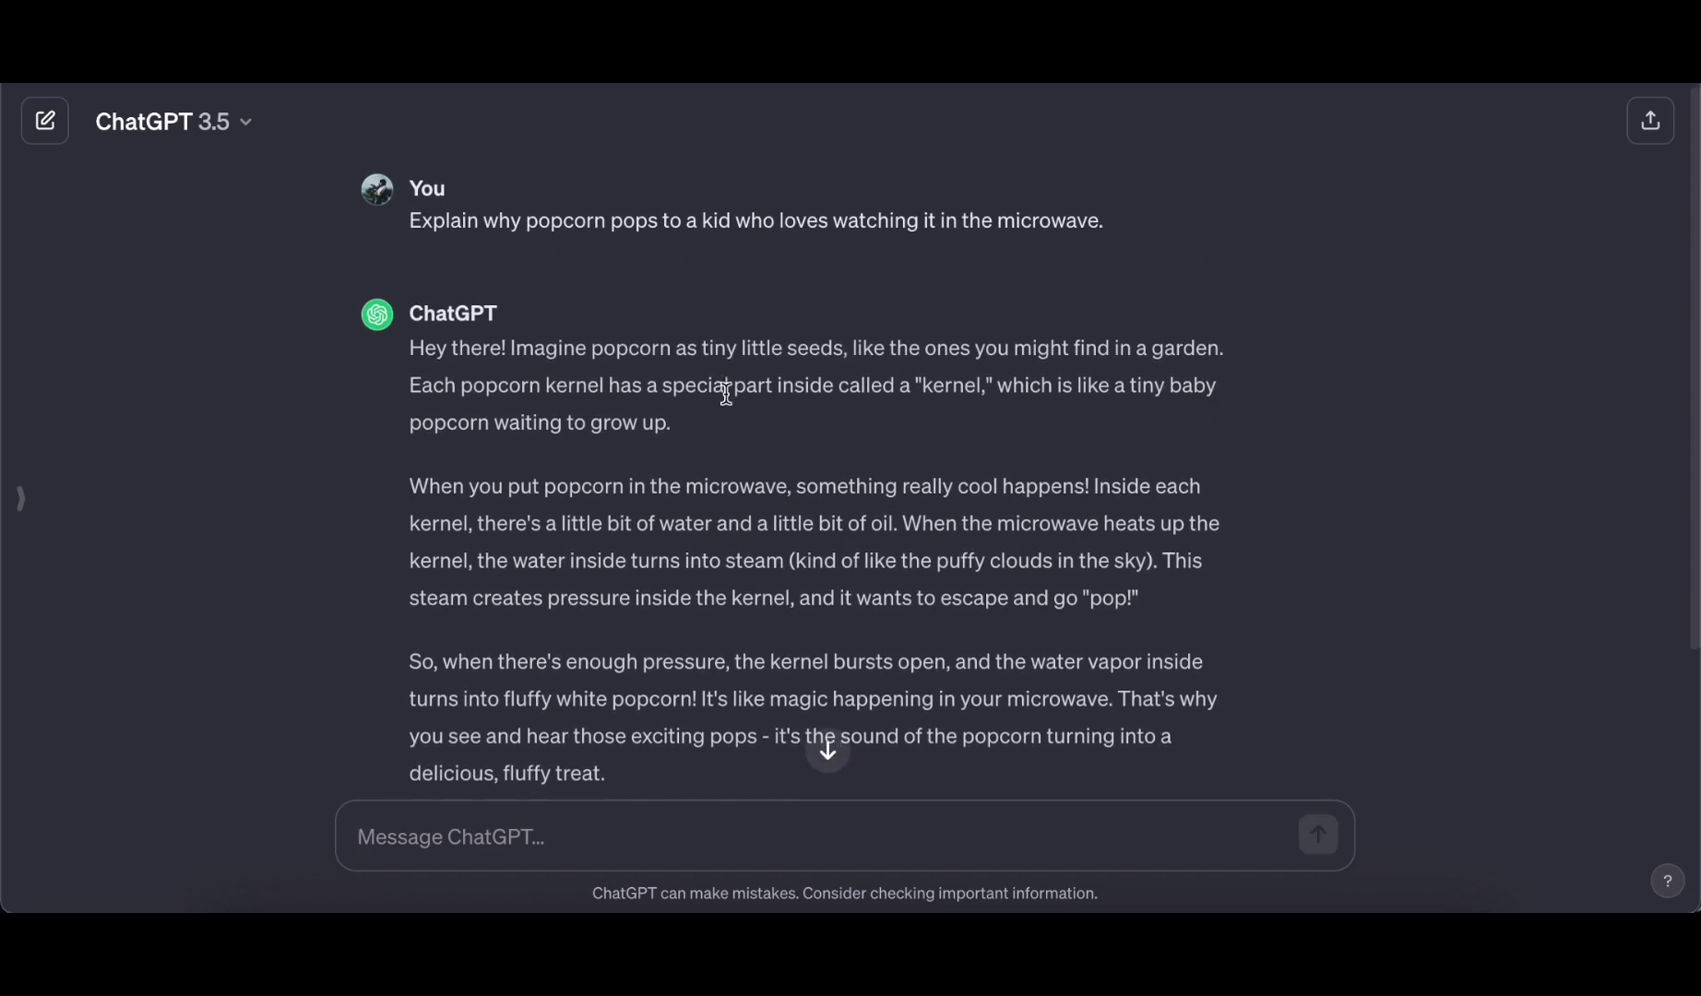
scroll(726, 394, down, 1)
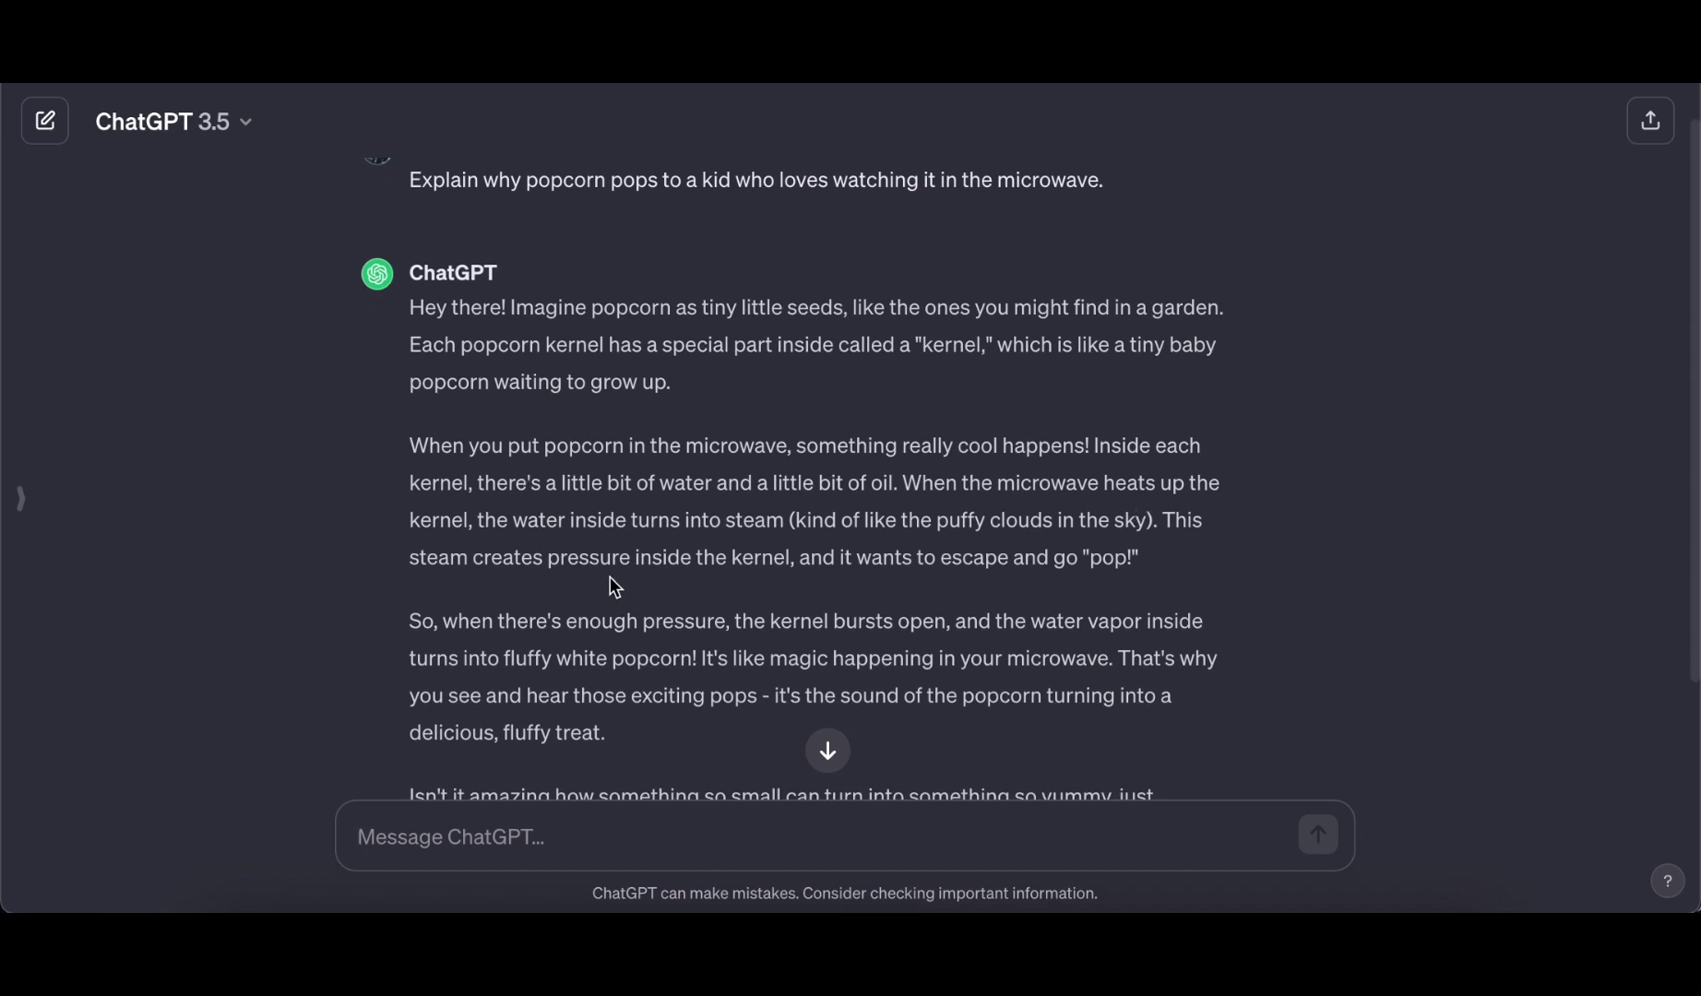
scroll(682, 519, down, 3)
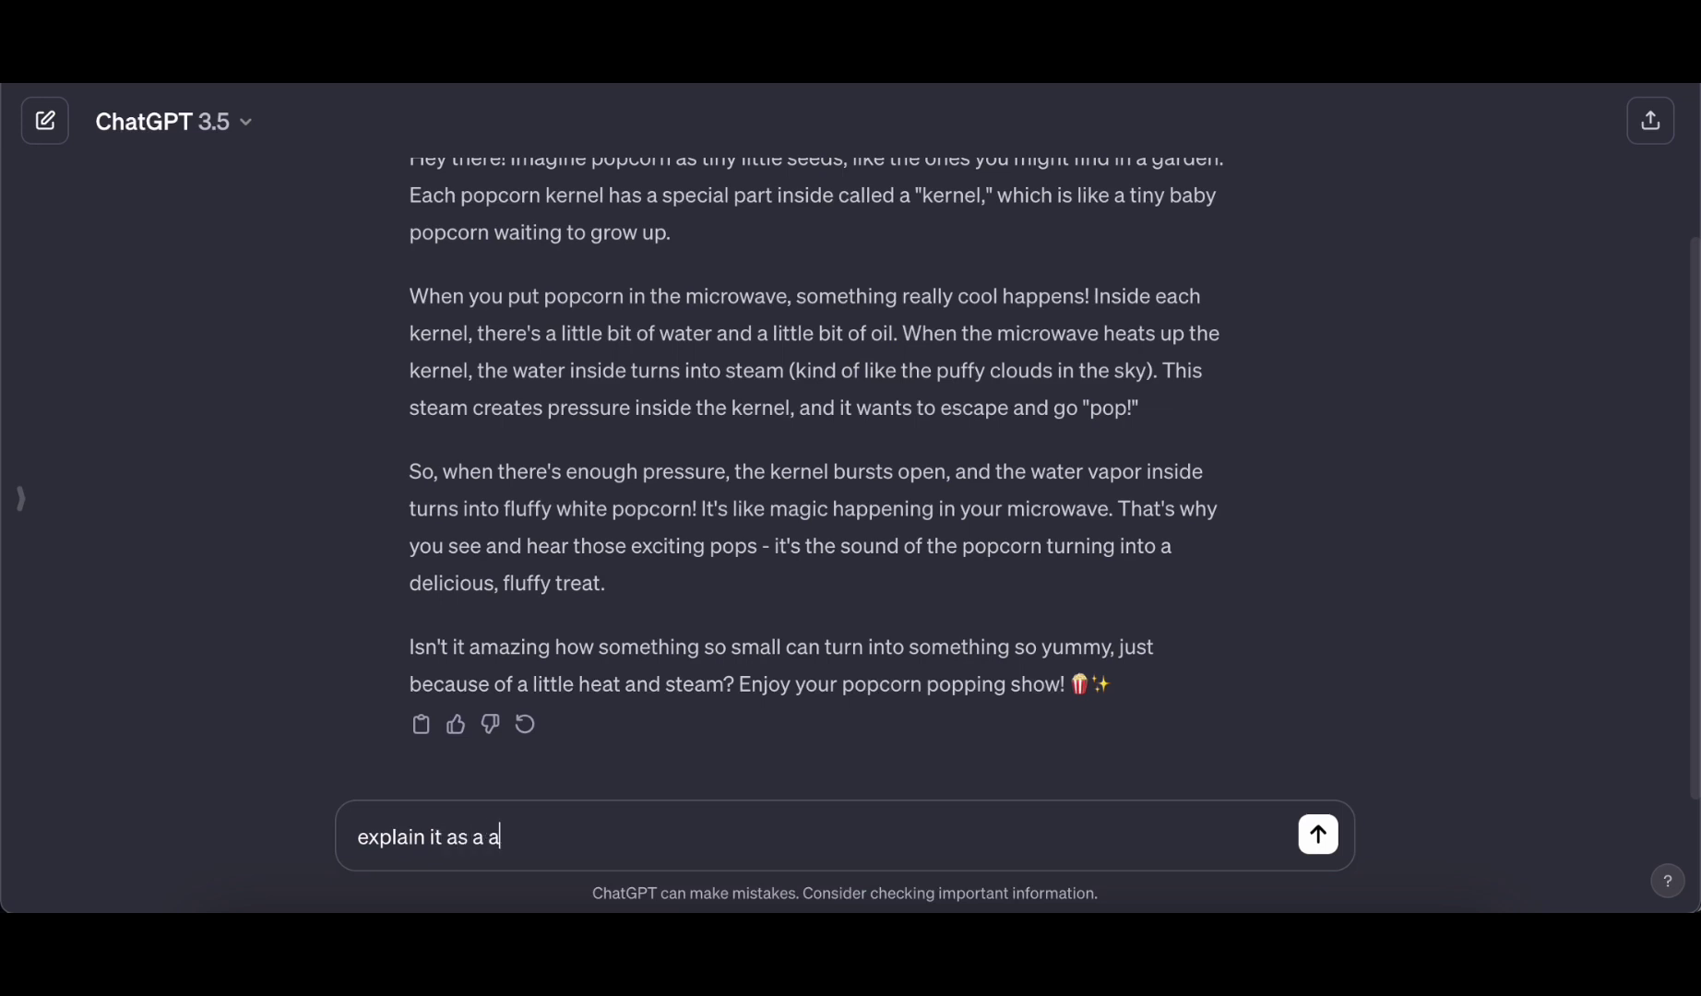
- Request an adult-level explanation of popcorn popping, then start a new empty chat
text(t)
key(Return)
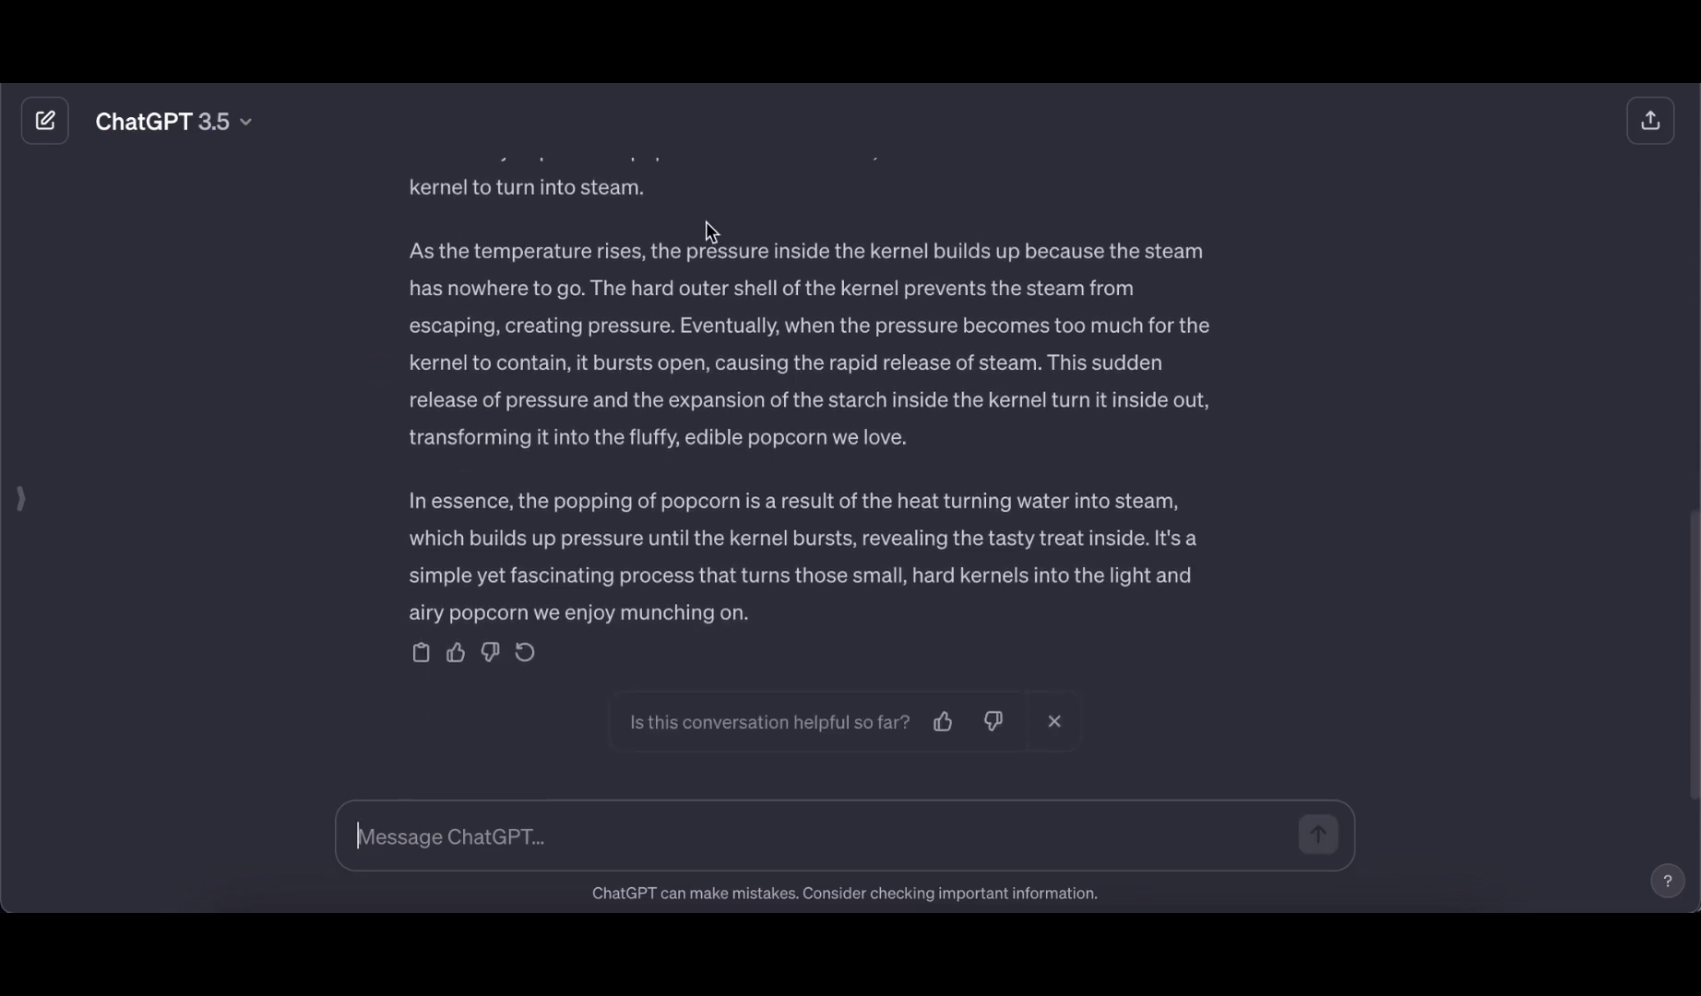
click(49, 117)
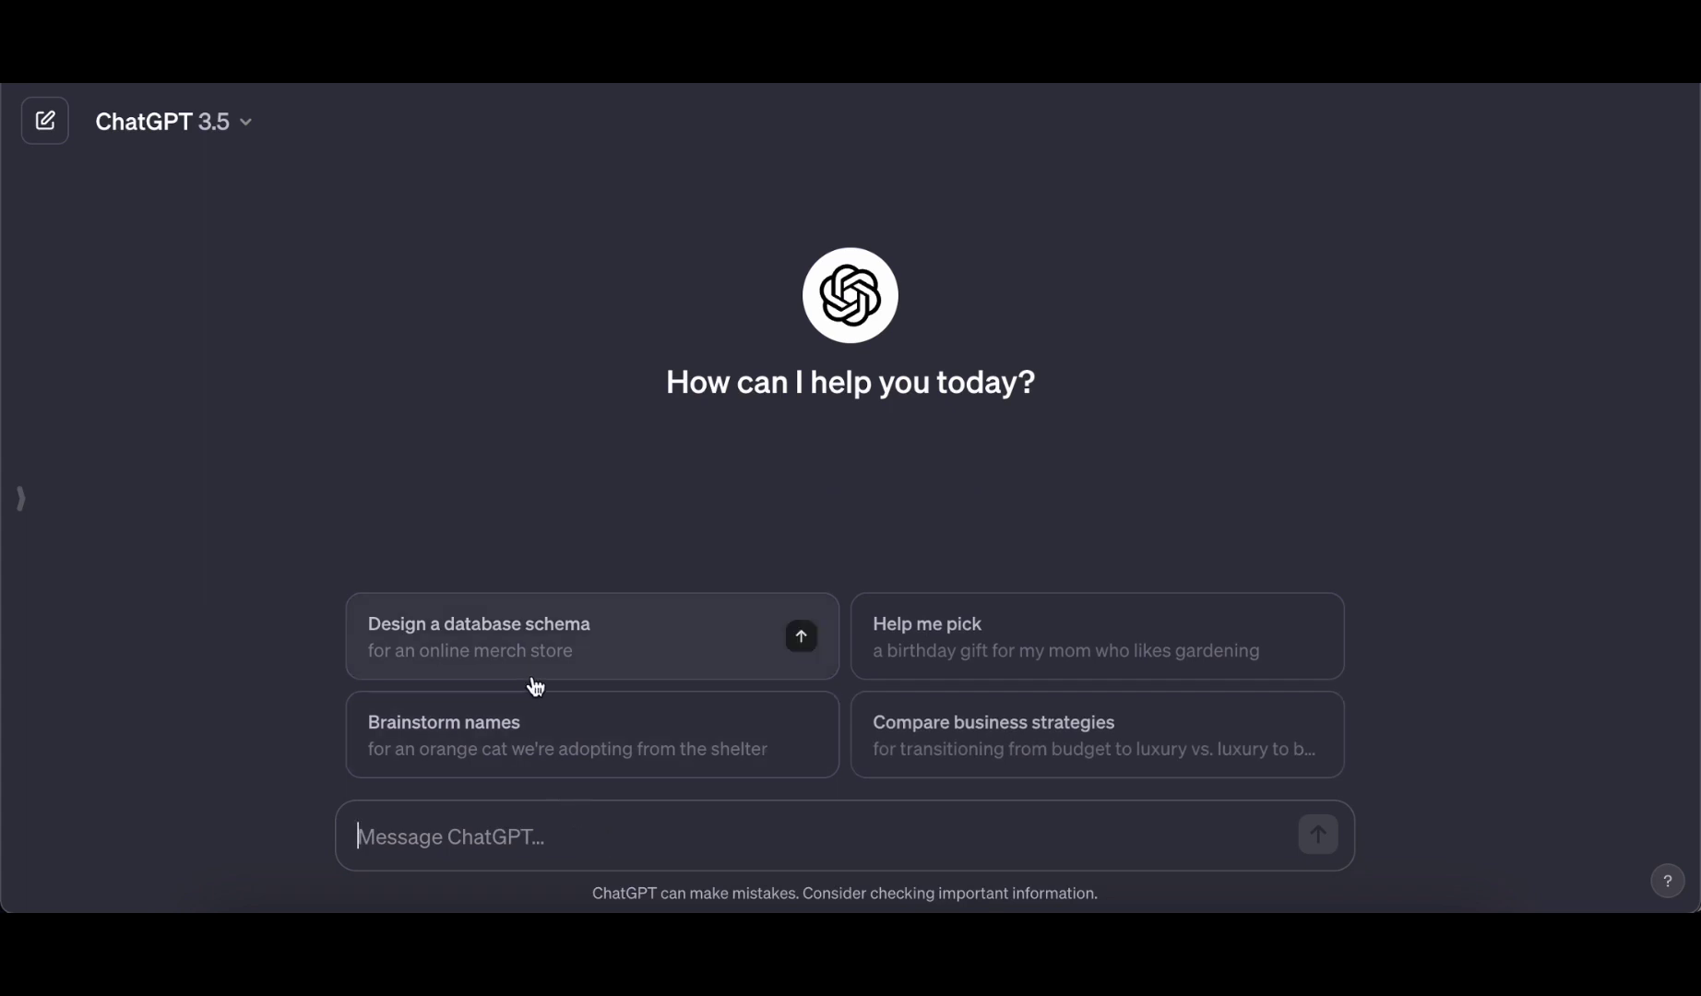
- Request an online merch store database schema, then a detailed seven-table version from Users to CartItems
click(562, 654)
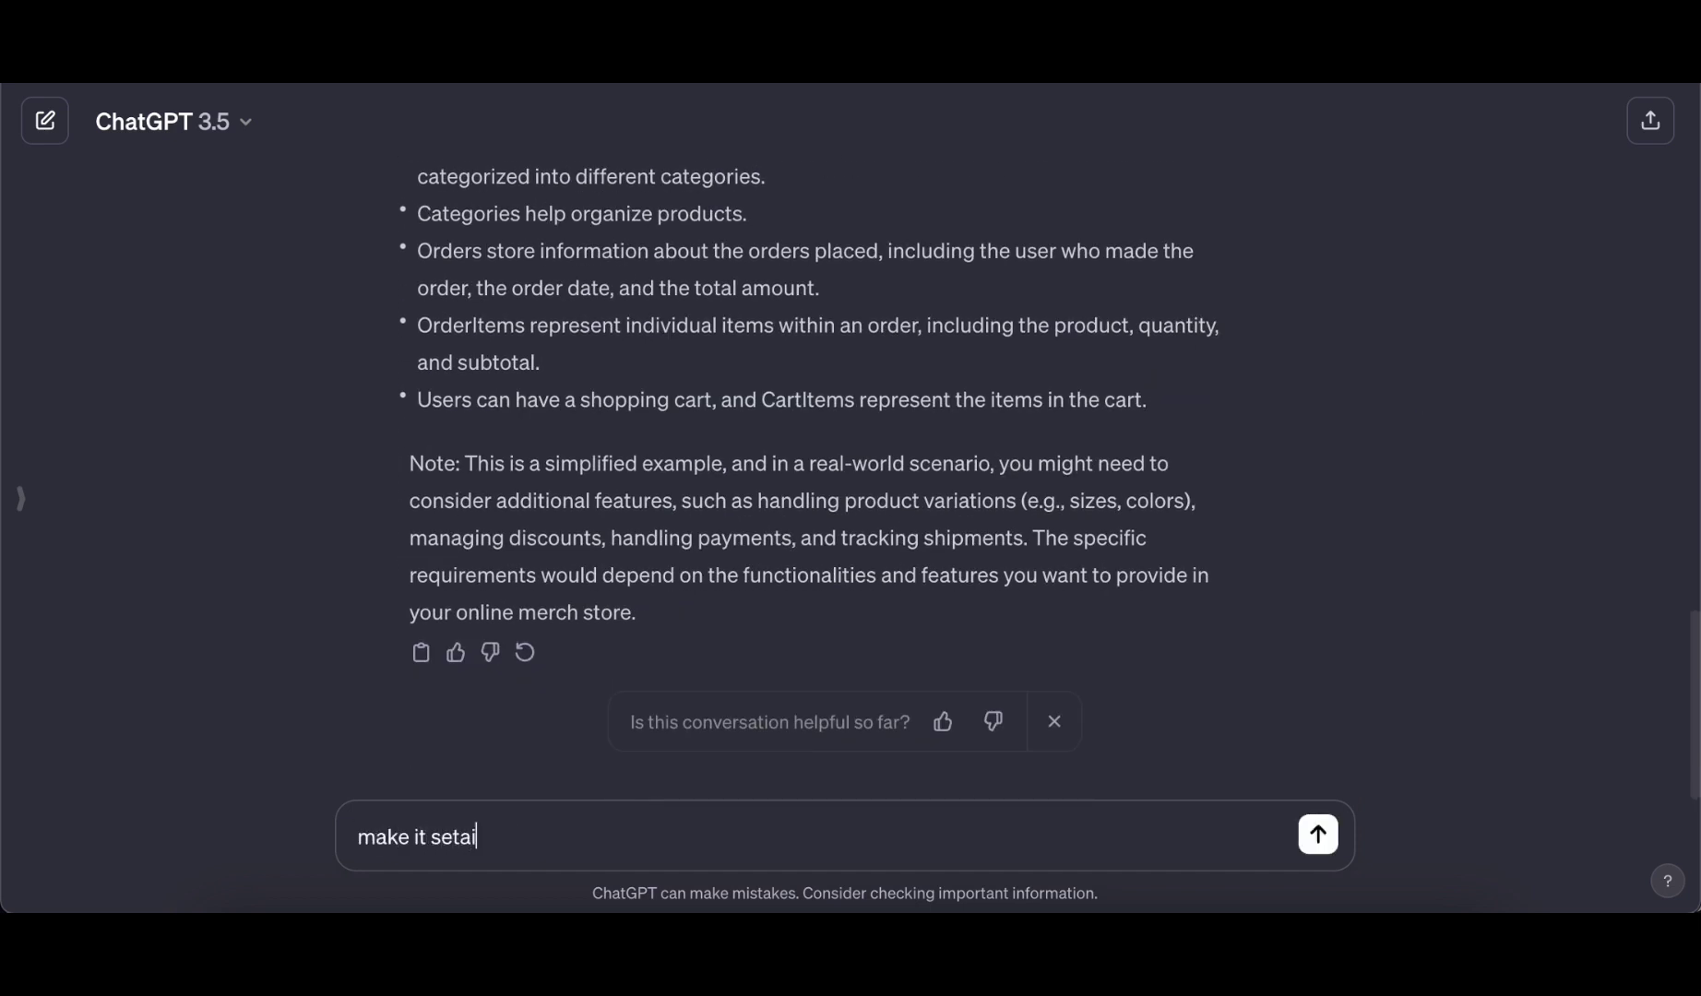
key(Return)
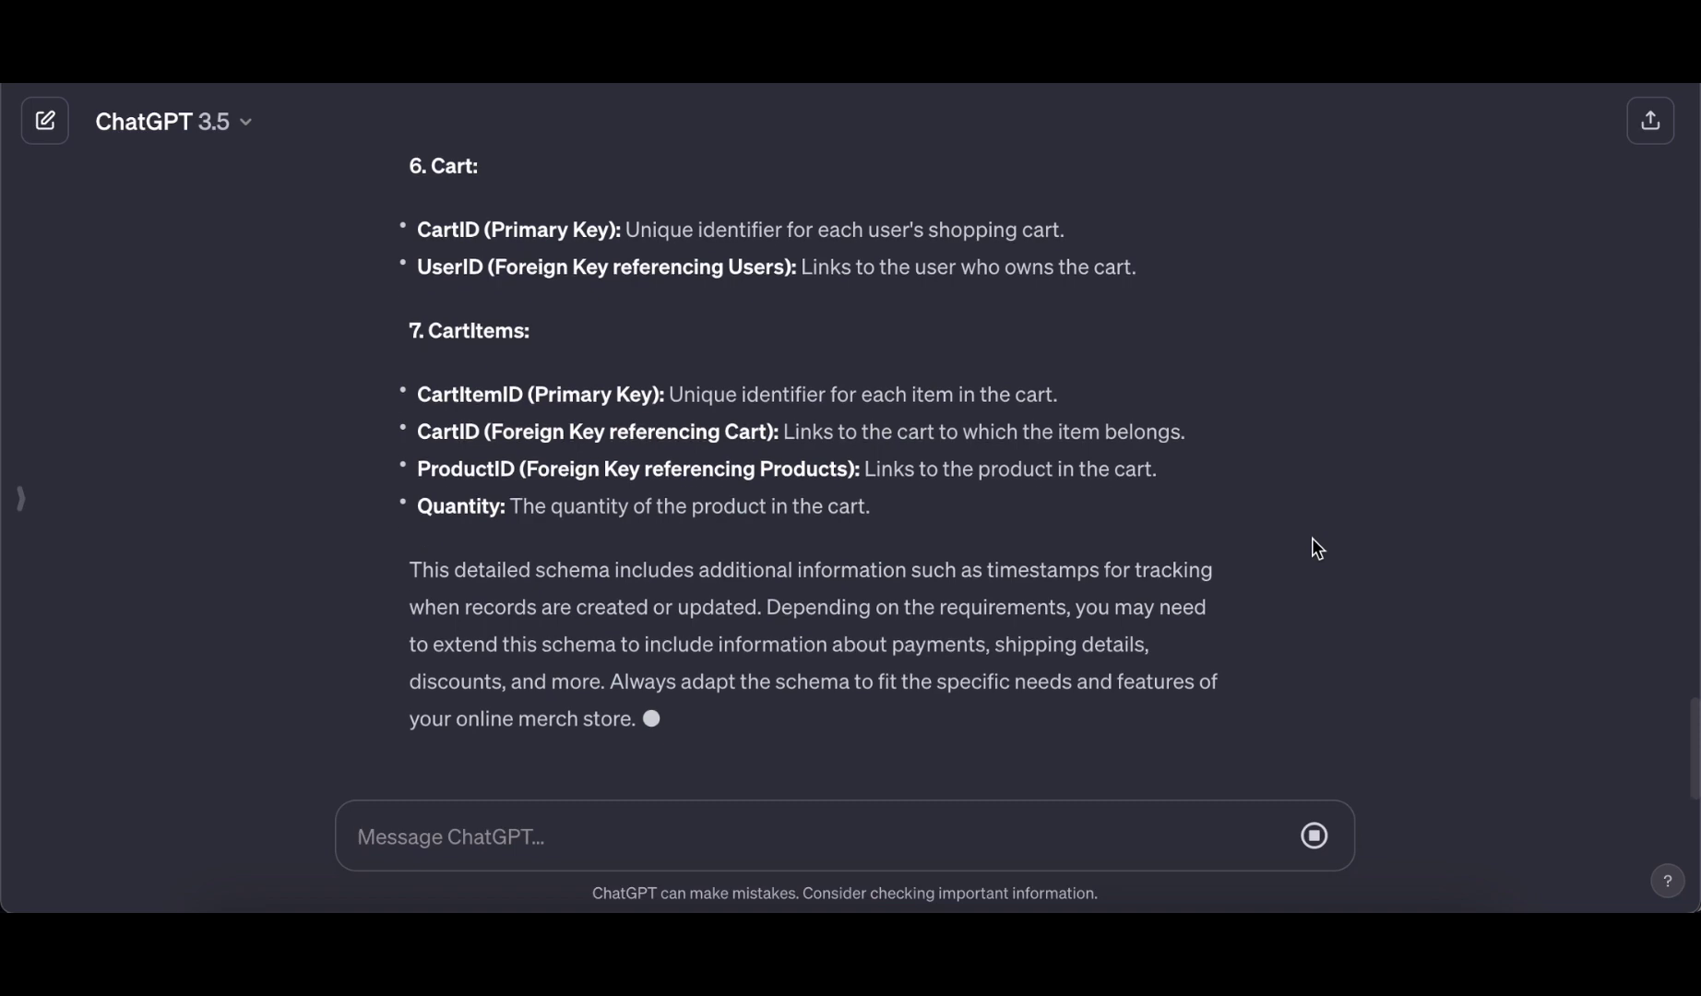
scroll(1222, 533, up, 10)
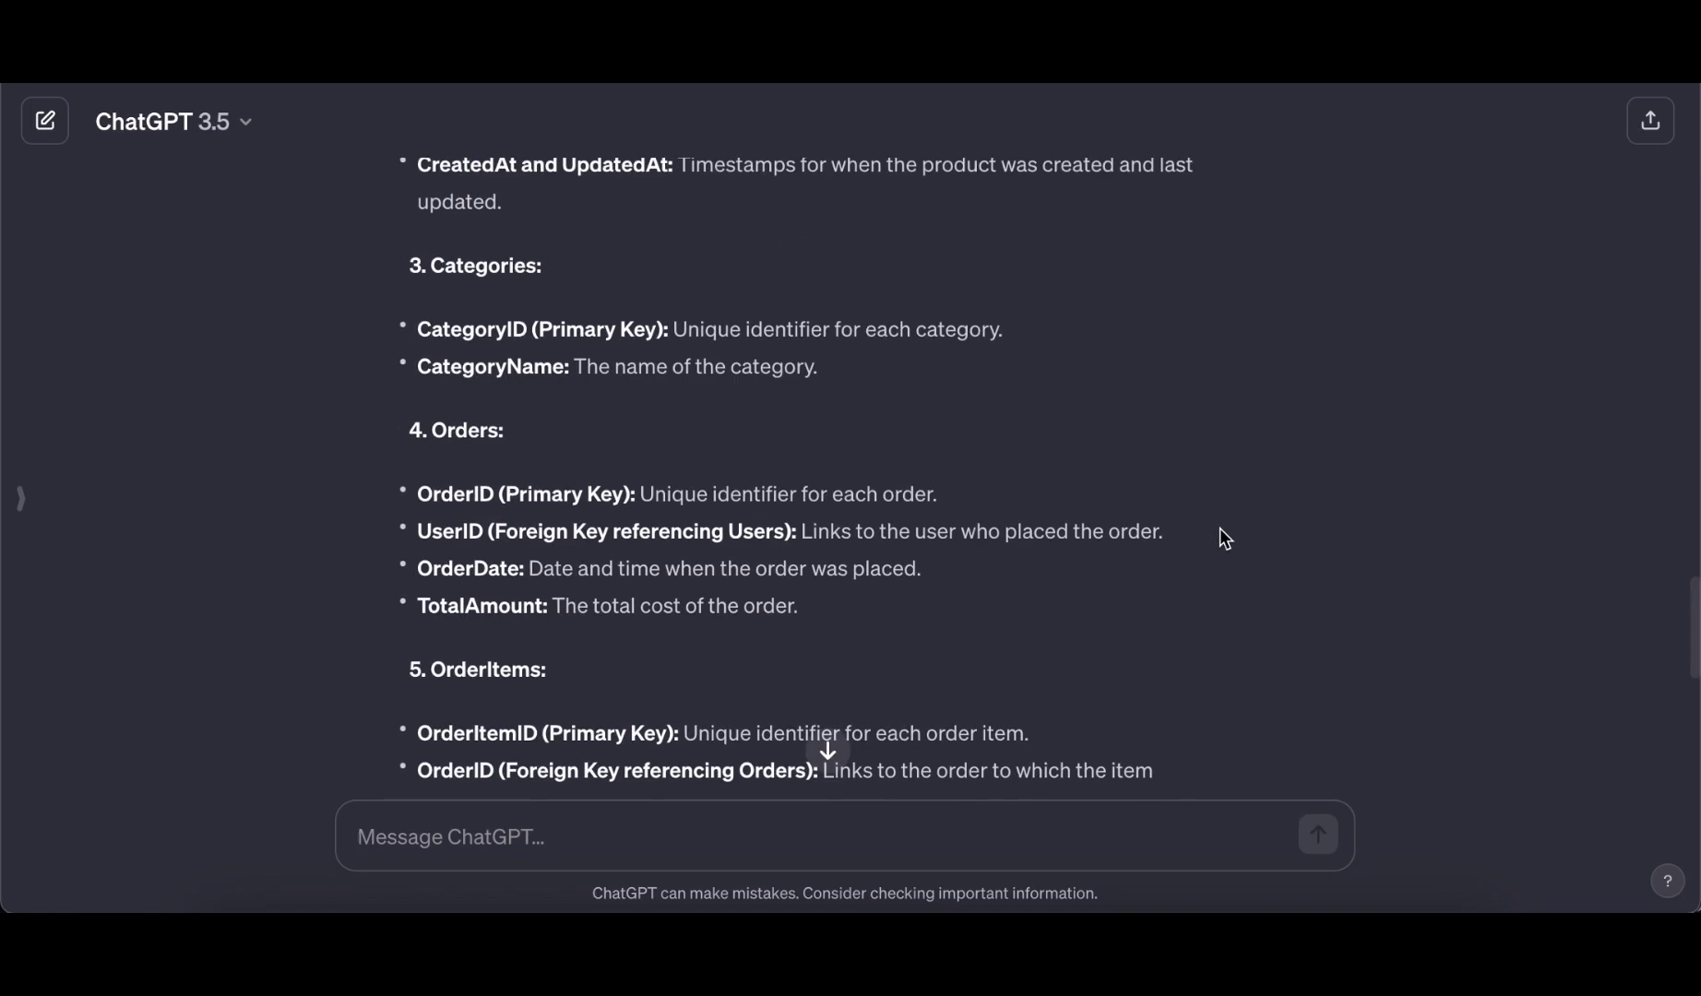
scroll(1220, 528, up, 10)
scroll(1221, 530, down, 20)
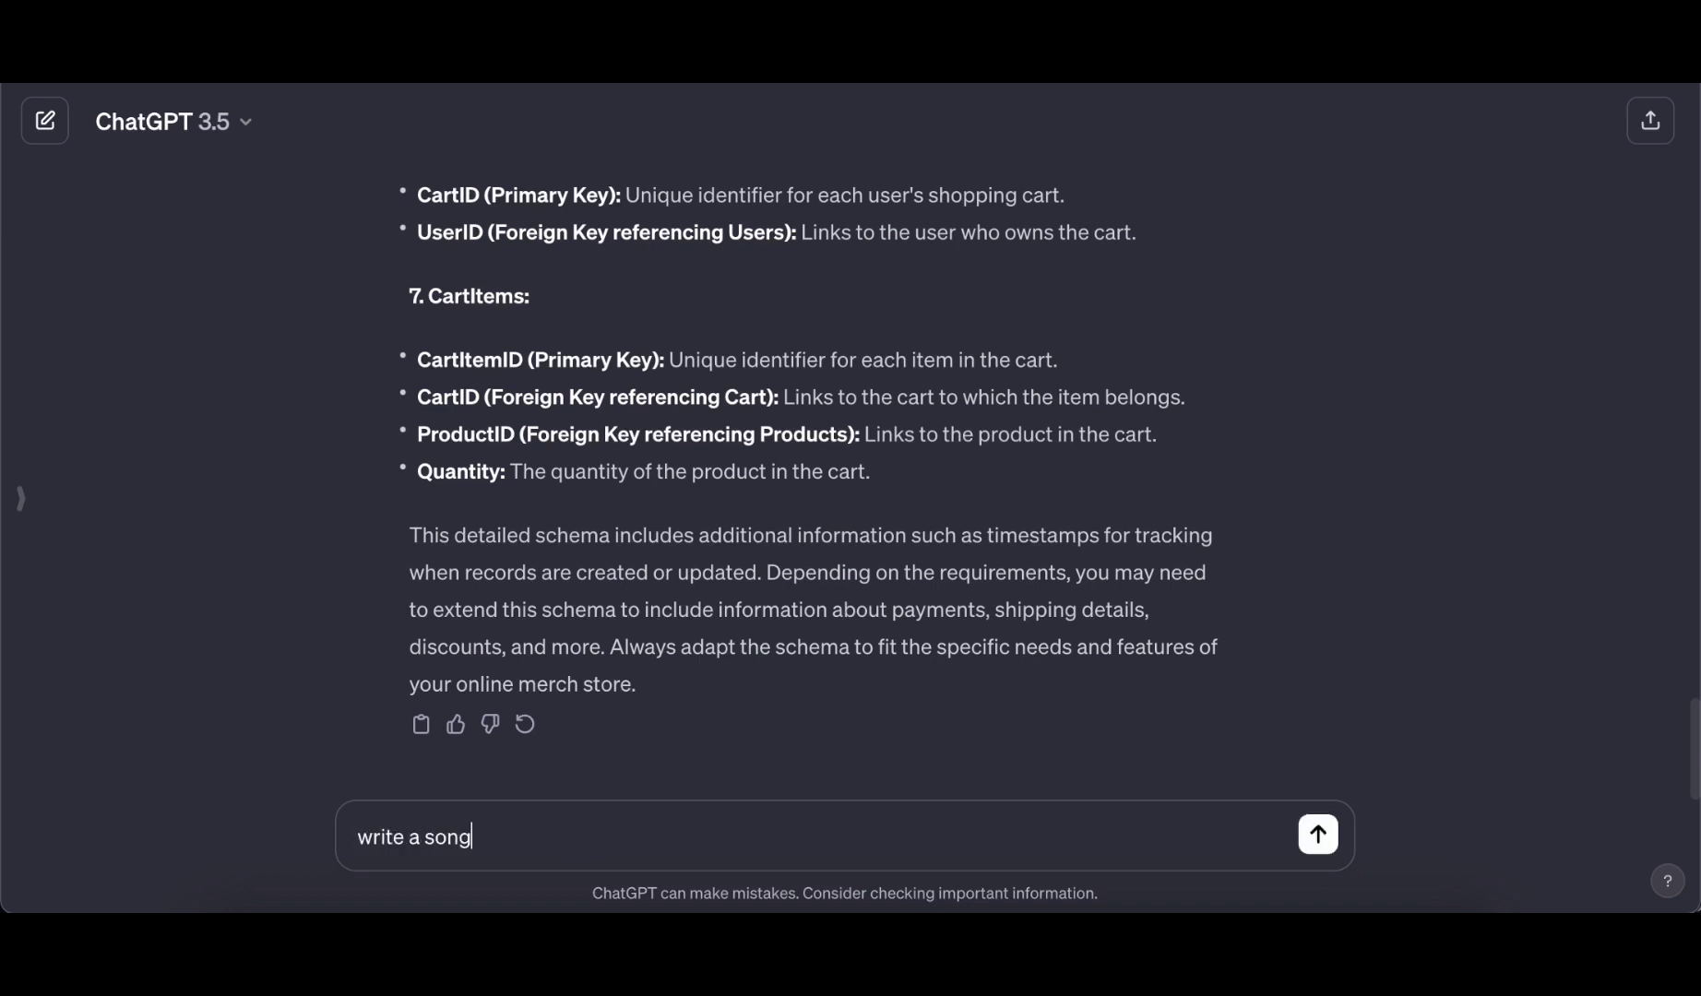
- Send the 'write a song' prompt so ChatGPT starts replying with a song
key(Return)
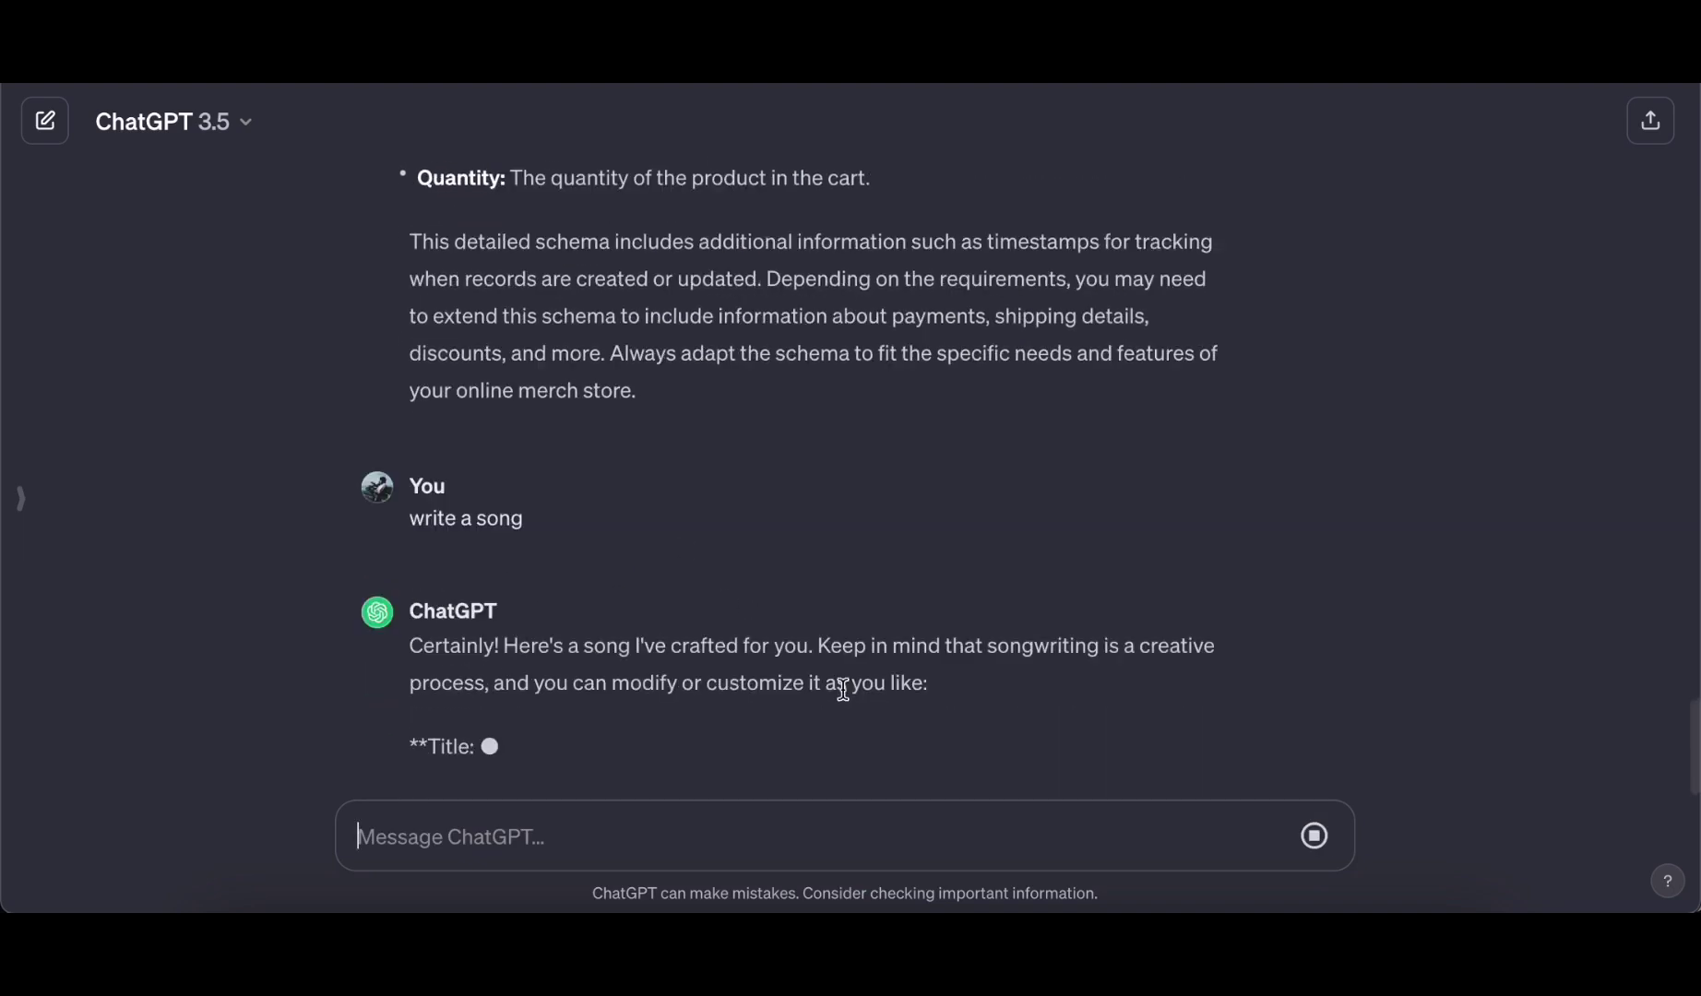